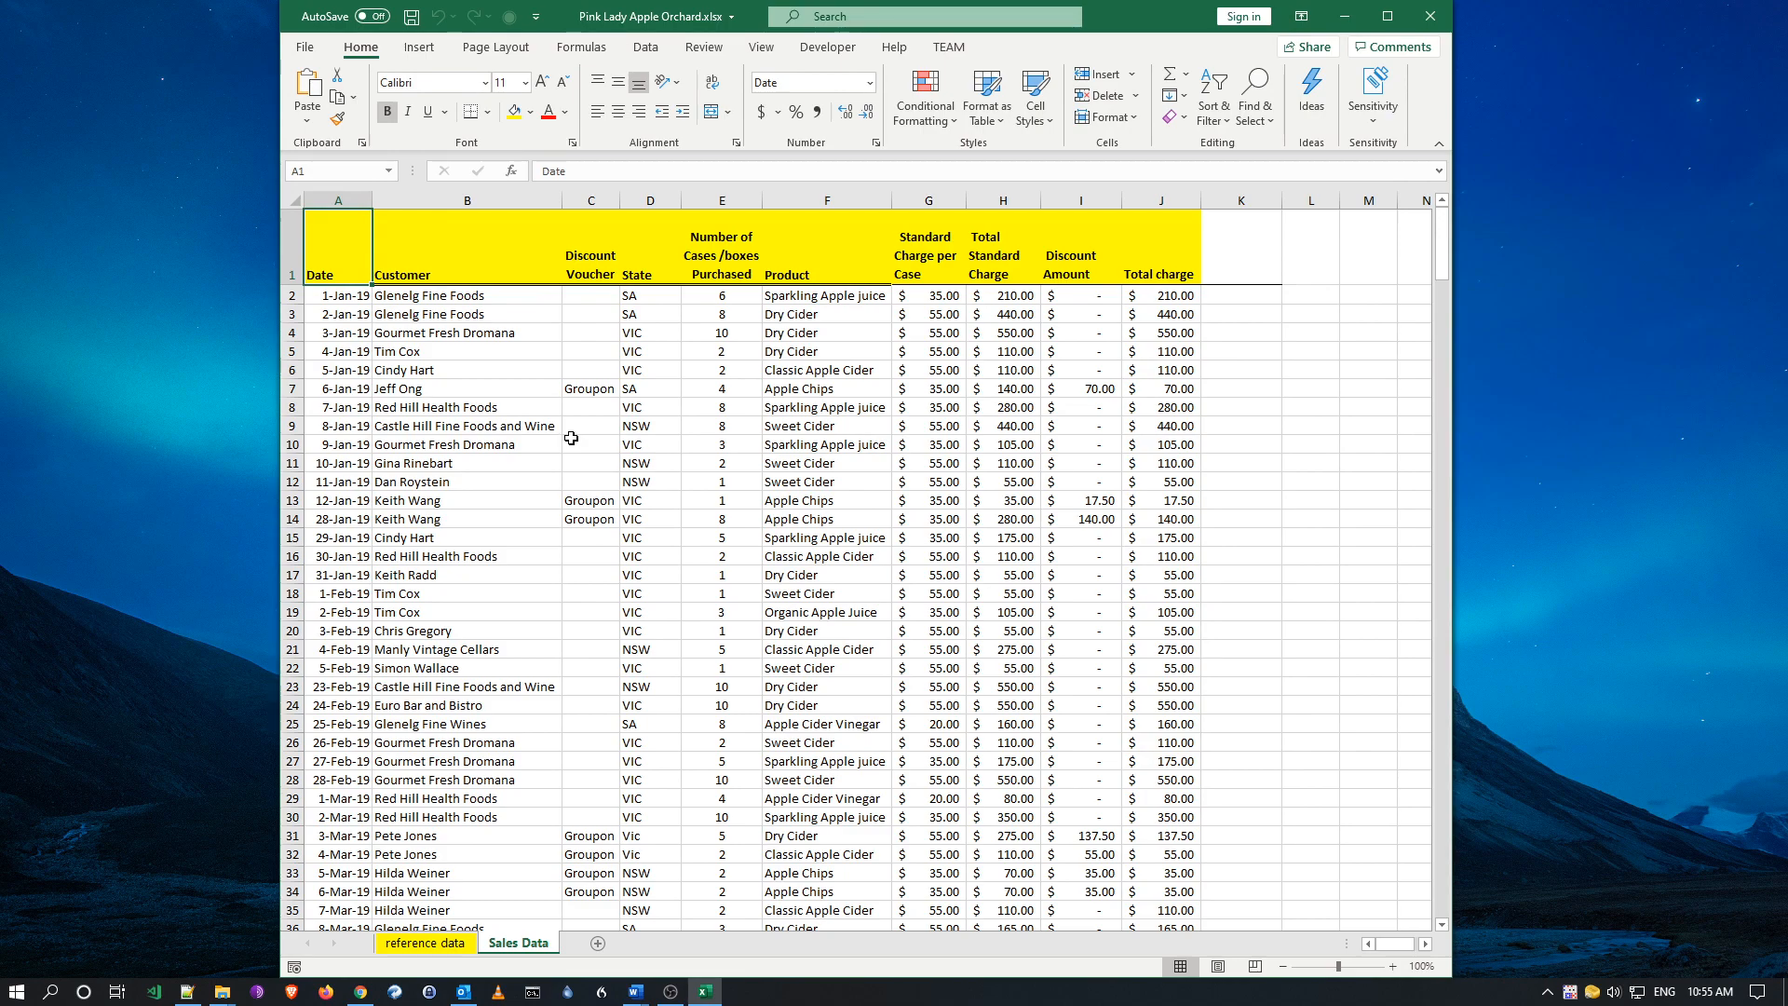
- Fill the header cells A1:J1 with light orange instead of yellow
click(410, 296)
click(356, 298)
click(351, 249)
drag(362, 241, 1148, 244)
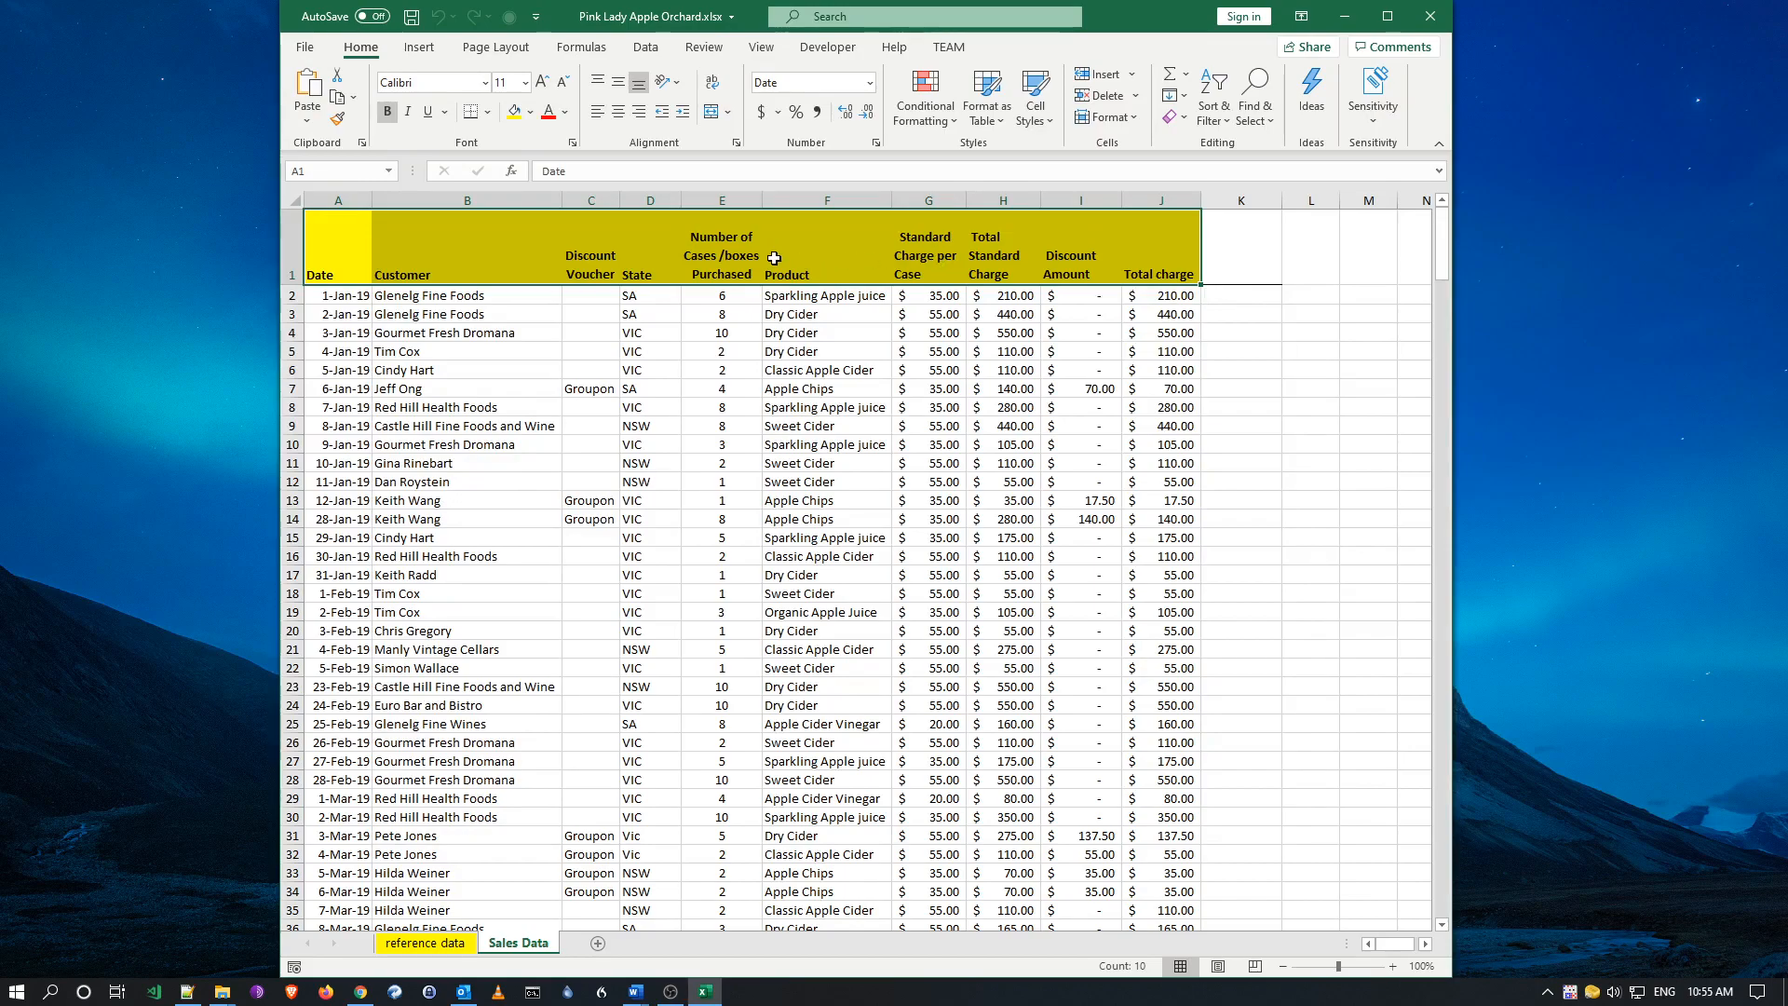
click(530, 113)
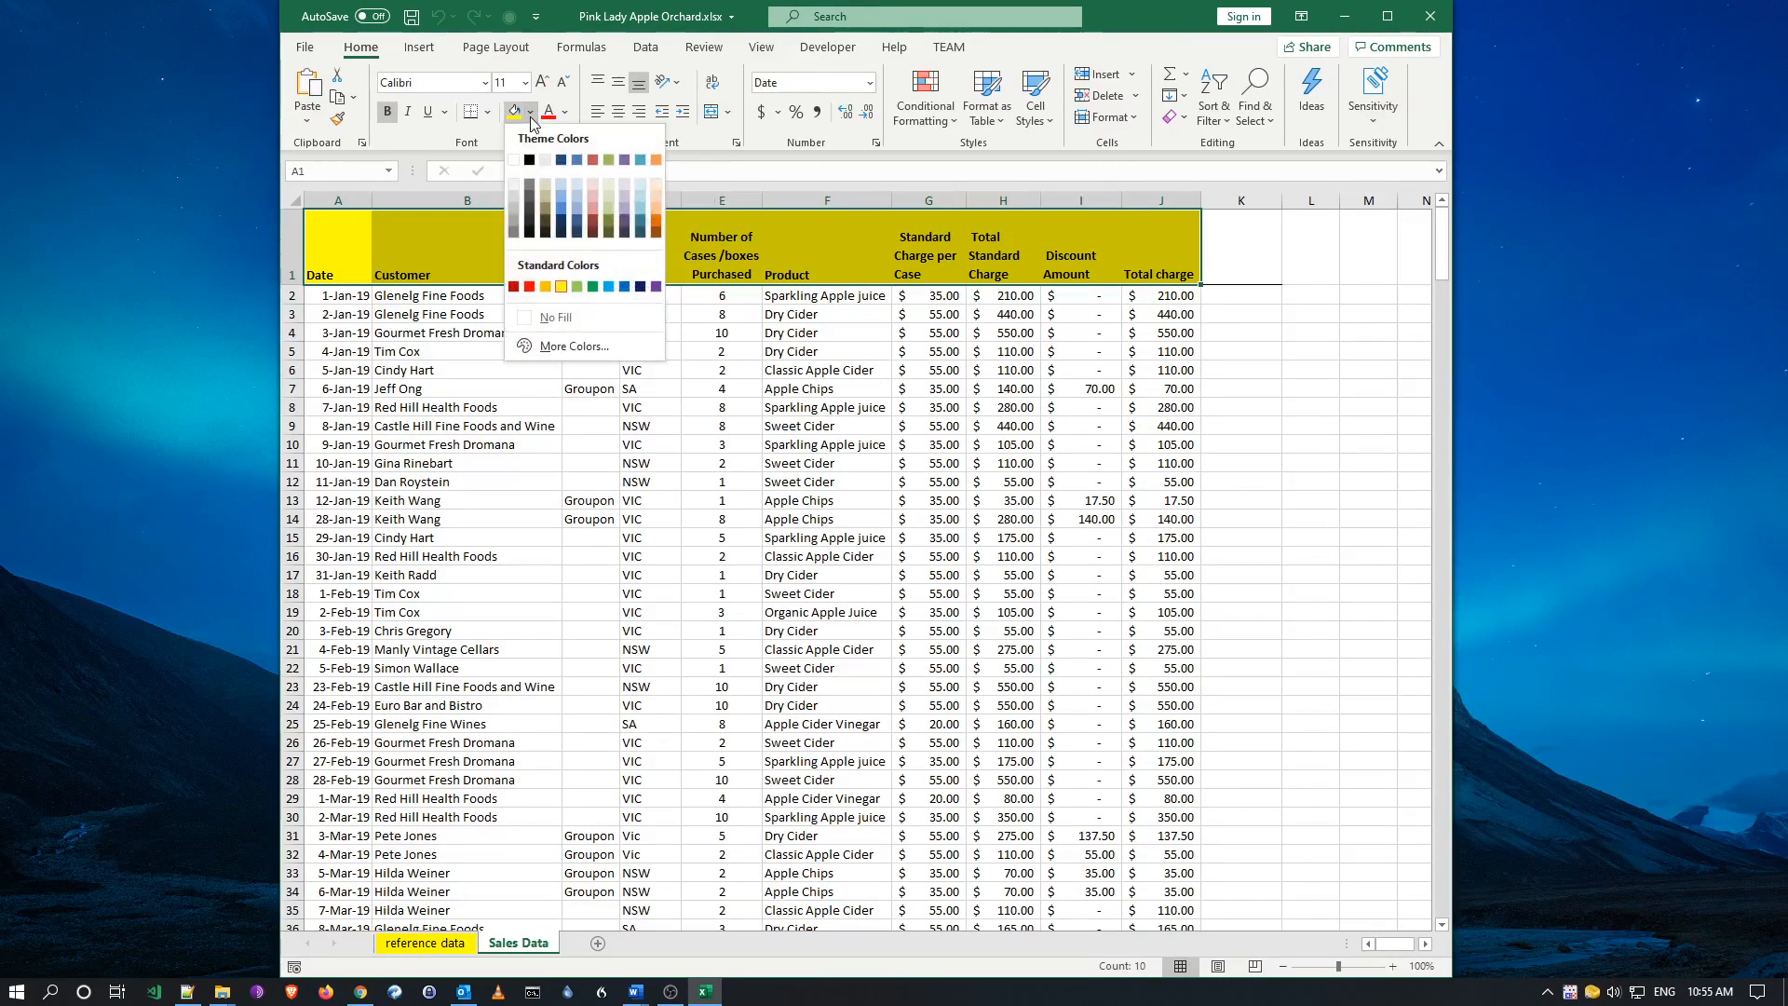
click(657, 198)
click(565, 366)
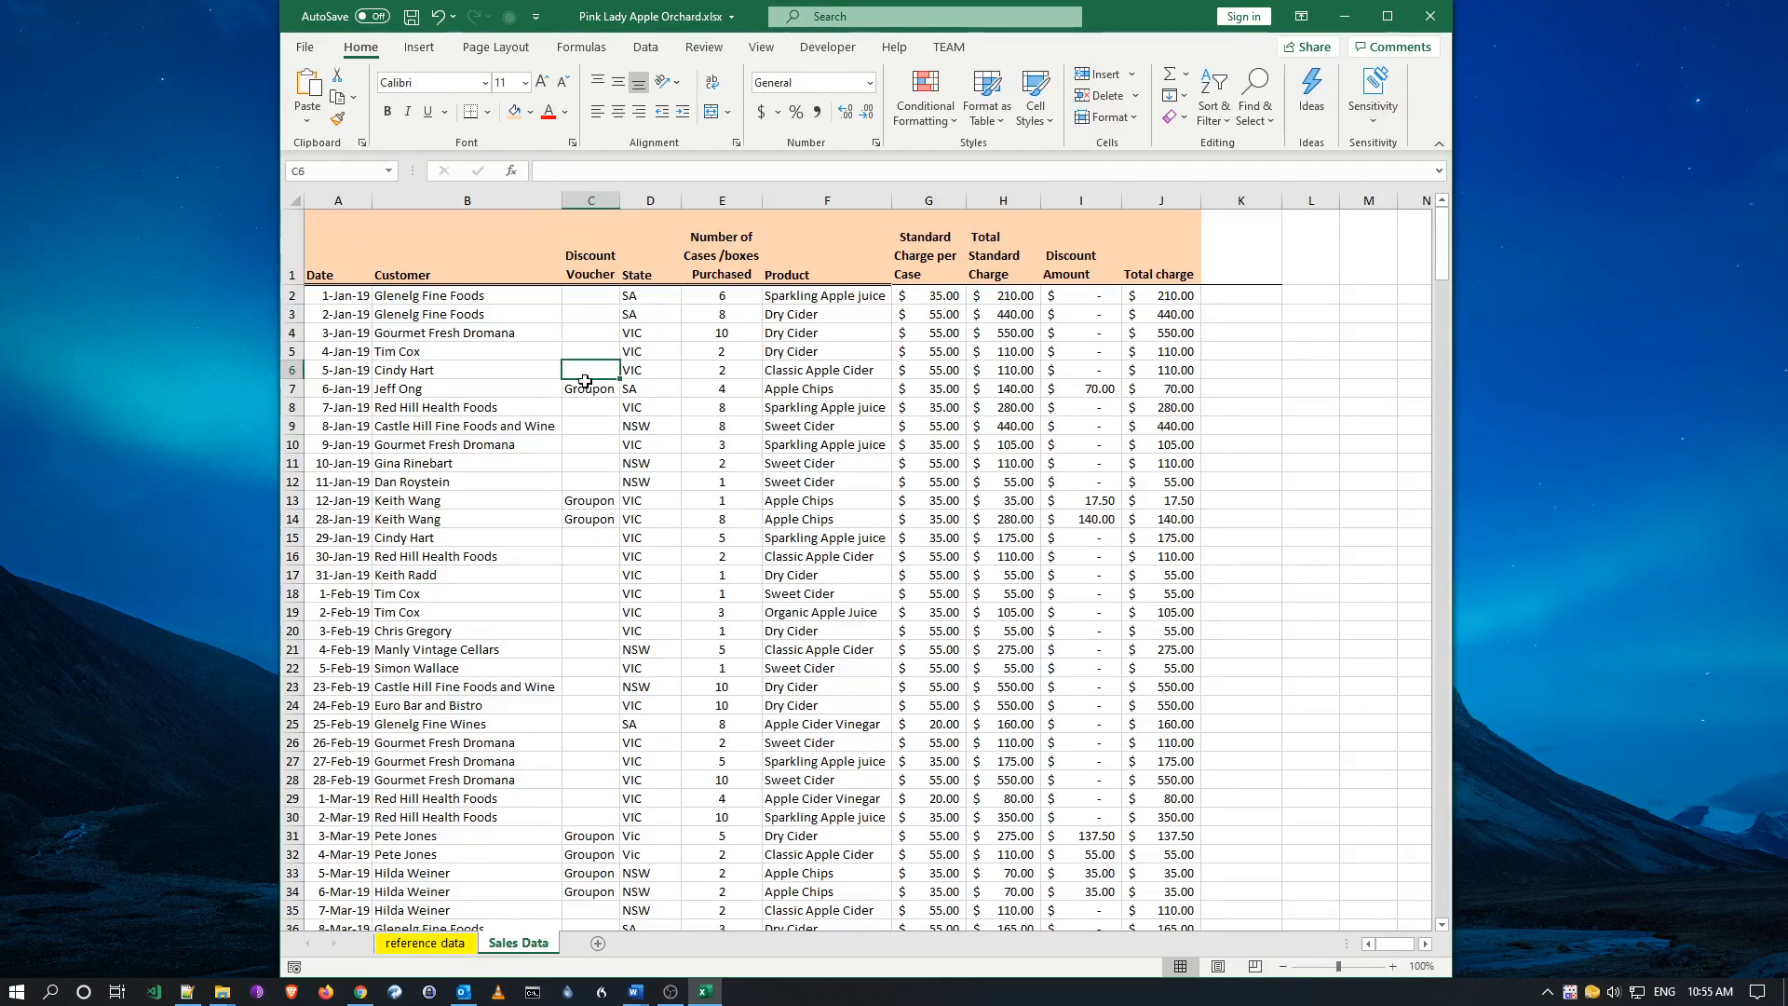
- Review the sales entries in the Customer, Date, Discount Voucher, State, Number of Cases and Product columns
click(614, 462)
click(468, 393)
click(476, 442)
click(480, 402)
click(486, 370)
click(467, 317)
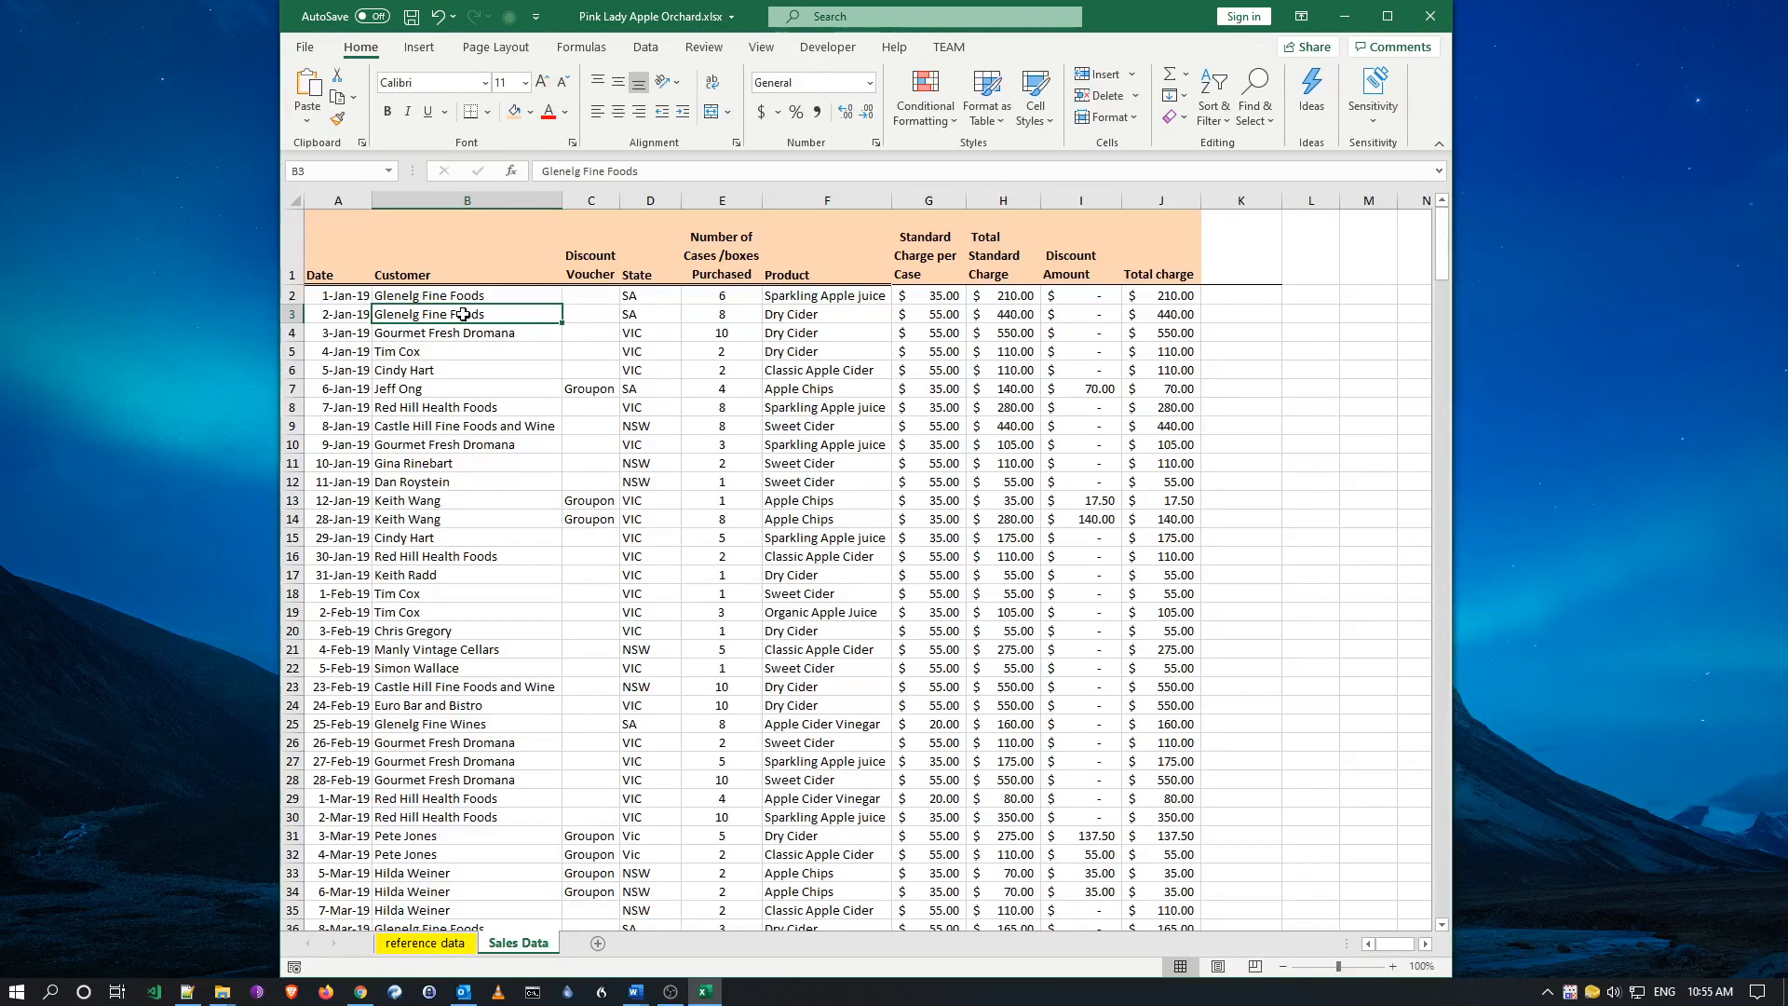
click(429, 298)
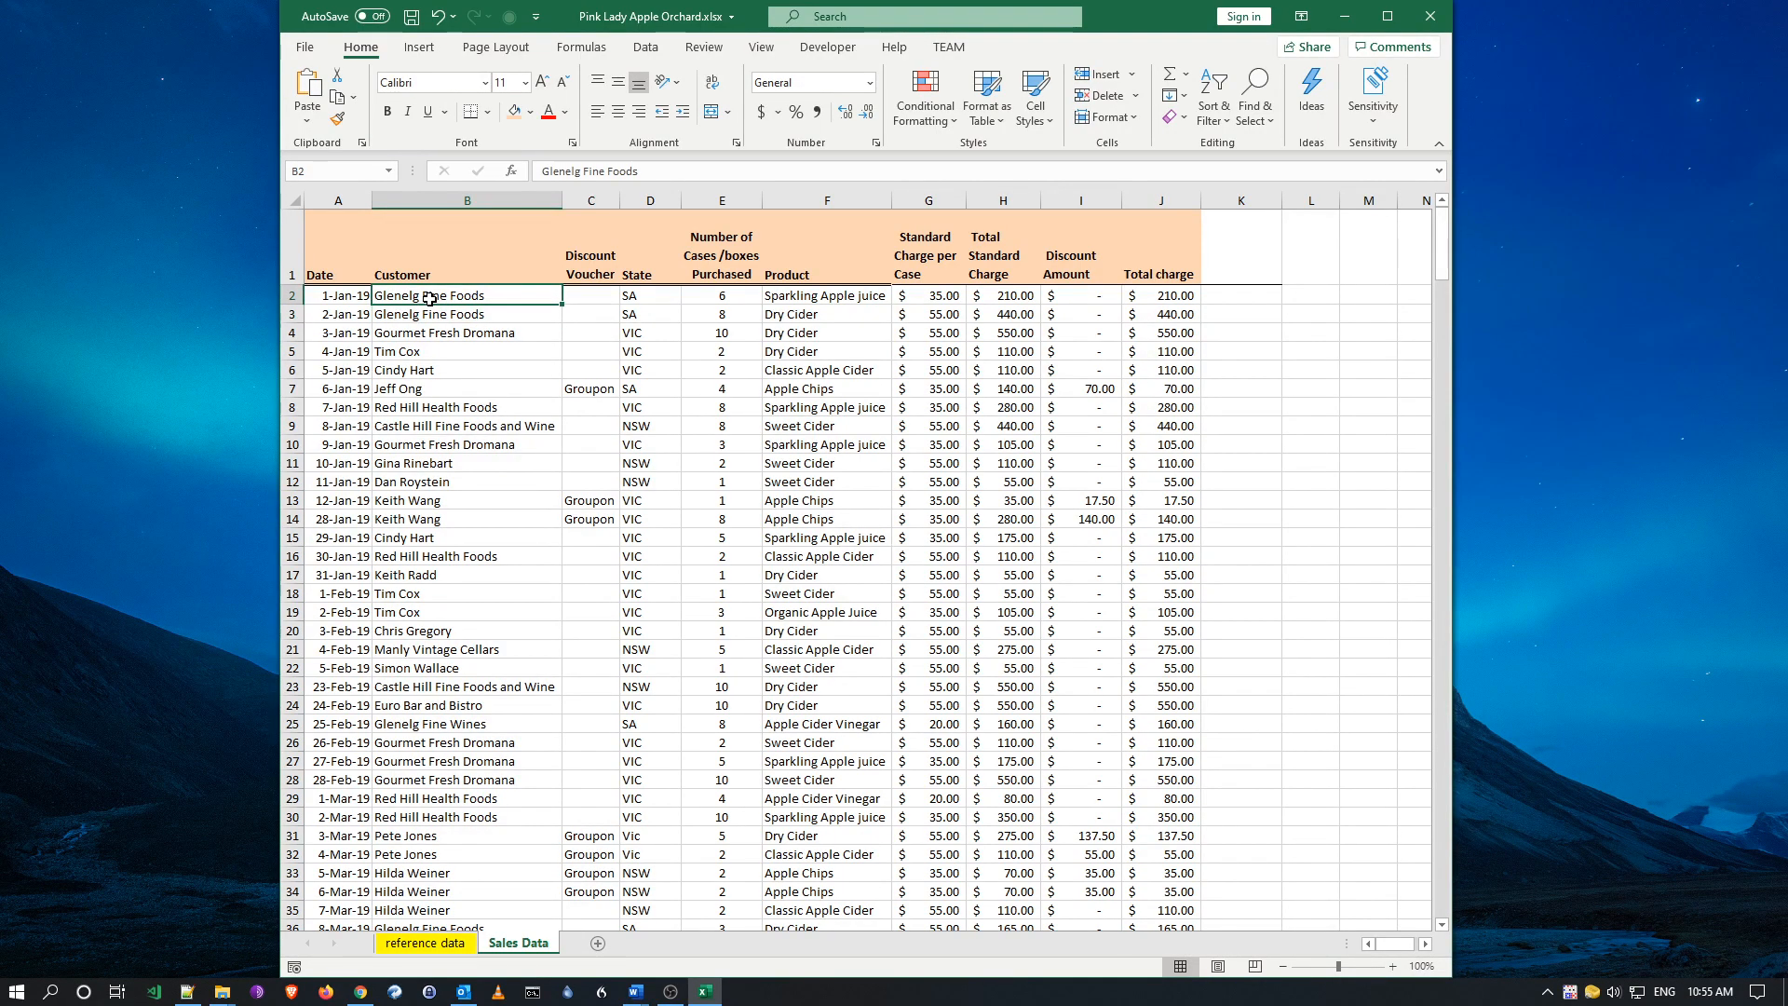
click(341, 297)
click(345, 311)
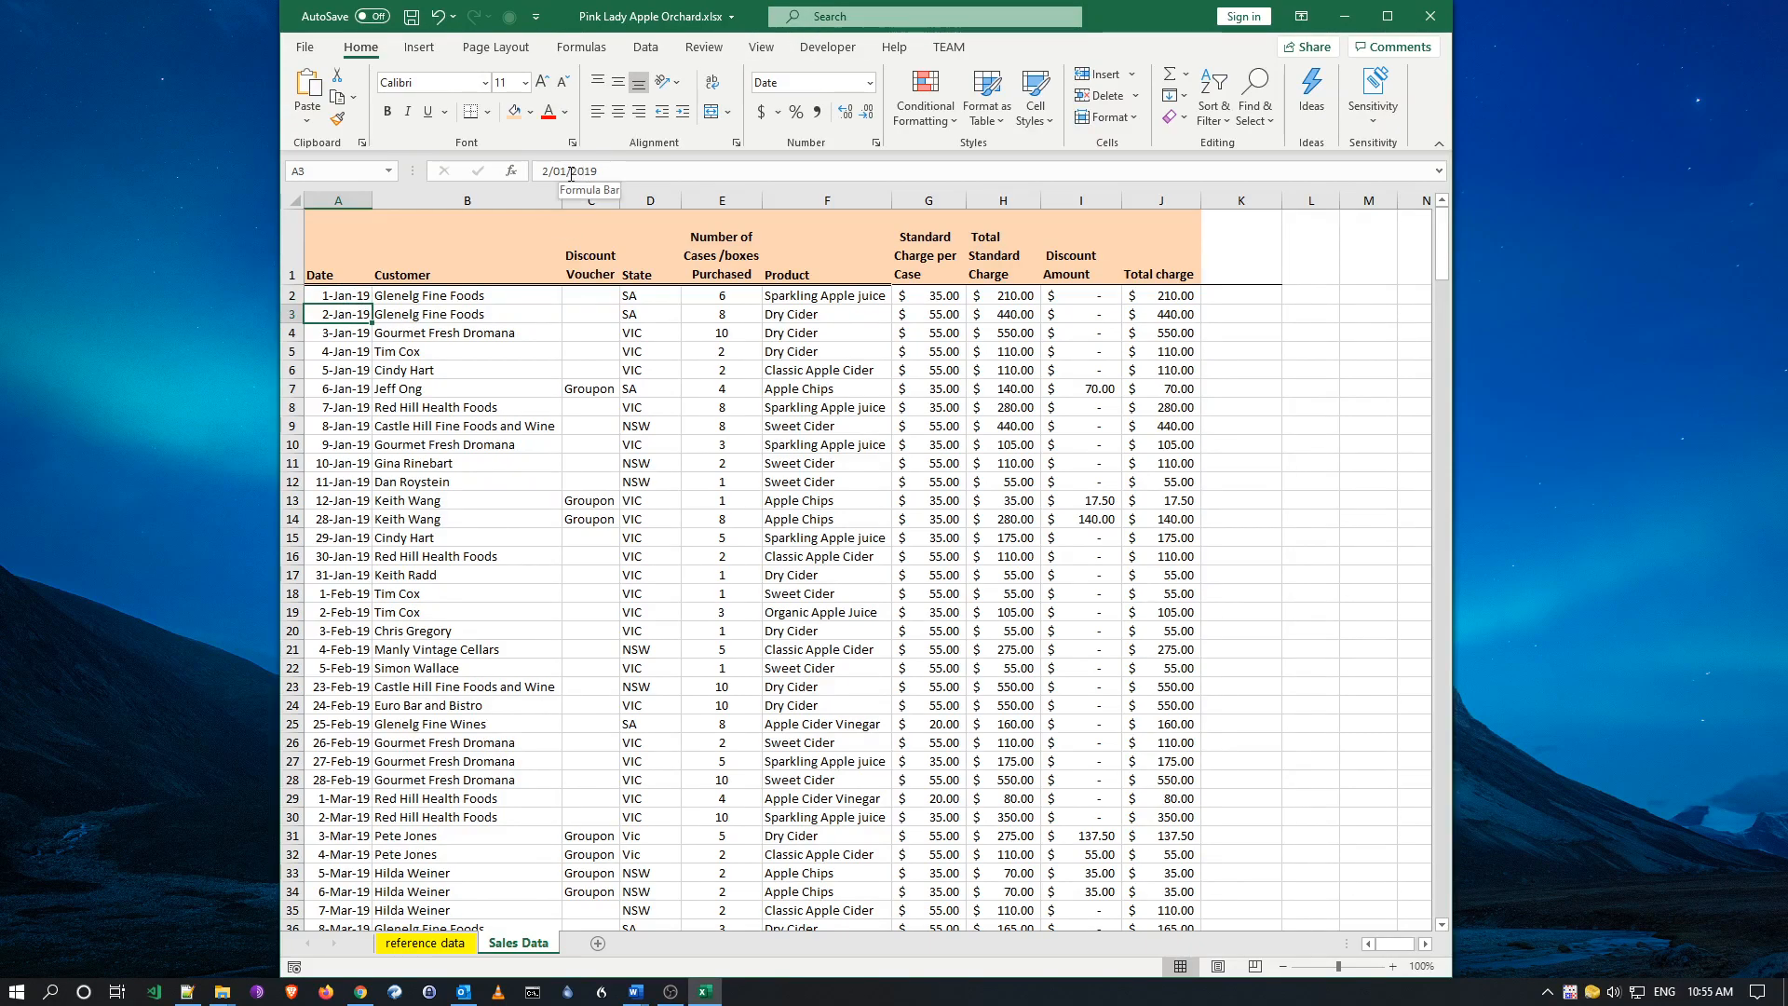
click(435, 296)
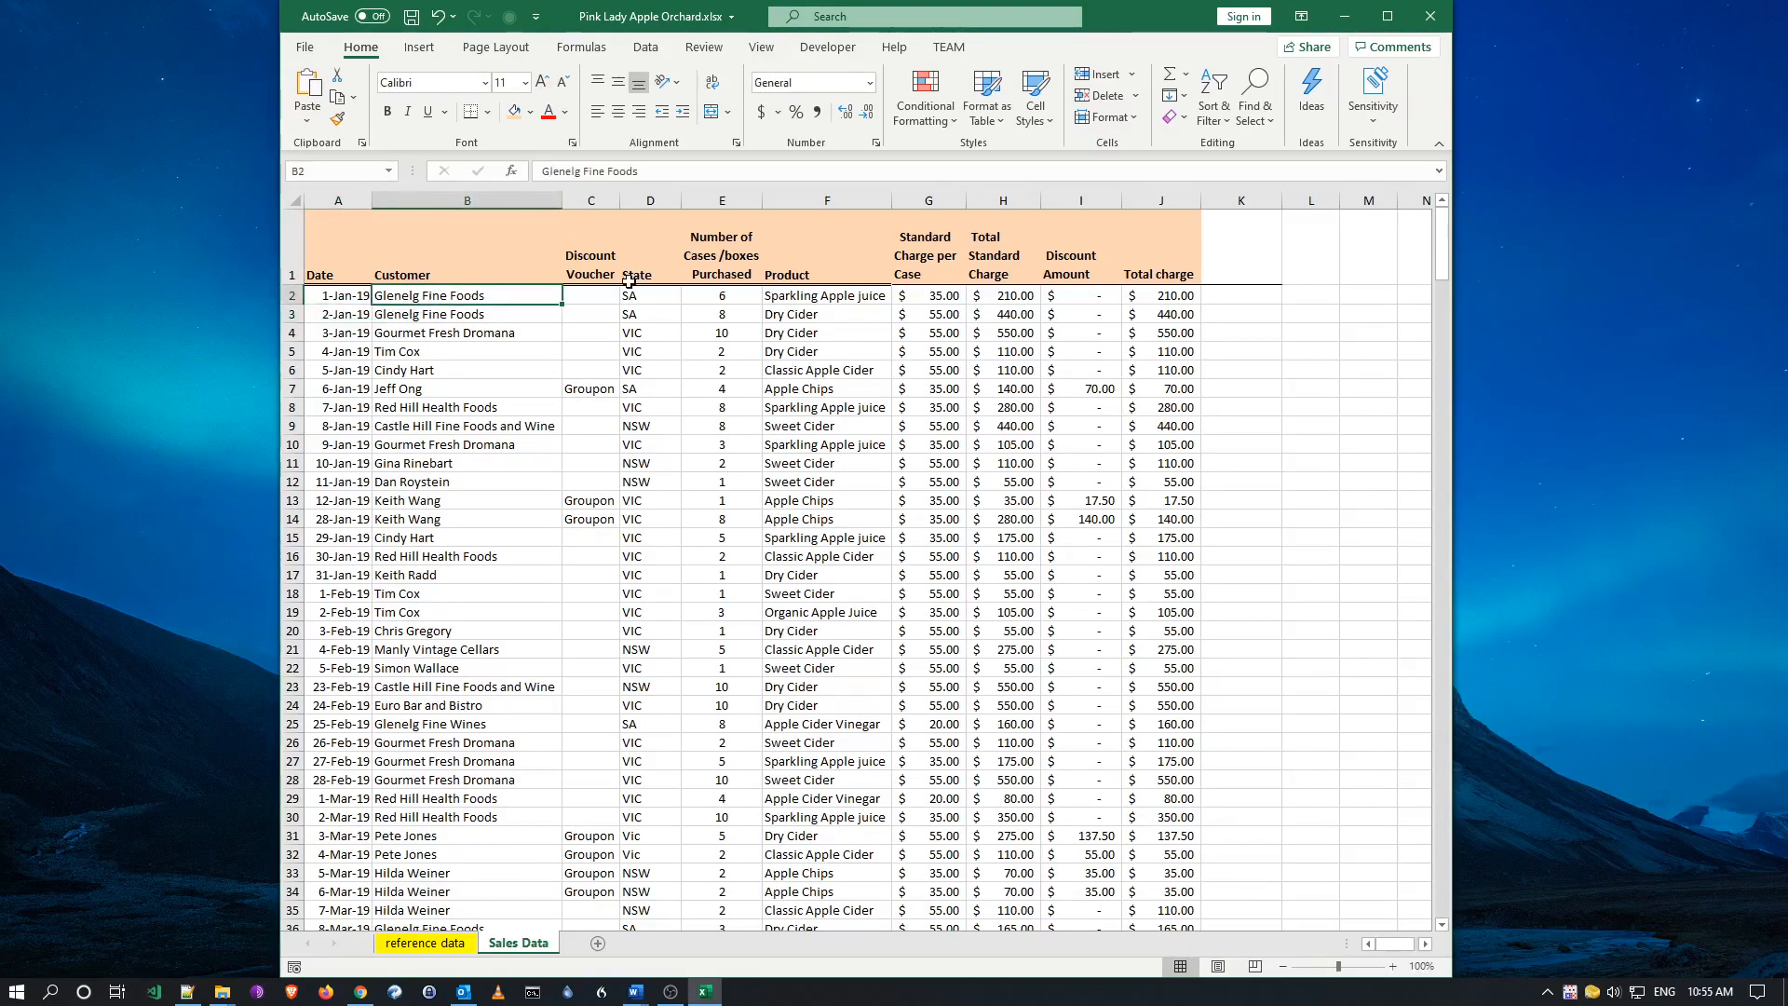
click(634, 298)
click(602, 299)
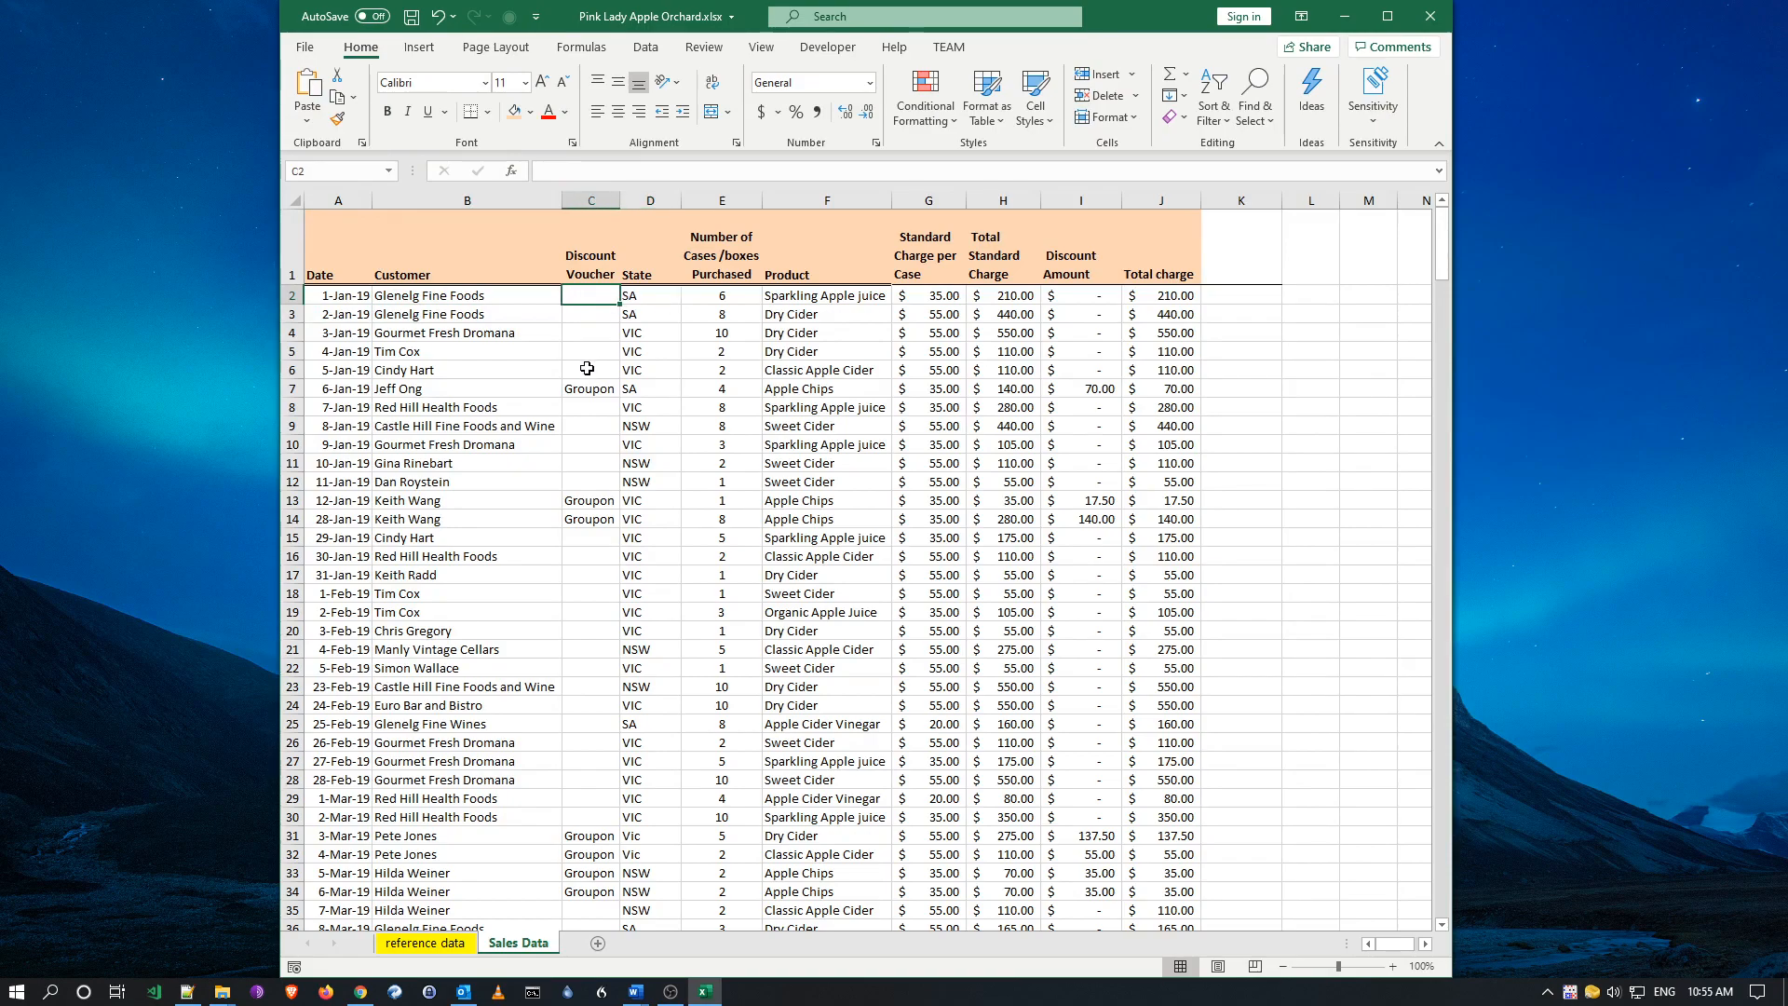
click(594, 388)
click(655, 352)
click(714, 352)
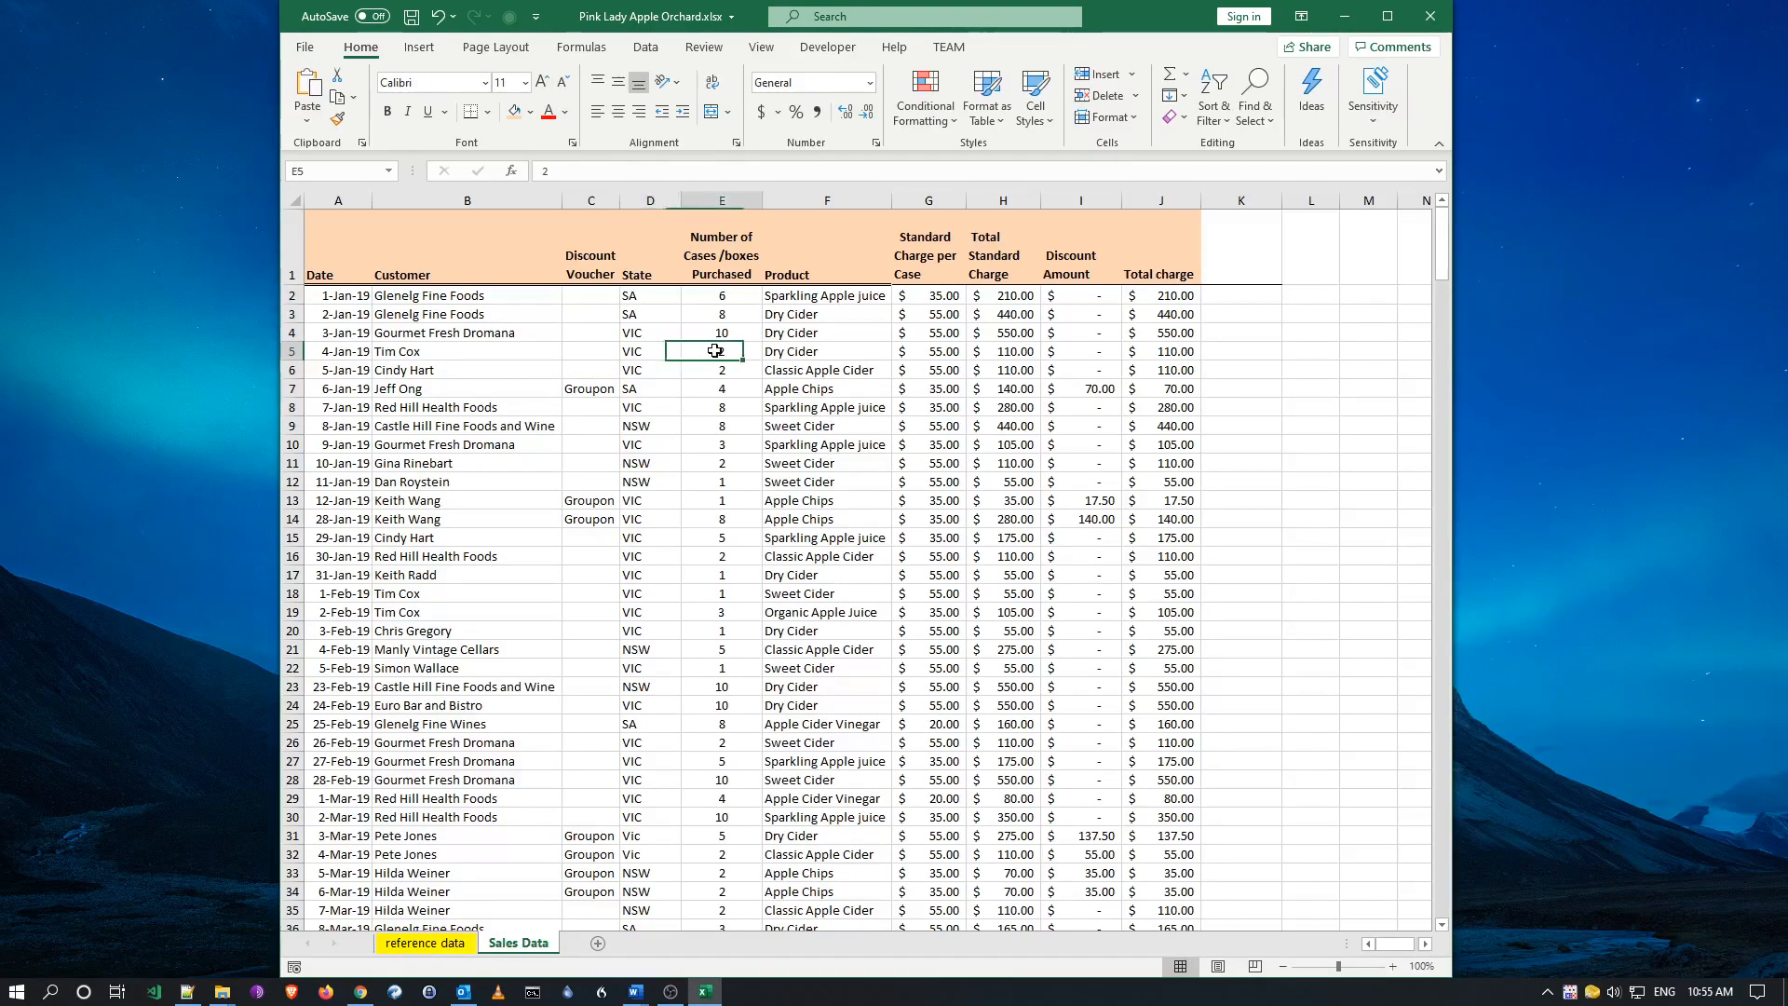
click(801, 332)
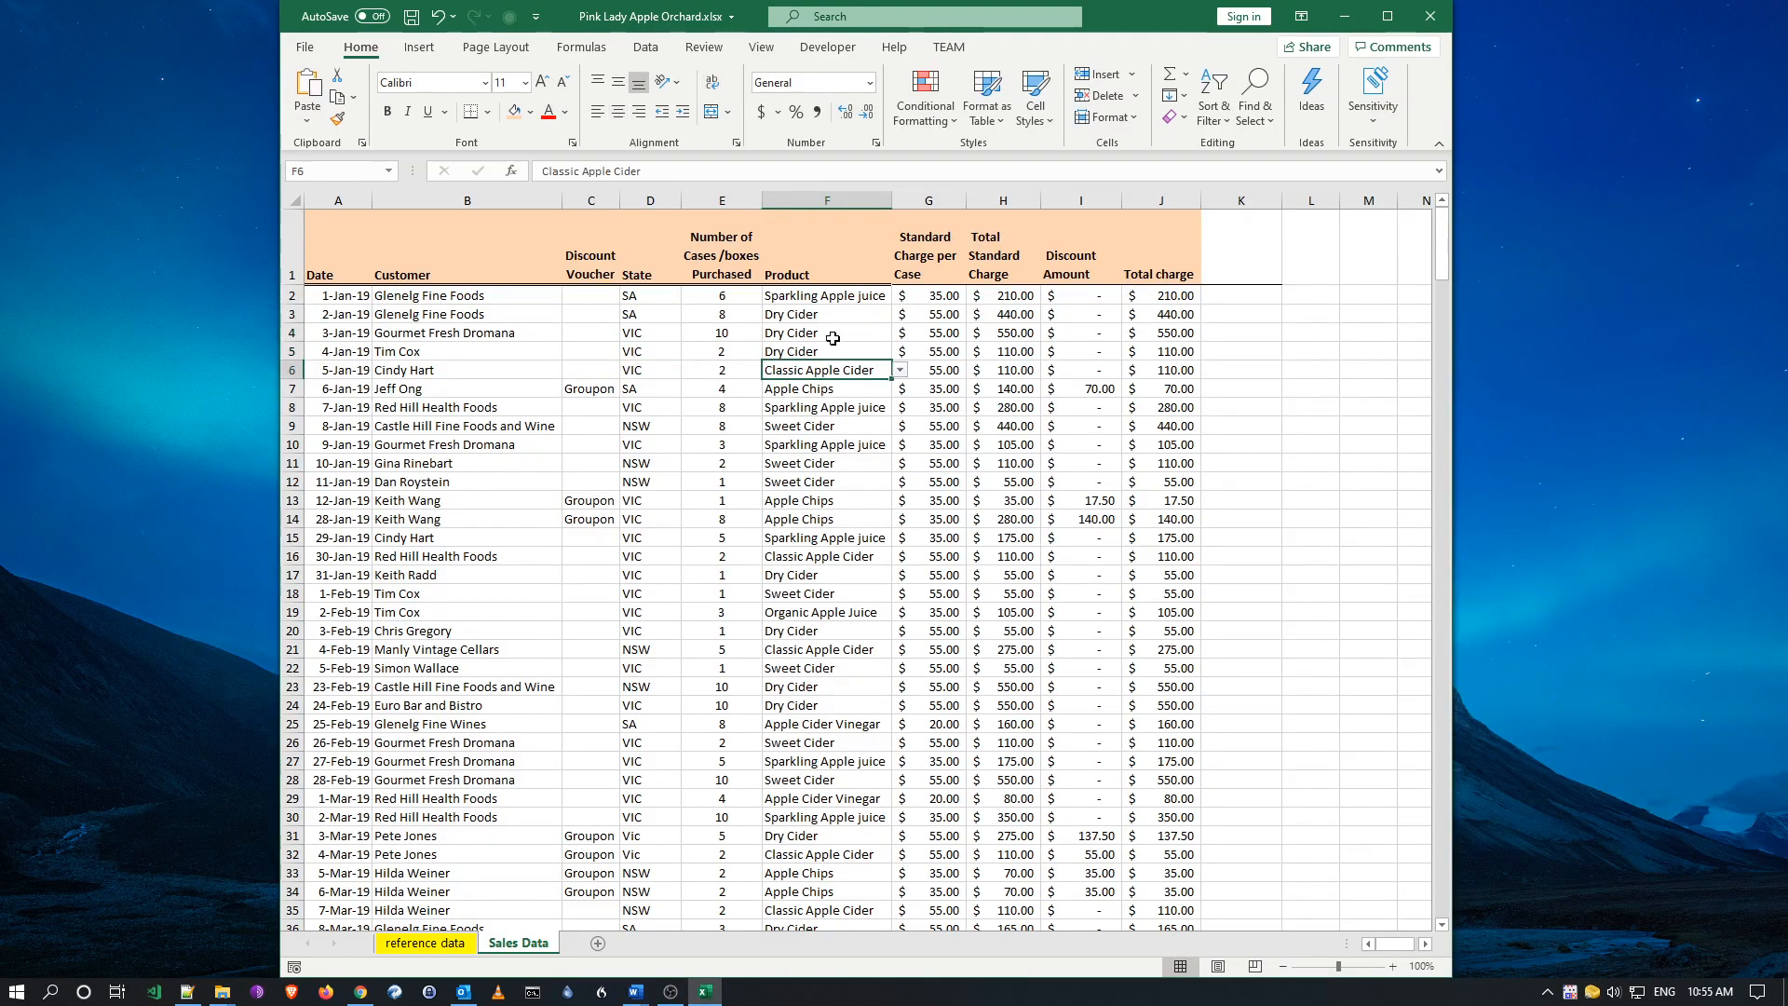
click(859, 298)
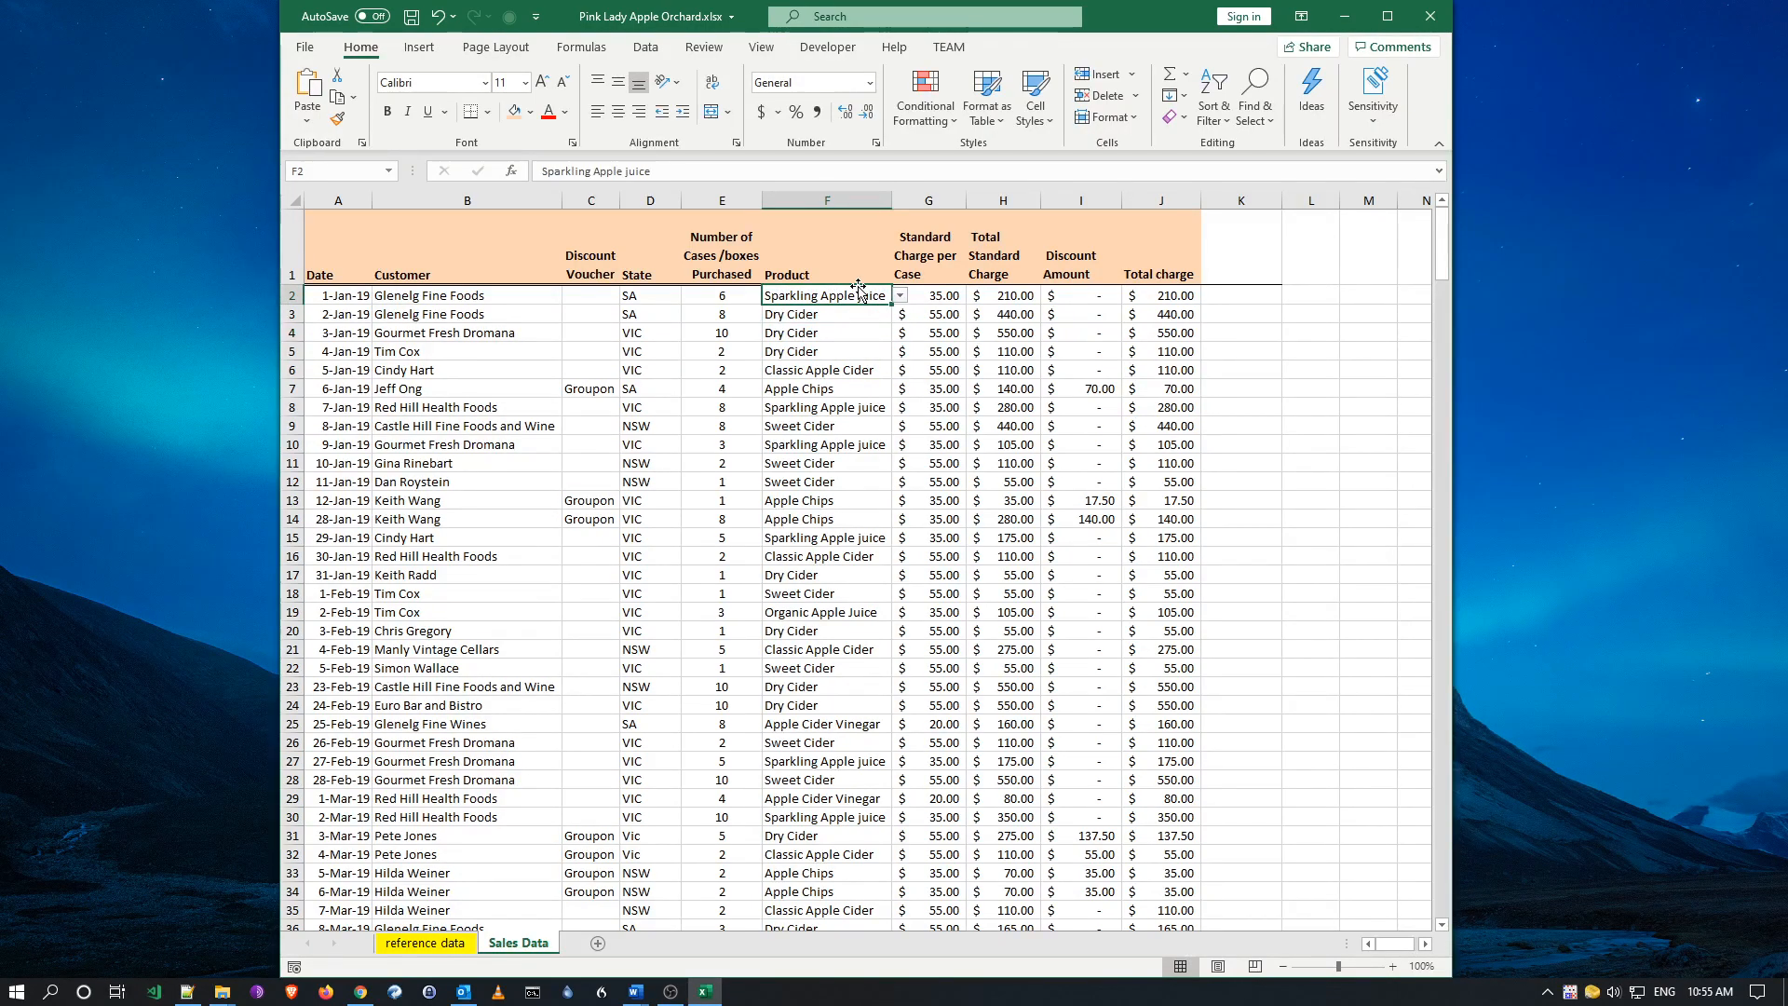
click(828, 352)
click(813, 333)
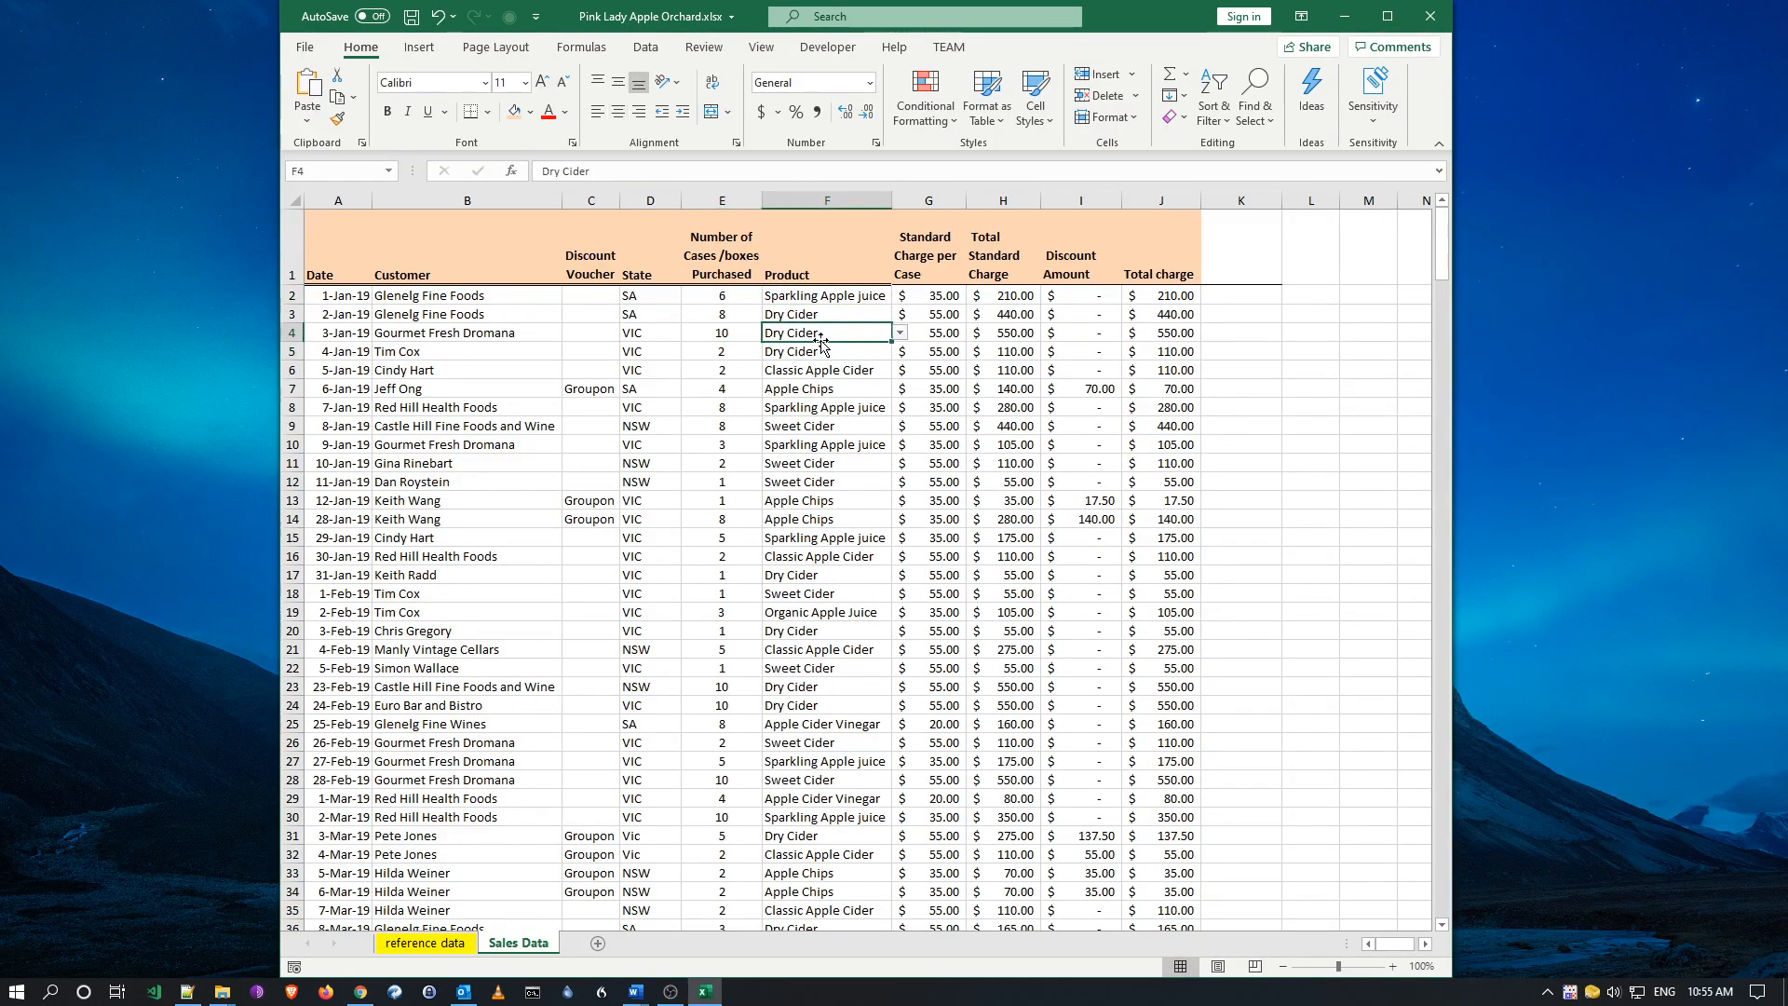
- Inspect the row 2 formulas for Standard Charge per Case, Total Standard Charge, Discount Amount and Total charge
click(936, 294)
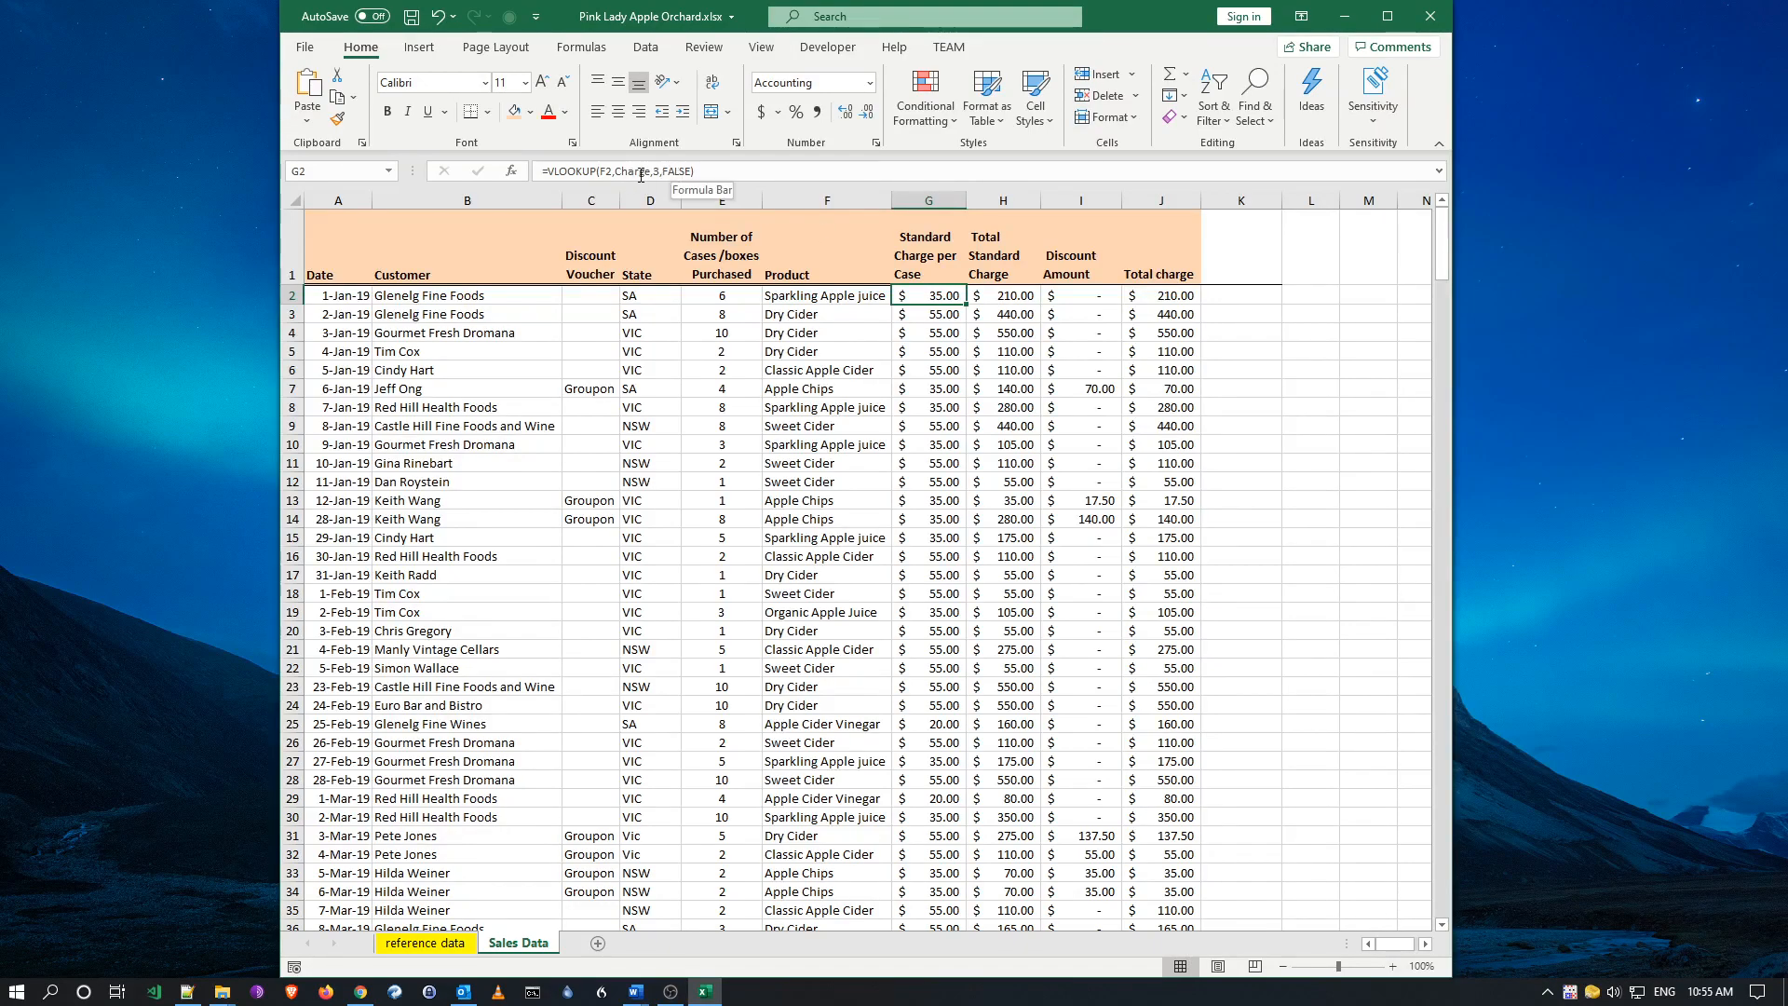
click(1015, 294)
click(1061, 300)
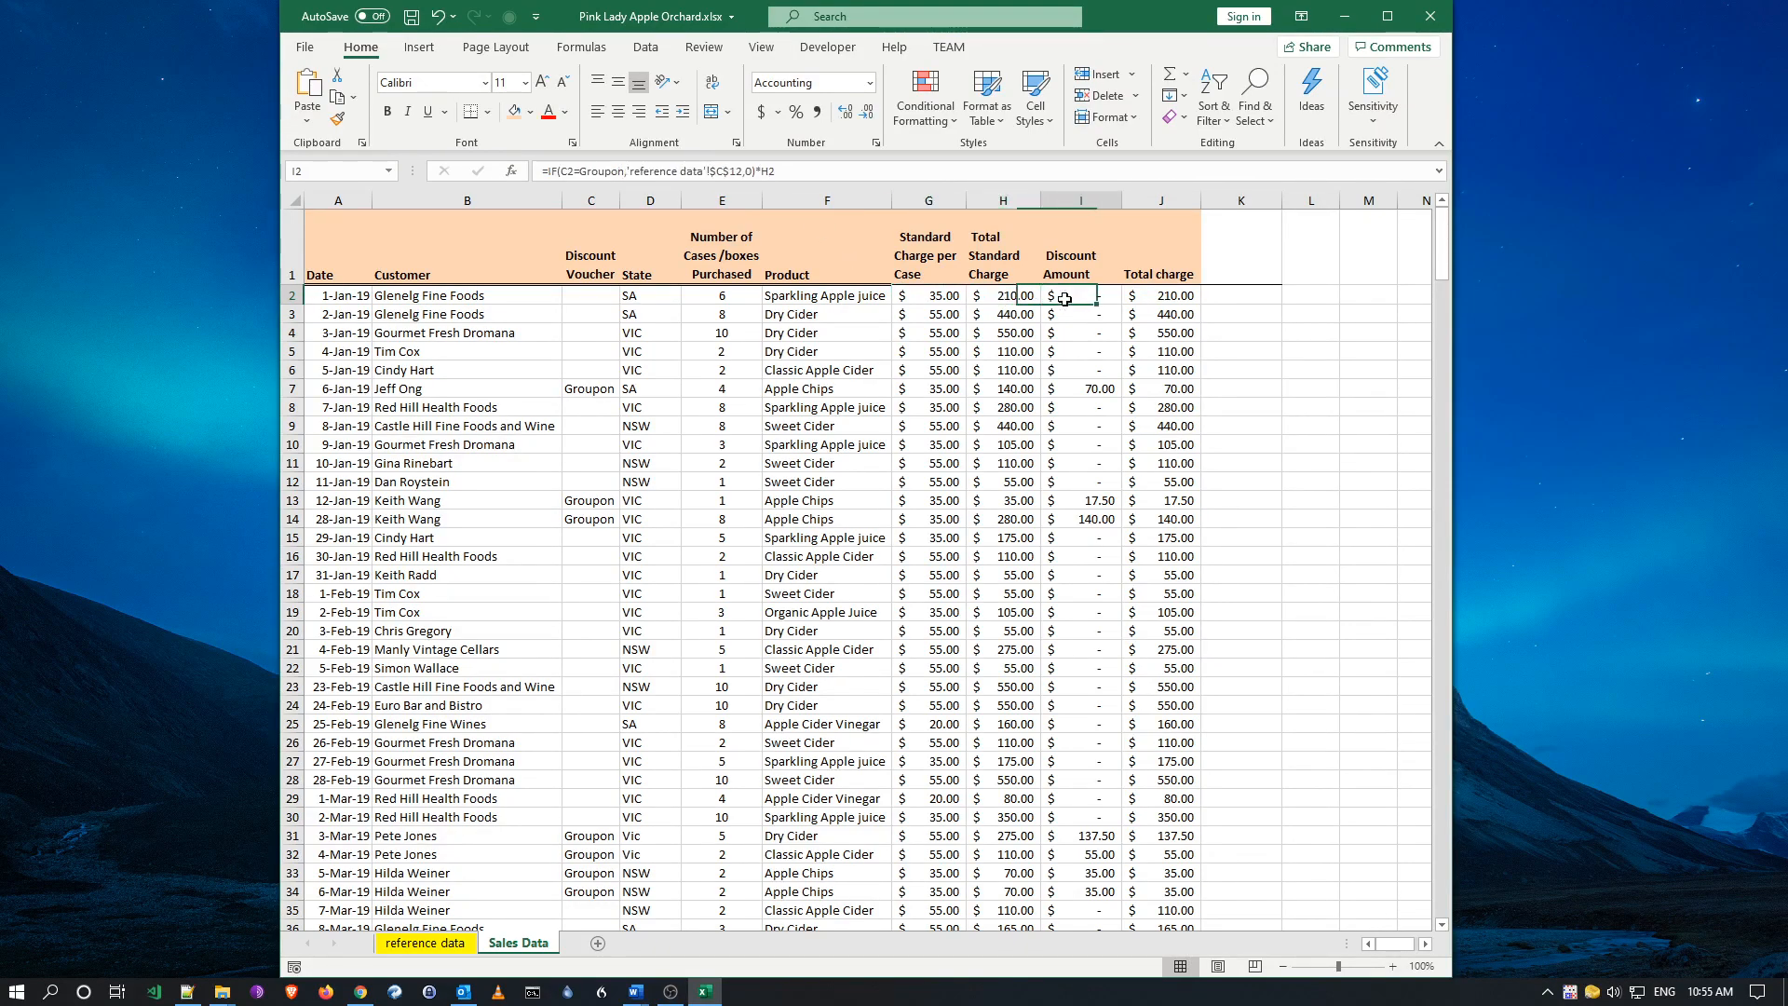
click(1147, 298)
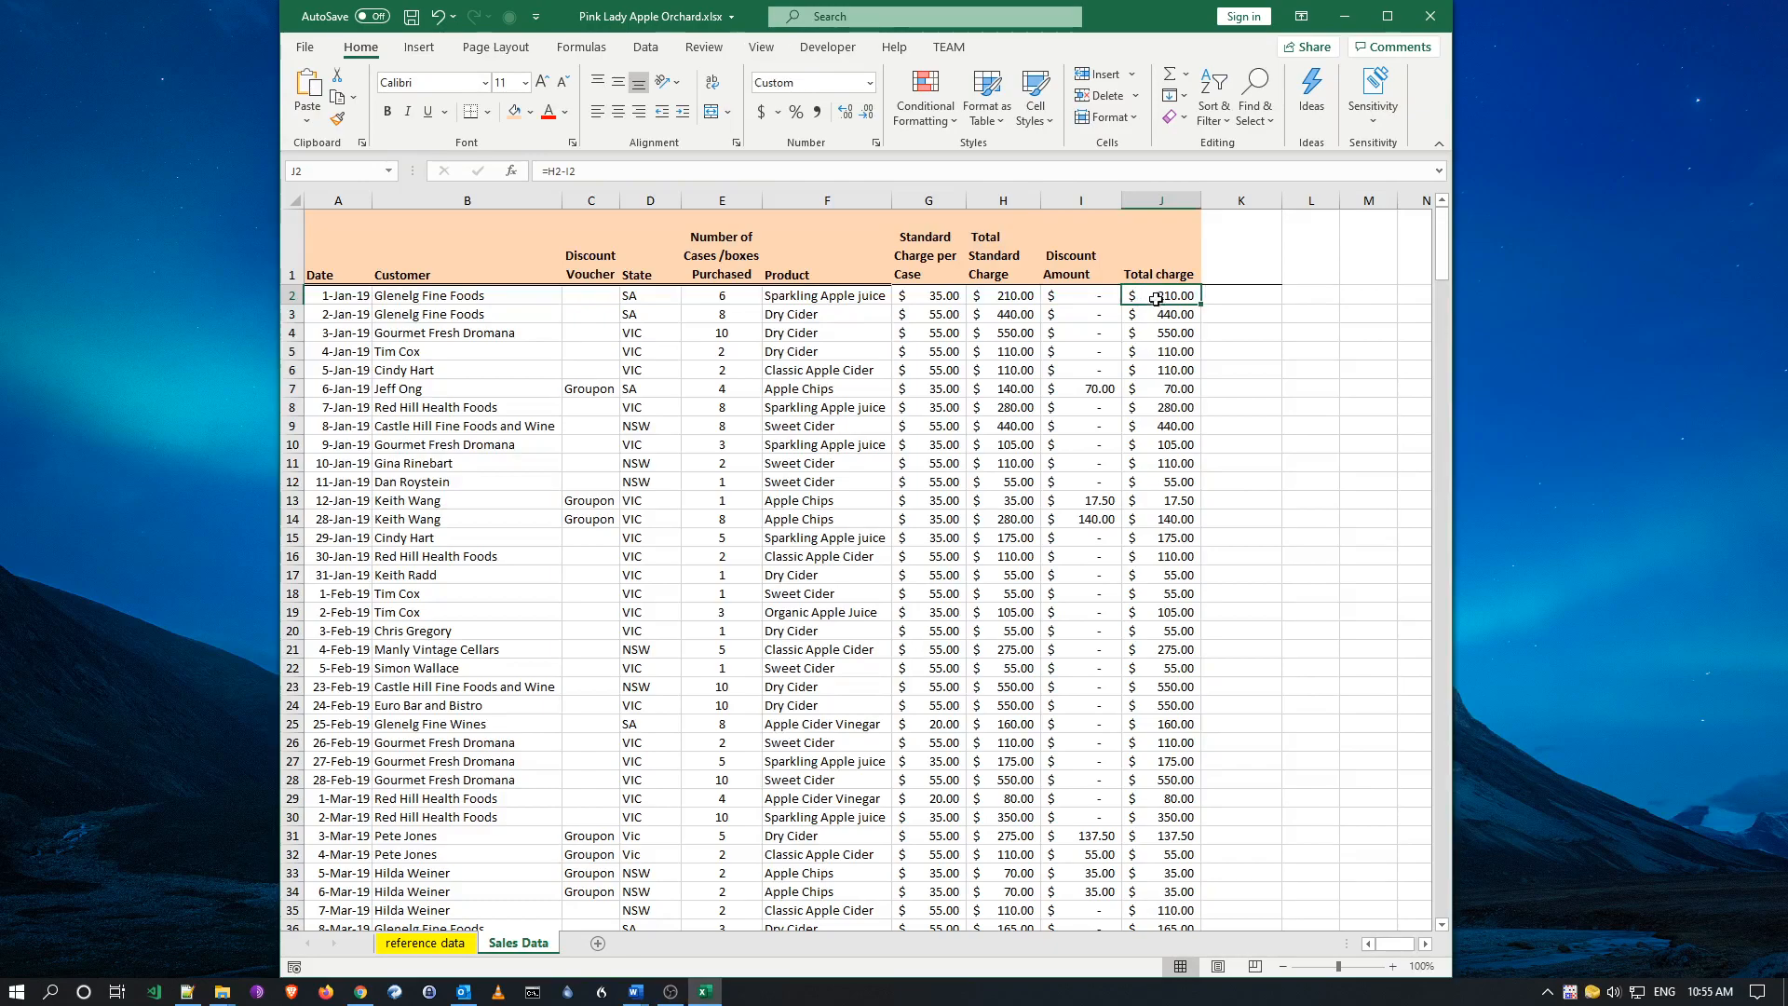
click(1026, 298)
click(948, 296)
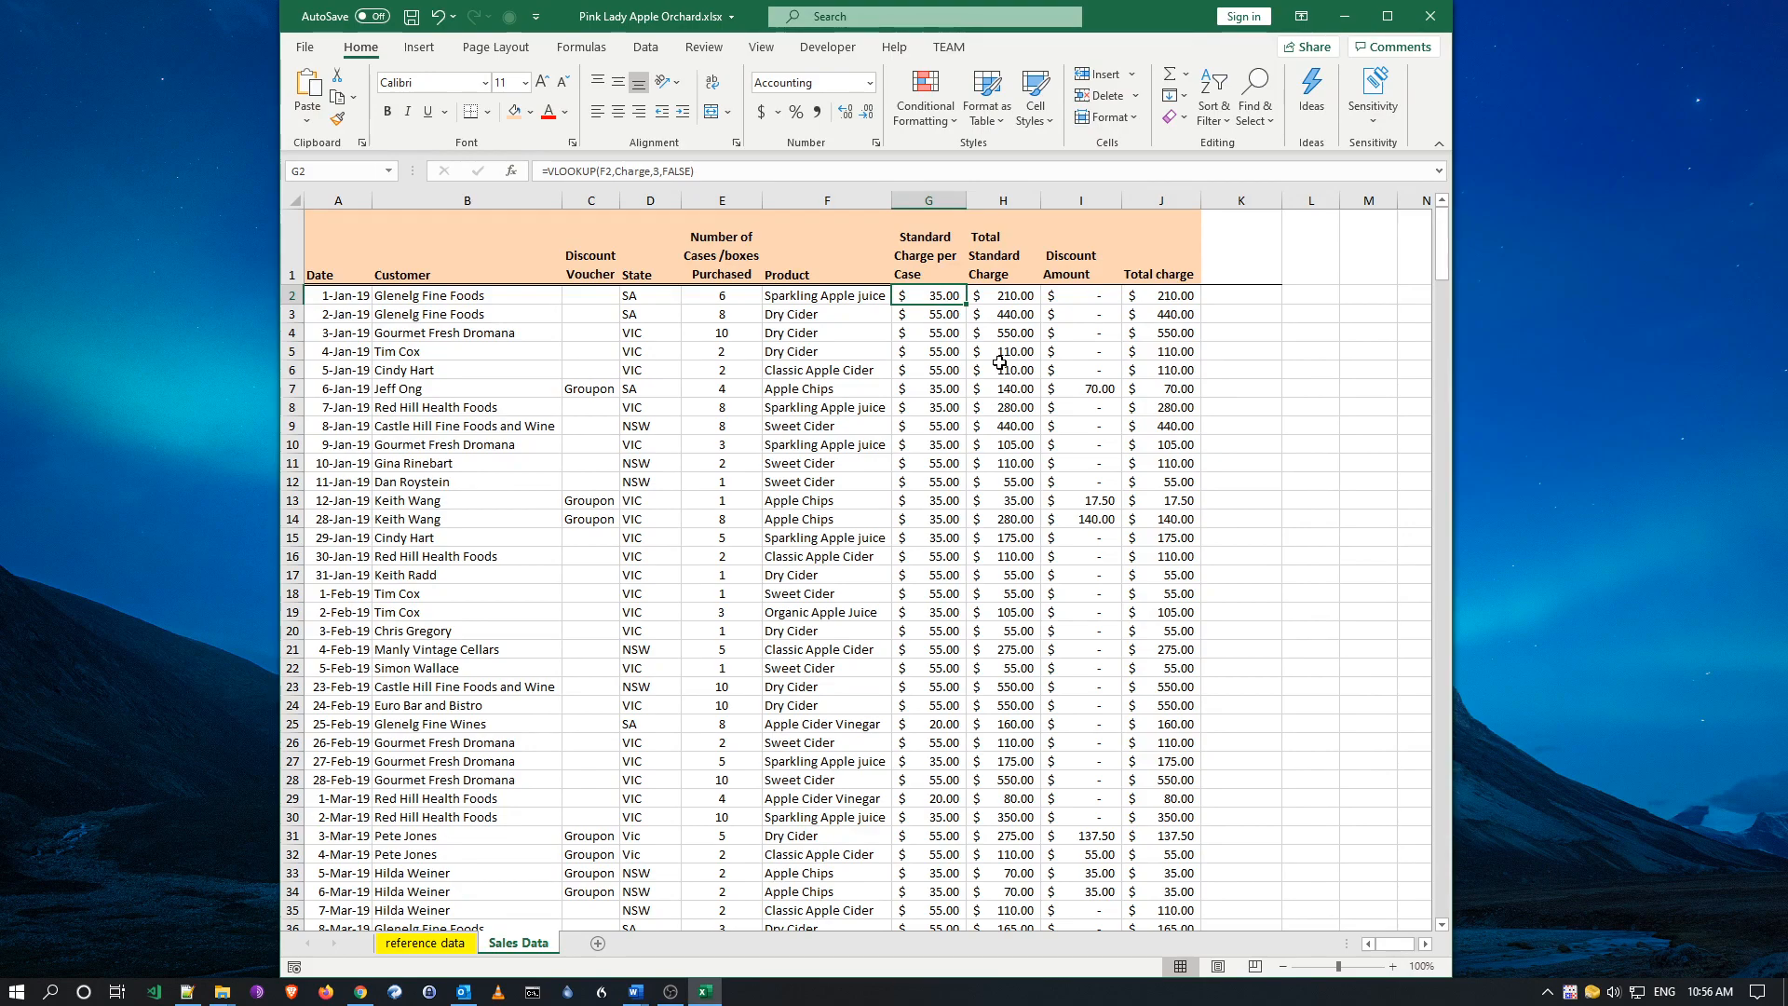
click(1004, 300)
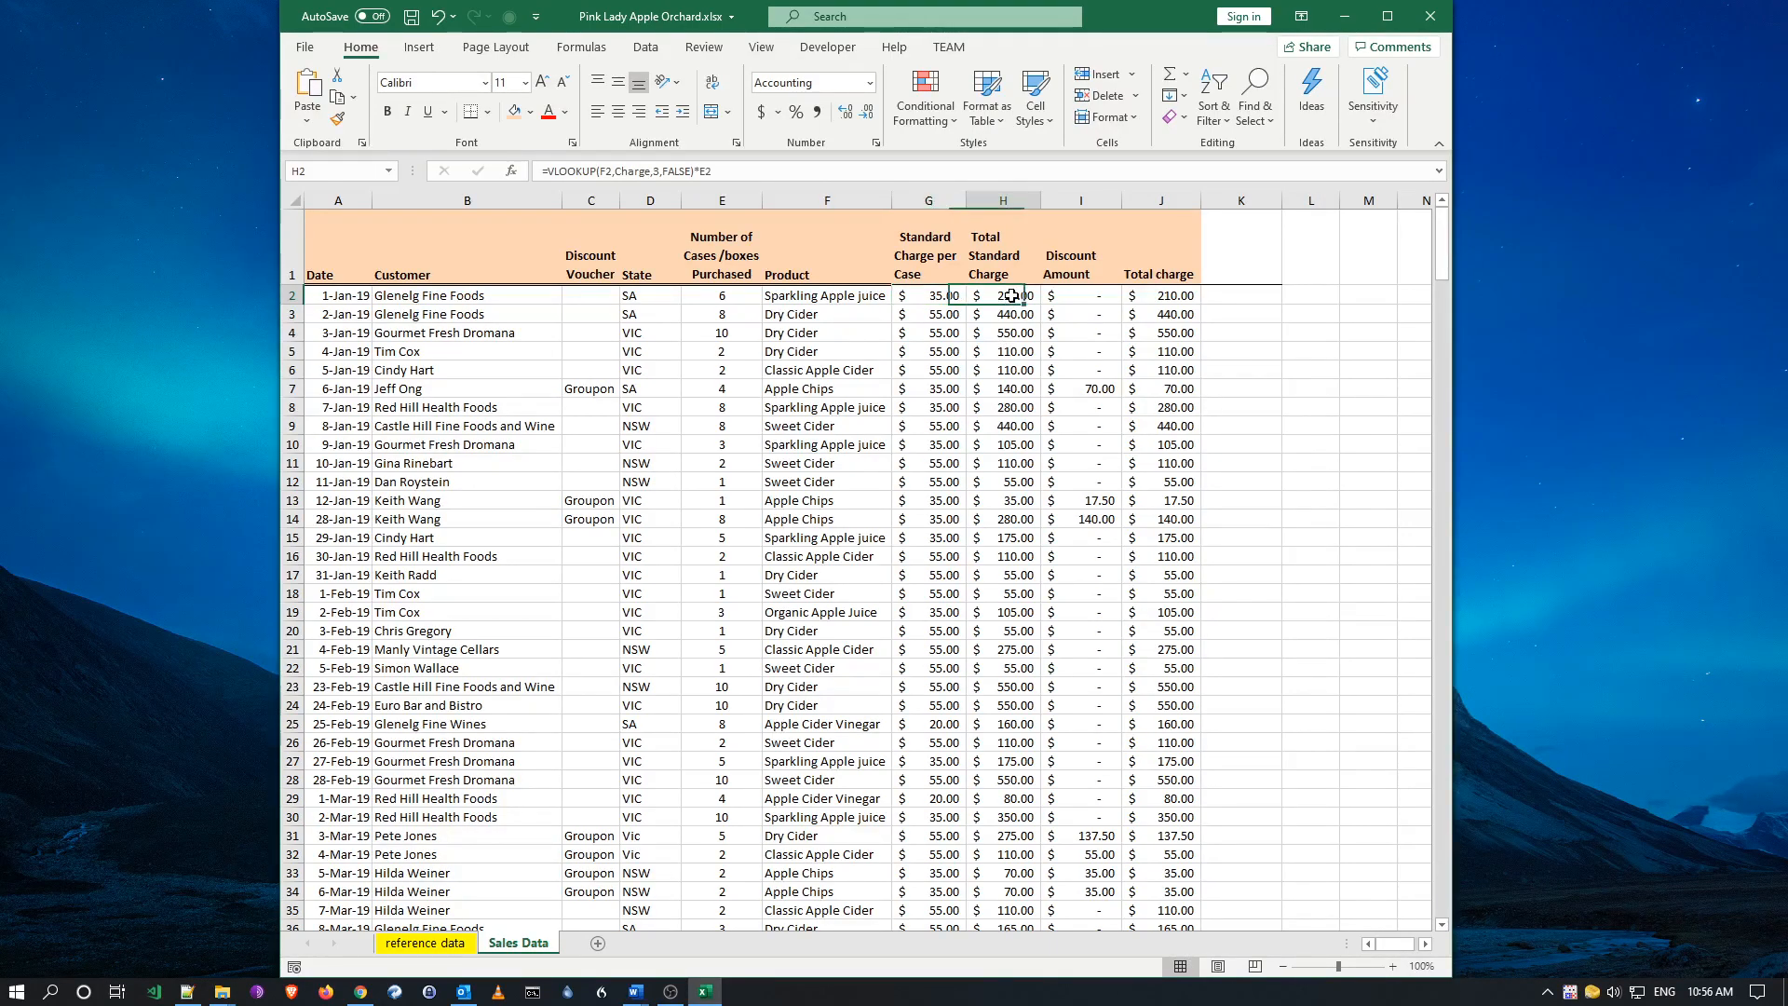
click(1067, 297)
click(1164, 297)
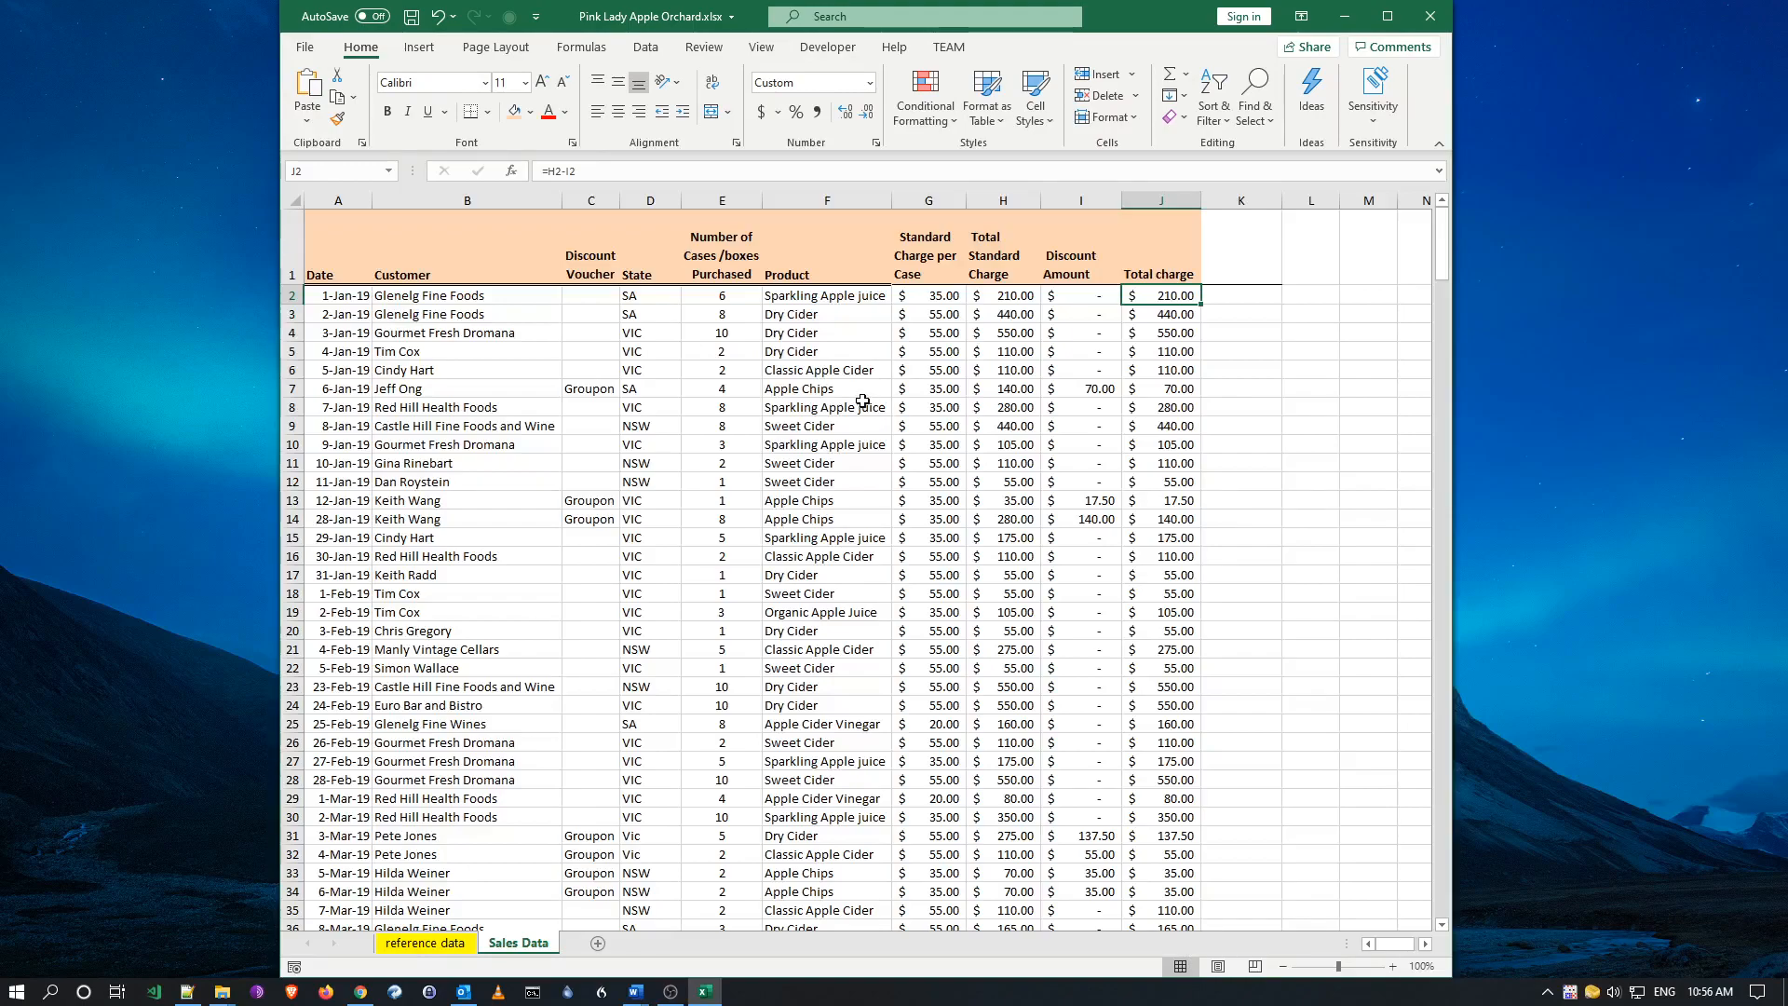
- Shade the whole of columns A to F, from Date to Product, with light grey
click(830, 383)
drag(338, 200, 812, 199)
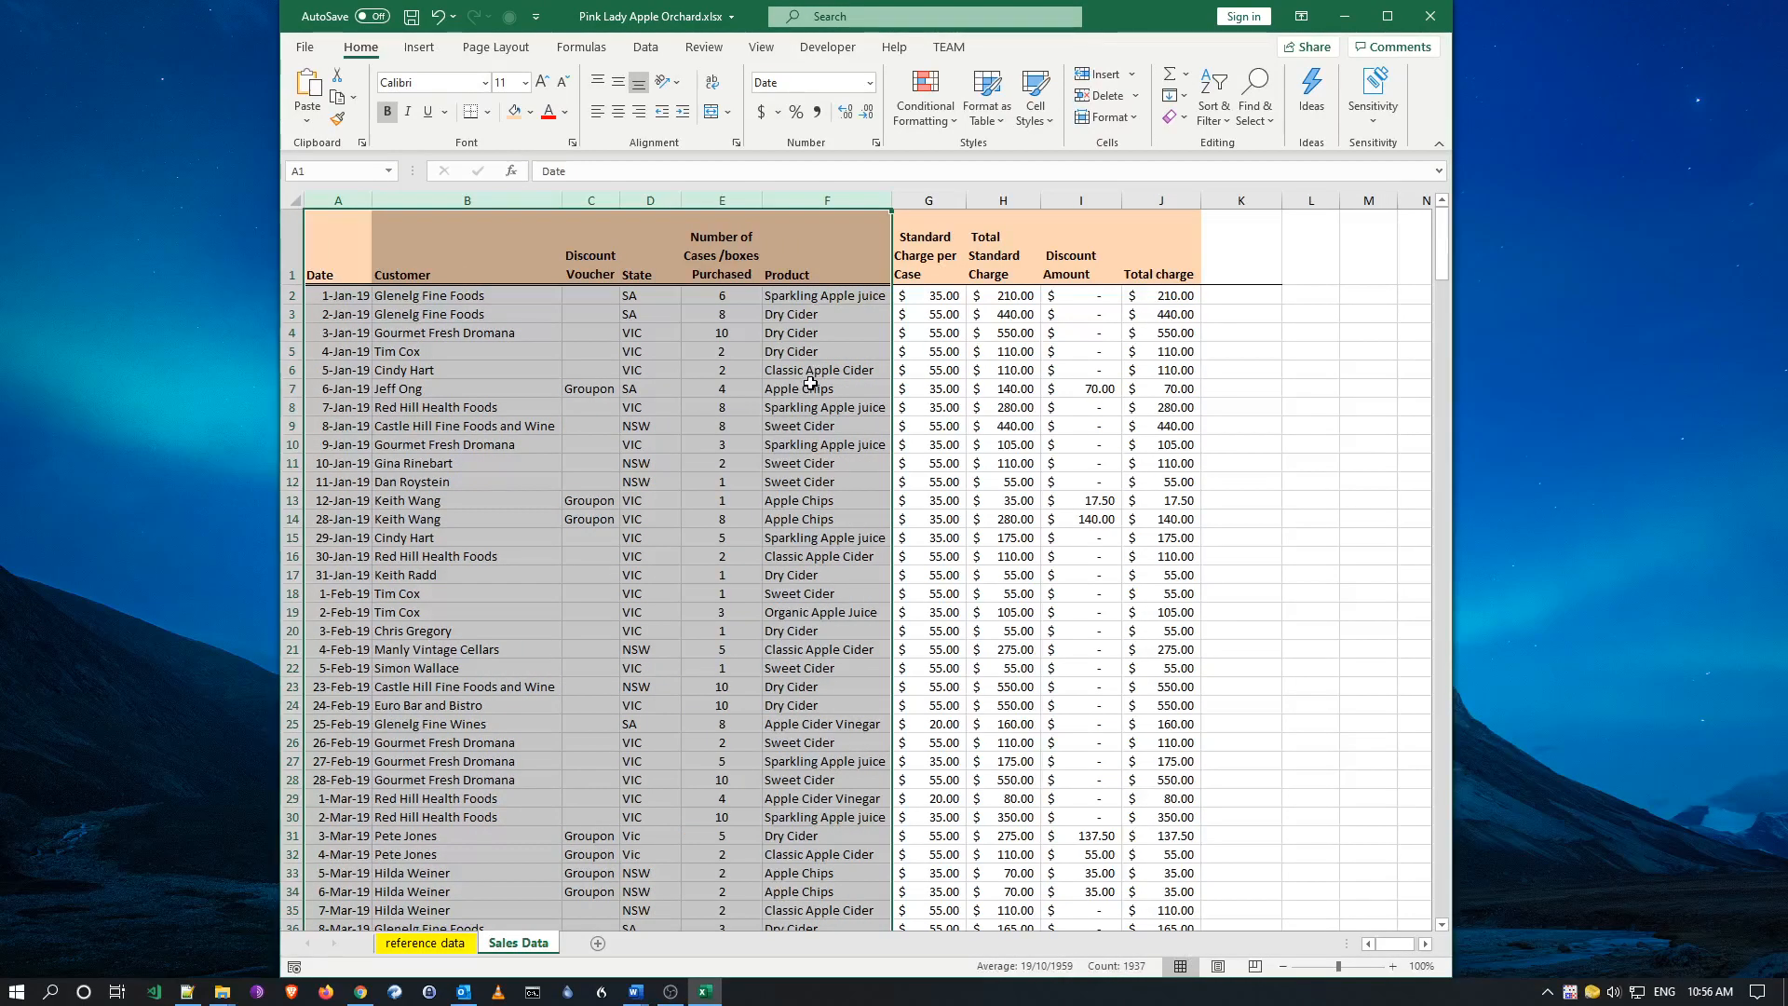
click(533, 114)
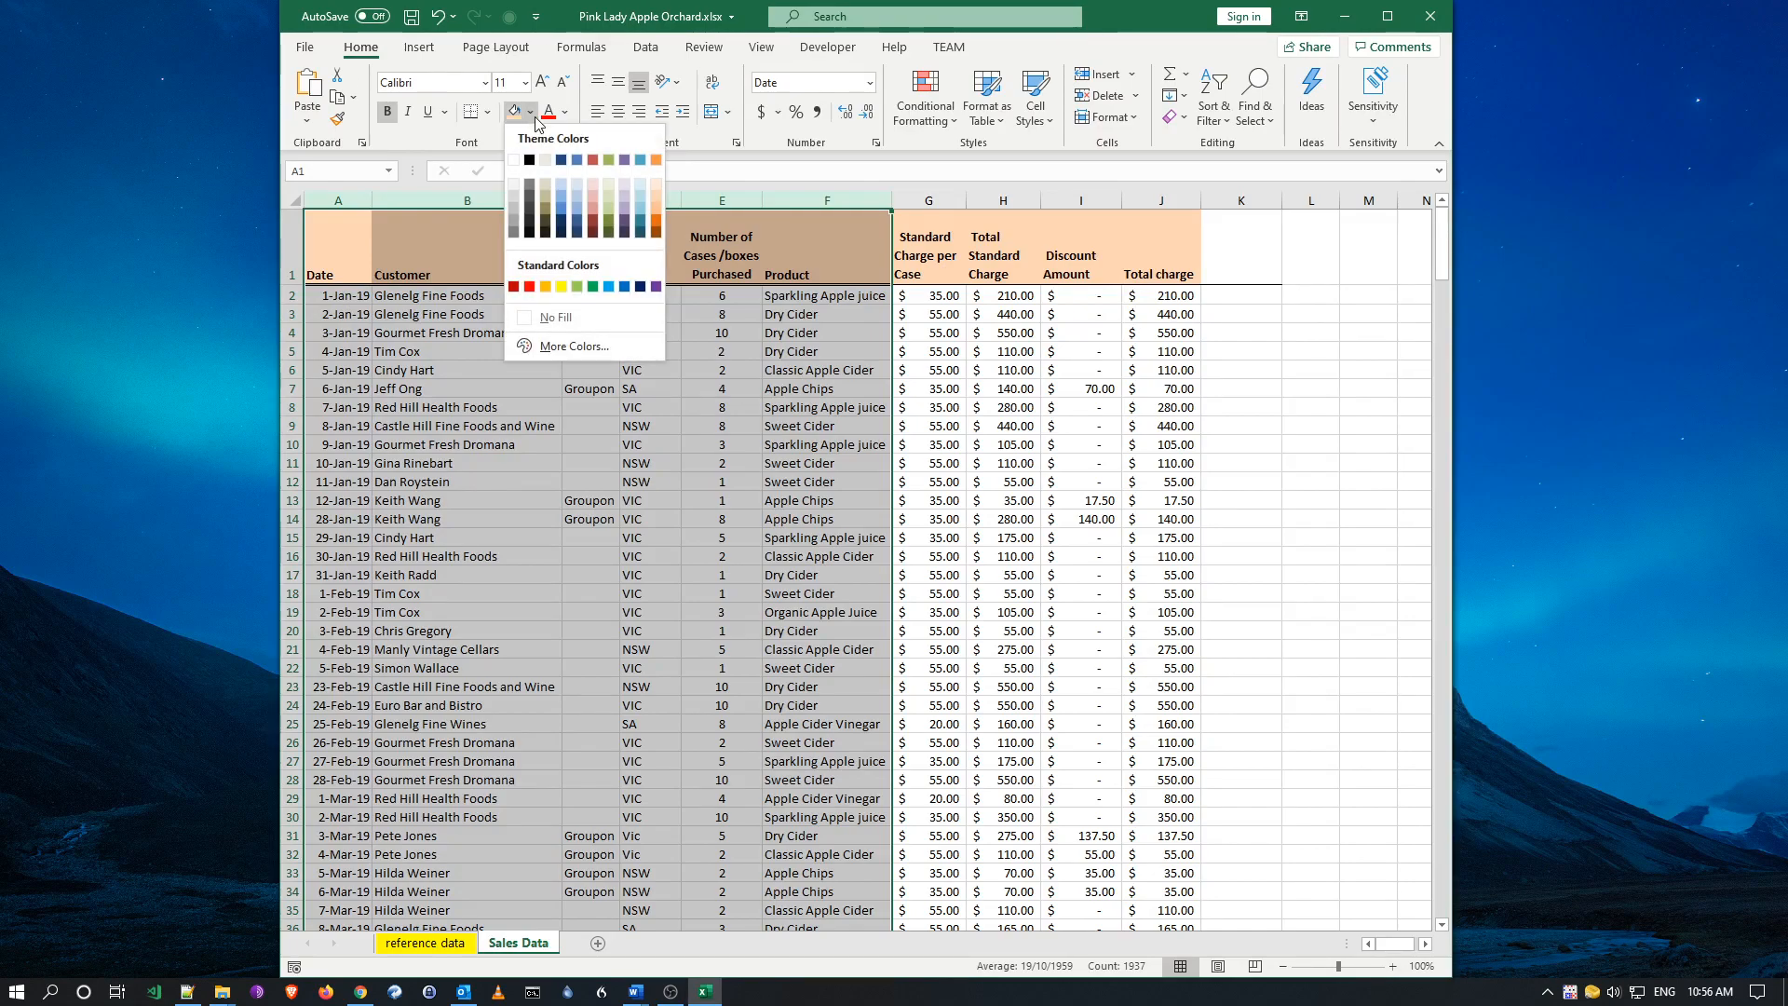
click(513, 187)
click(551, 416)
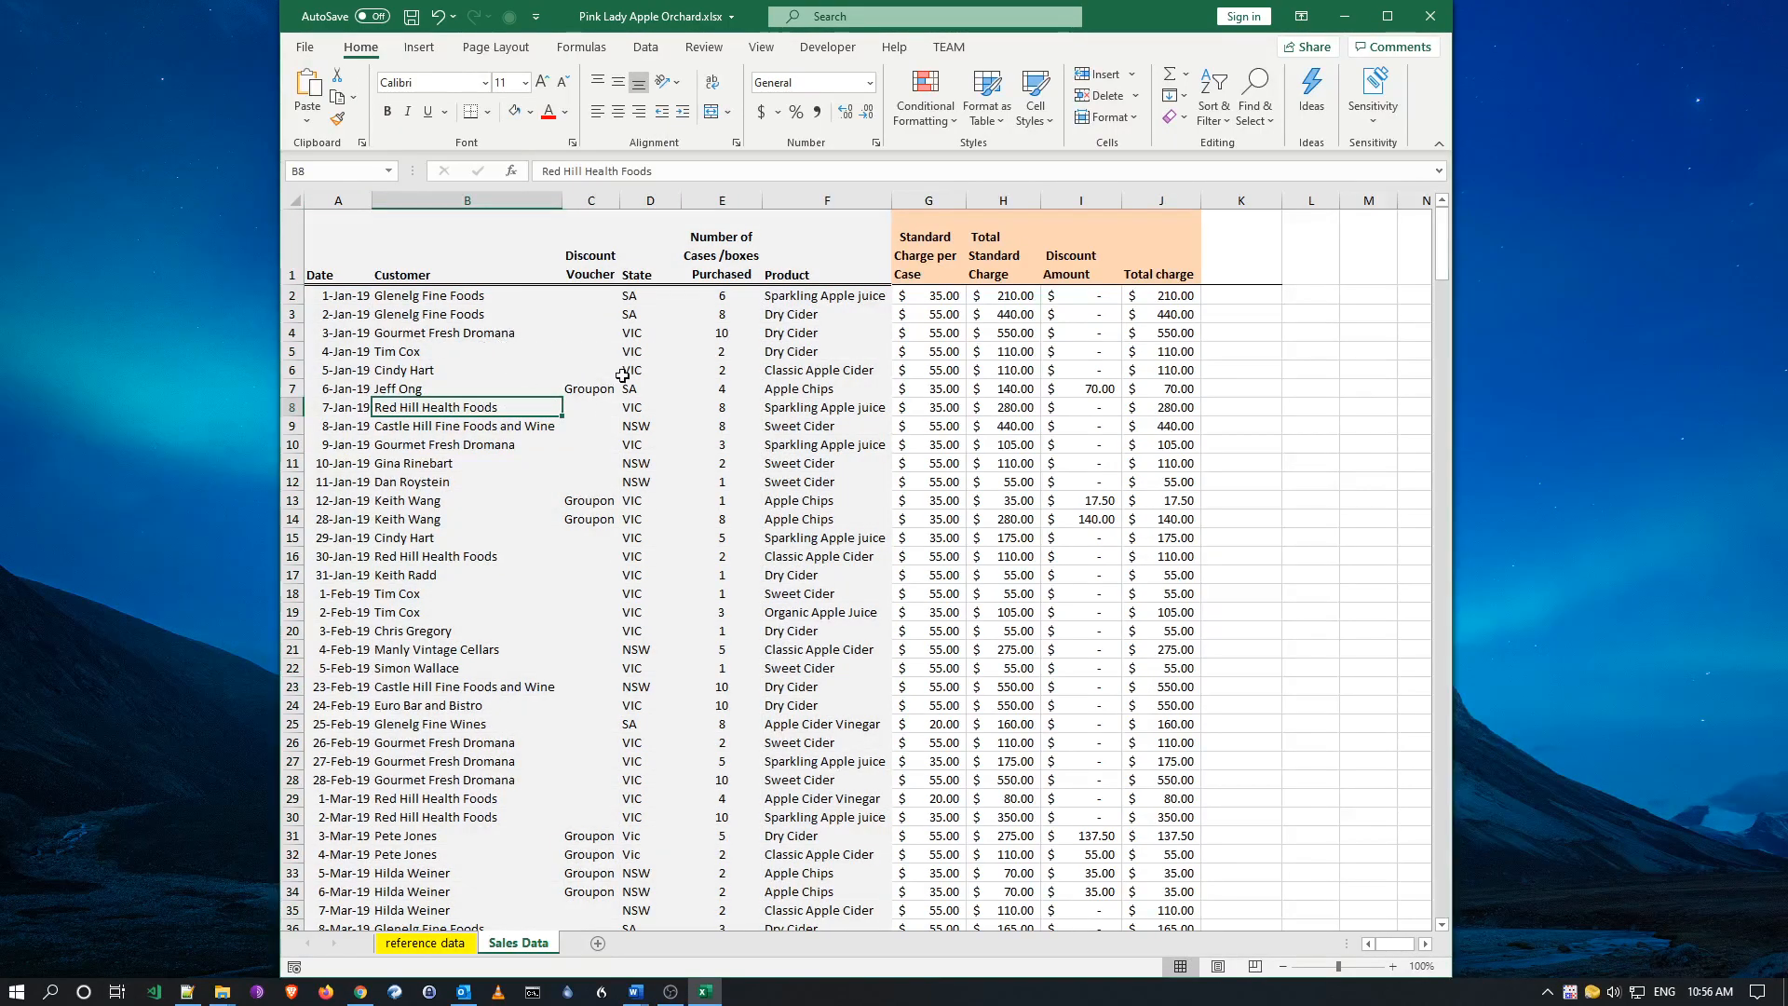
- Examine the entries in the grey-shaded columns, mainly the Customer names in rows 3 to 8
click(790, 351)
click(677, 349)
click(543, 349)
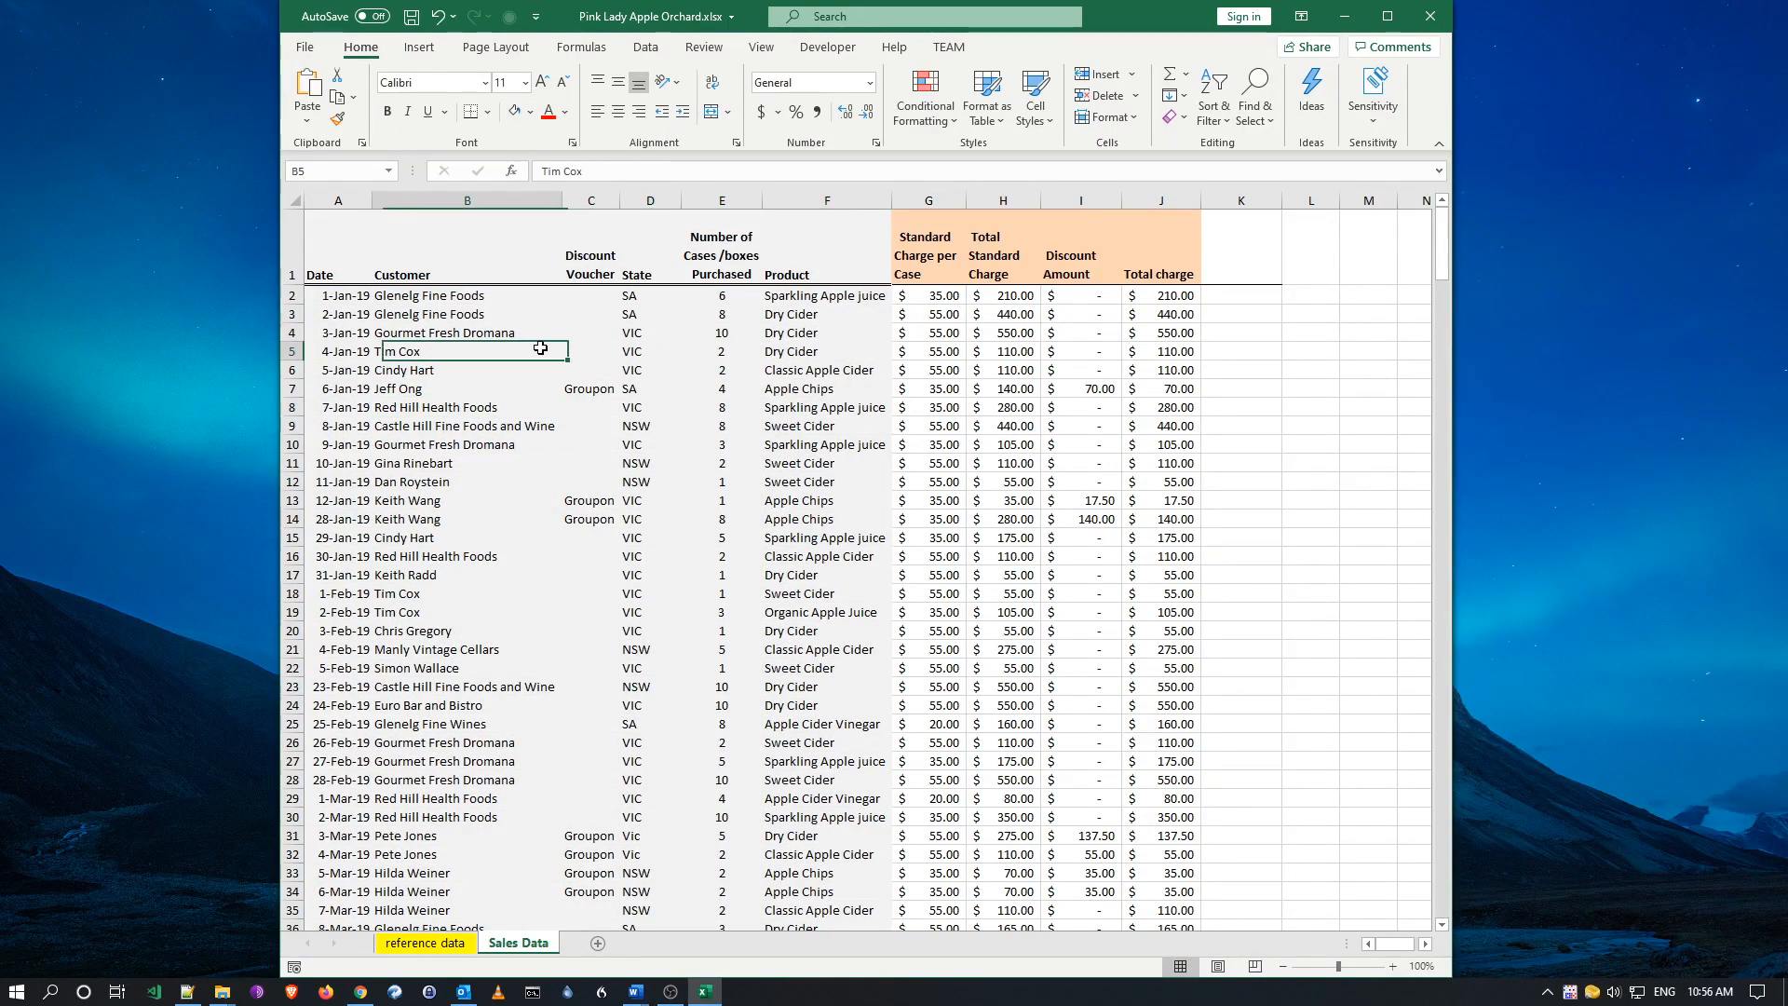
click(433, 332)
click(431, 314)
click(447, 373)
click(438, 333)
click(447, 369)
click(518, 407)
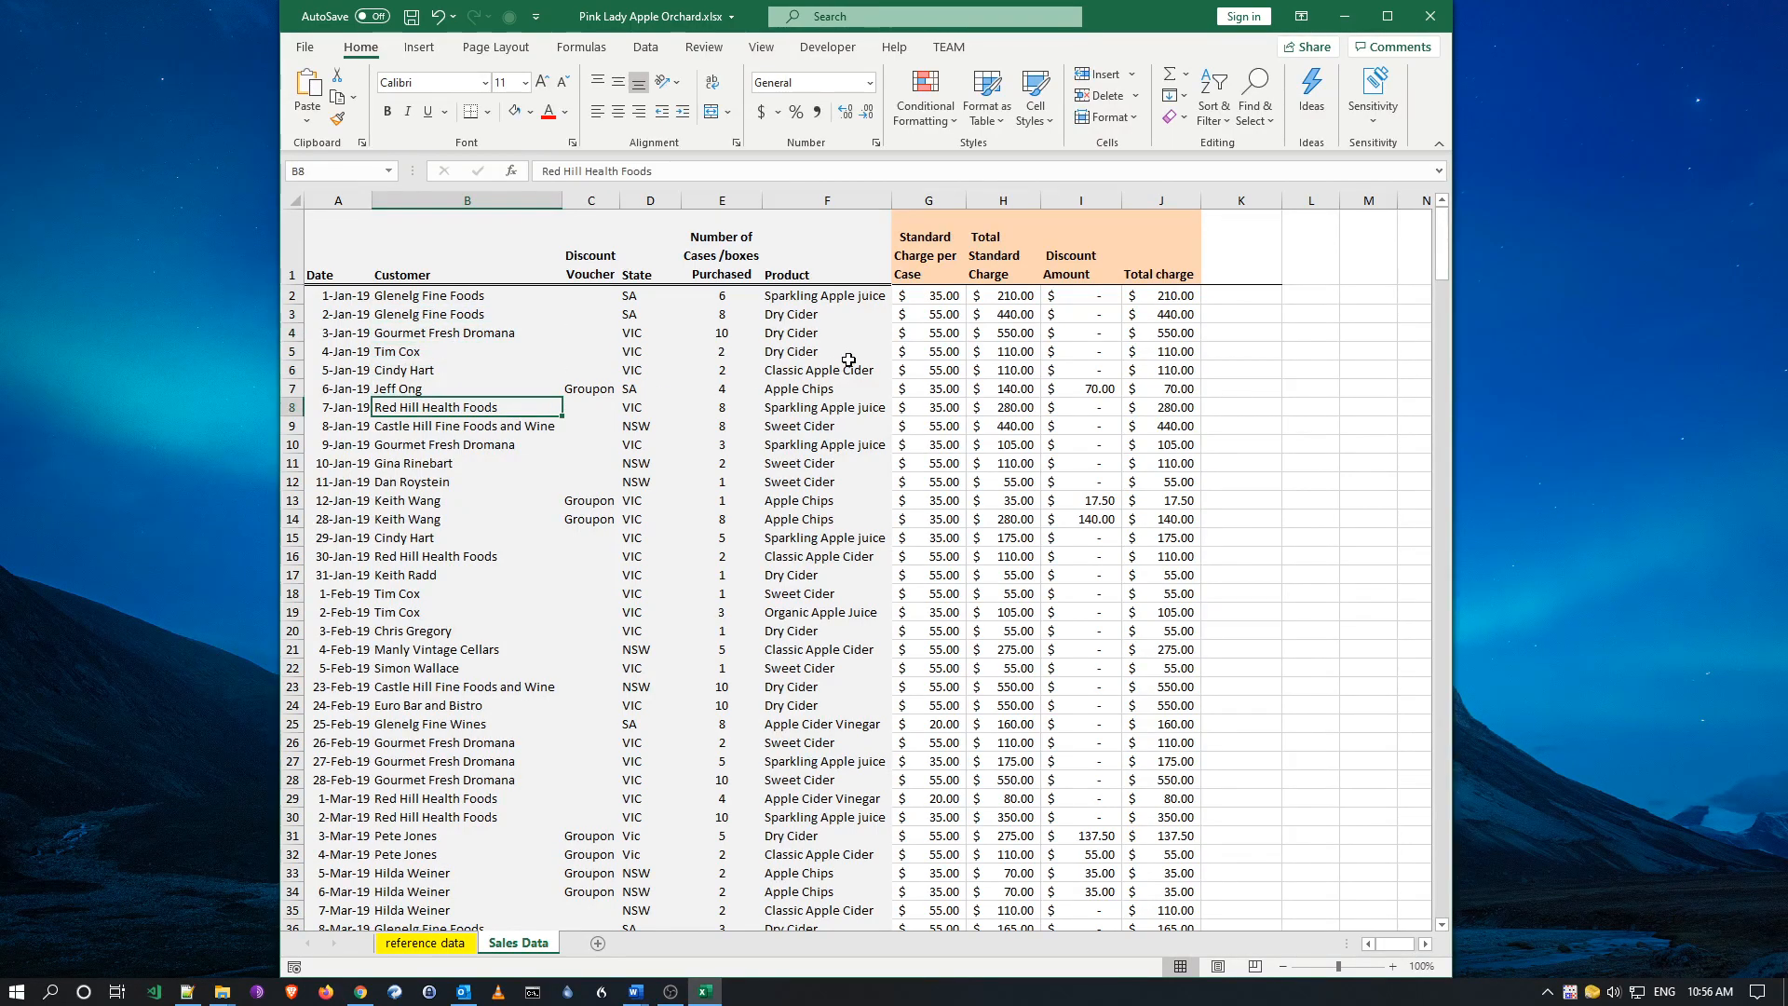
- Check the row 2 formulas in the unshaded charge and discount columns G to J again
click(933, 298)
click(1018, 296)
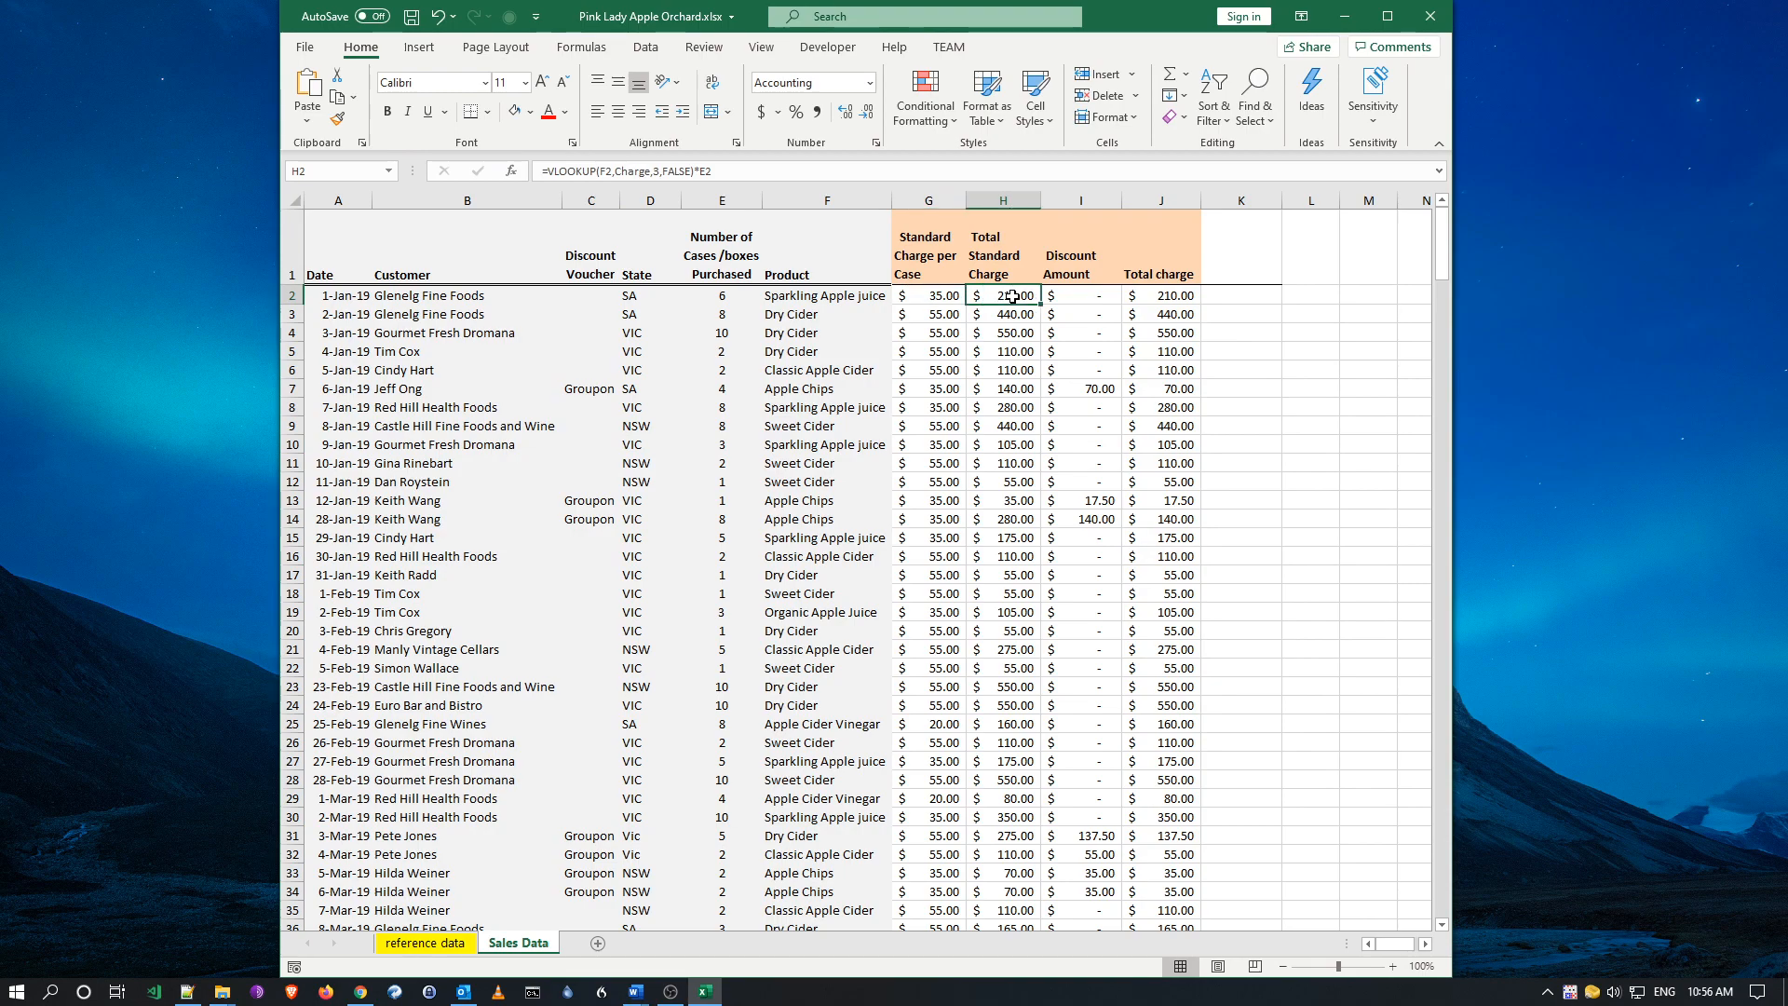
click(1076, 297)
click(1153, 295)
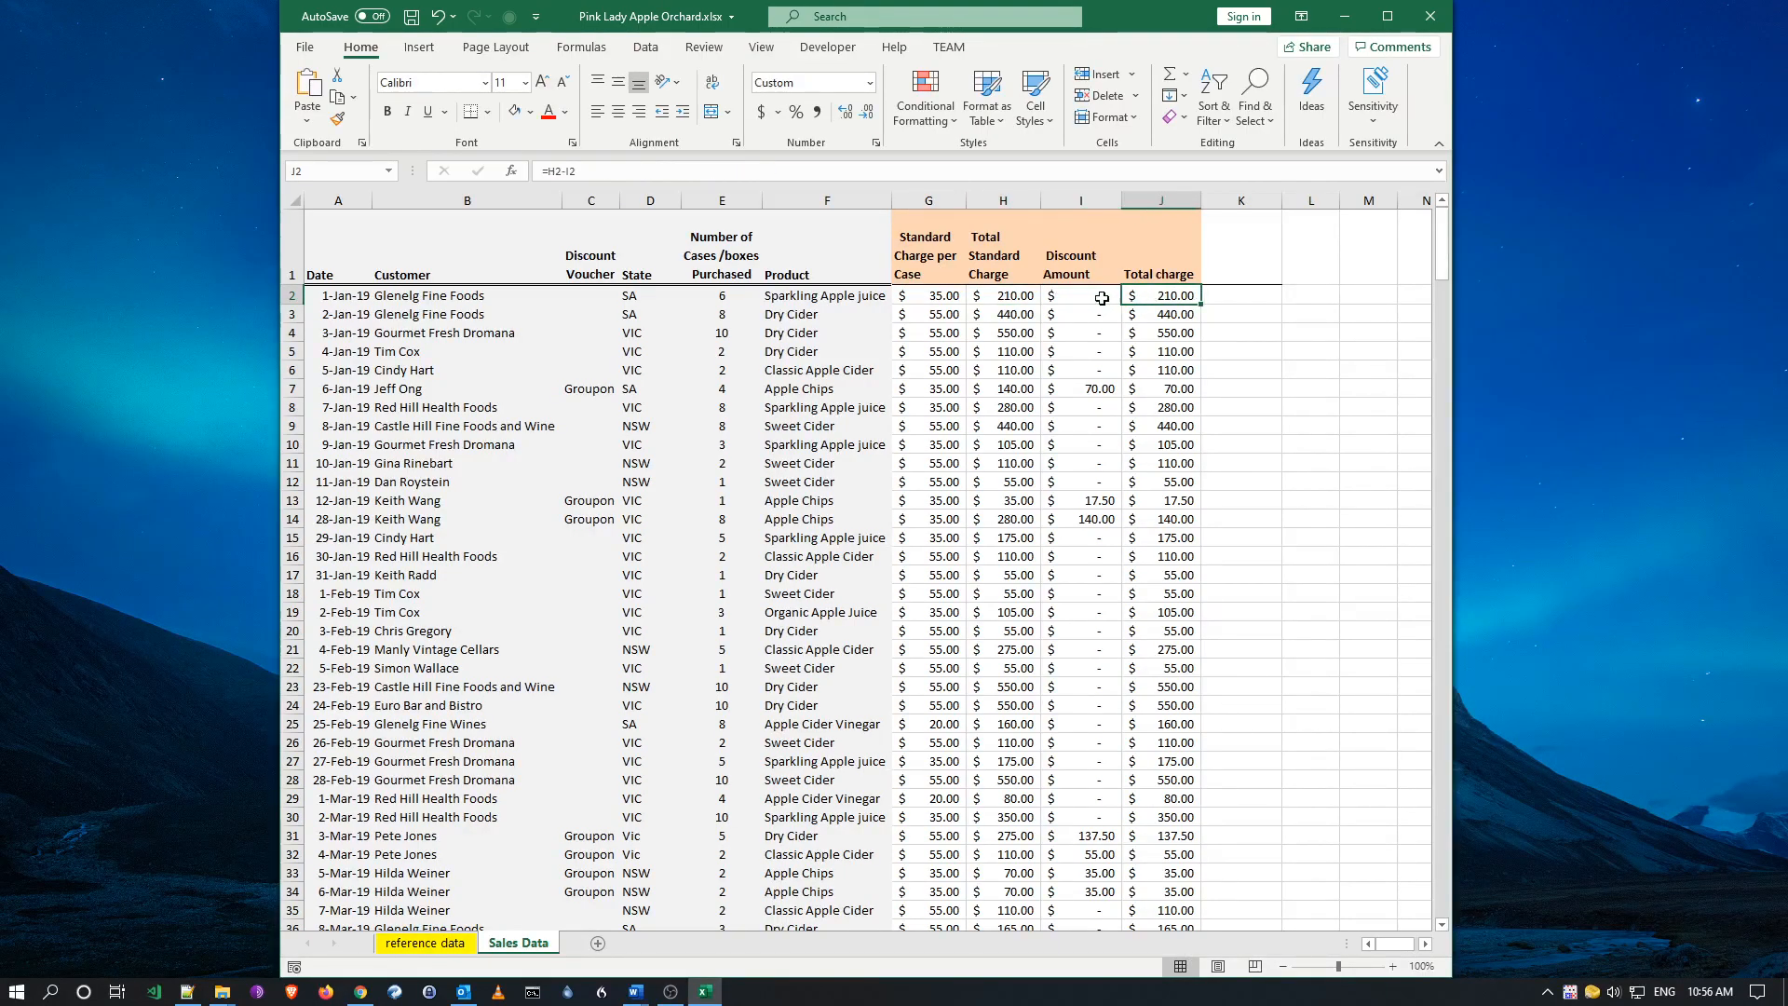
click(941, 298)
click(1017, 296)
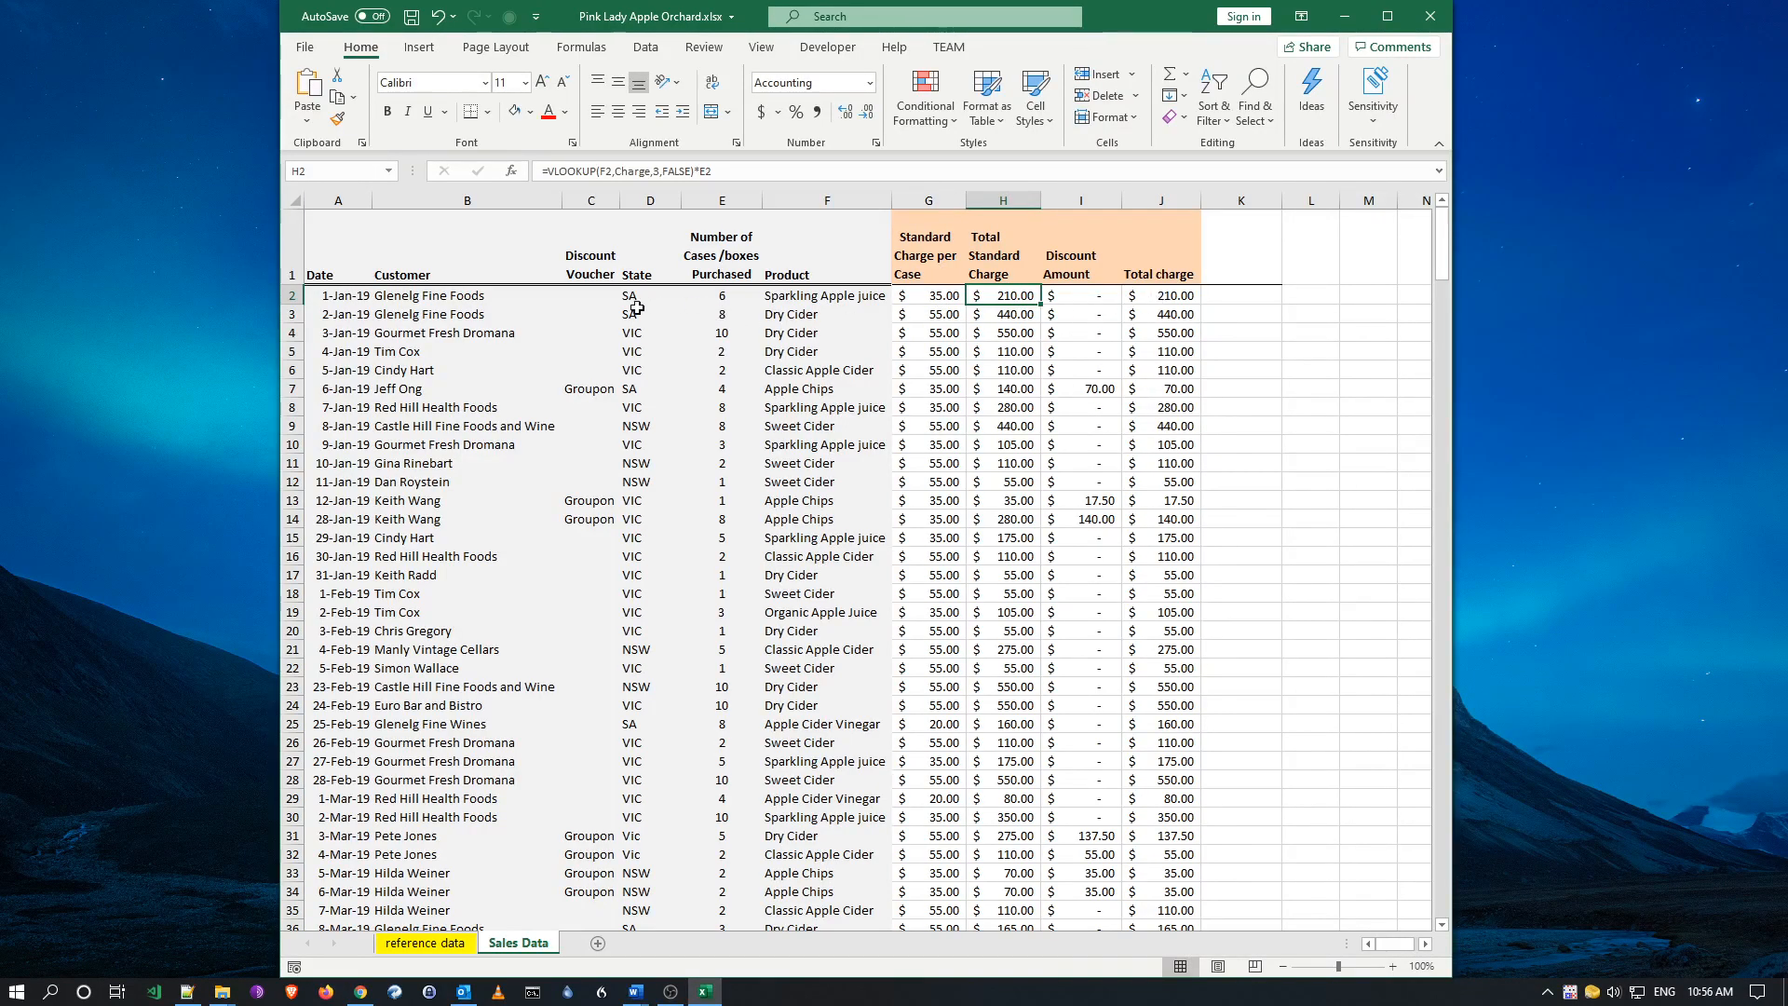
- Compare entered values in the grey columns with the calculated values in columns G to J further down the sheet
click(470, 314)
click(510, 369)
click(522, 495)
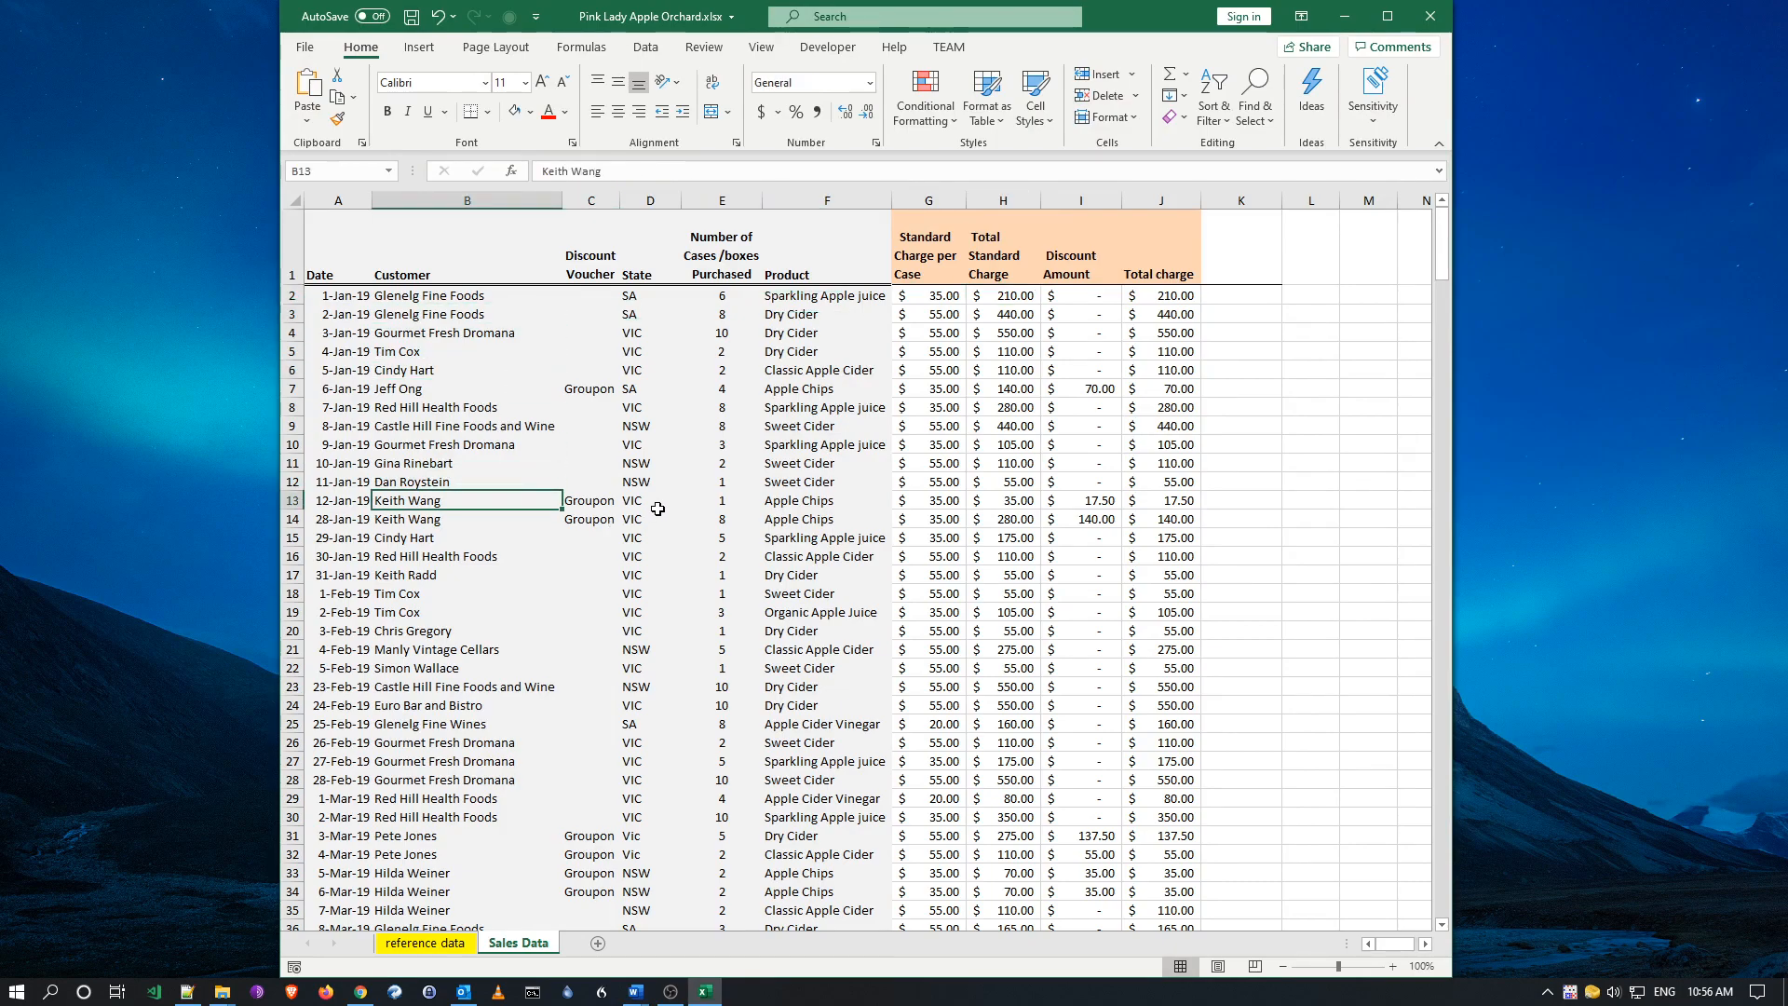
click(659, 506)
click(768, 497)
click(799, 444)
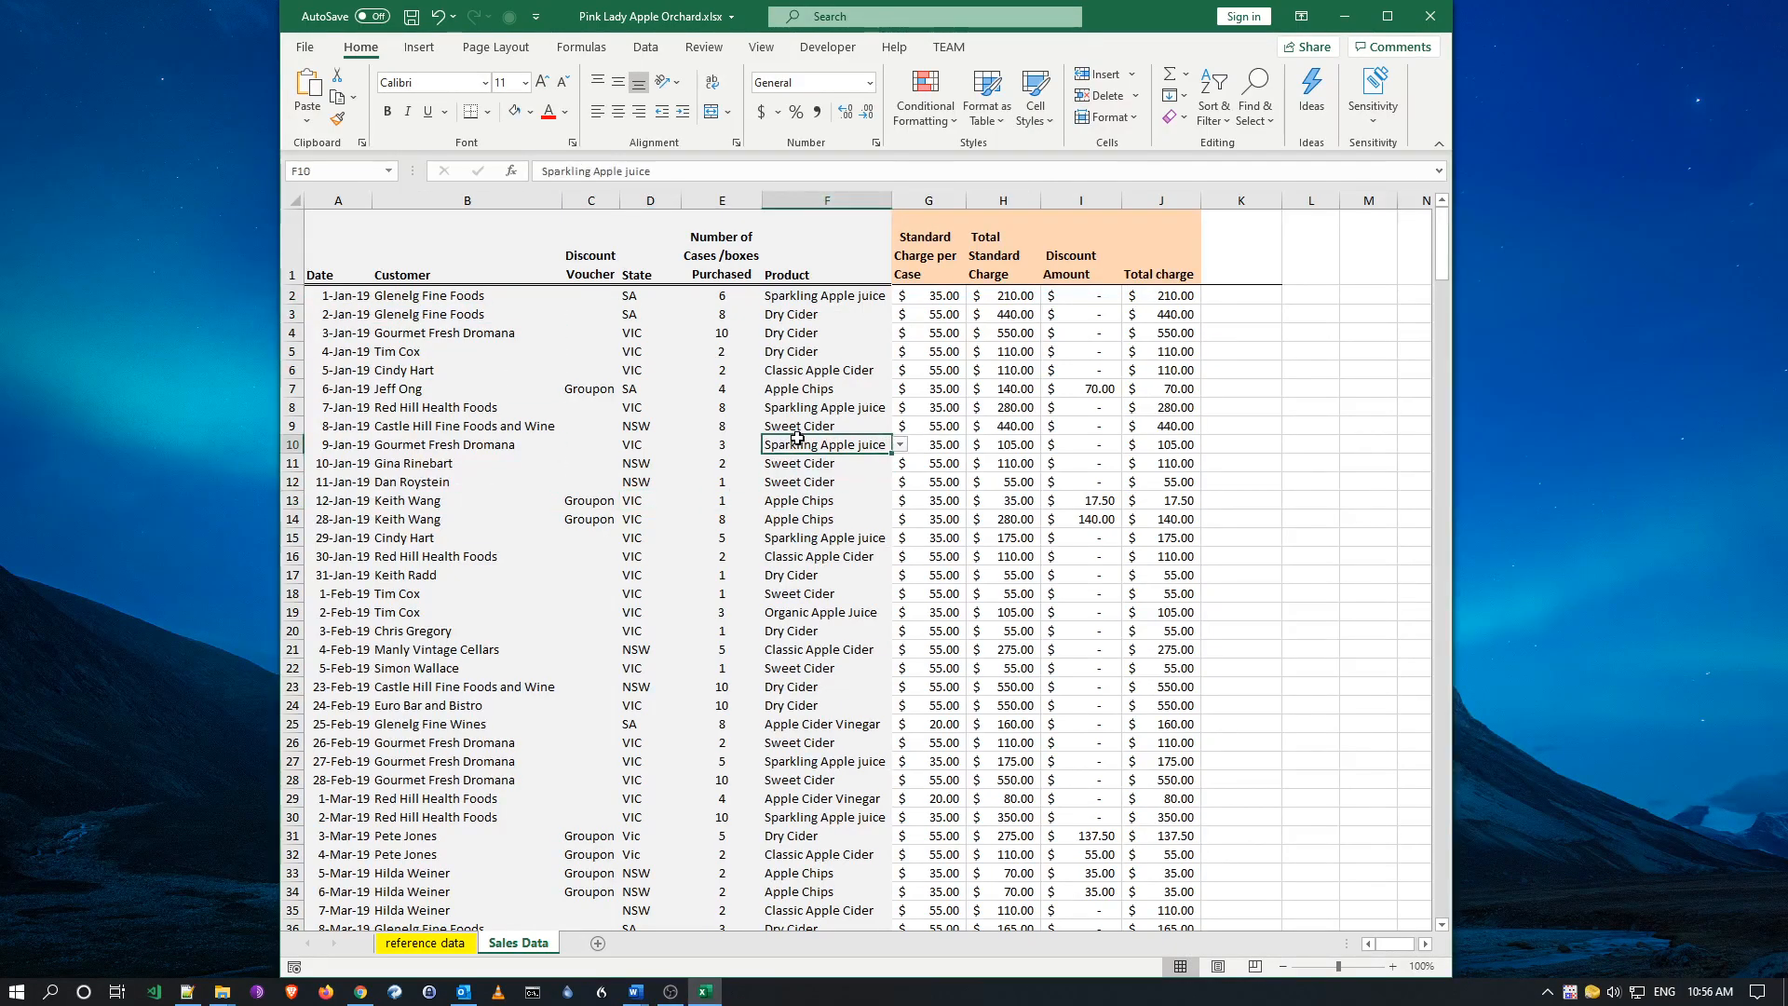
click(922, 371)
click(1014, 366)
click(1113, 365)
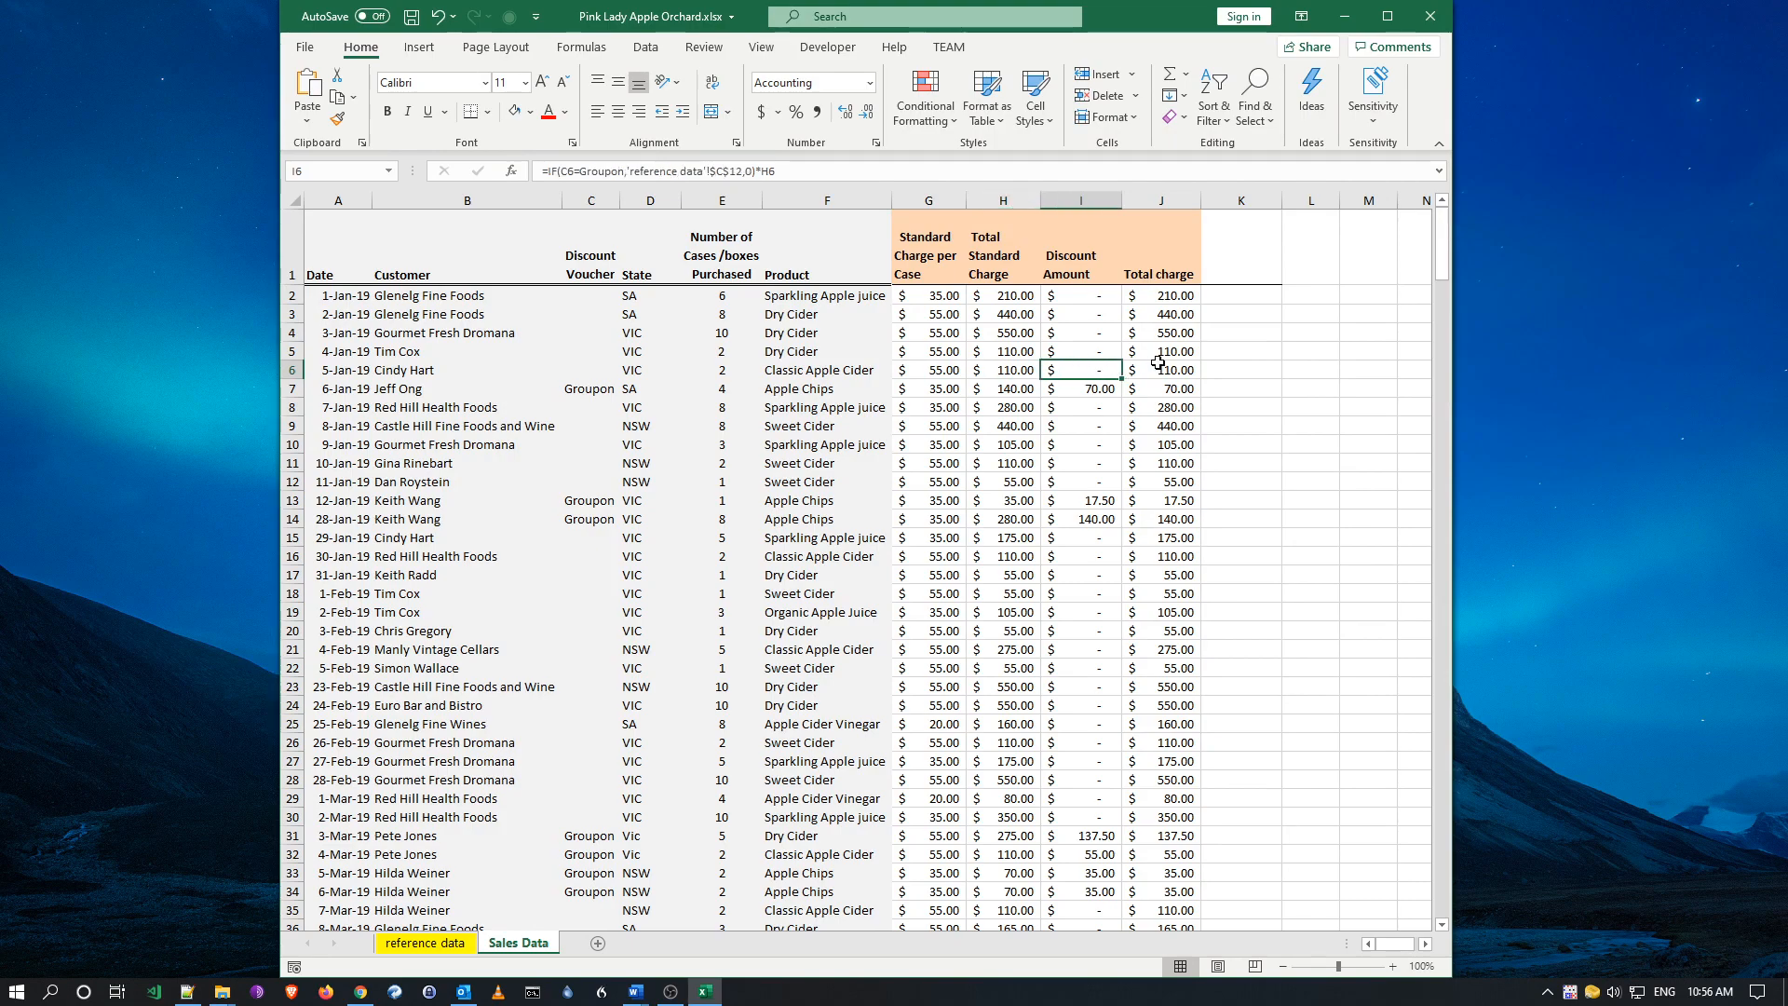
click(1157, 358)
click(925, 332)
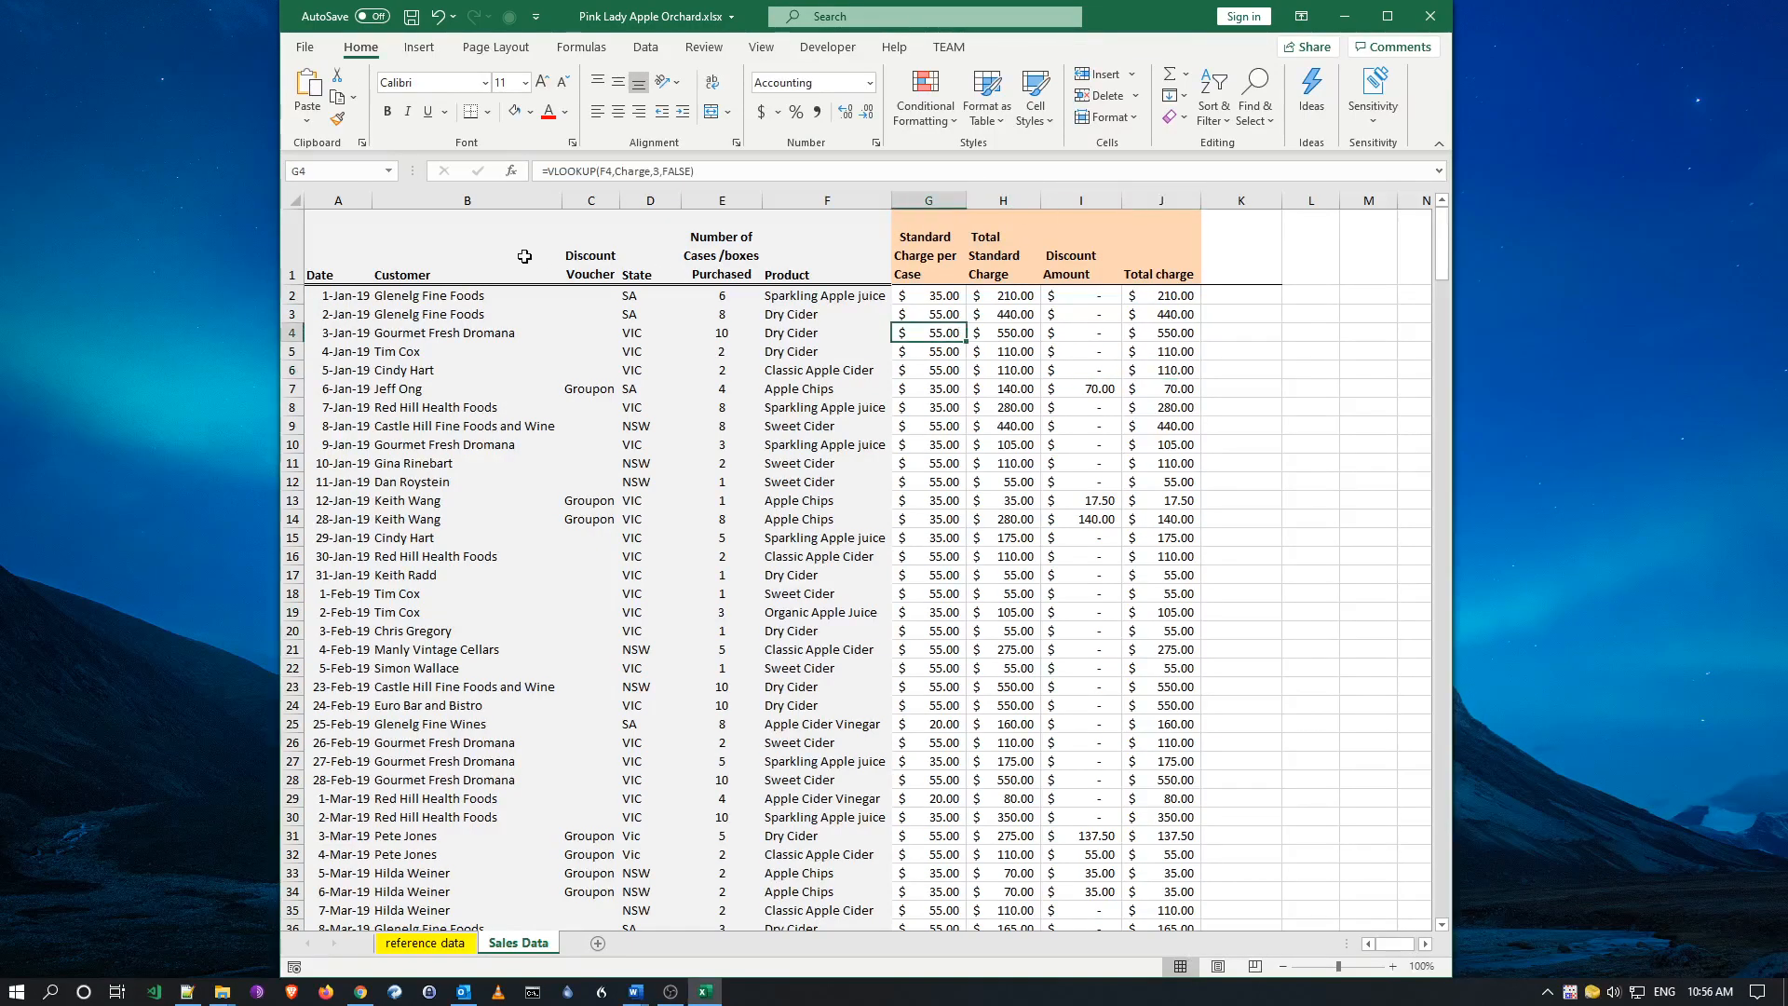
- Fill the entire header row 1 with light orange, using the second-lightest orange theme shade
click(291, 248)
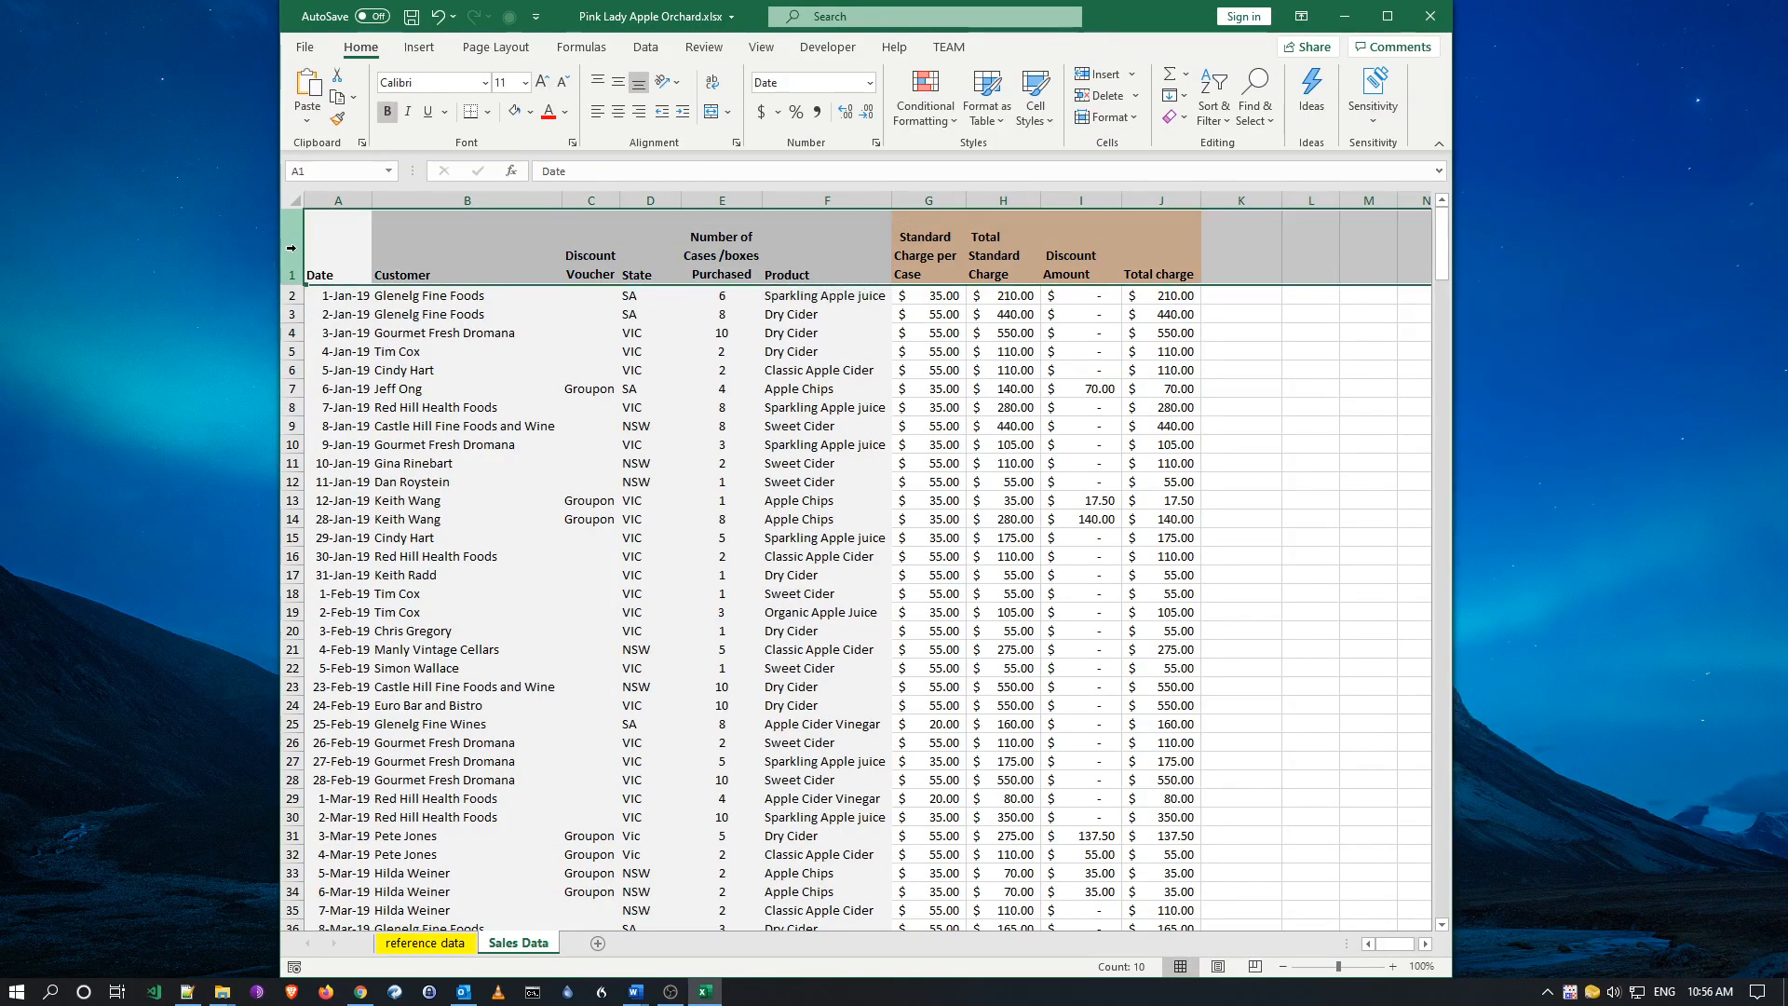
click(530, 111)
click(659, 183)
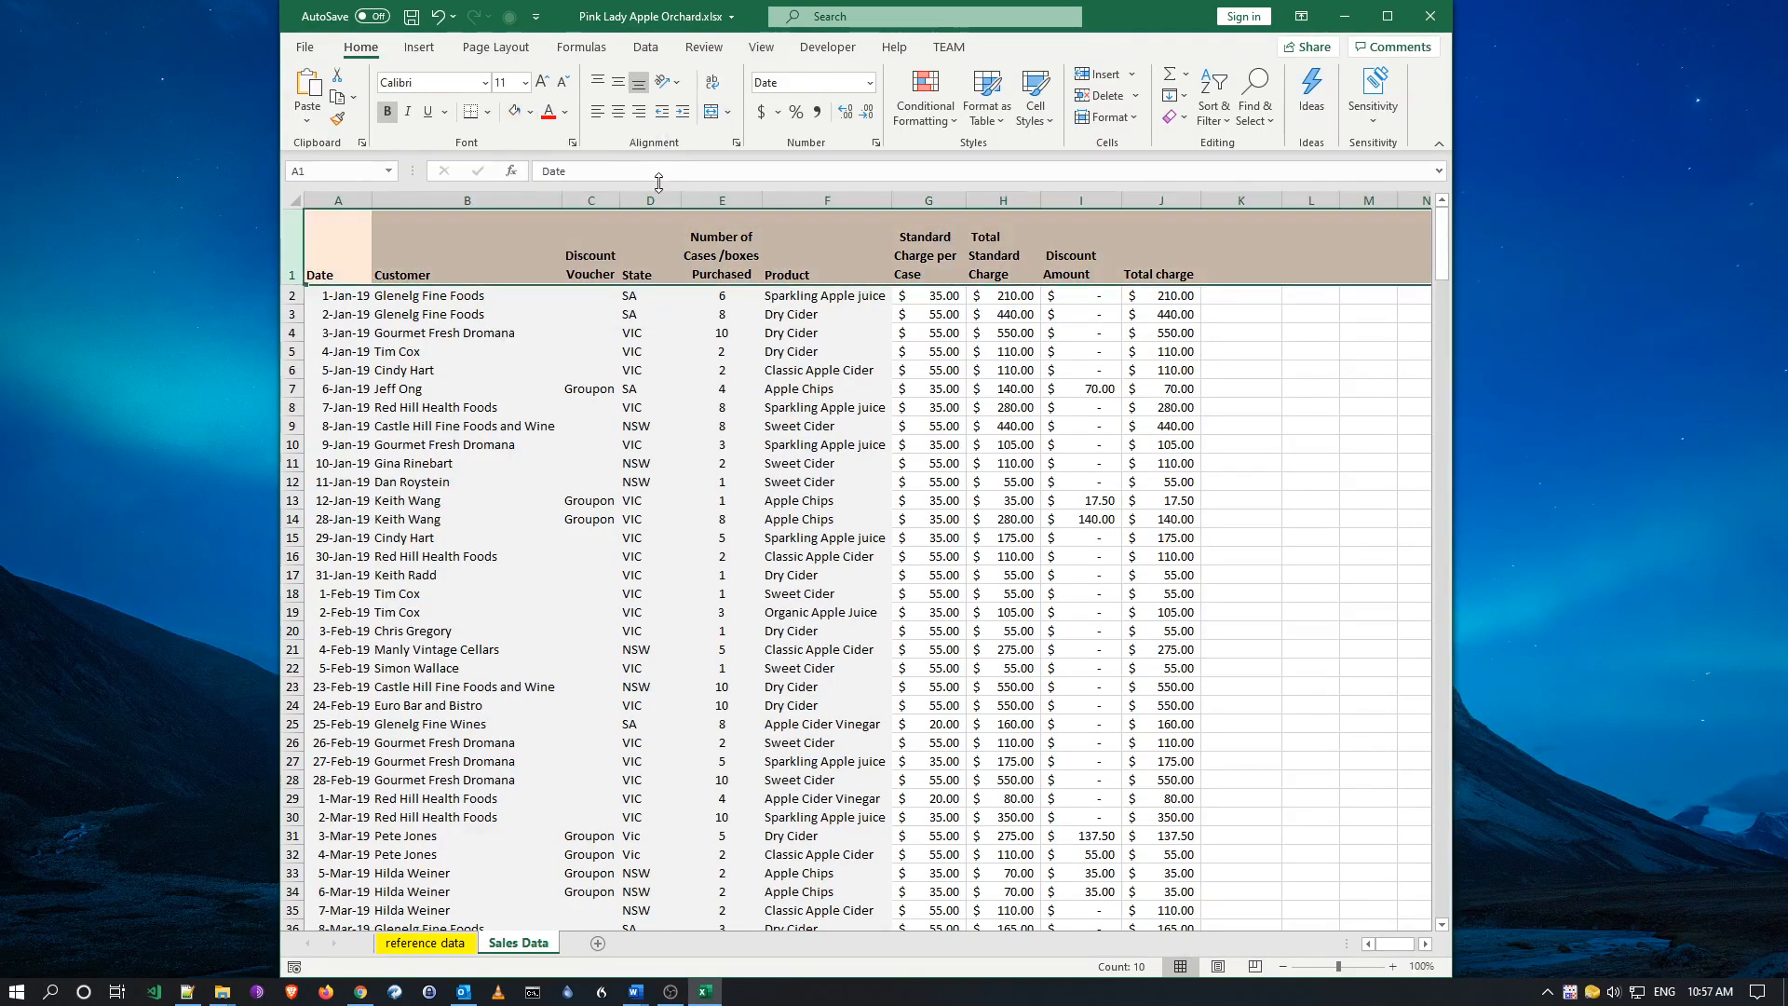
click(530, 112)
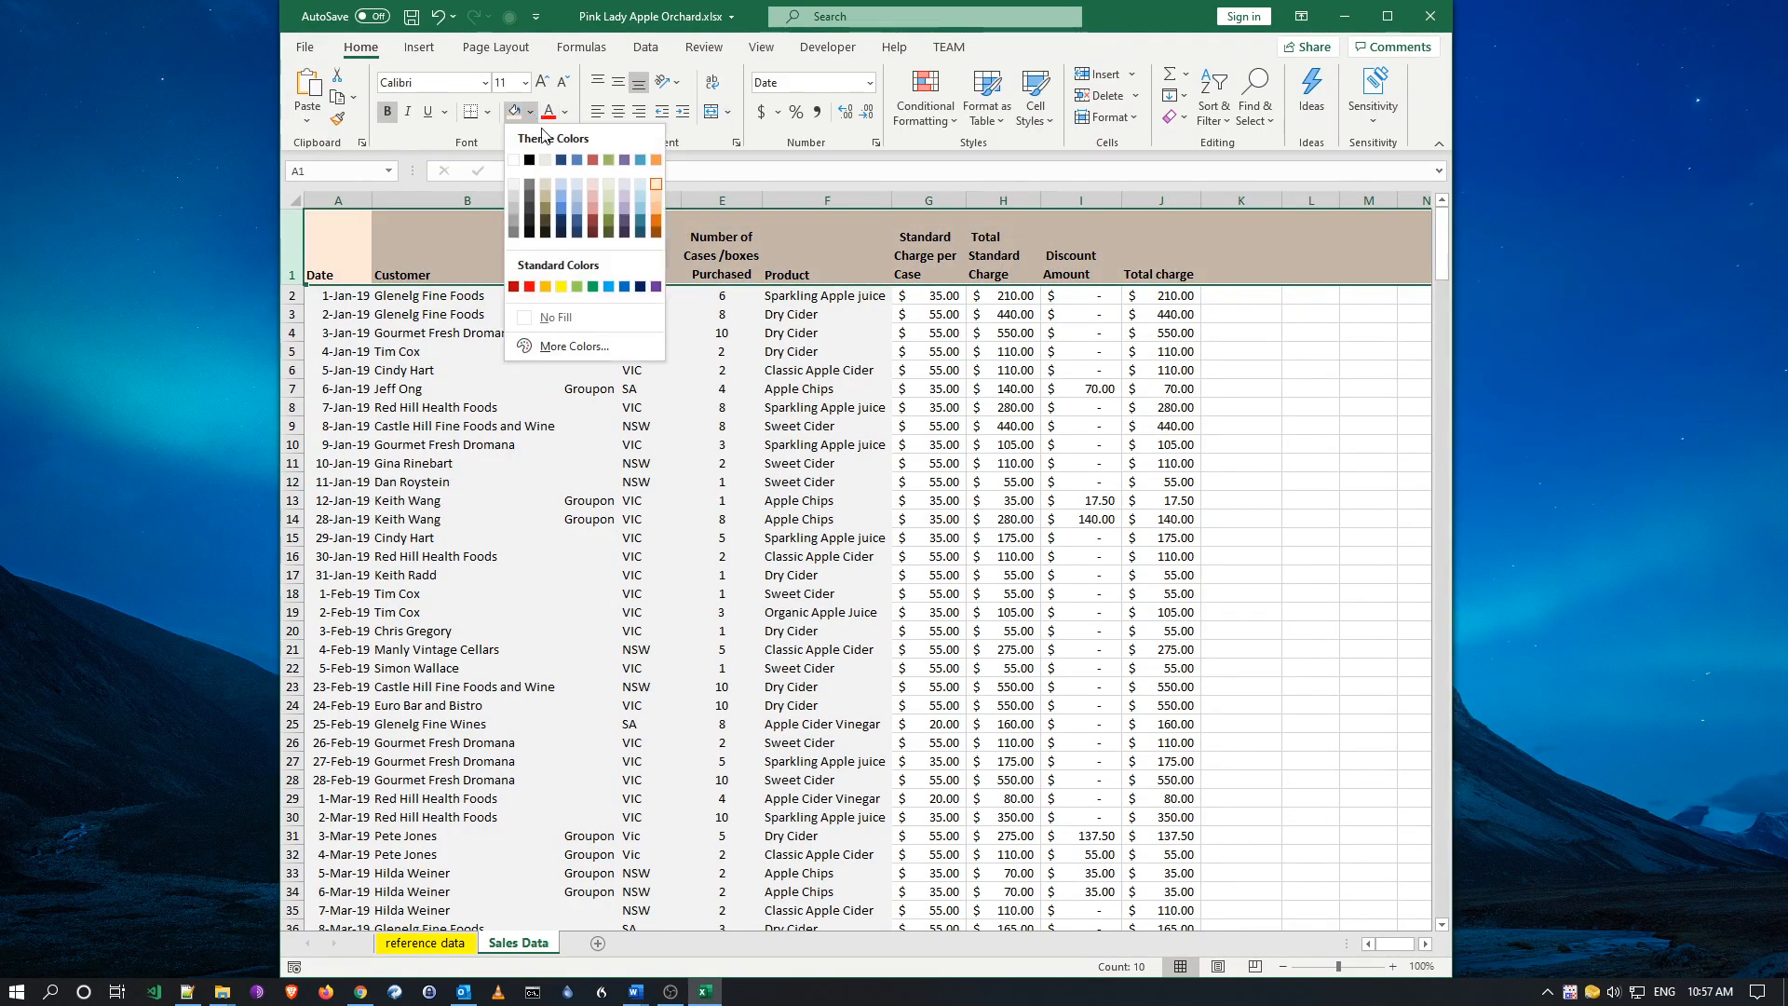
click(655, 192)
click(687, 391)
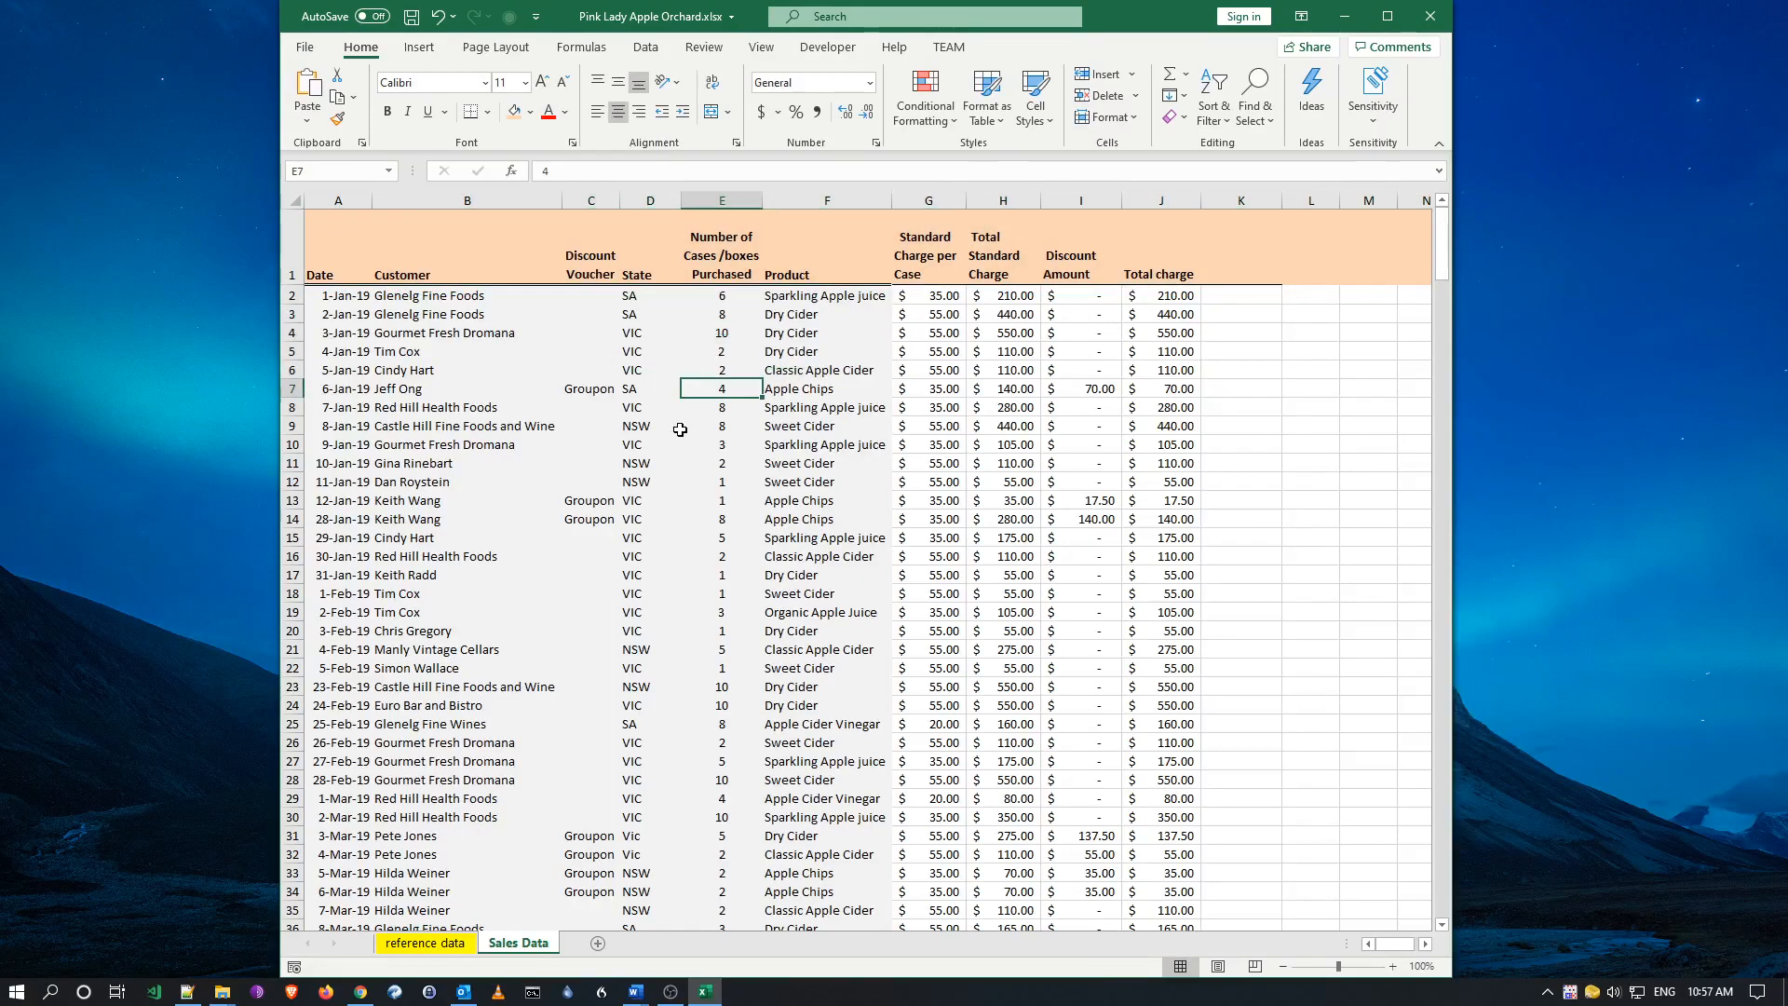
scroll(721, 438, down, 2)
scroll(722, 438, up, 2)
click(468, 426)
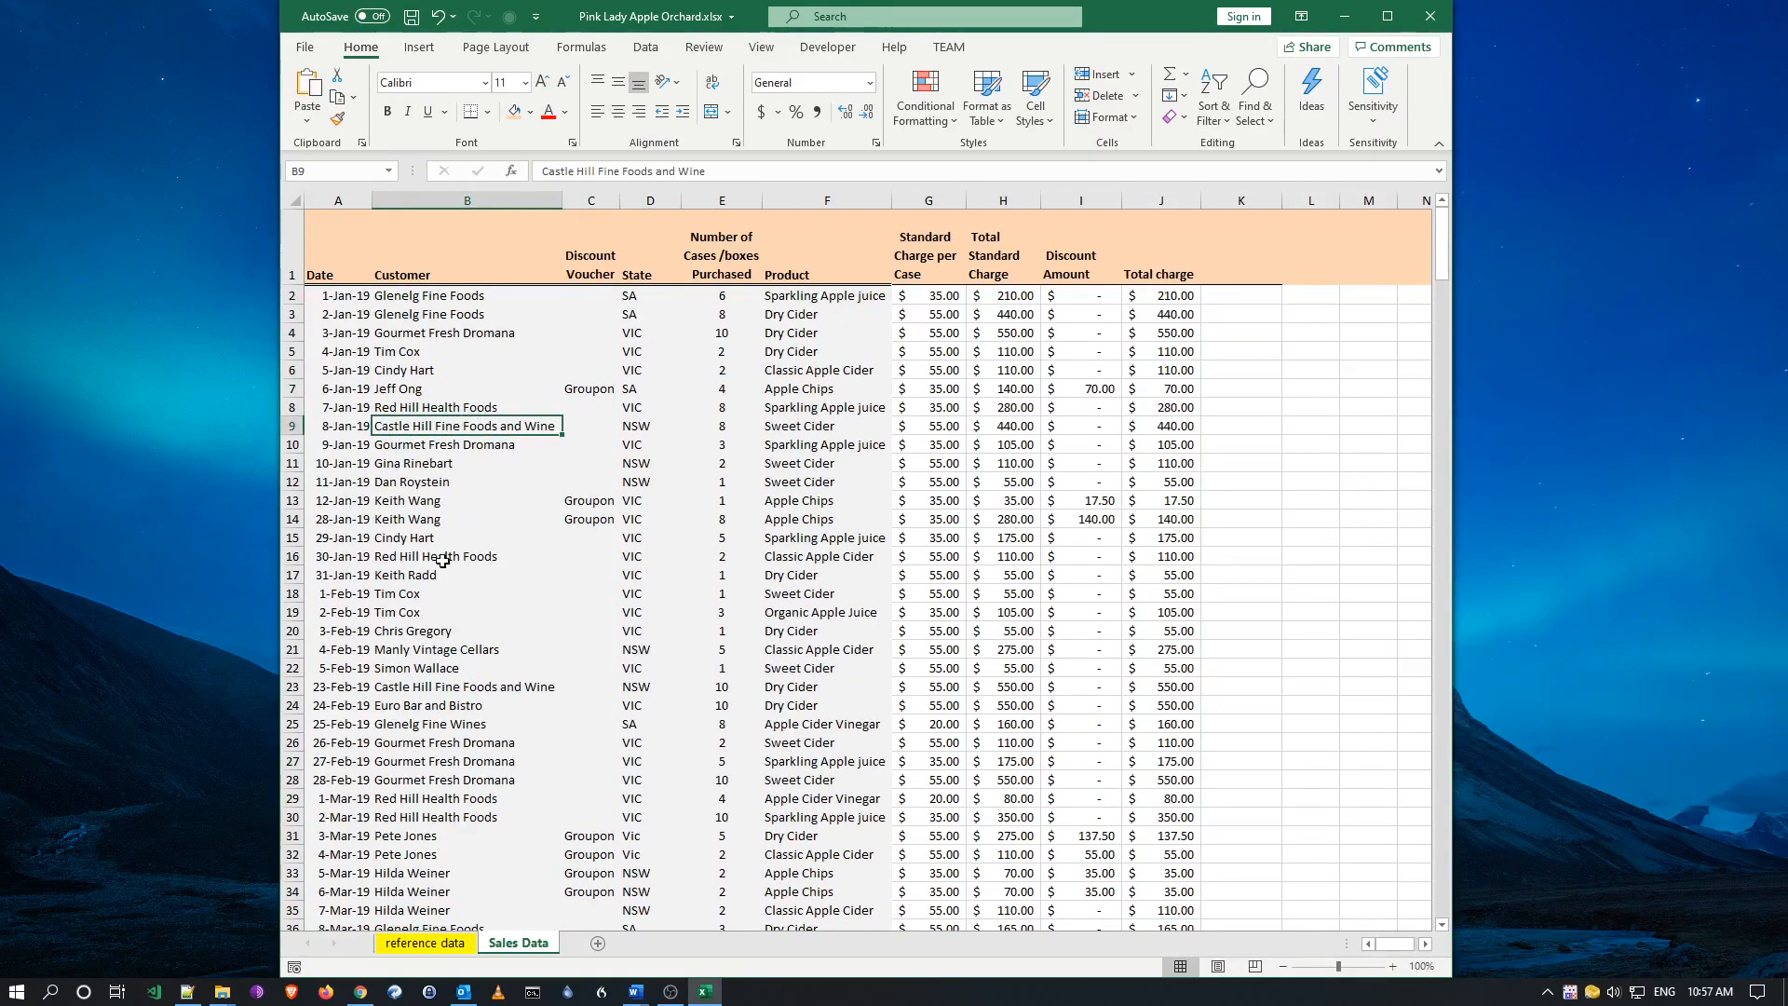
scroll(424, 521, down, 2)
click(438, 424)
scroll(573, 483, up, 2)
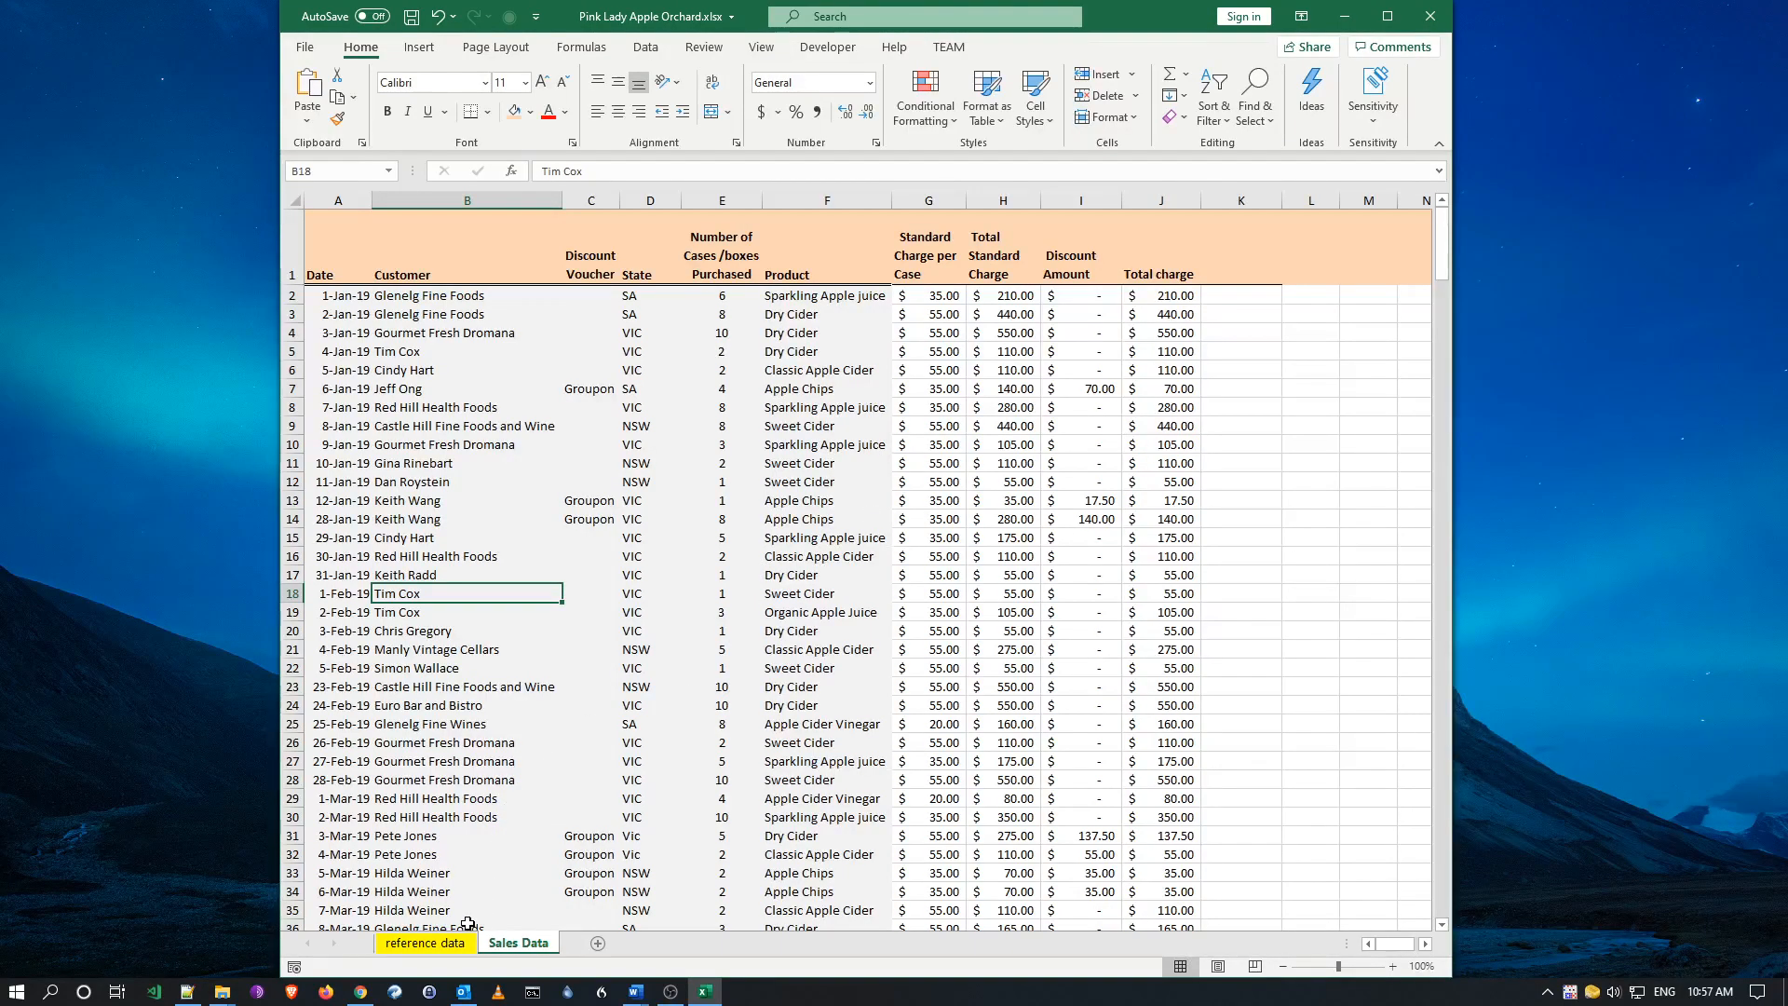
- Change the reference data sheet's tab colour to the standard dark red
click(435, 946)
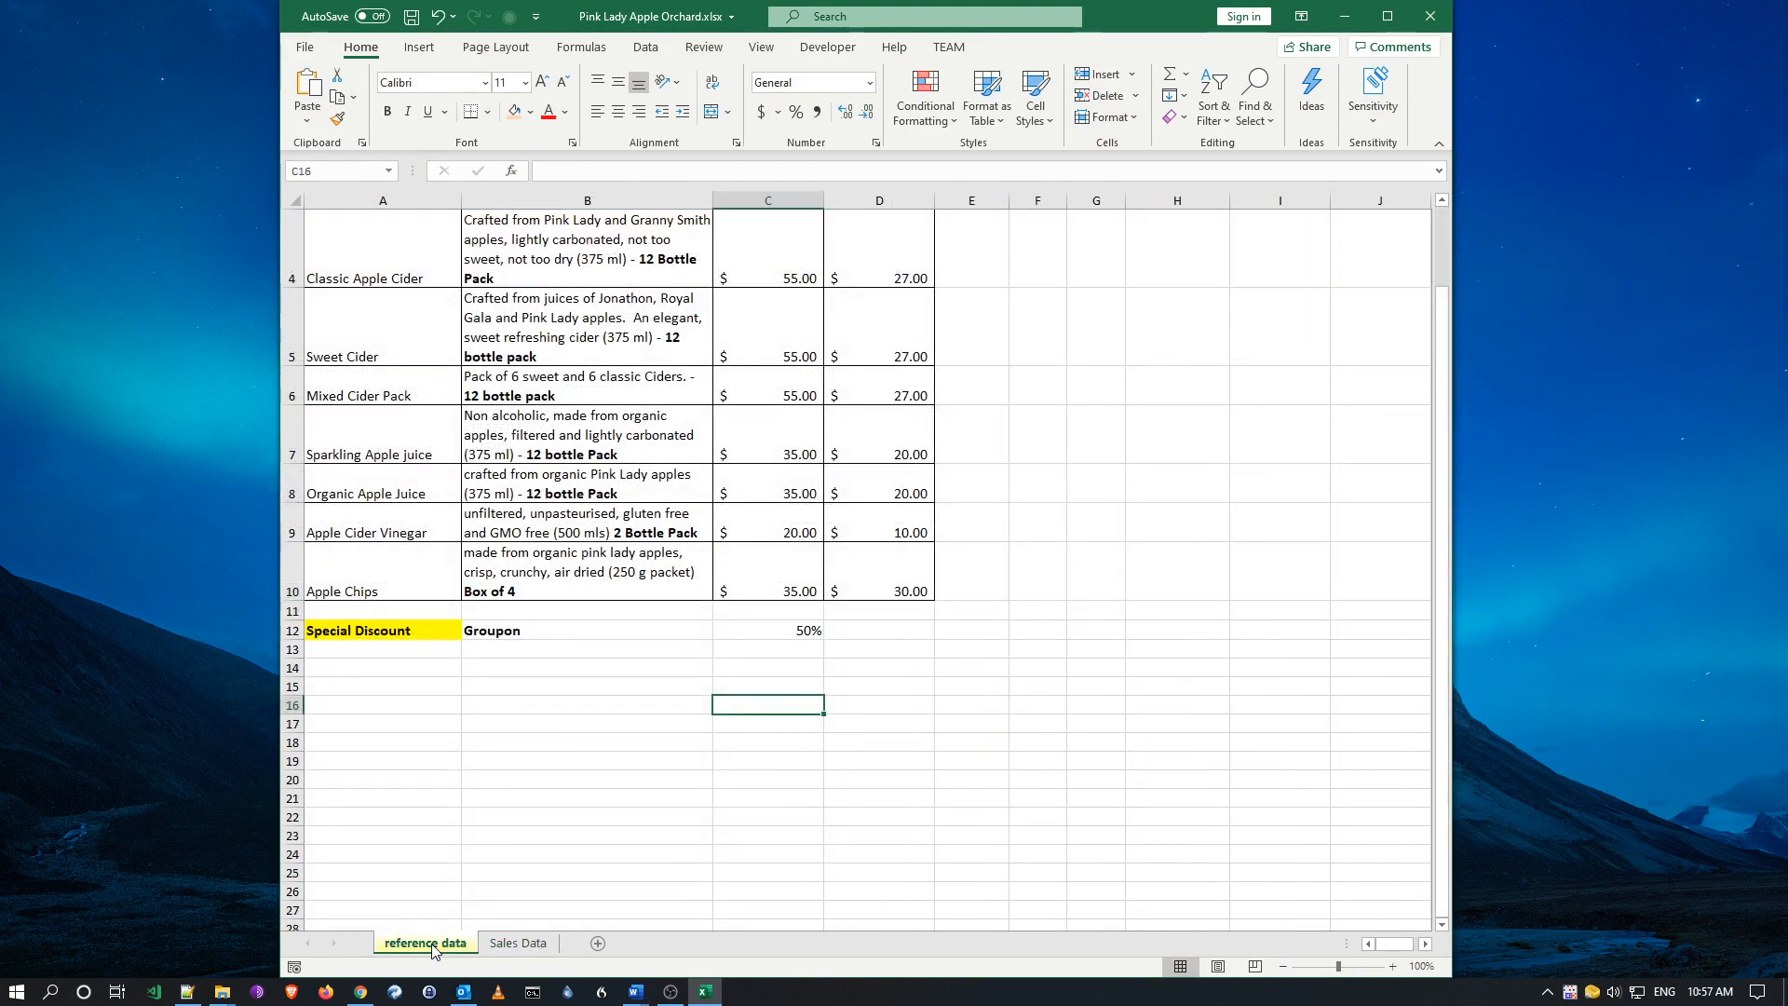
right_click(433, 948)
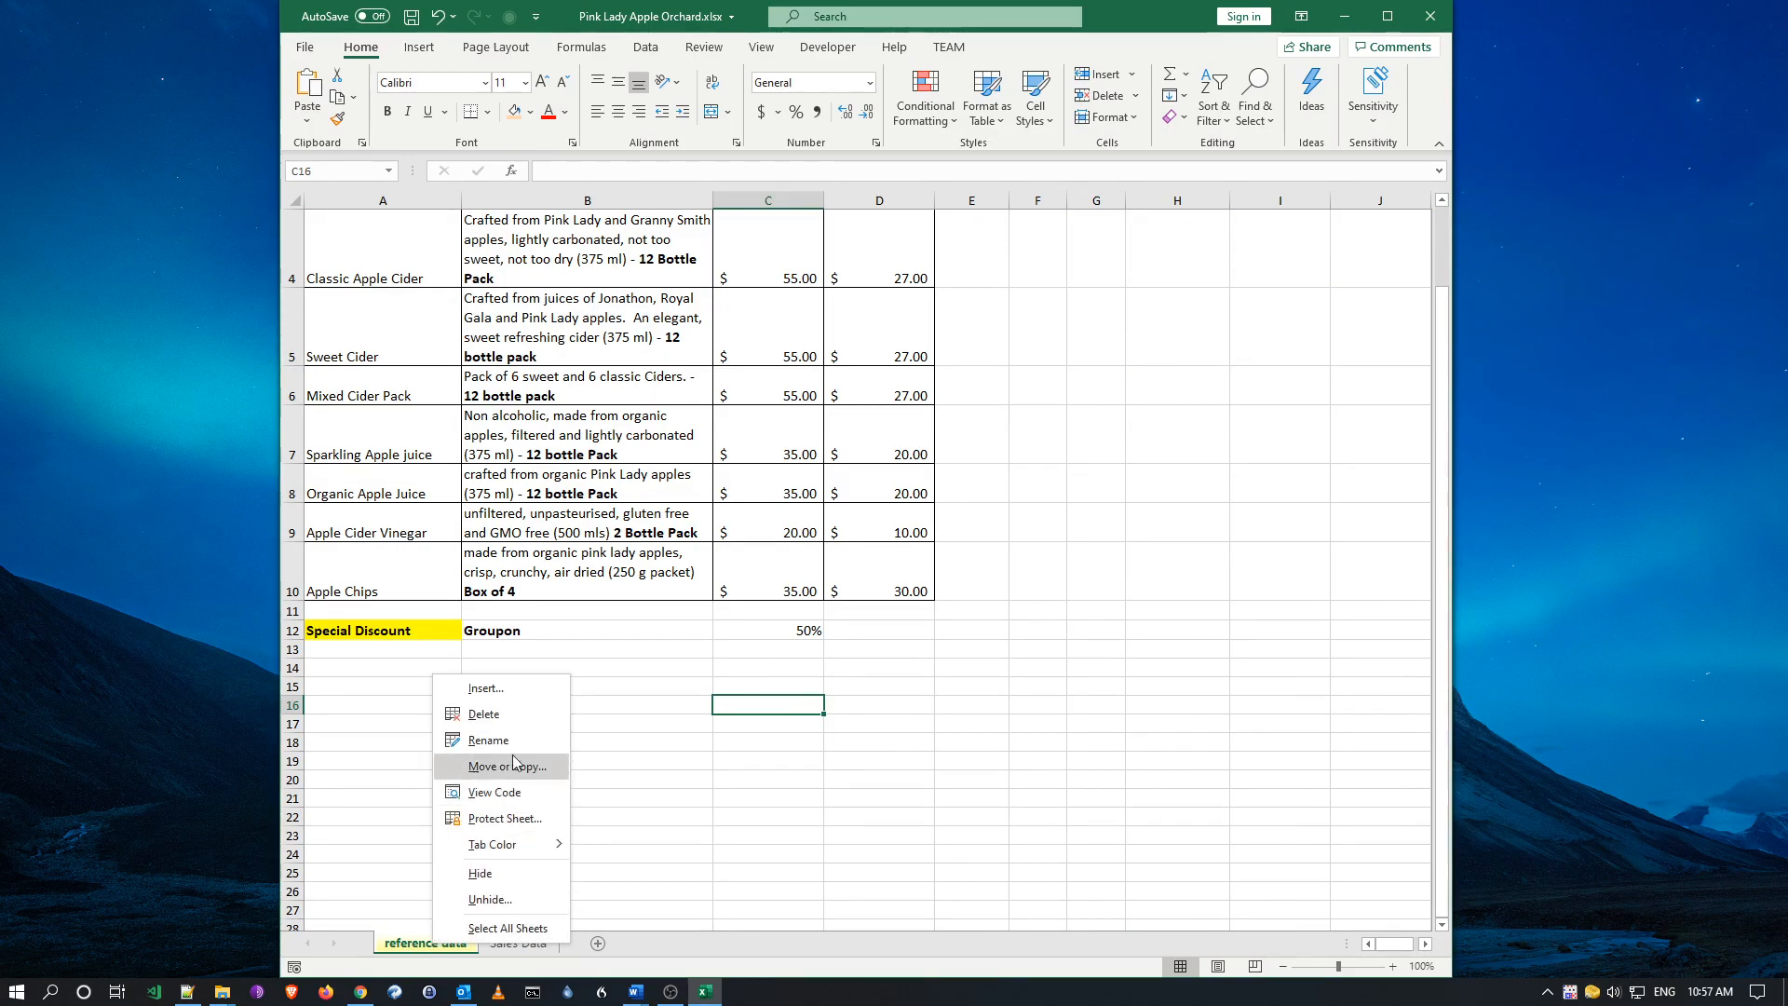
mouse_move(515, 850)
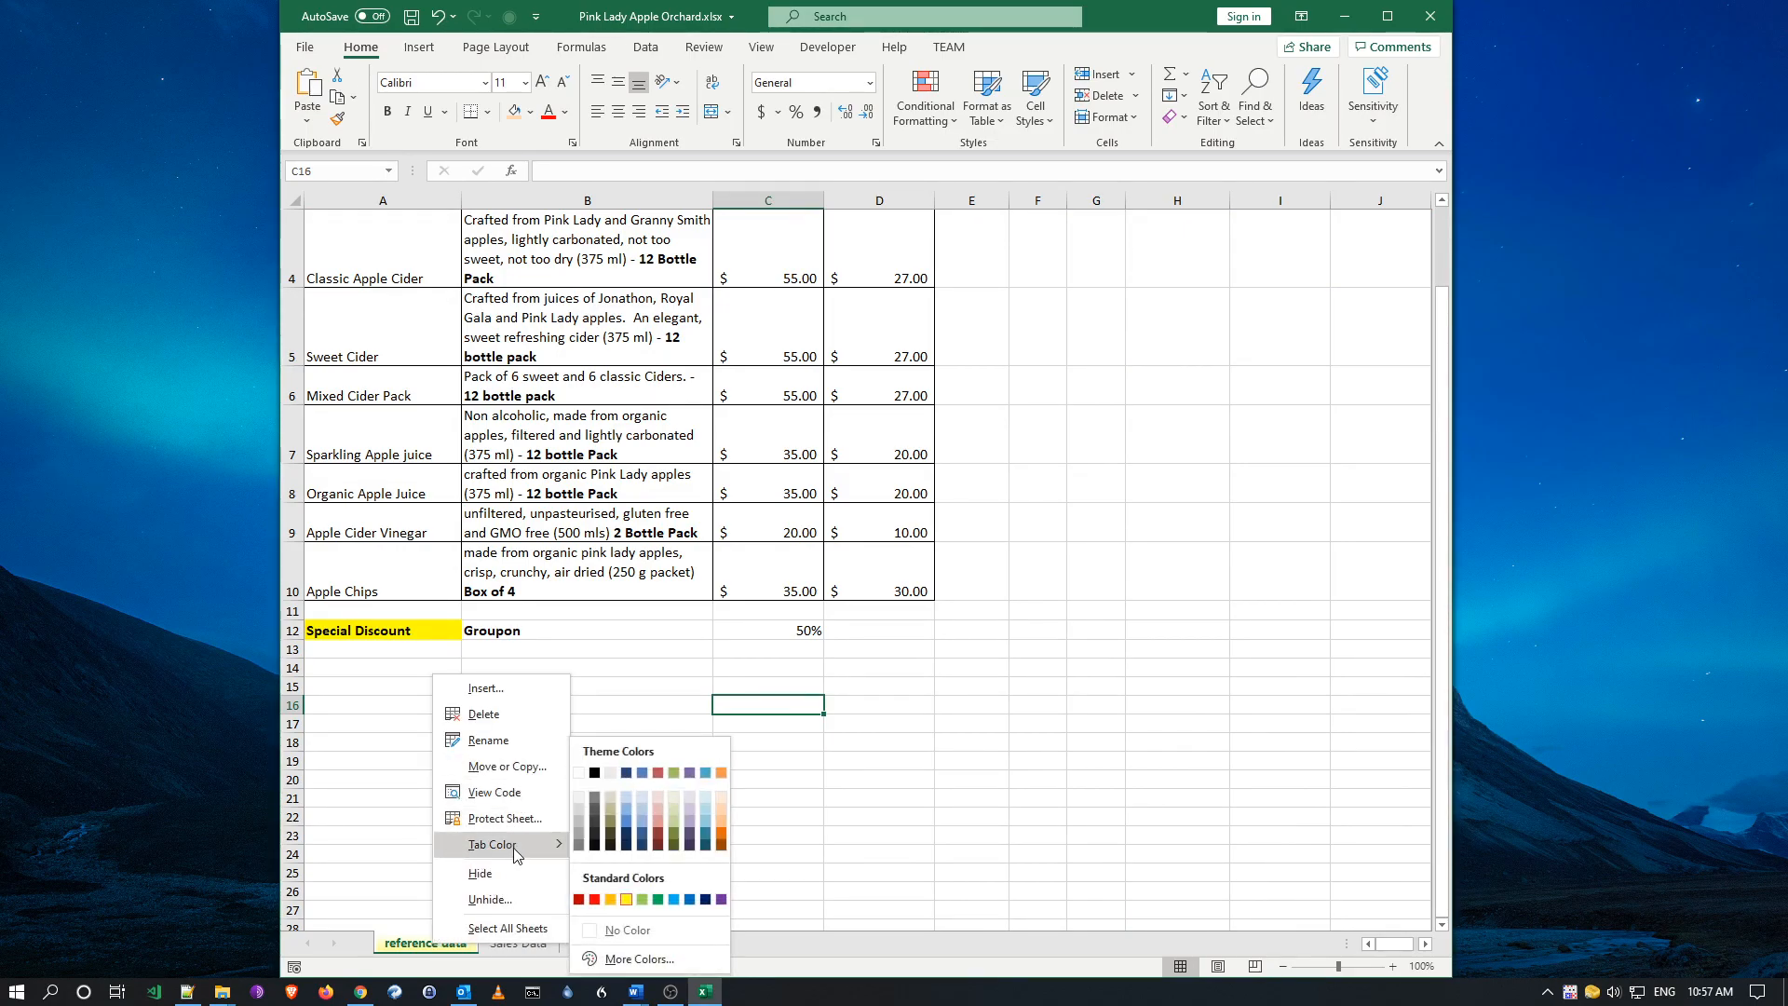
click(579, 899)
click(430, 799)
key(ctrl+Page_Down)
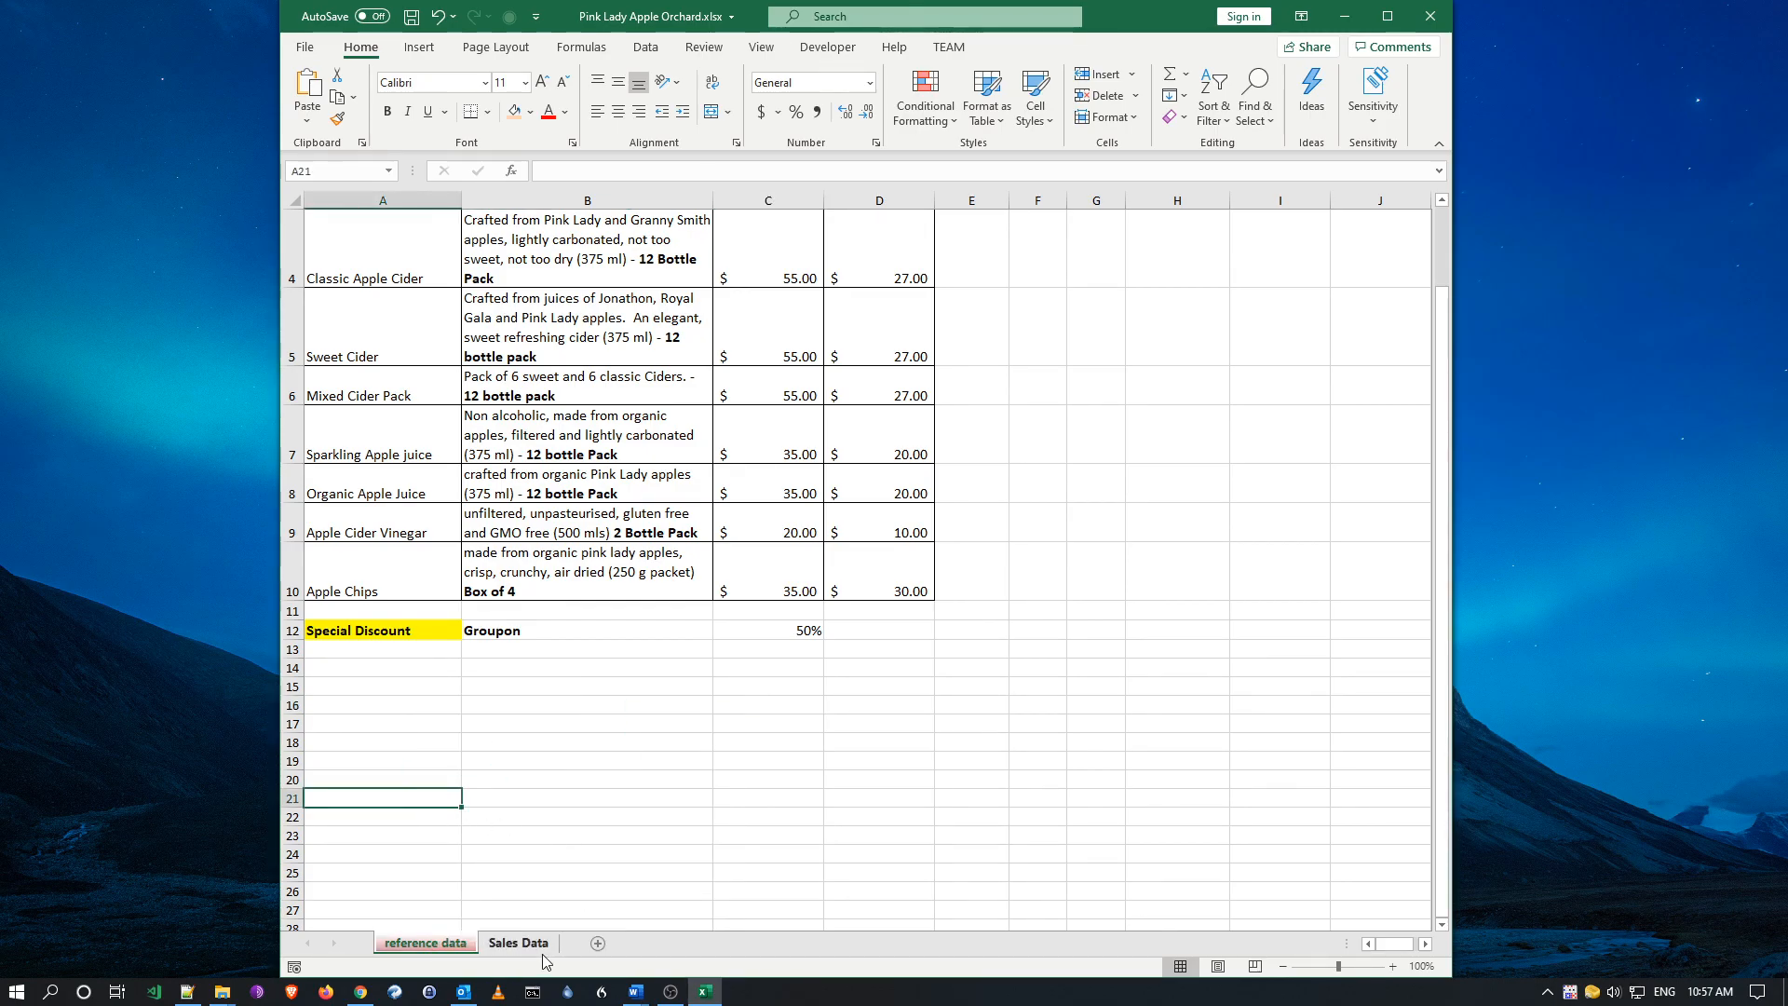
click(438, 942)
- Fill the Special Discount label in cell A12 of the reference data sheet with light orange
scroll(656, 423, up, 1)
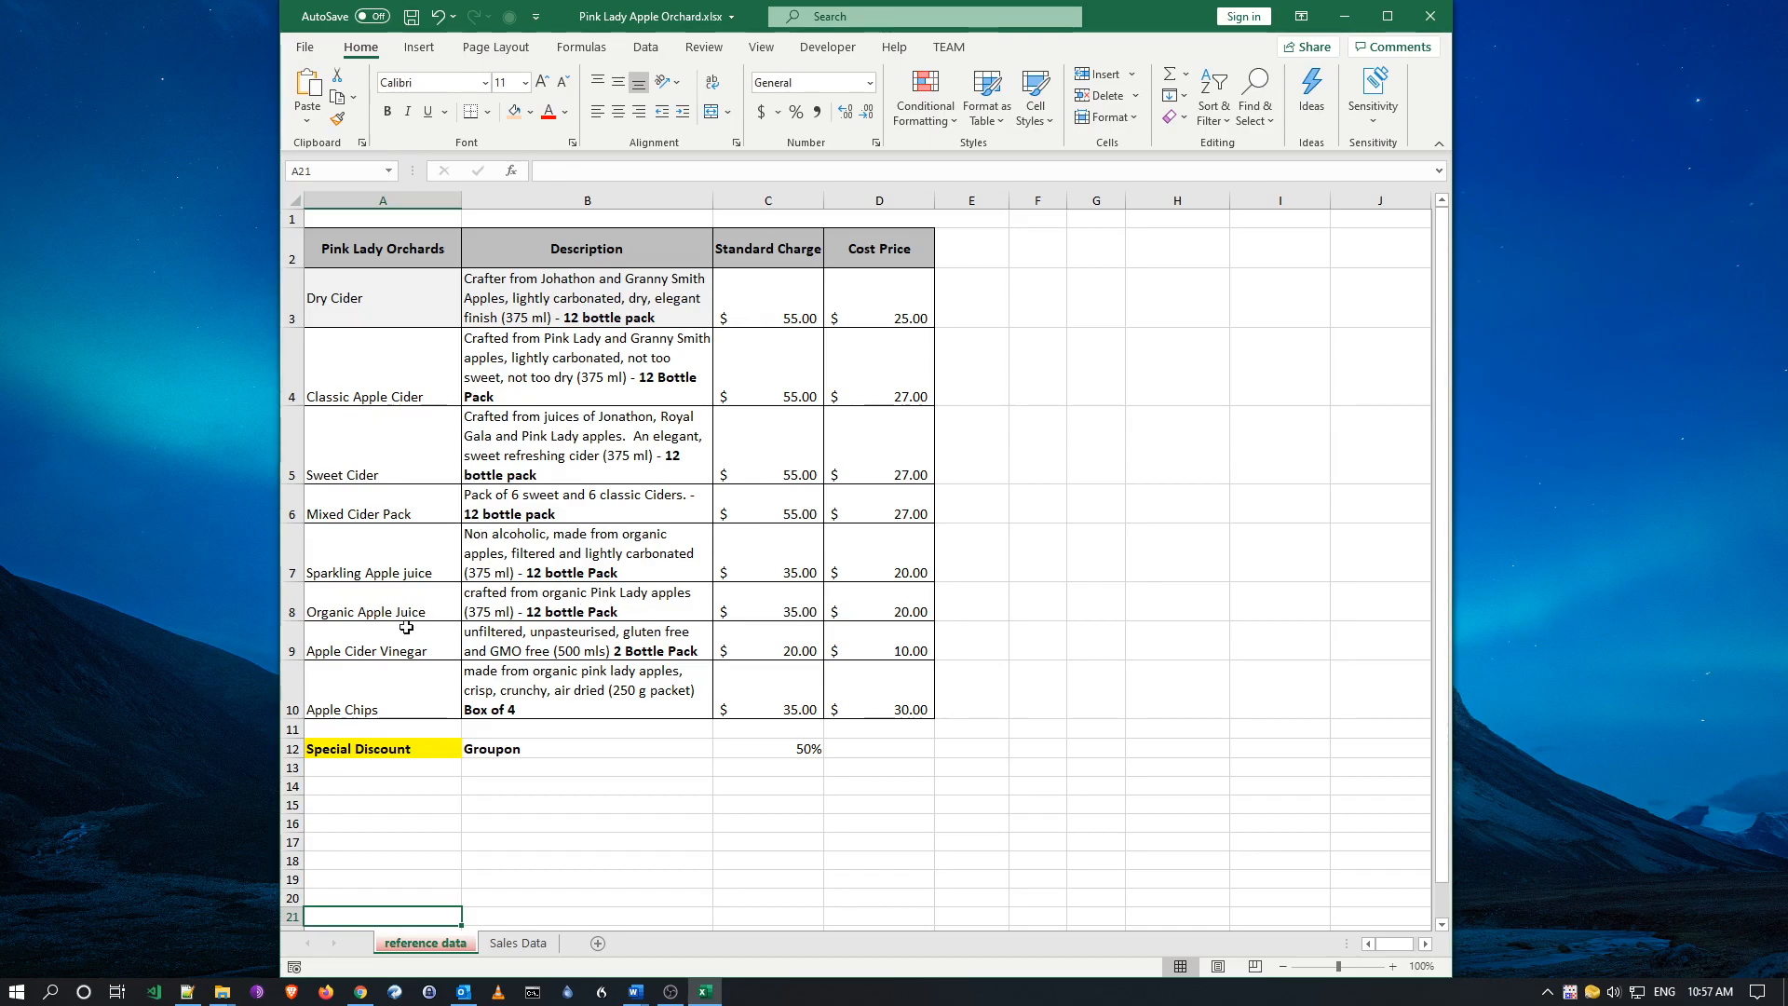
click(409, 749)
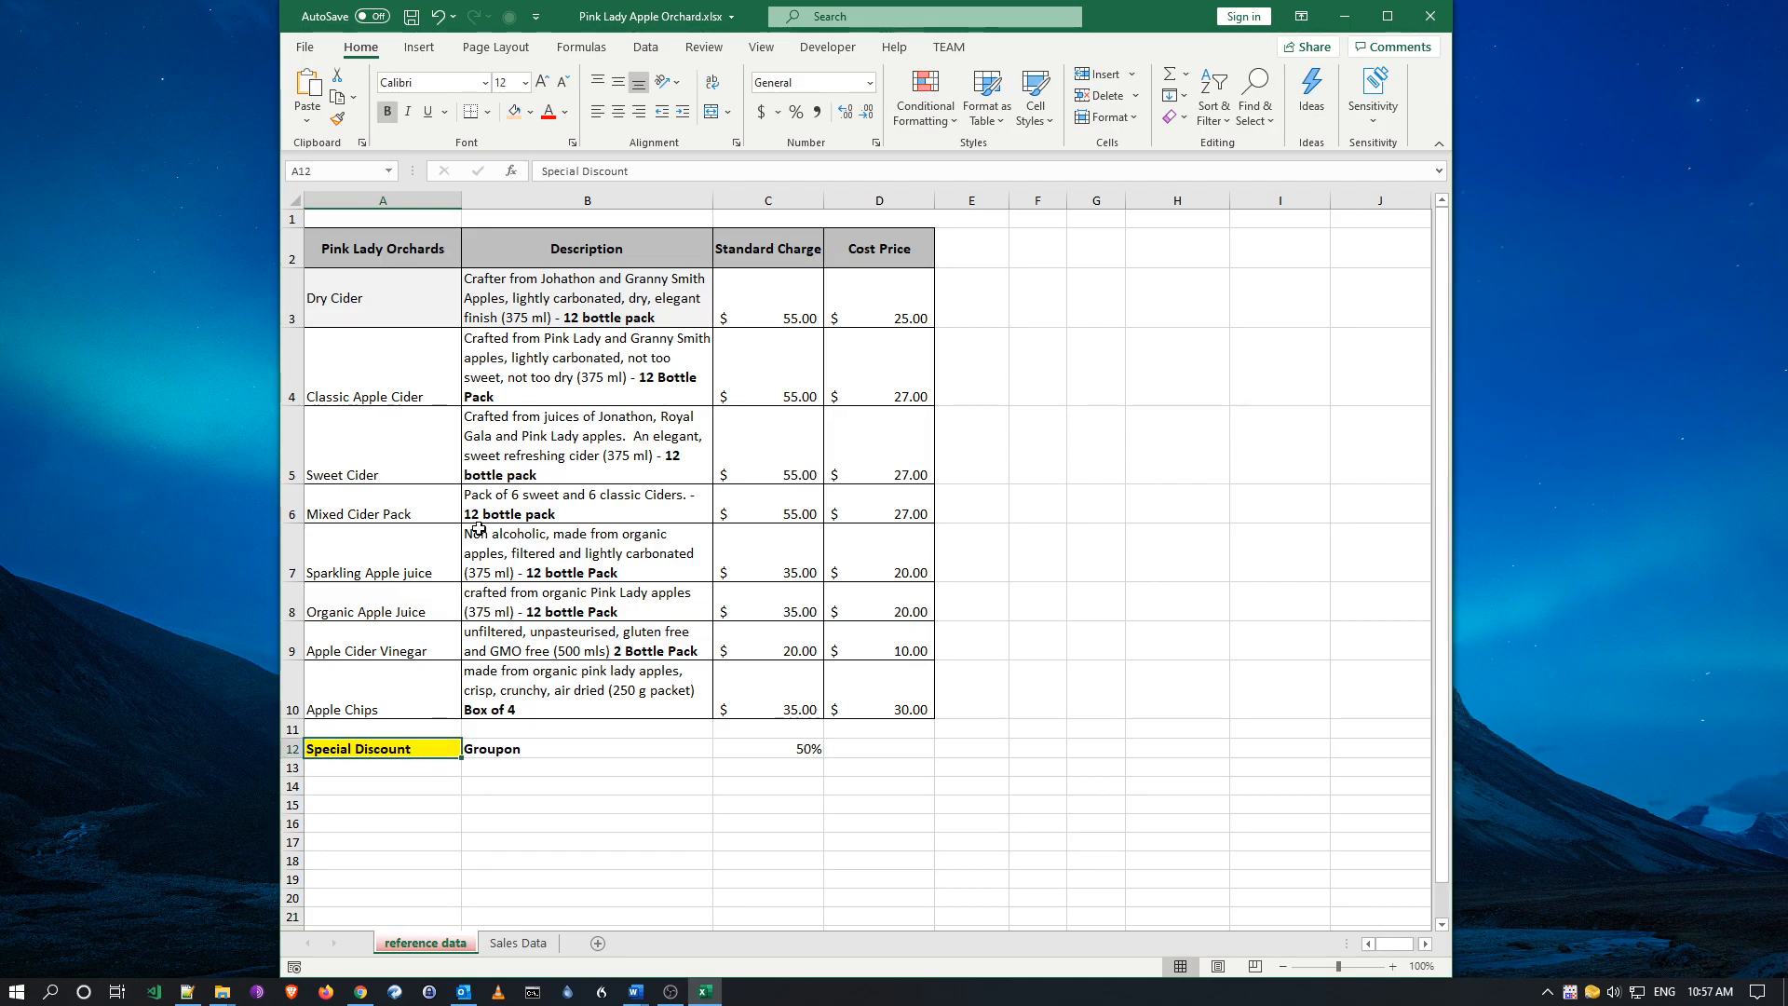
click(514, 112)
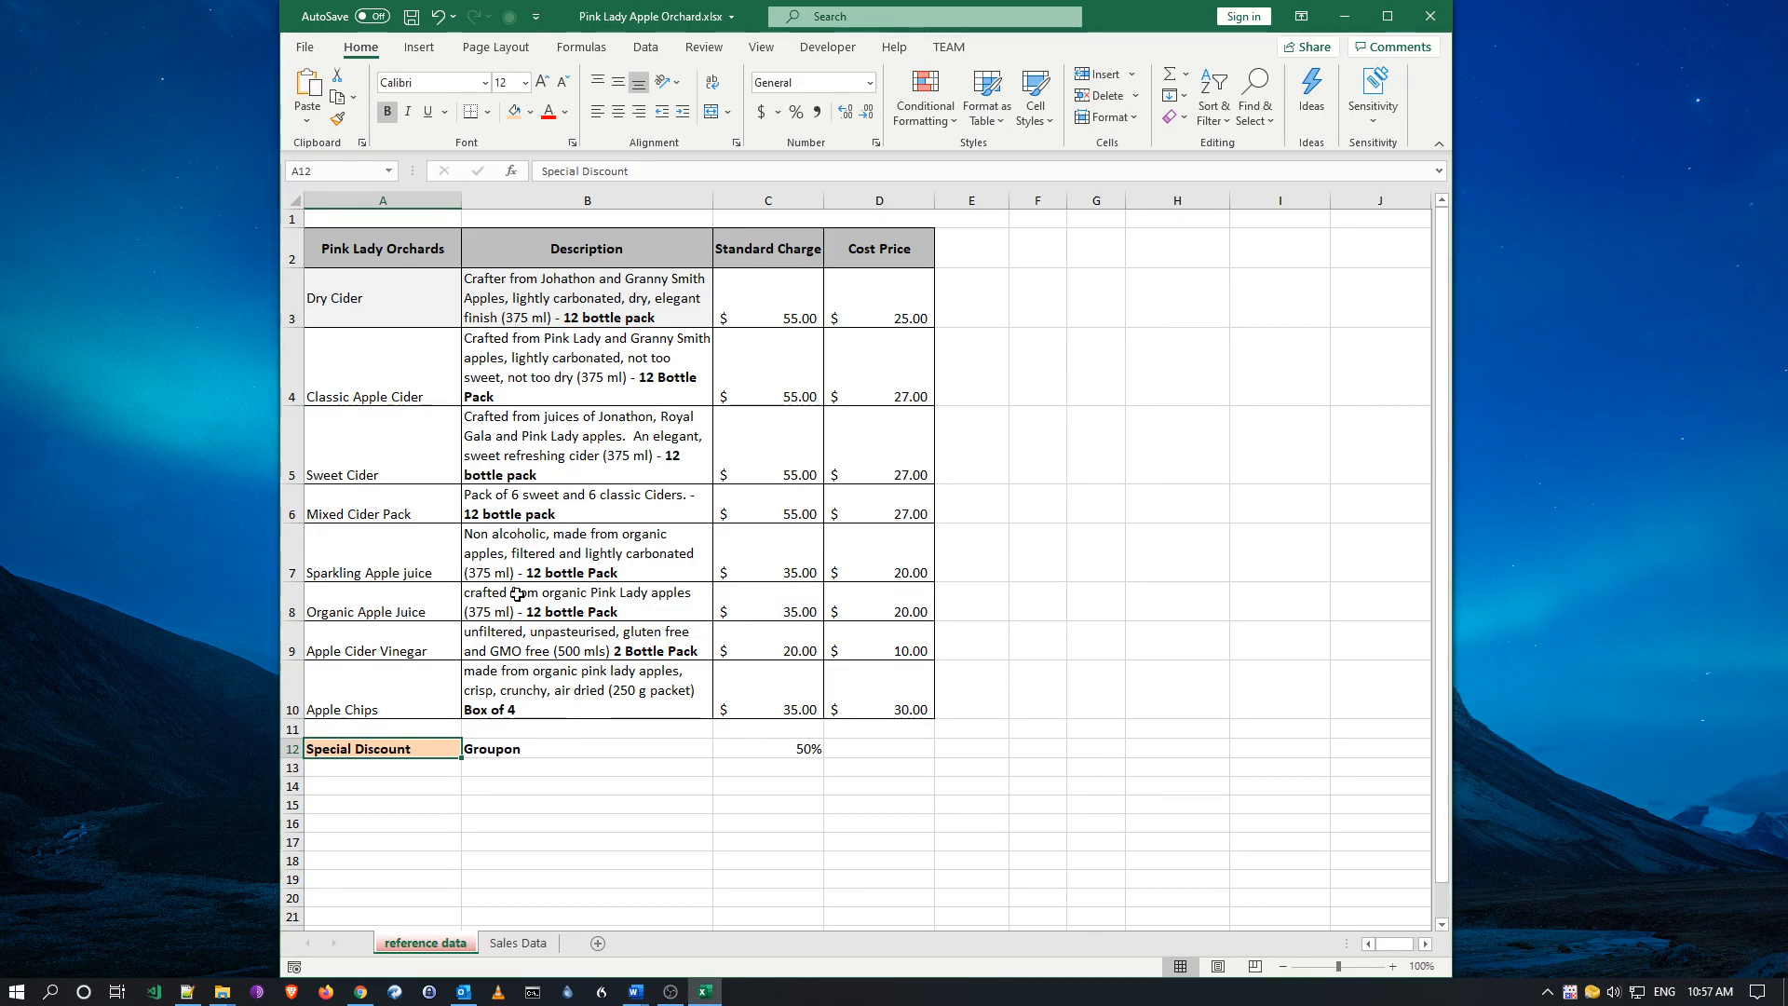
- Examine the entries in the Description, Standard Charge and Cost Price columns of the product table
click(571, 498)
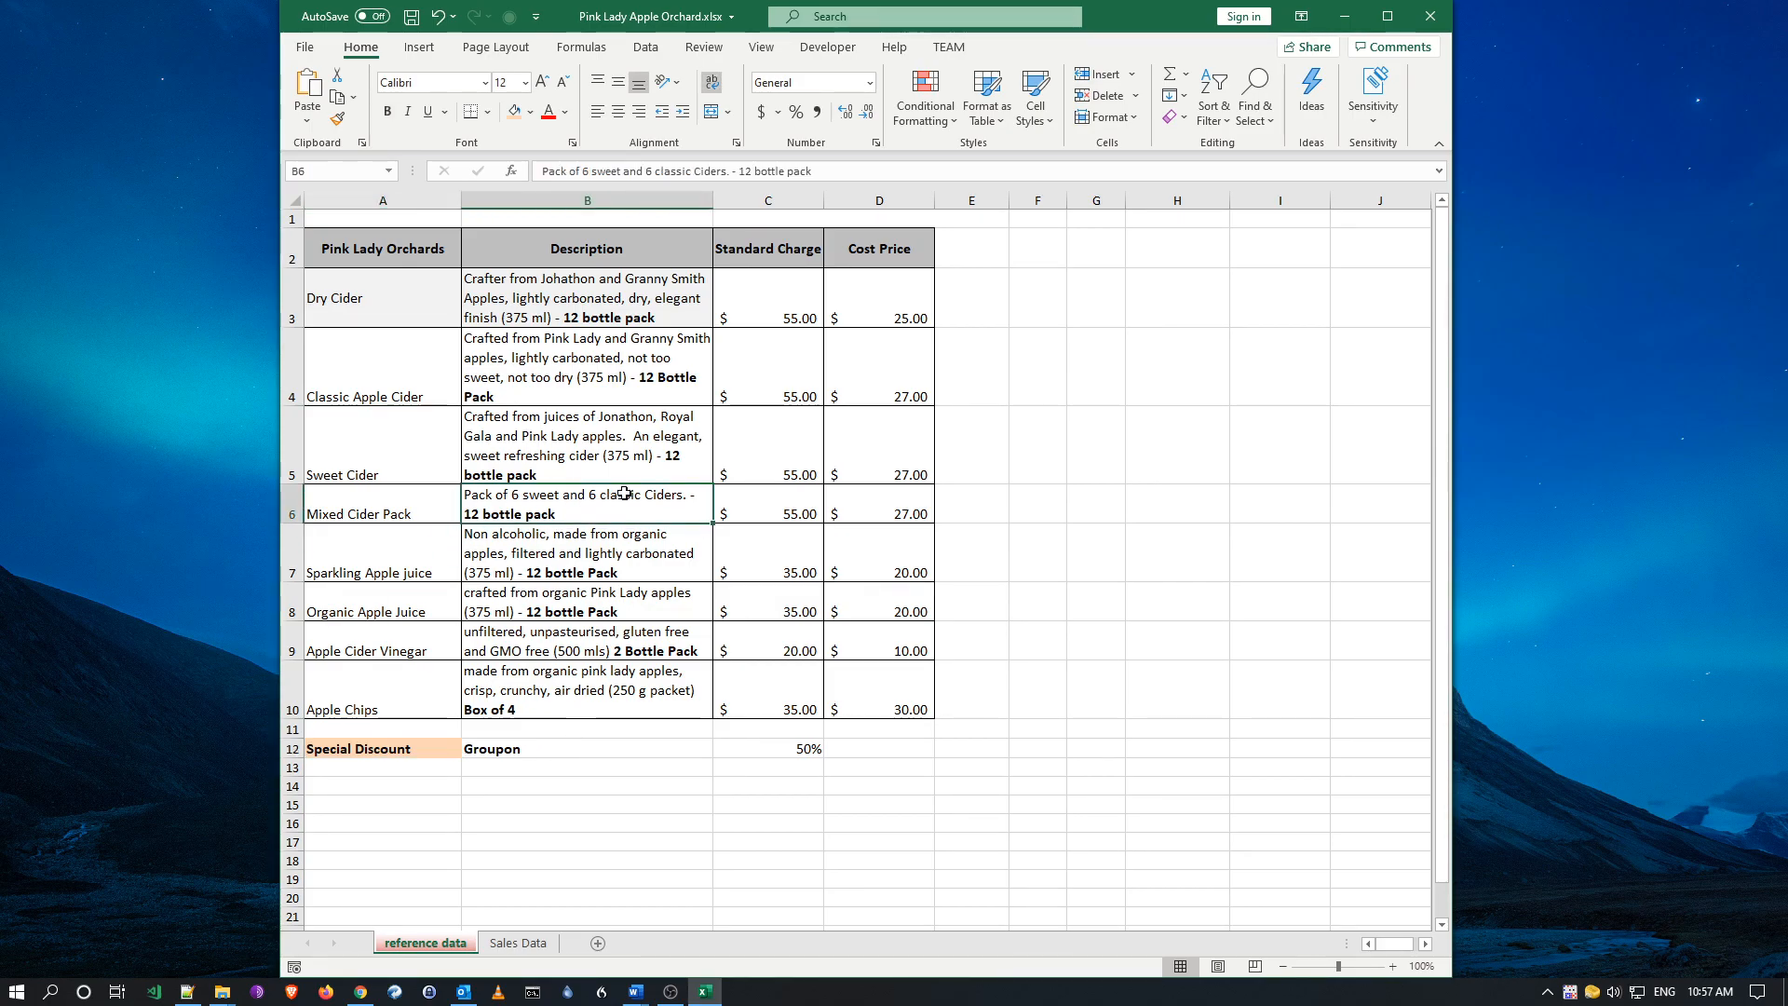
click(786, 419)
click(874, 369)
click(881, 310)
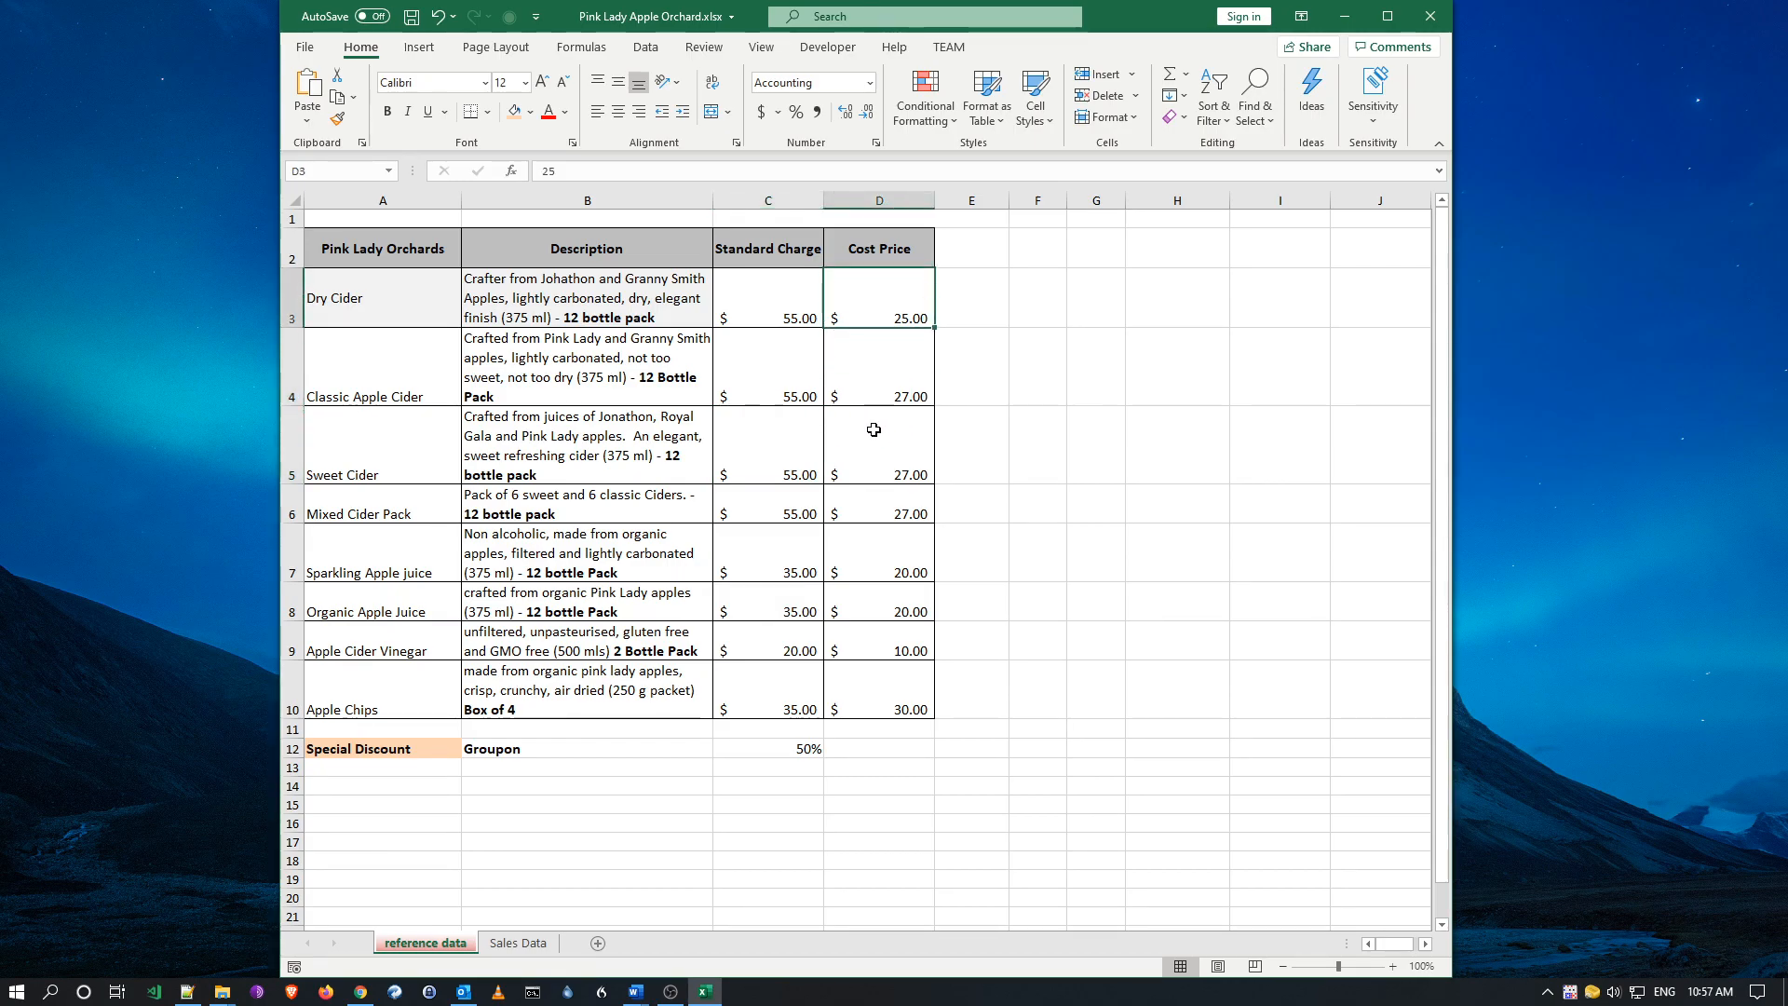
click(876, 428)
click(761, 469)
click(779, 558)
click(885, 556)
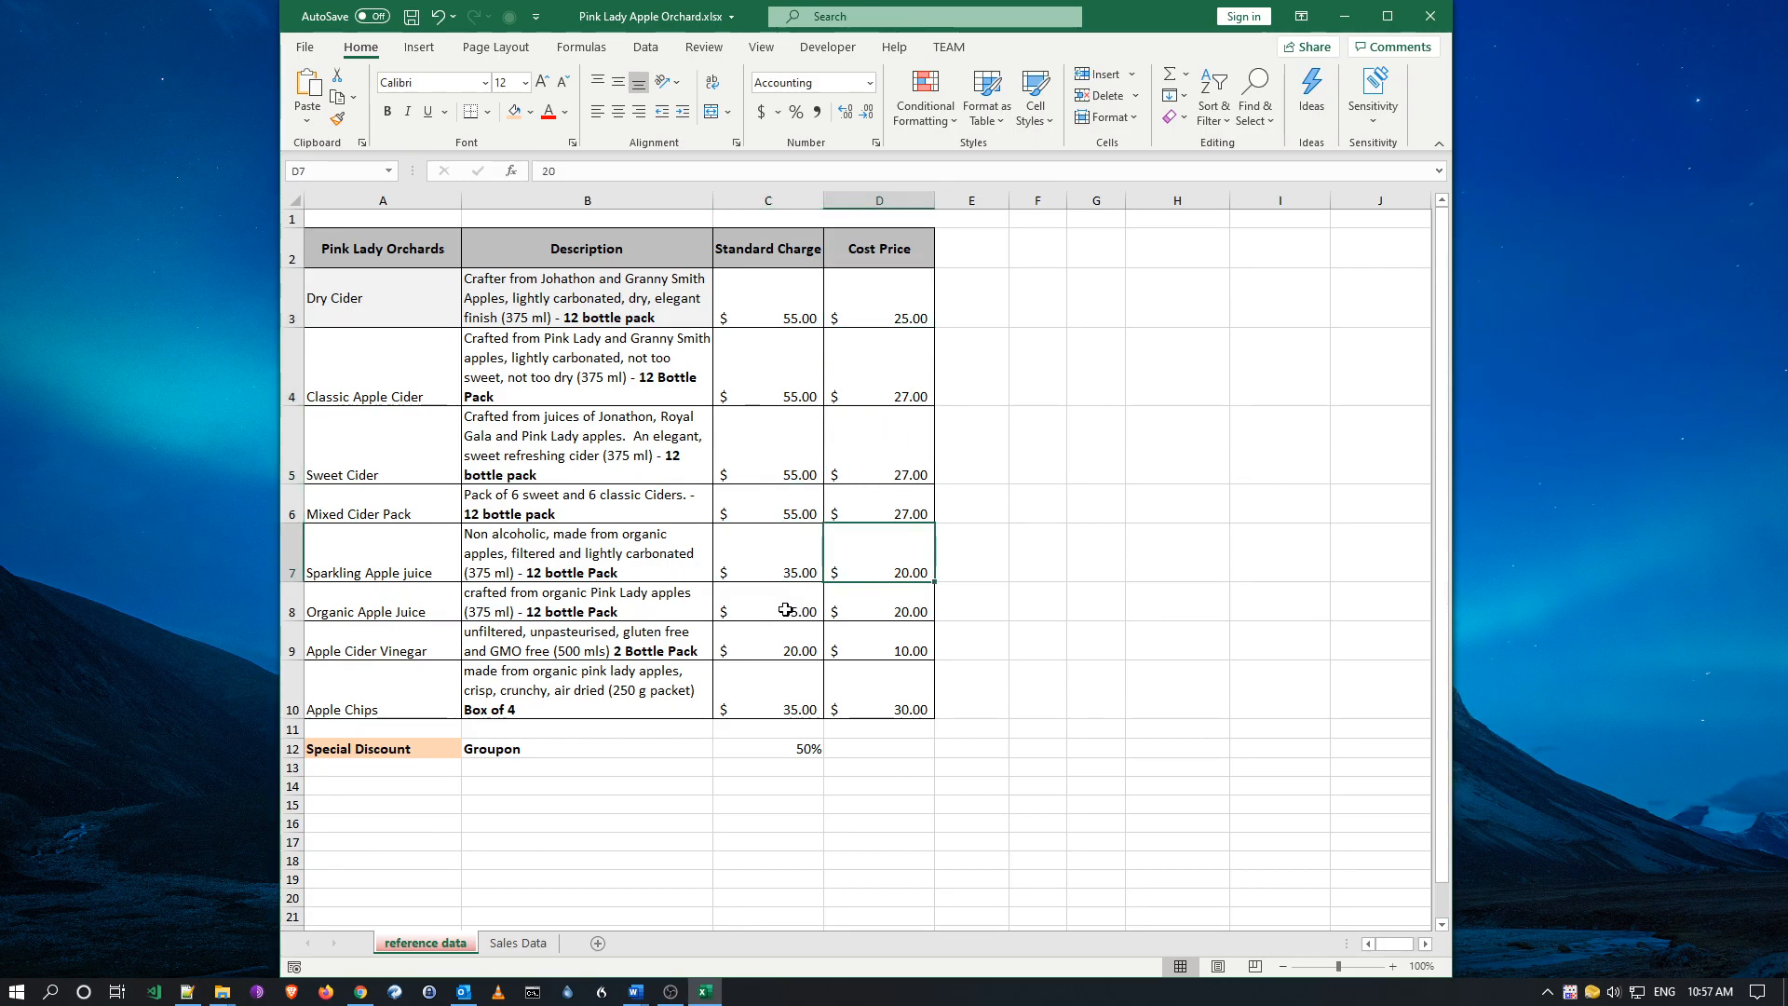
click(787, 611)
click(770, 663)
click(875, 672)
click(760, 618)
click(804, 541)
click(805, 423)
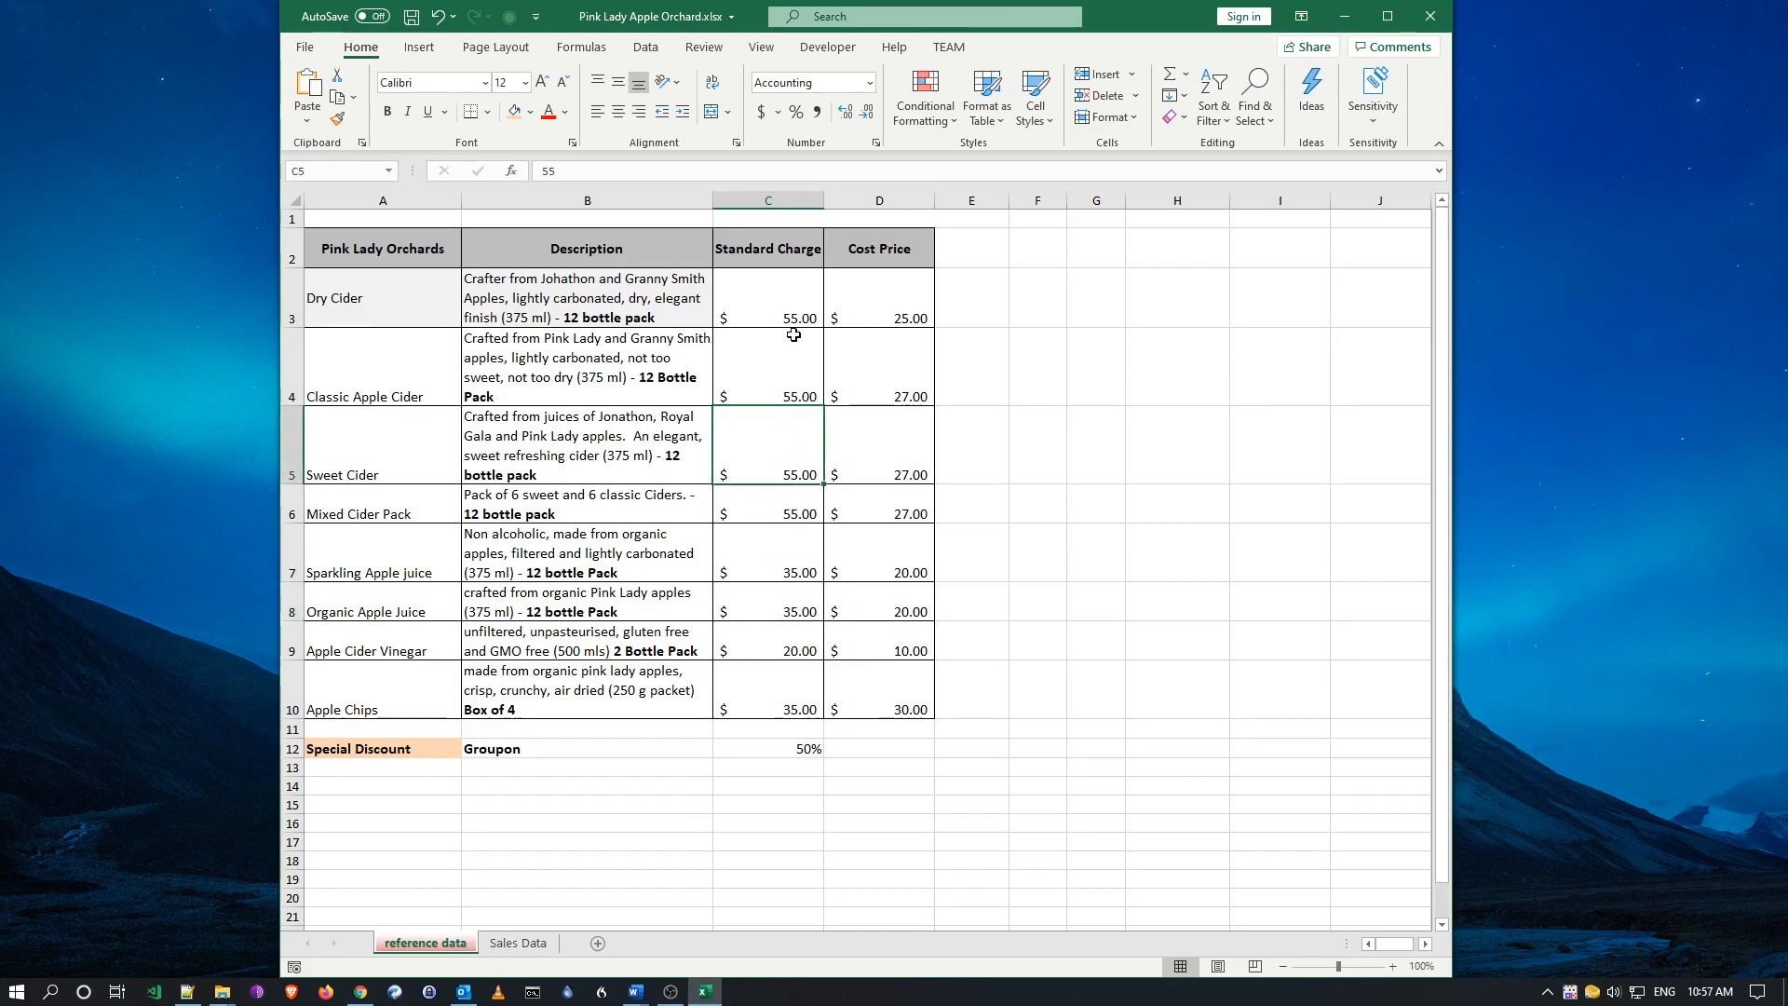
- Fill the product table's entered data in A3:D10 with a light grey theme shade
click(383, 300)
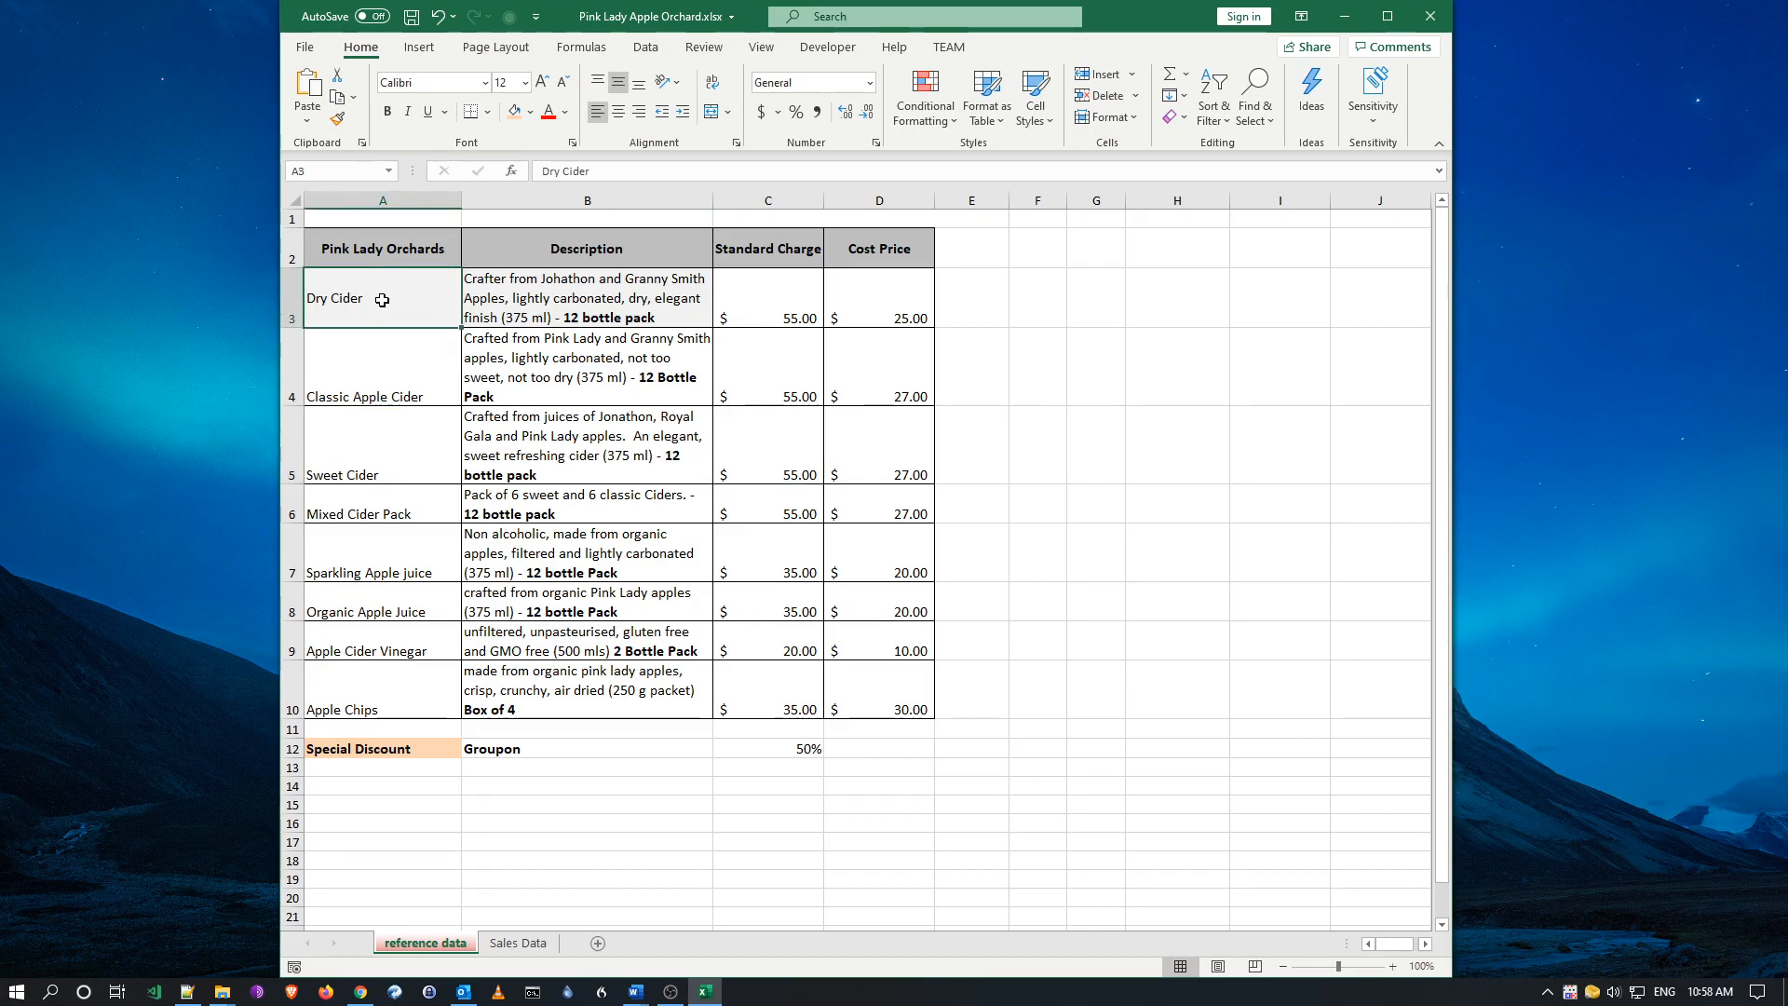
drag(394, 299, 848, 693)
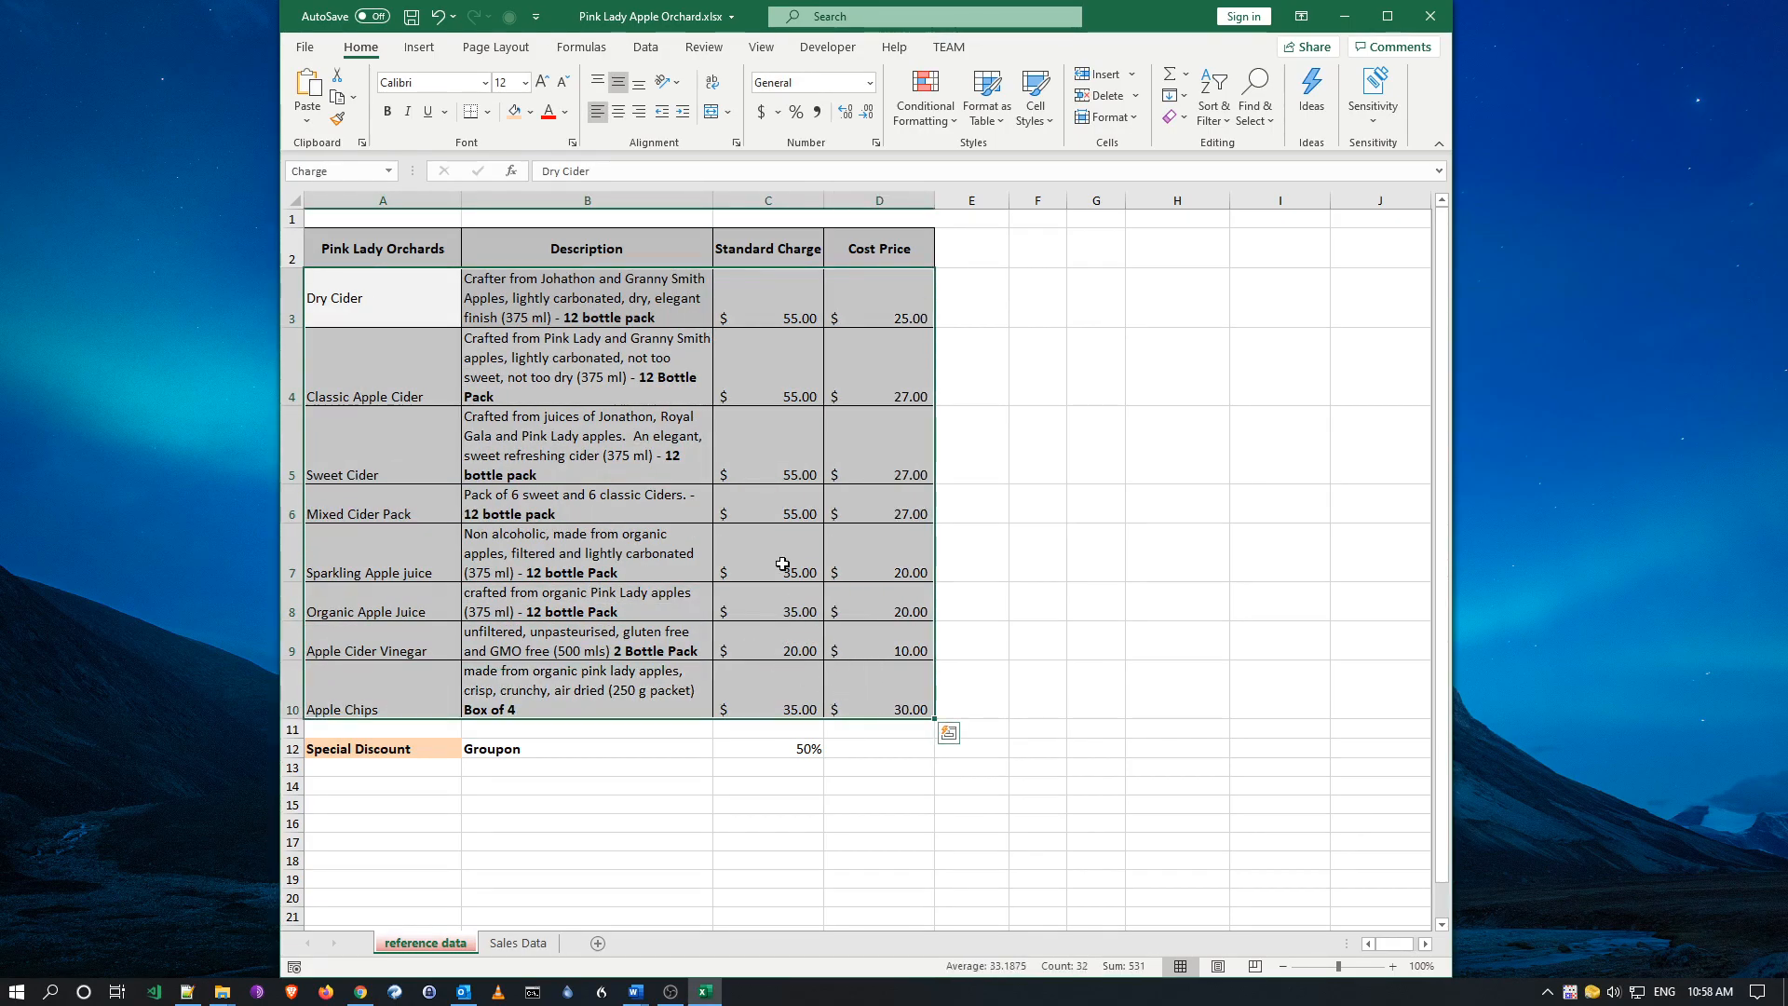
click(530, 112)
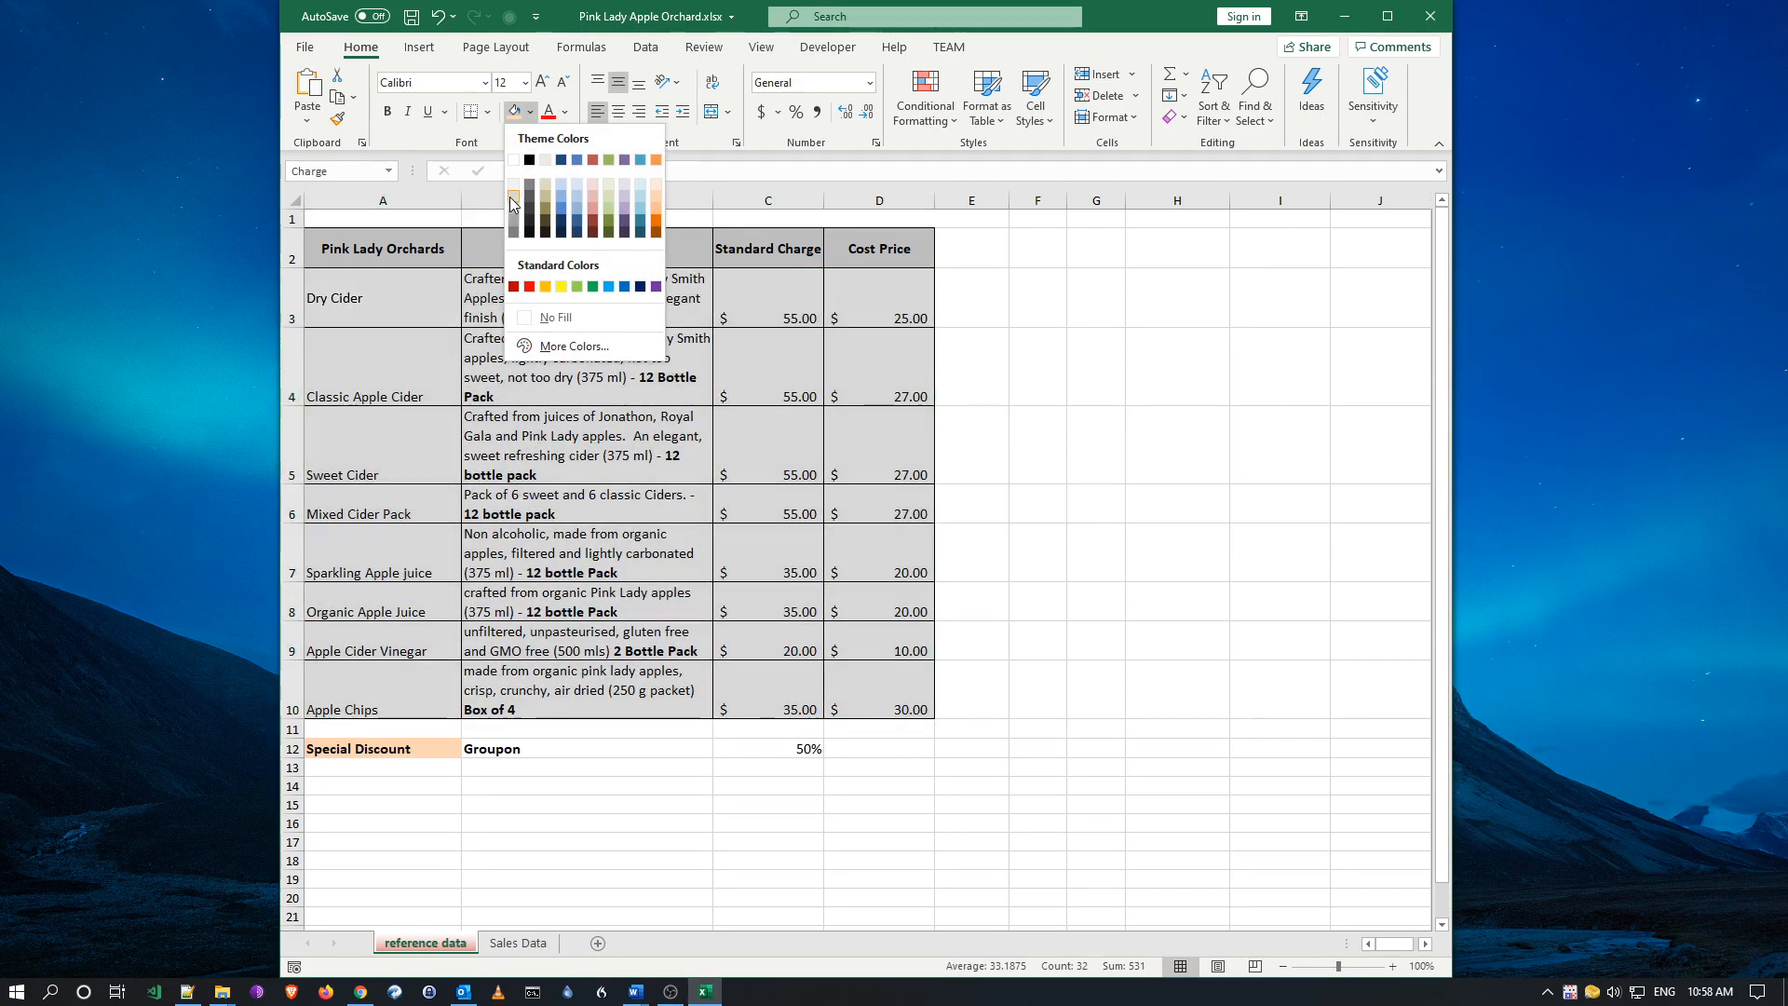
click(513, 192)
click(602, 367)
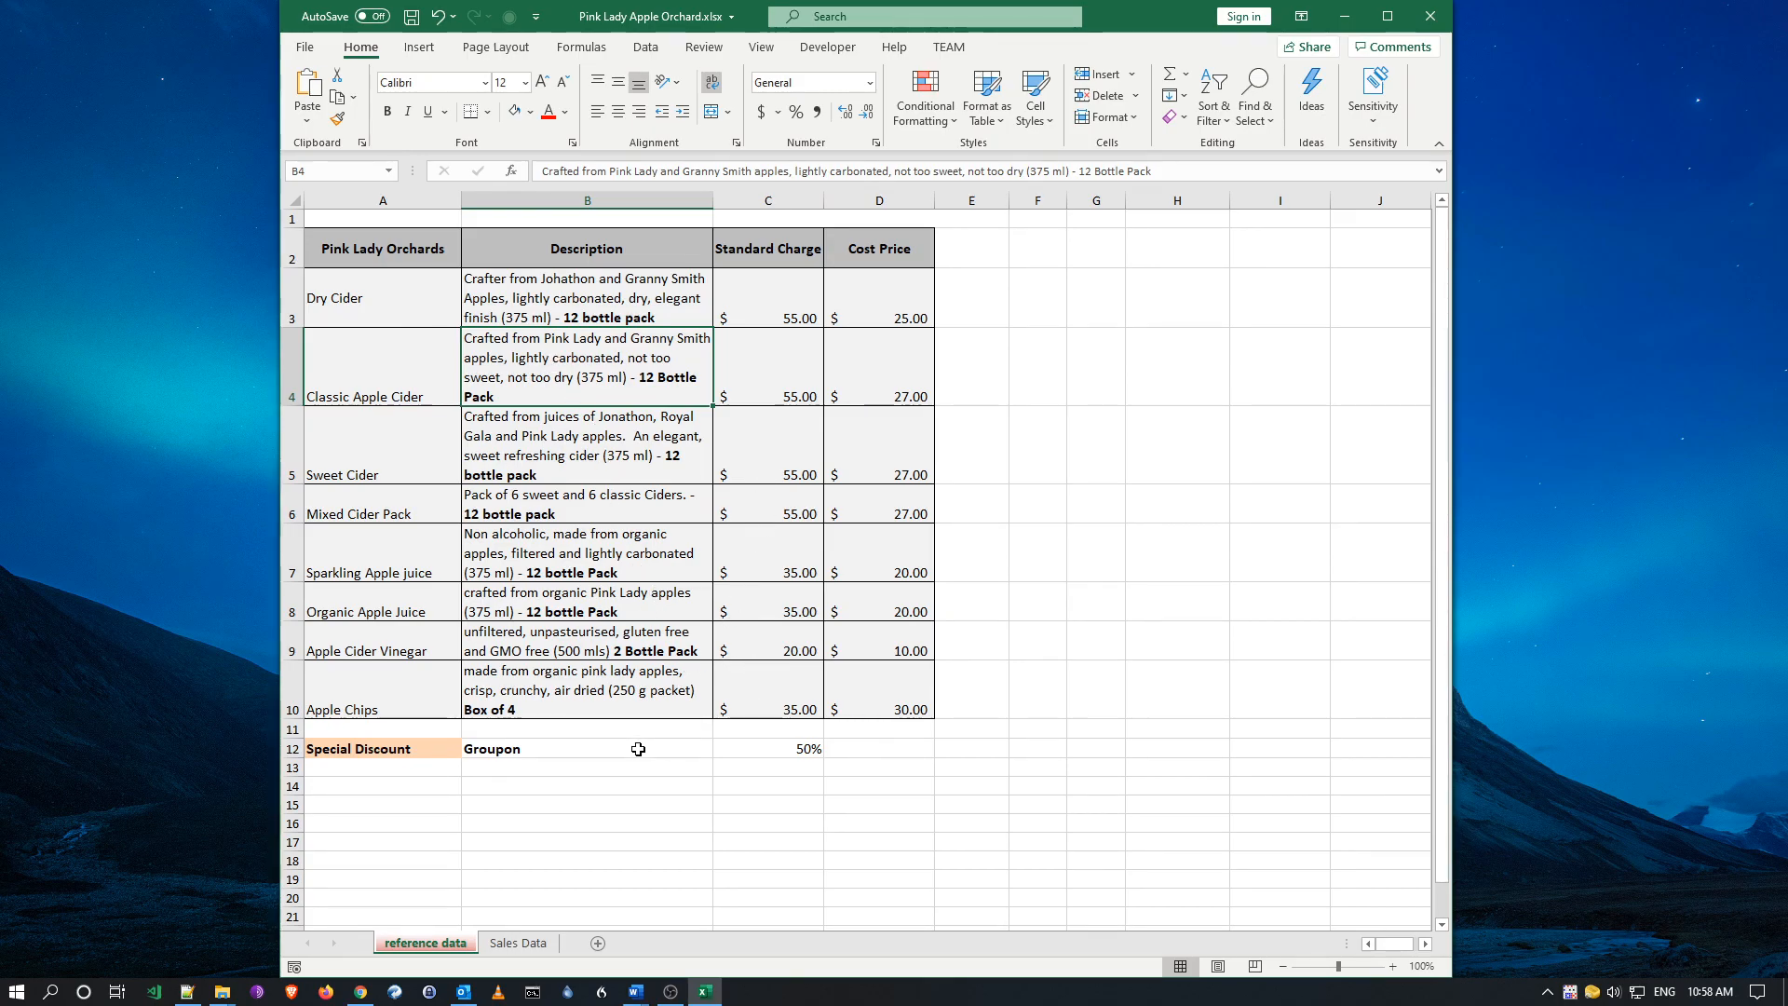
- Fill the Groupon label and its discount percentage in B12:C12 with the same light grey
drag(667, 746, 720, 745)
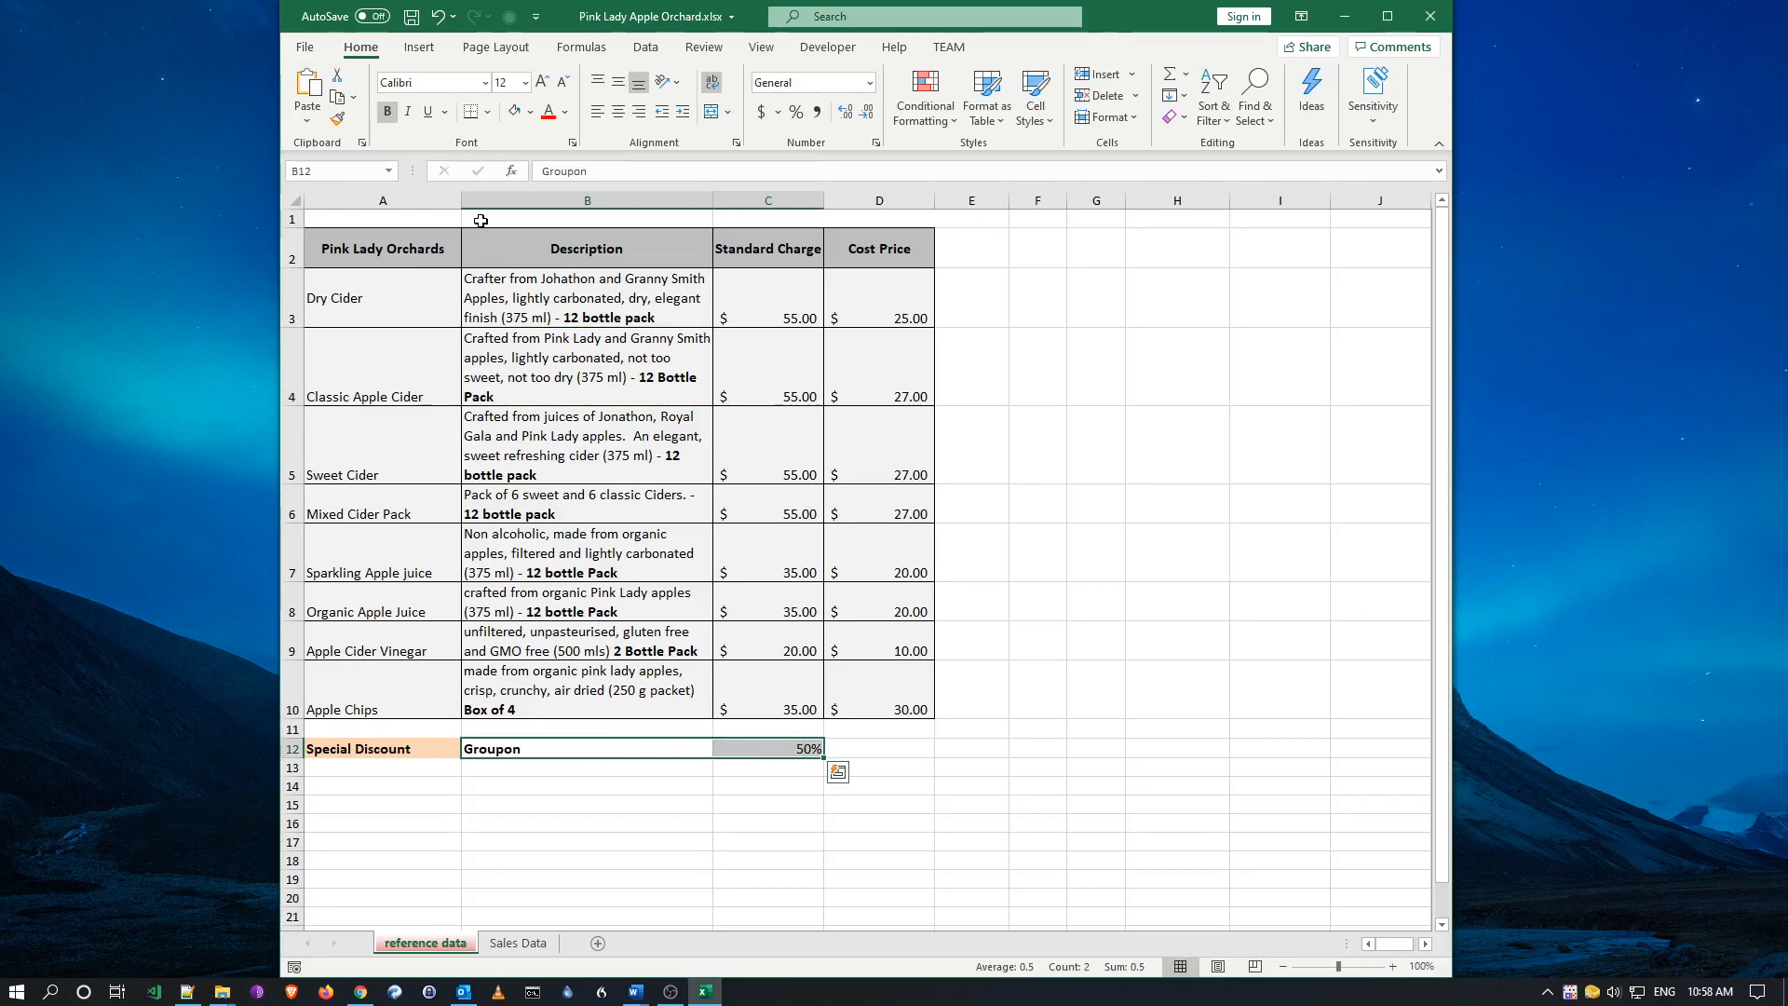
click(514, 111)
click(646, 626)
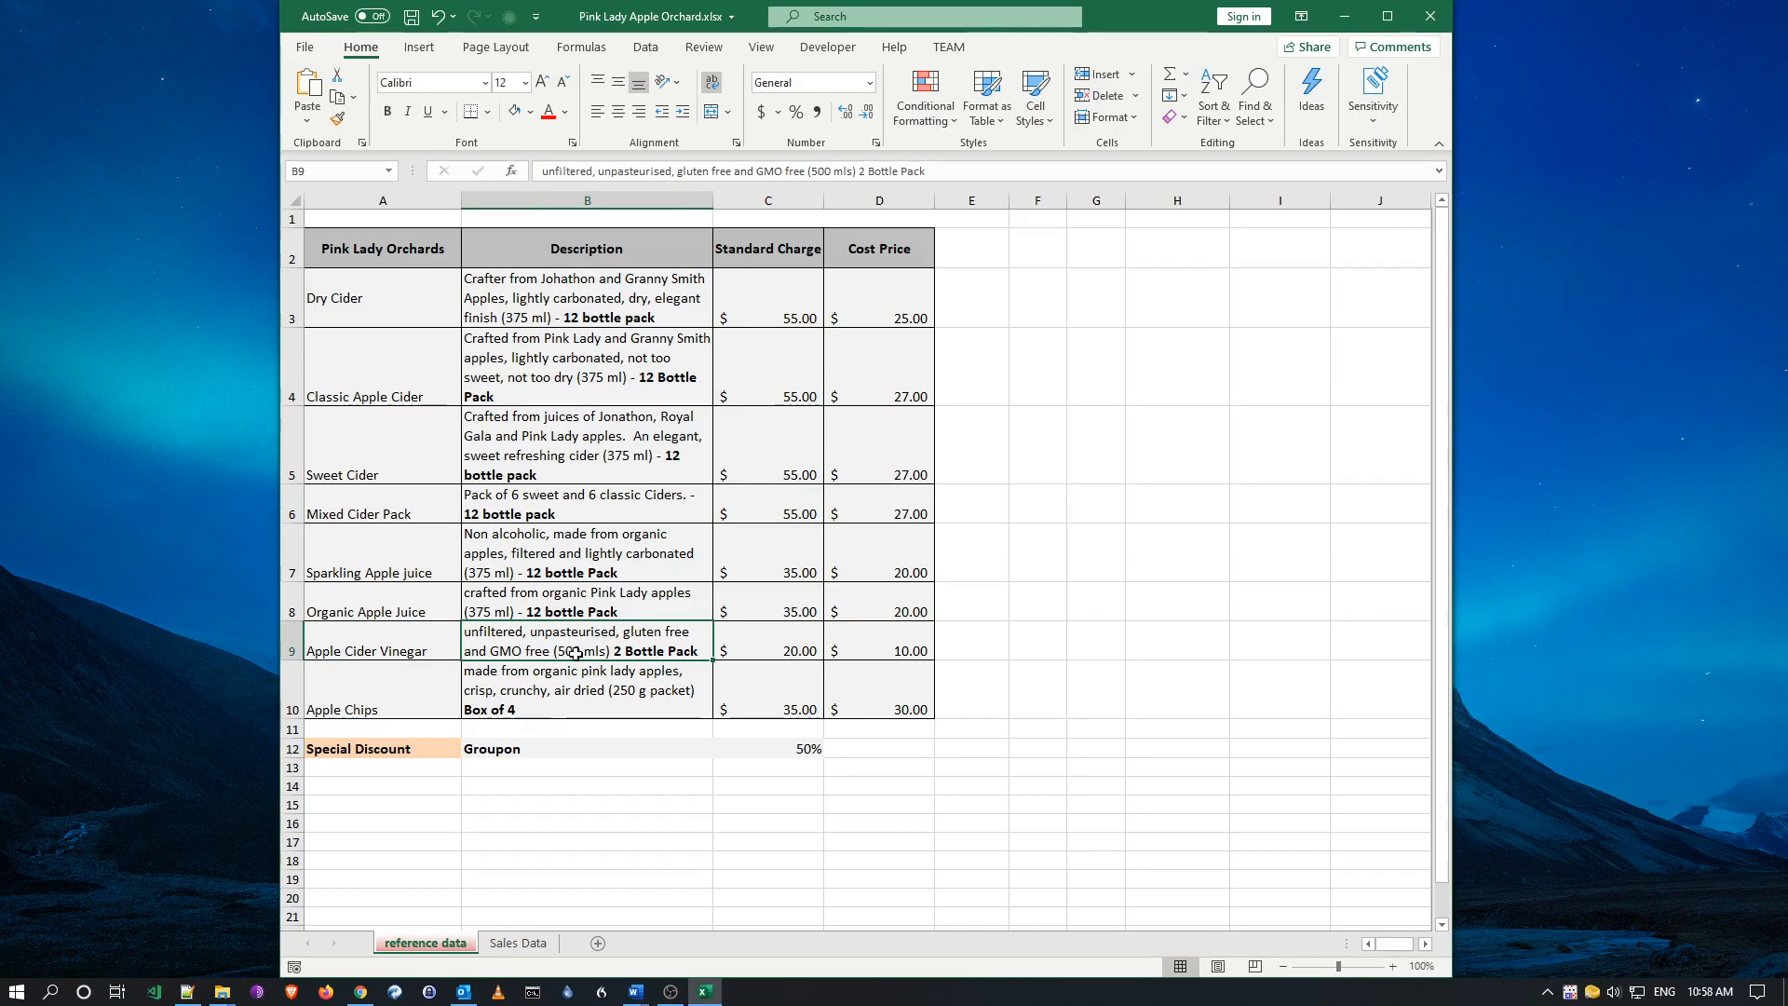
click(670, 748)
click(743, 750)
click(750, 705)
click(839, 694)
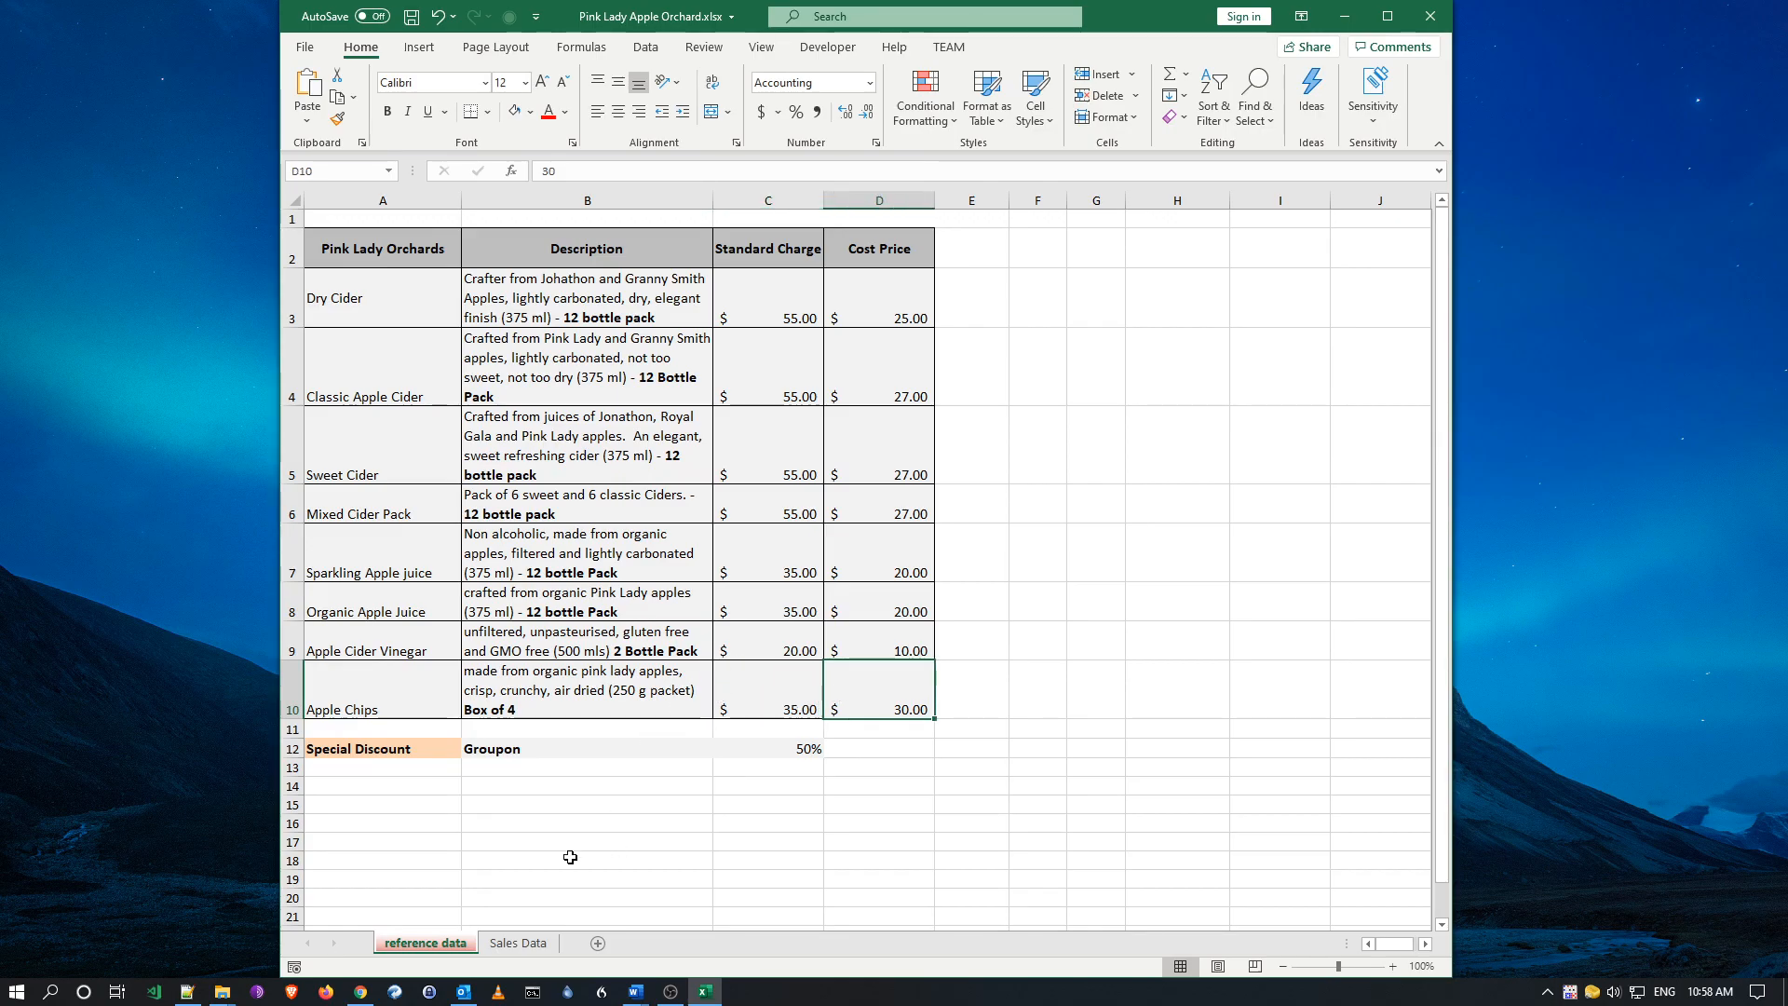
- Set the Sales Data sheet's tab colour to a dark olive green theme shade
click(517, 944)
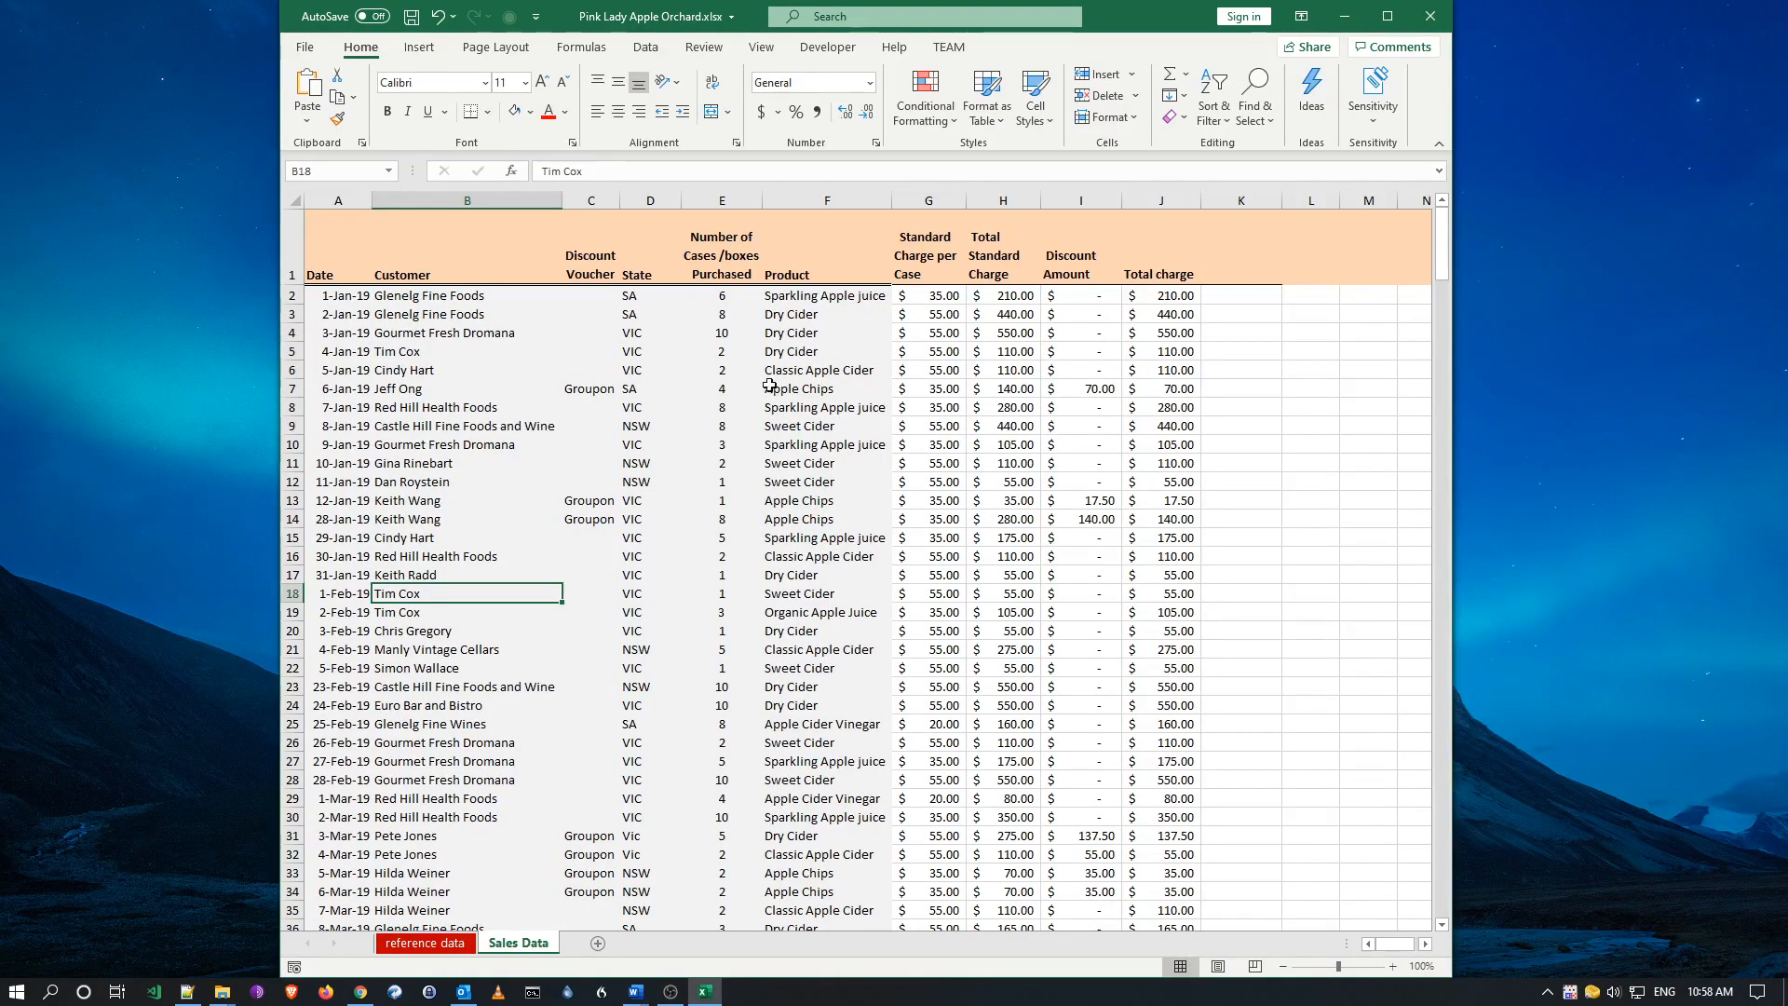
right_click(528, 947)
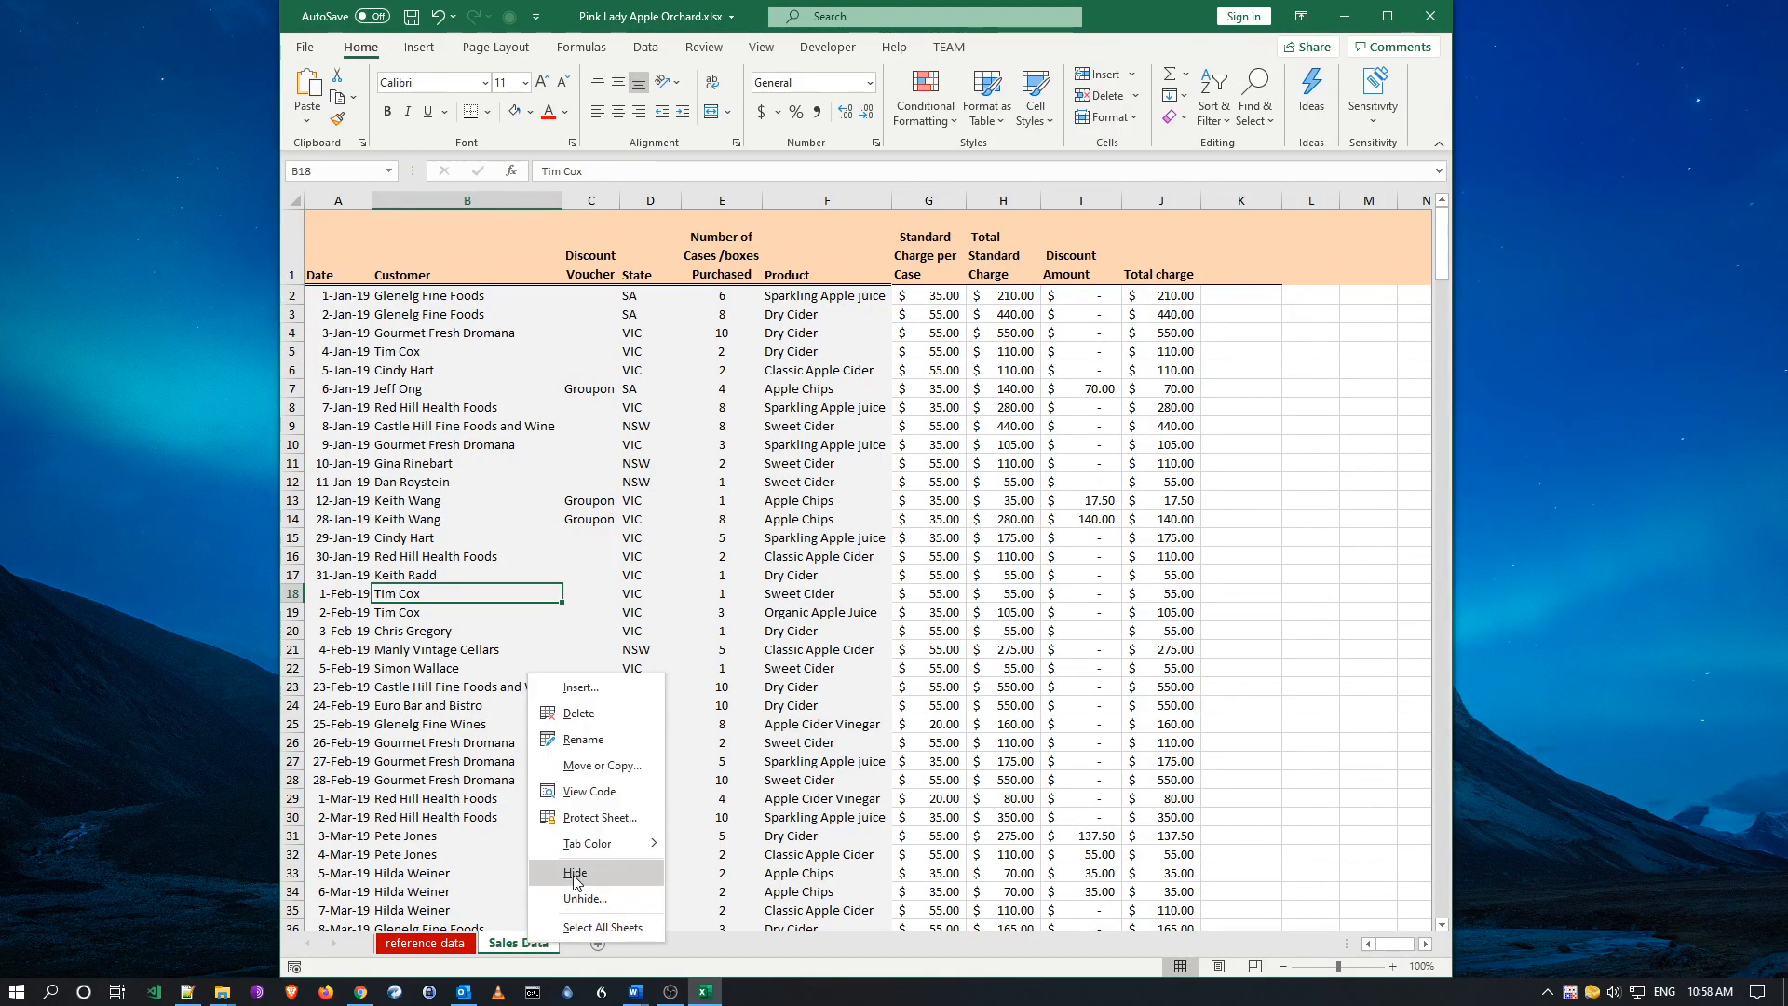
mouse_move(596, 843)
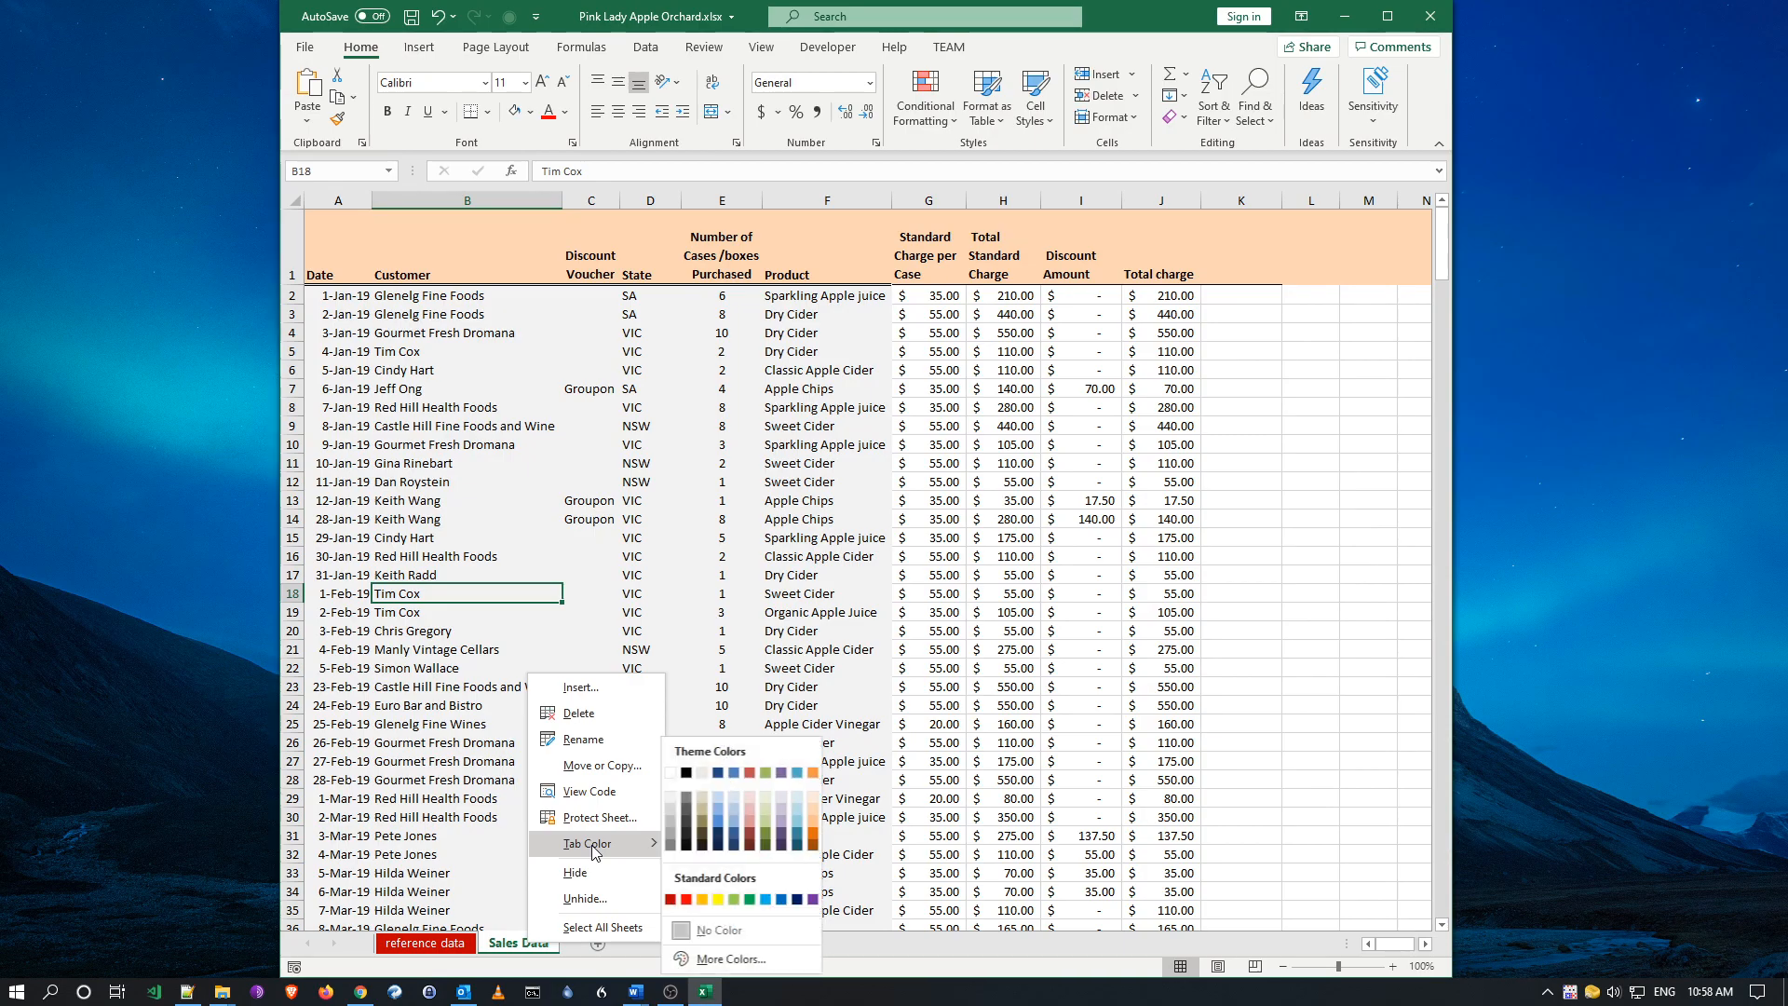
click(770, 846)
click(447, 944)
click(510, 946)
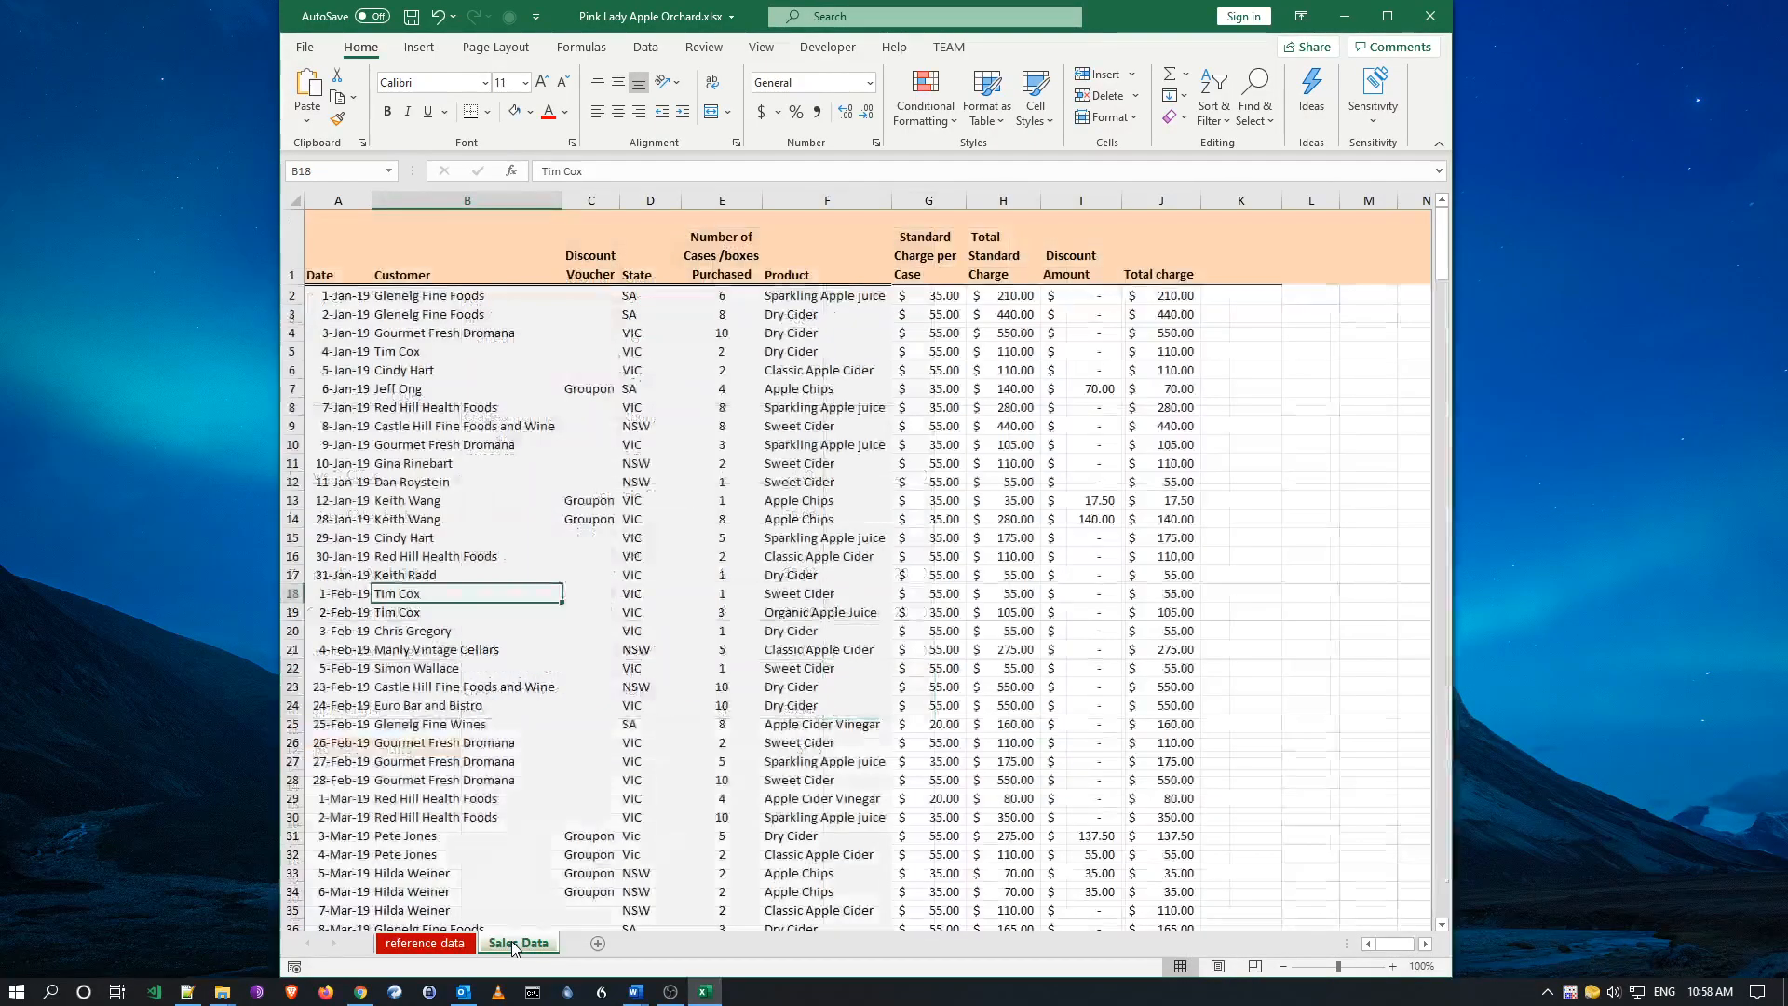
- Add a new blank worksheet after Sales Data and set its tab colour to the blue theme colour
click(598, 944)
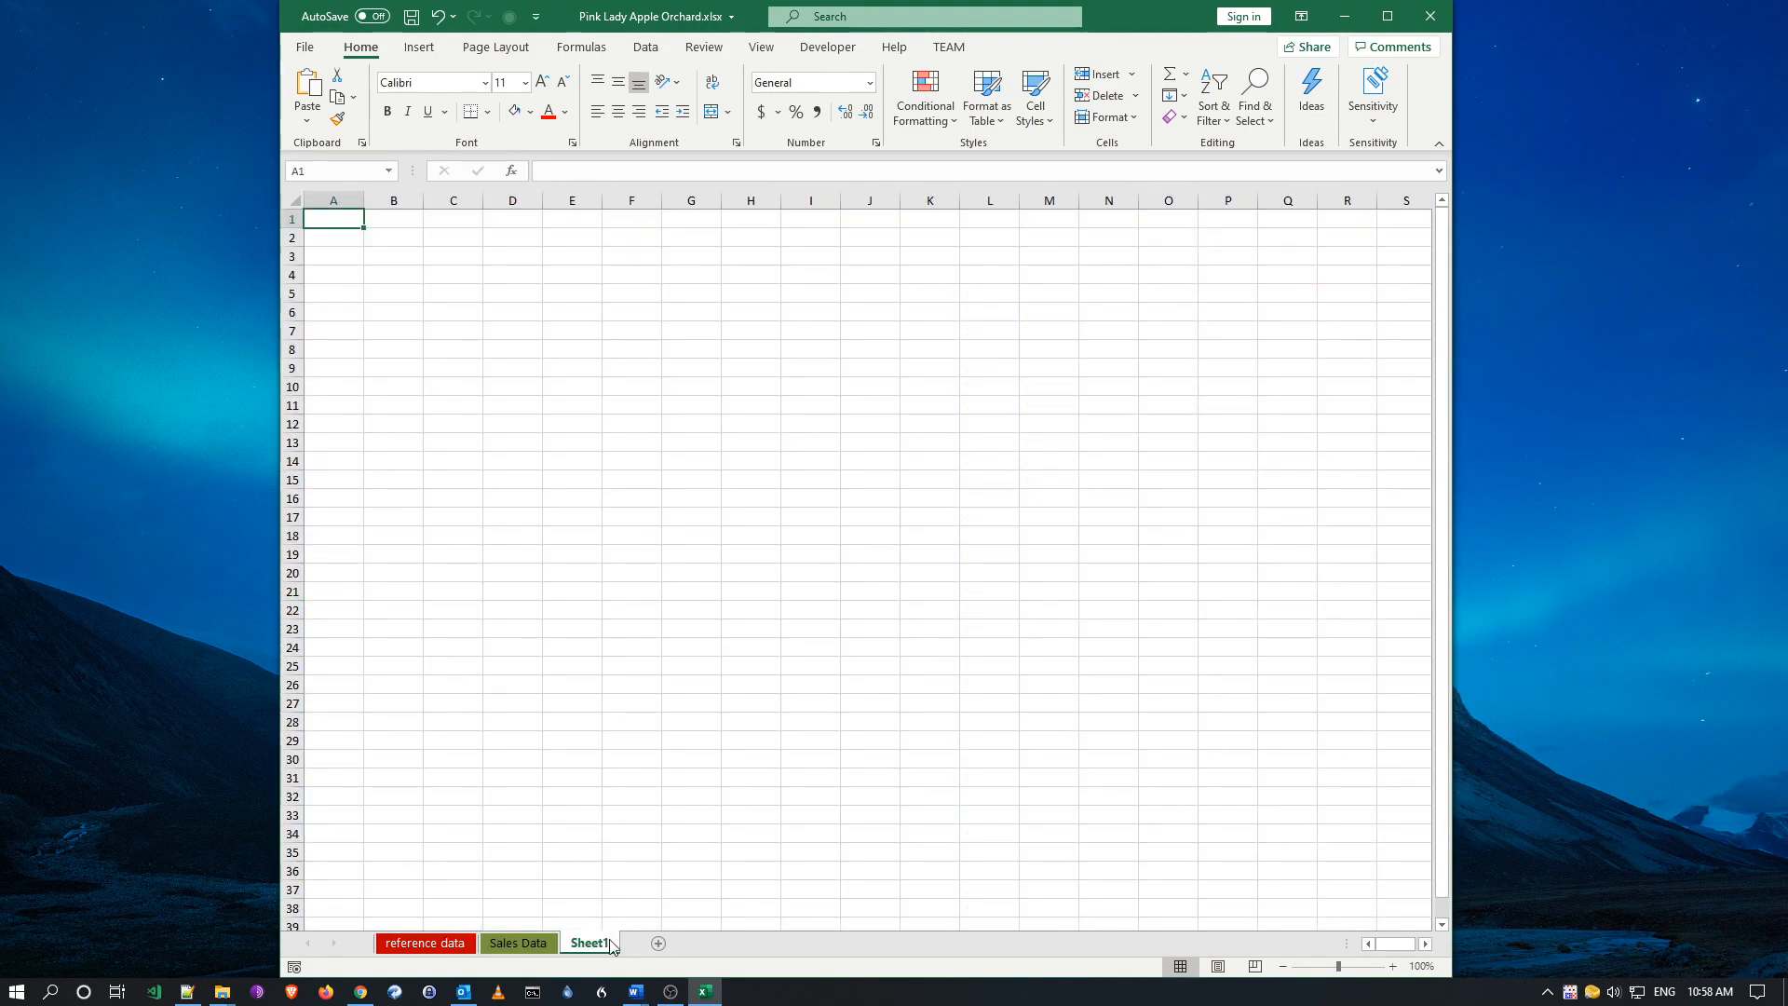
click(532, 944)
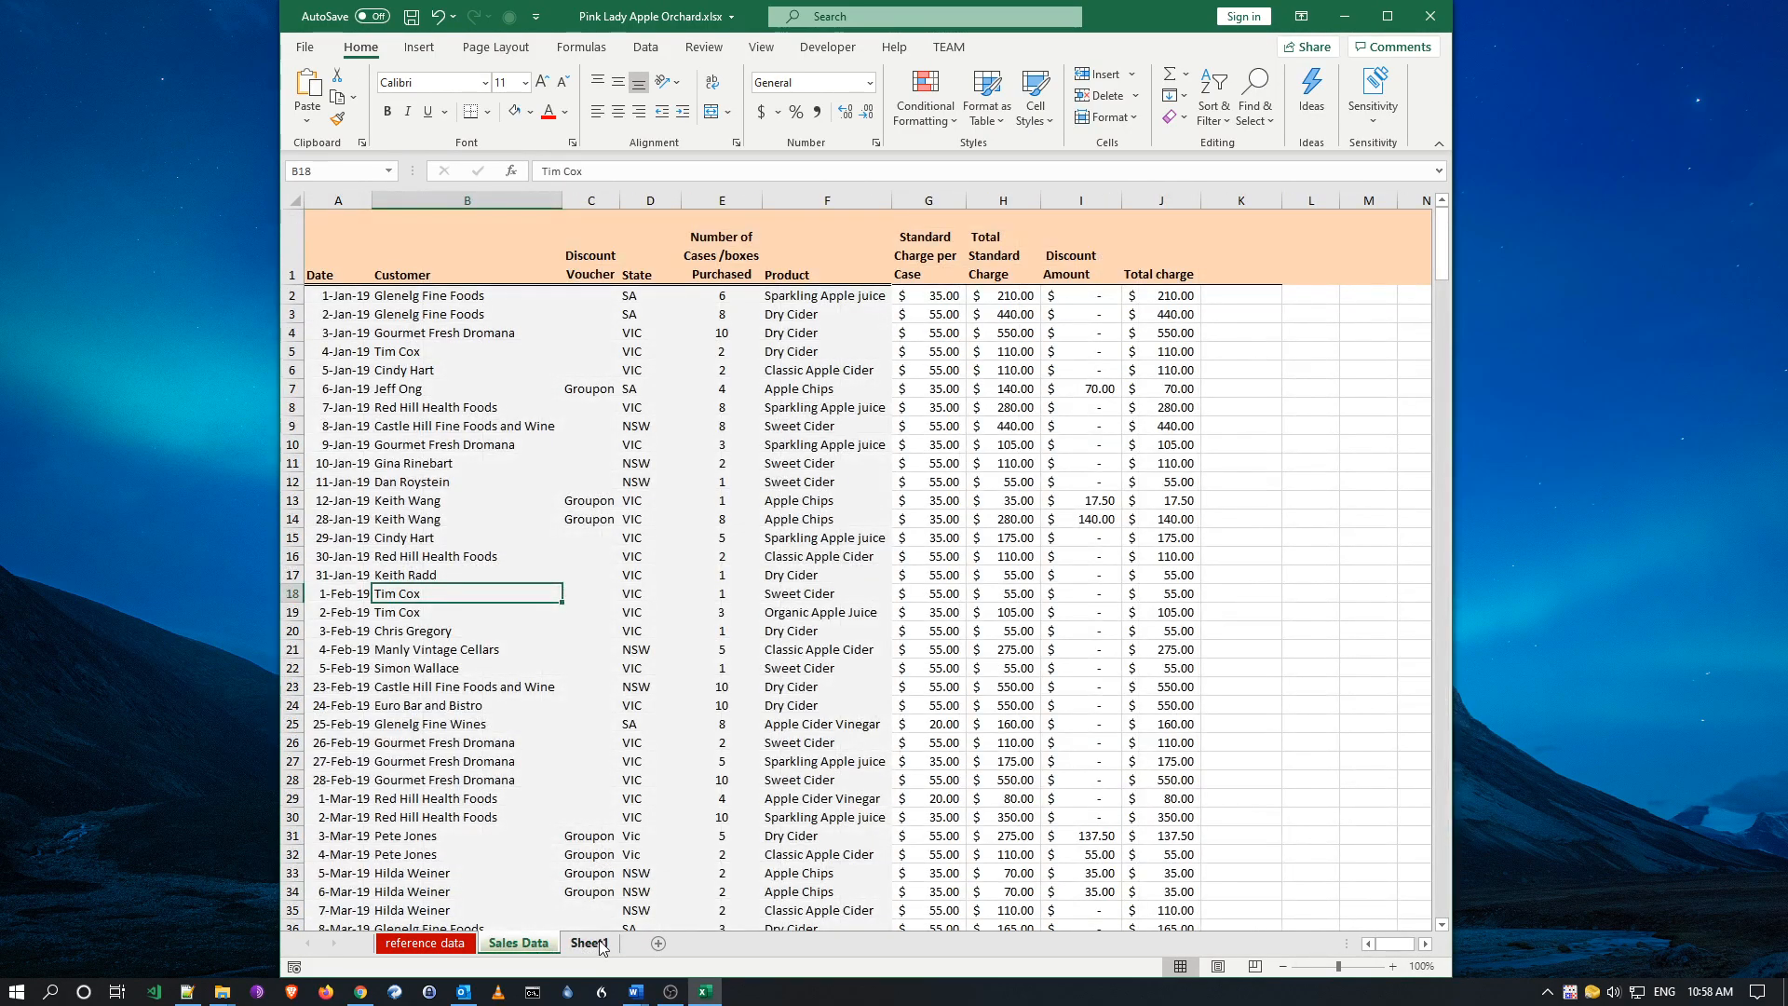
right_click(607, 942)
mouse_move(675, 843)
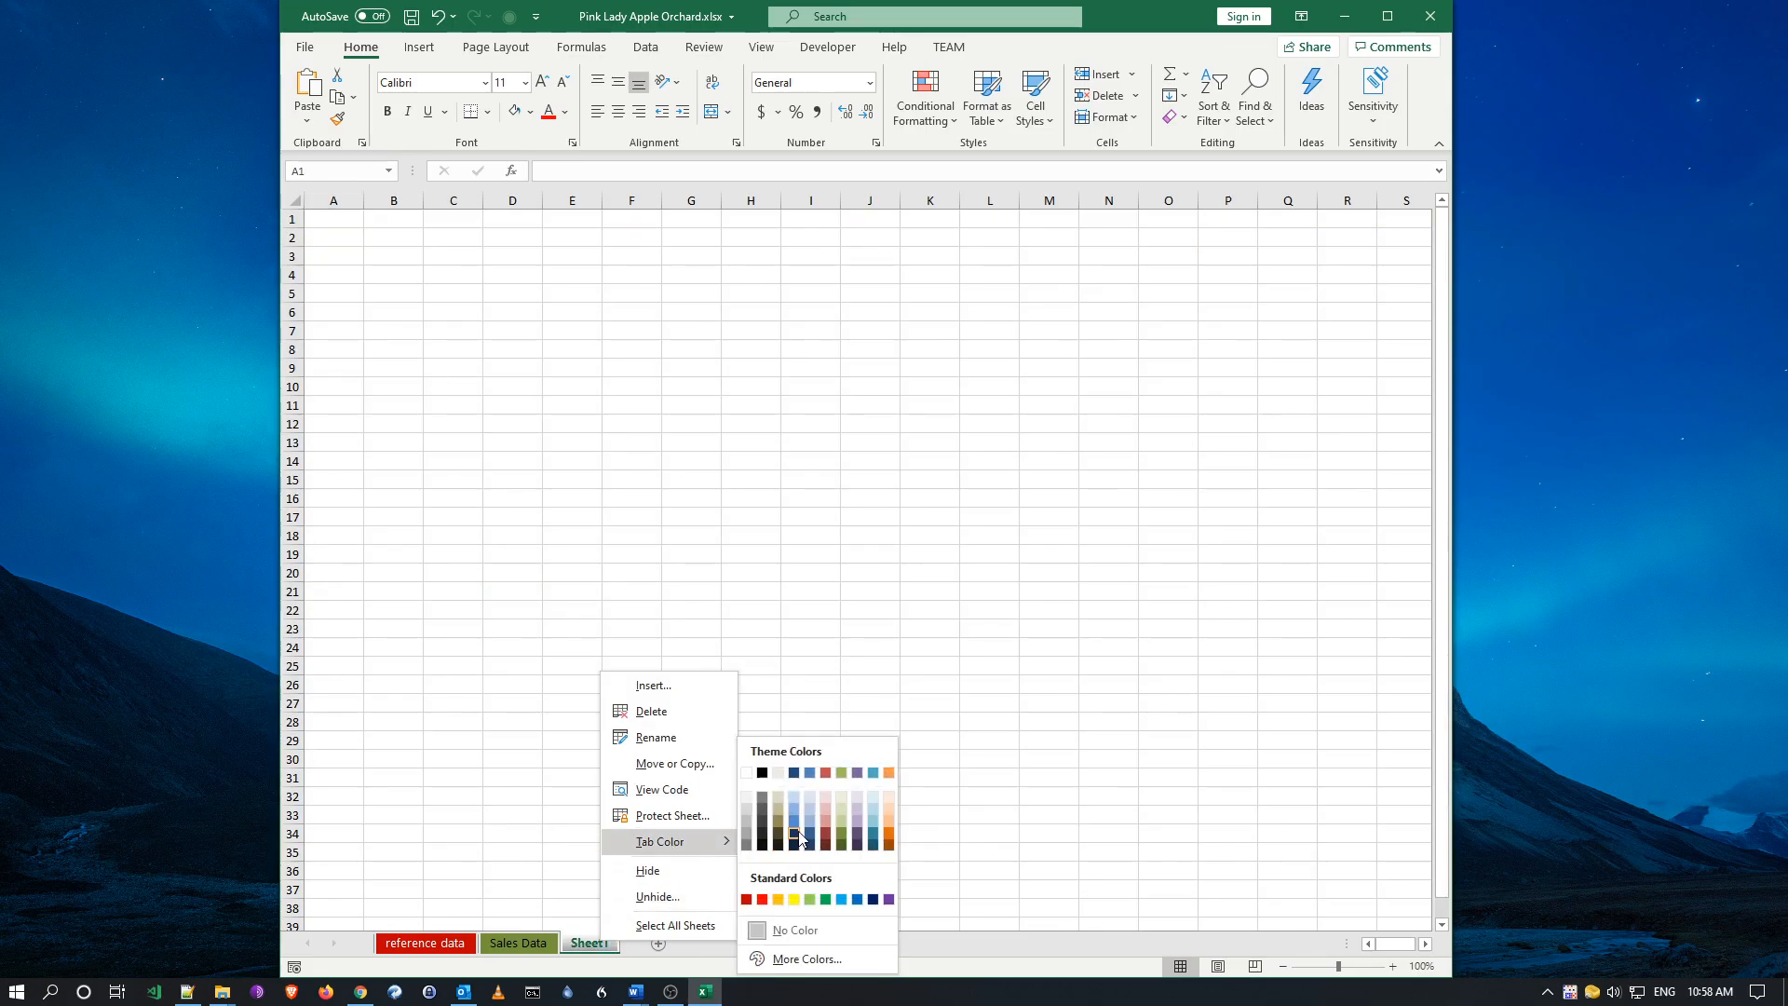
click(809, 772)
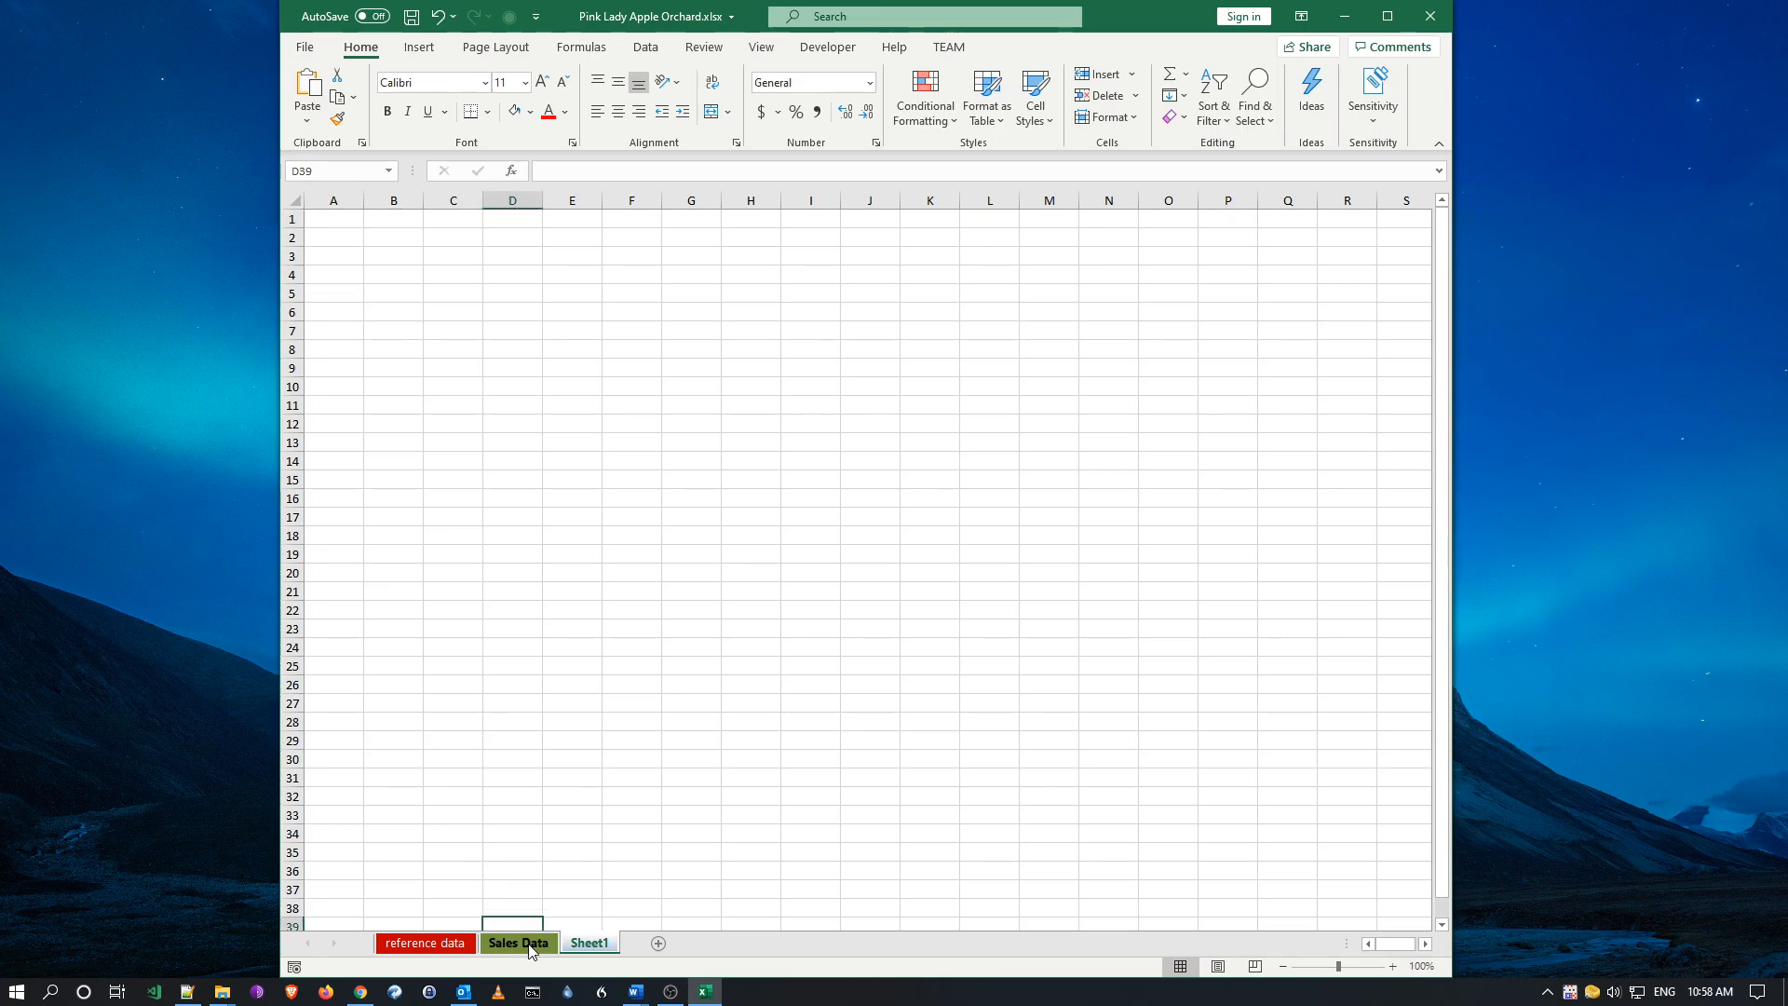
- Compare the tab colours of the reference data, Sales Data and Sheet1 sheets by viewing each sheet in turn
click(505, 944)
click(441, 945)
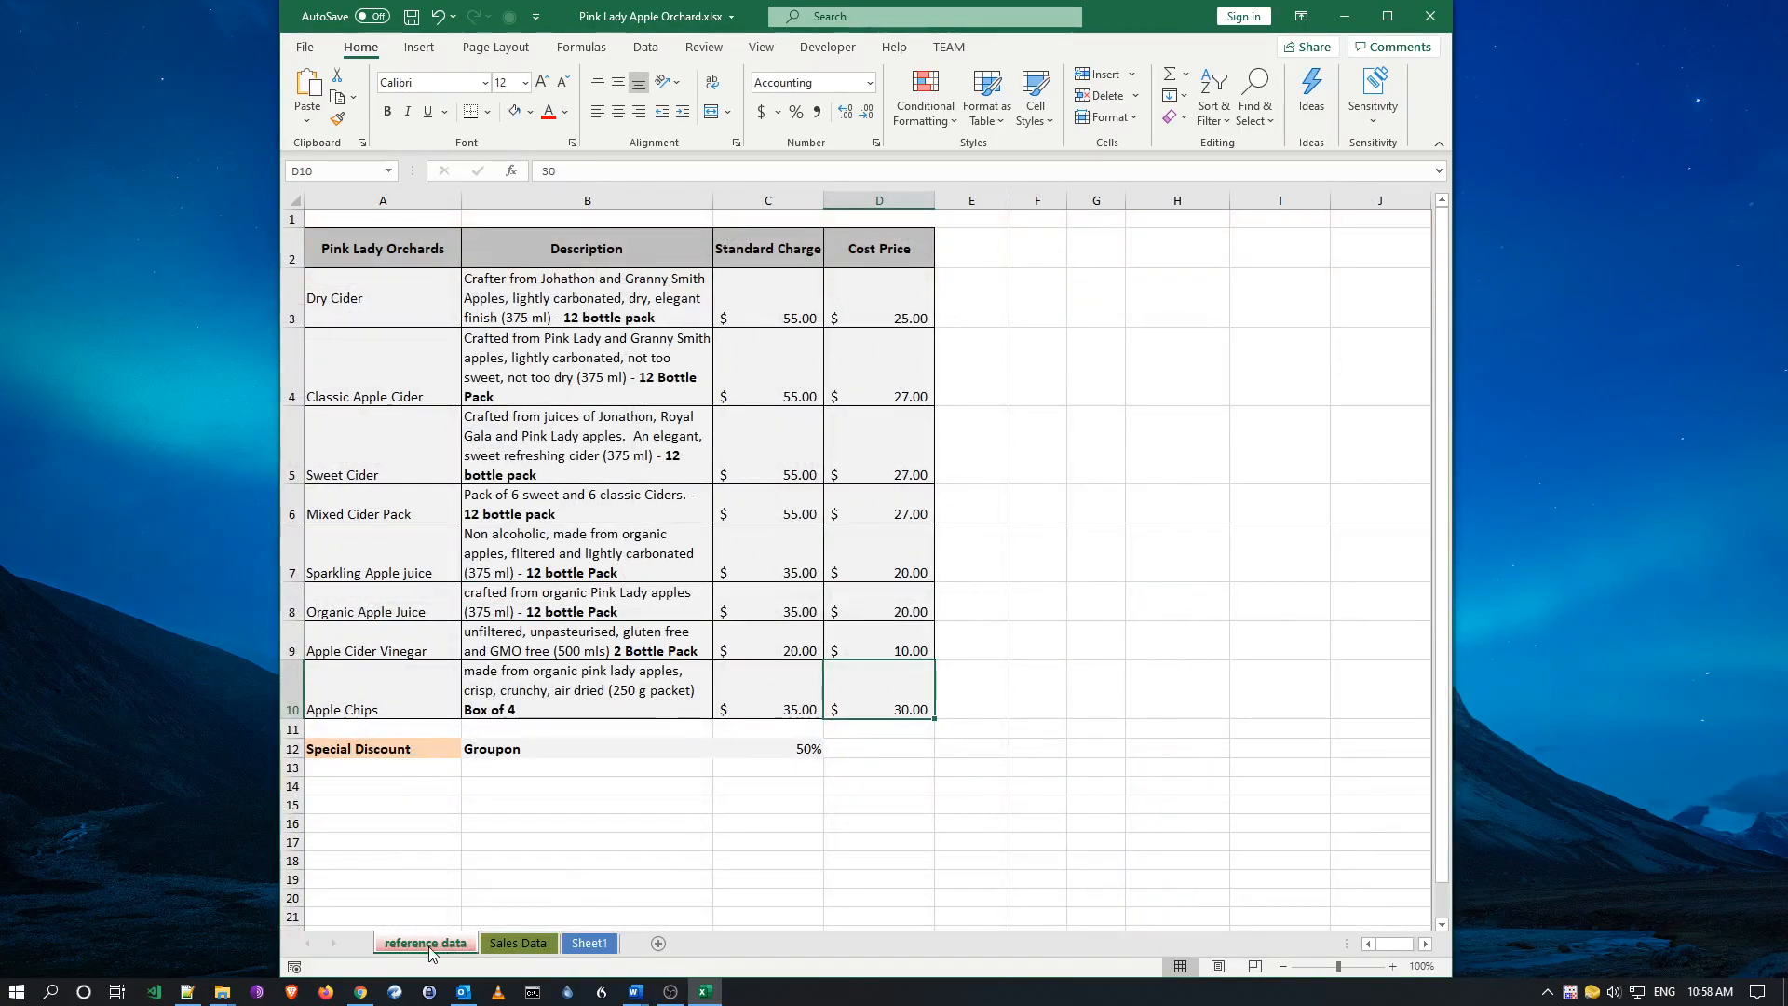
key(ctrl+Page_Down)
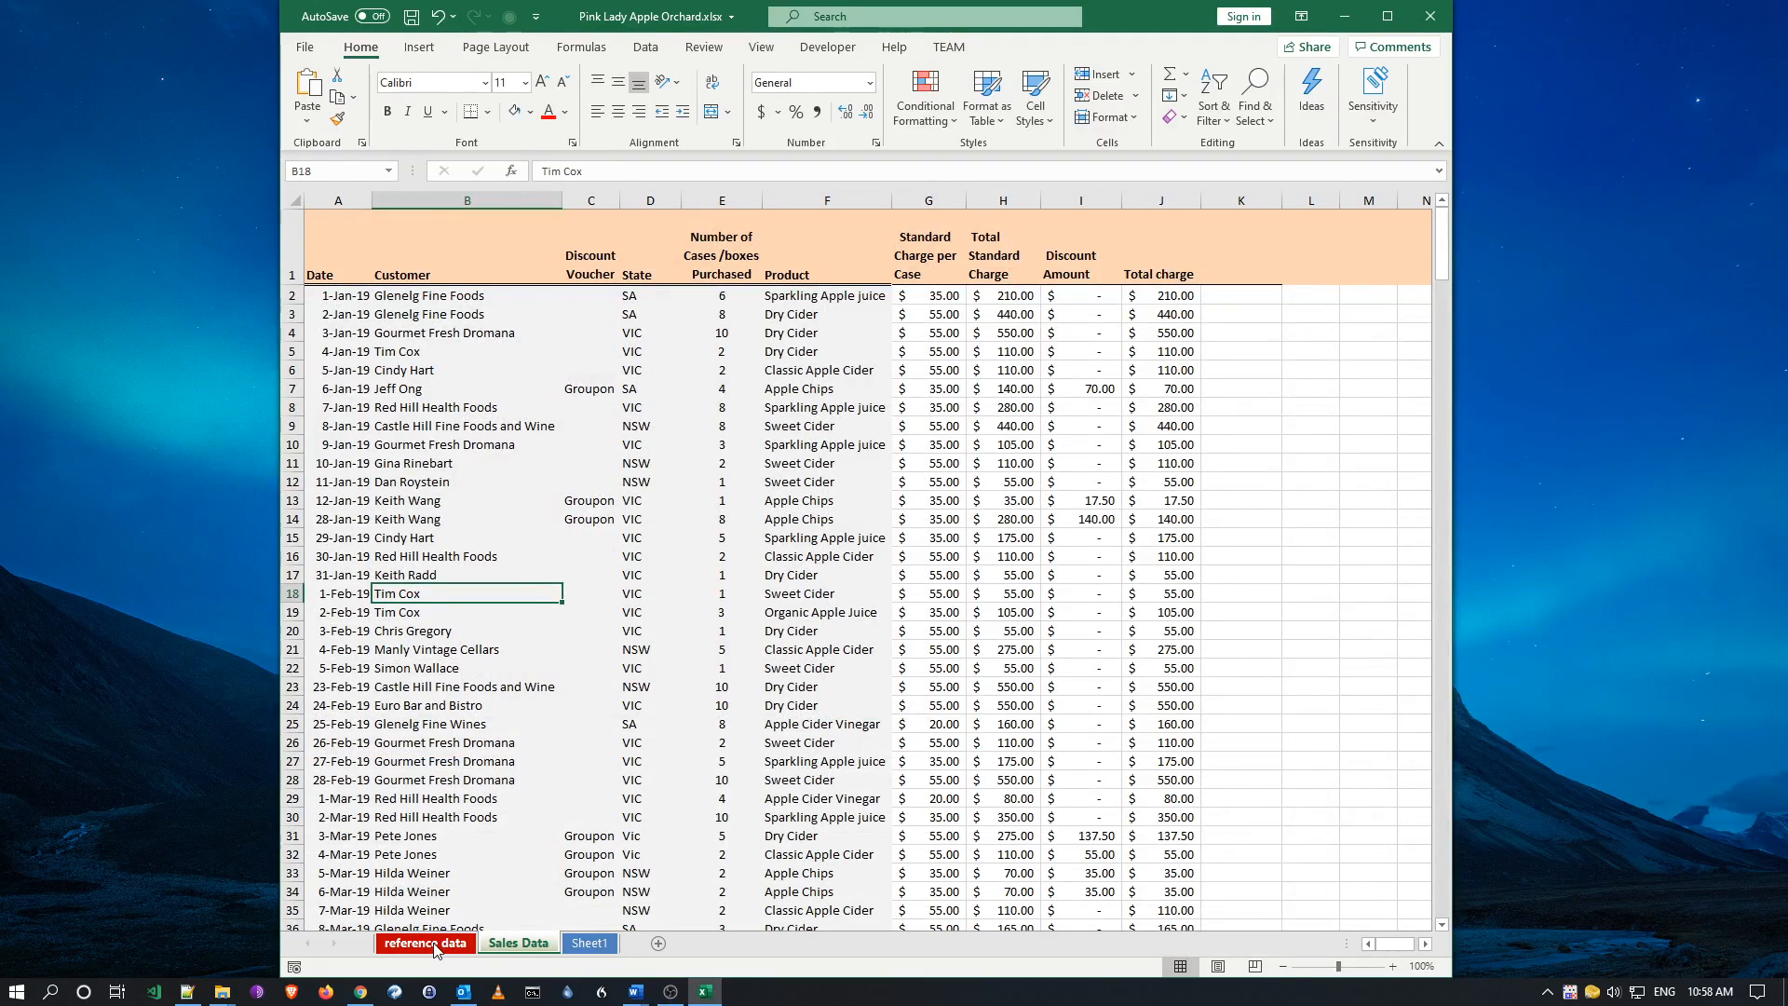
click(434, 944)
click(534, 948)
click(590, 944)
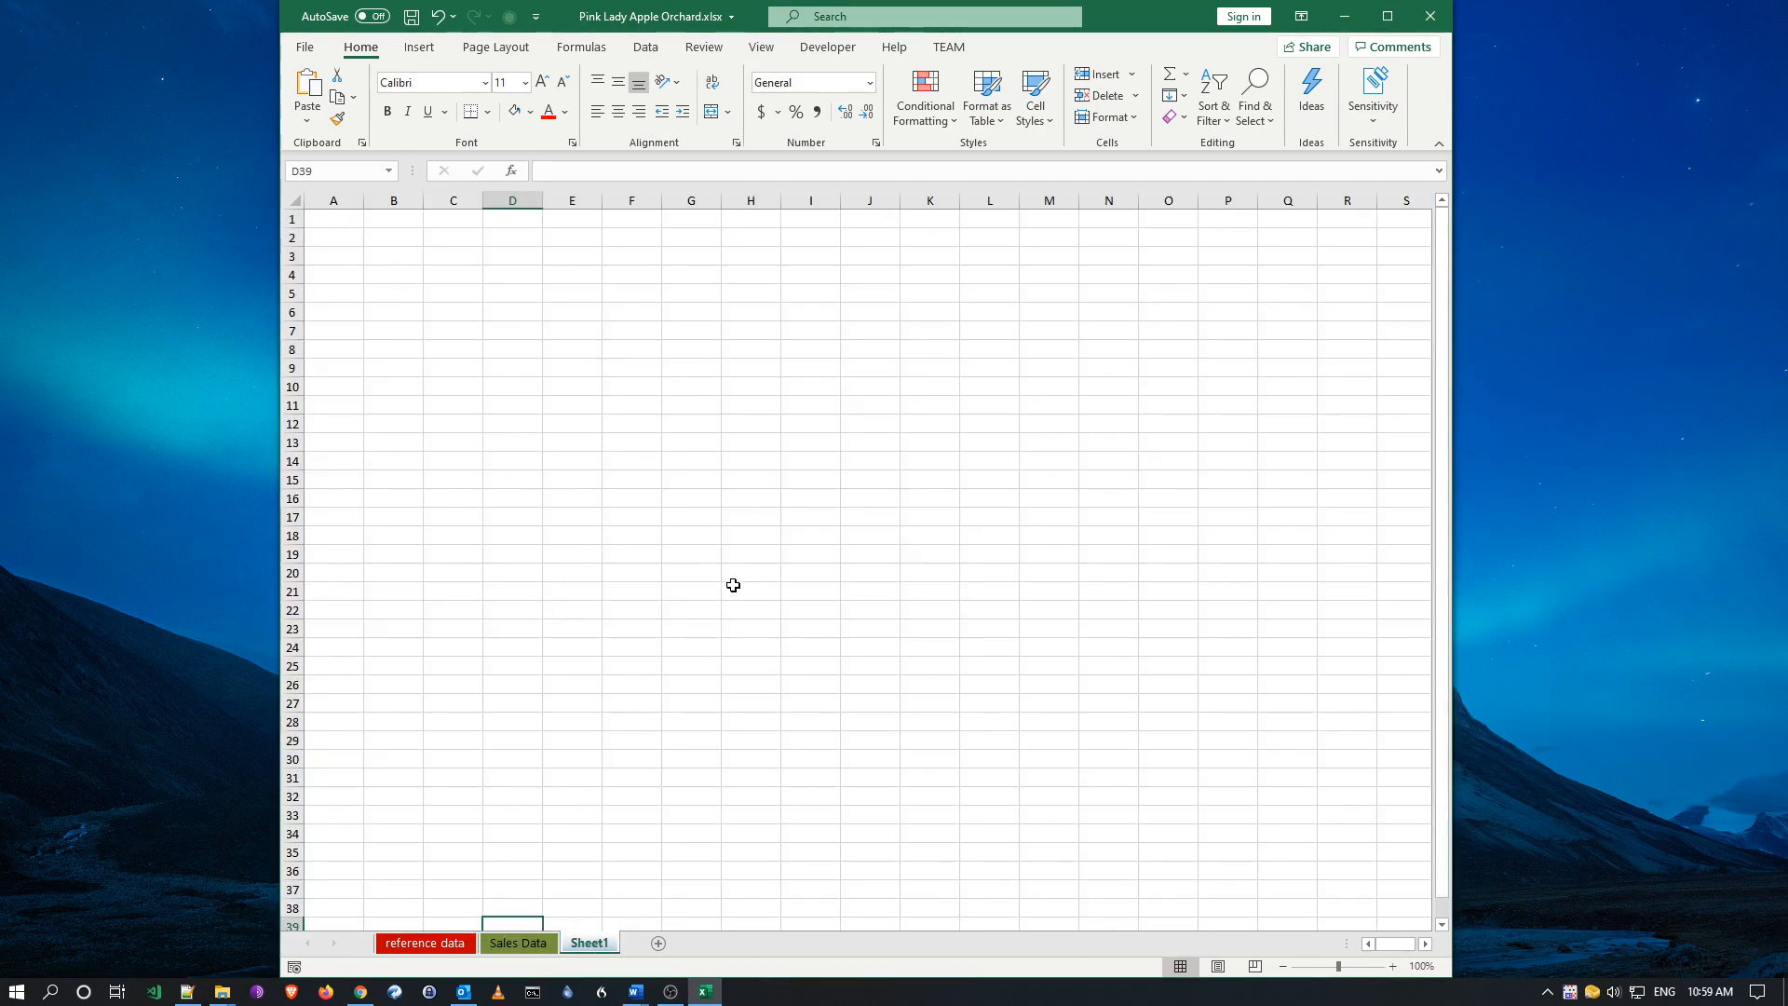
click(519, 944)
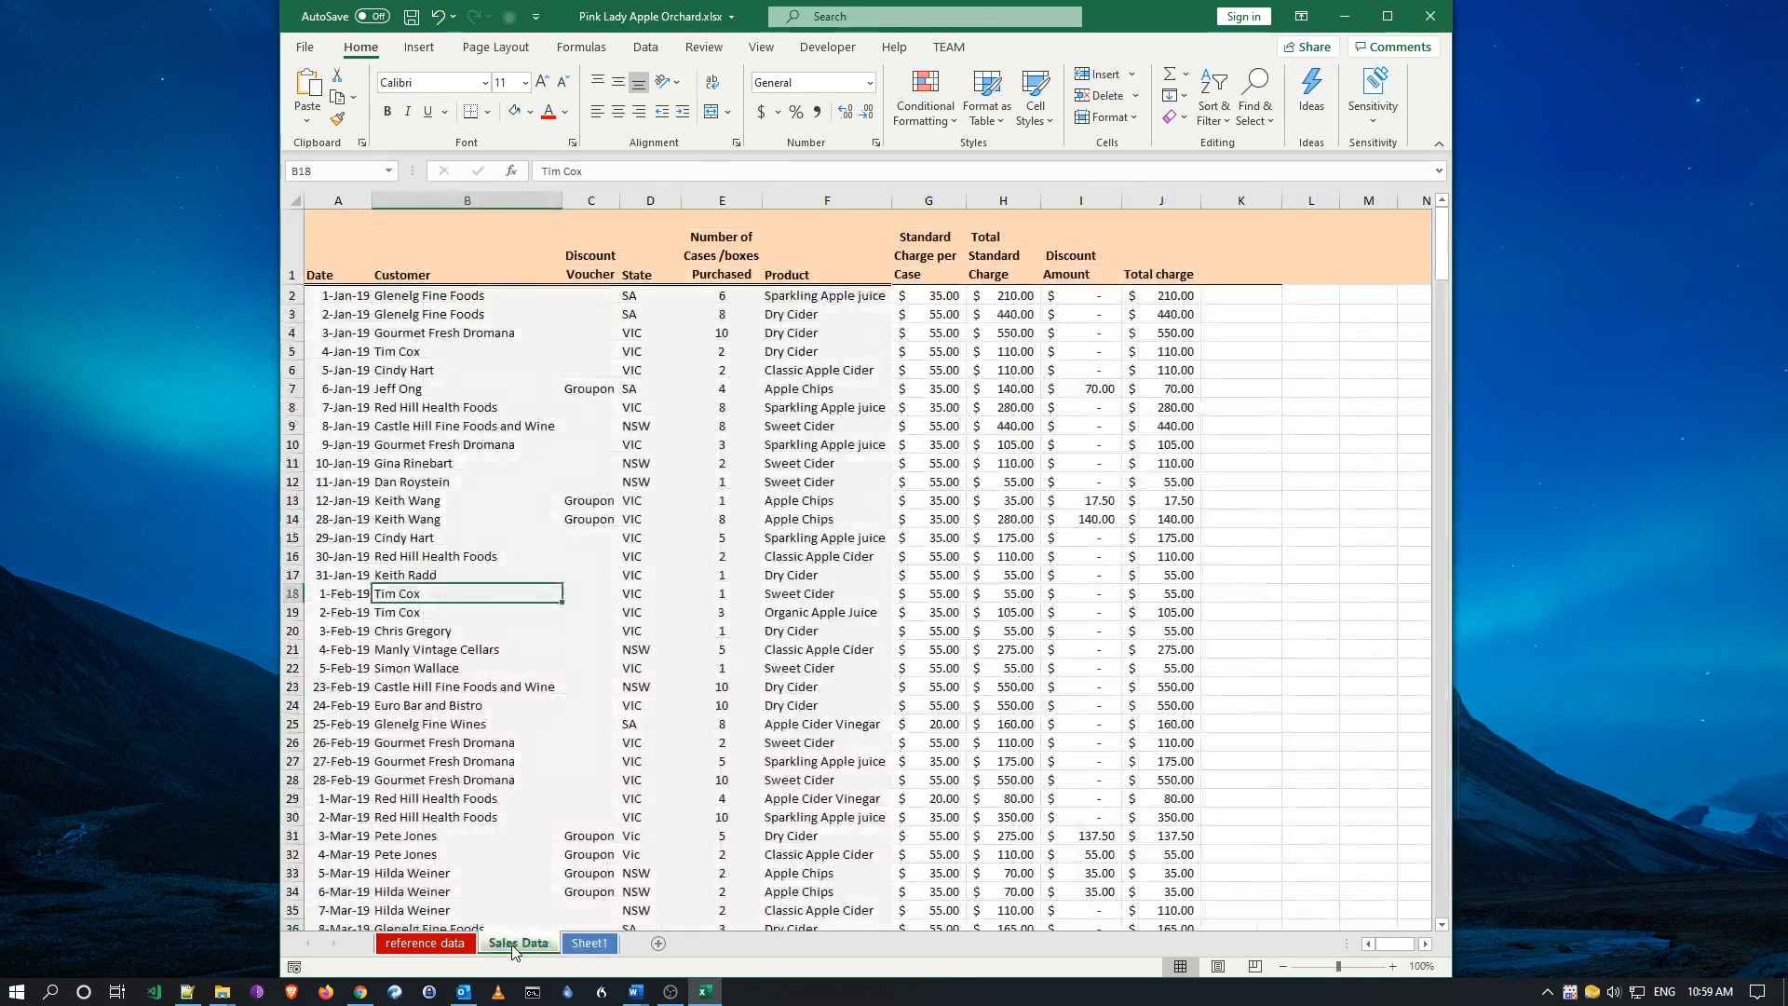
click(436, 944)
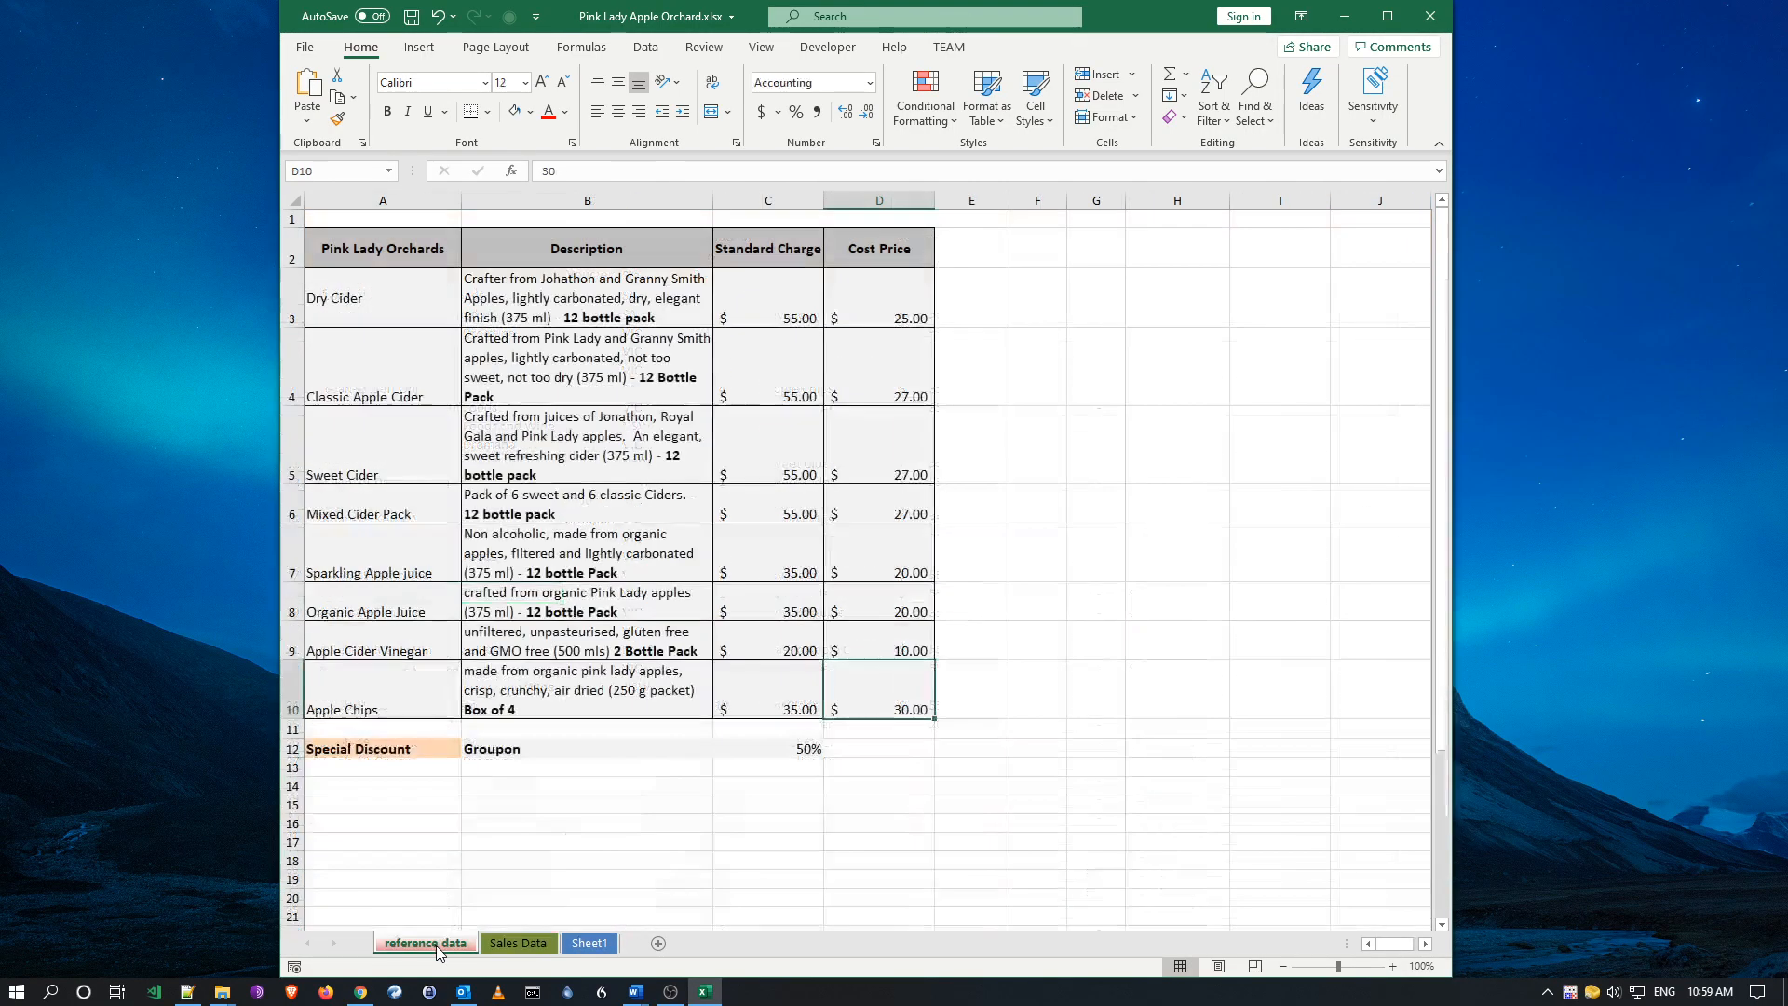
- Inspect the Product cell F2 and the Discount Voucher cells in rows 2 to 6 on the Sales Data sheet
click(527, 943)
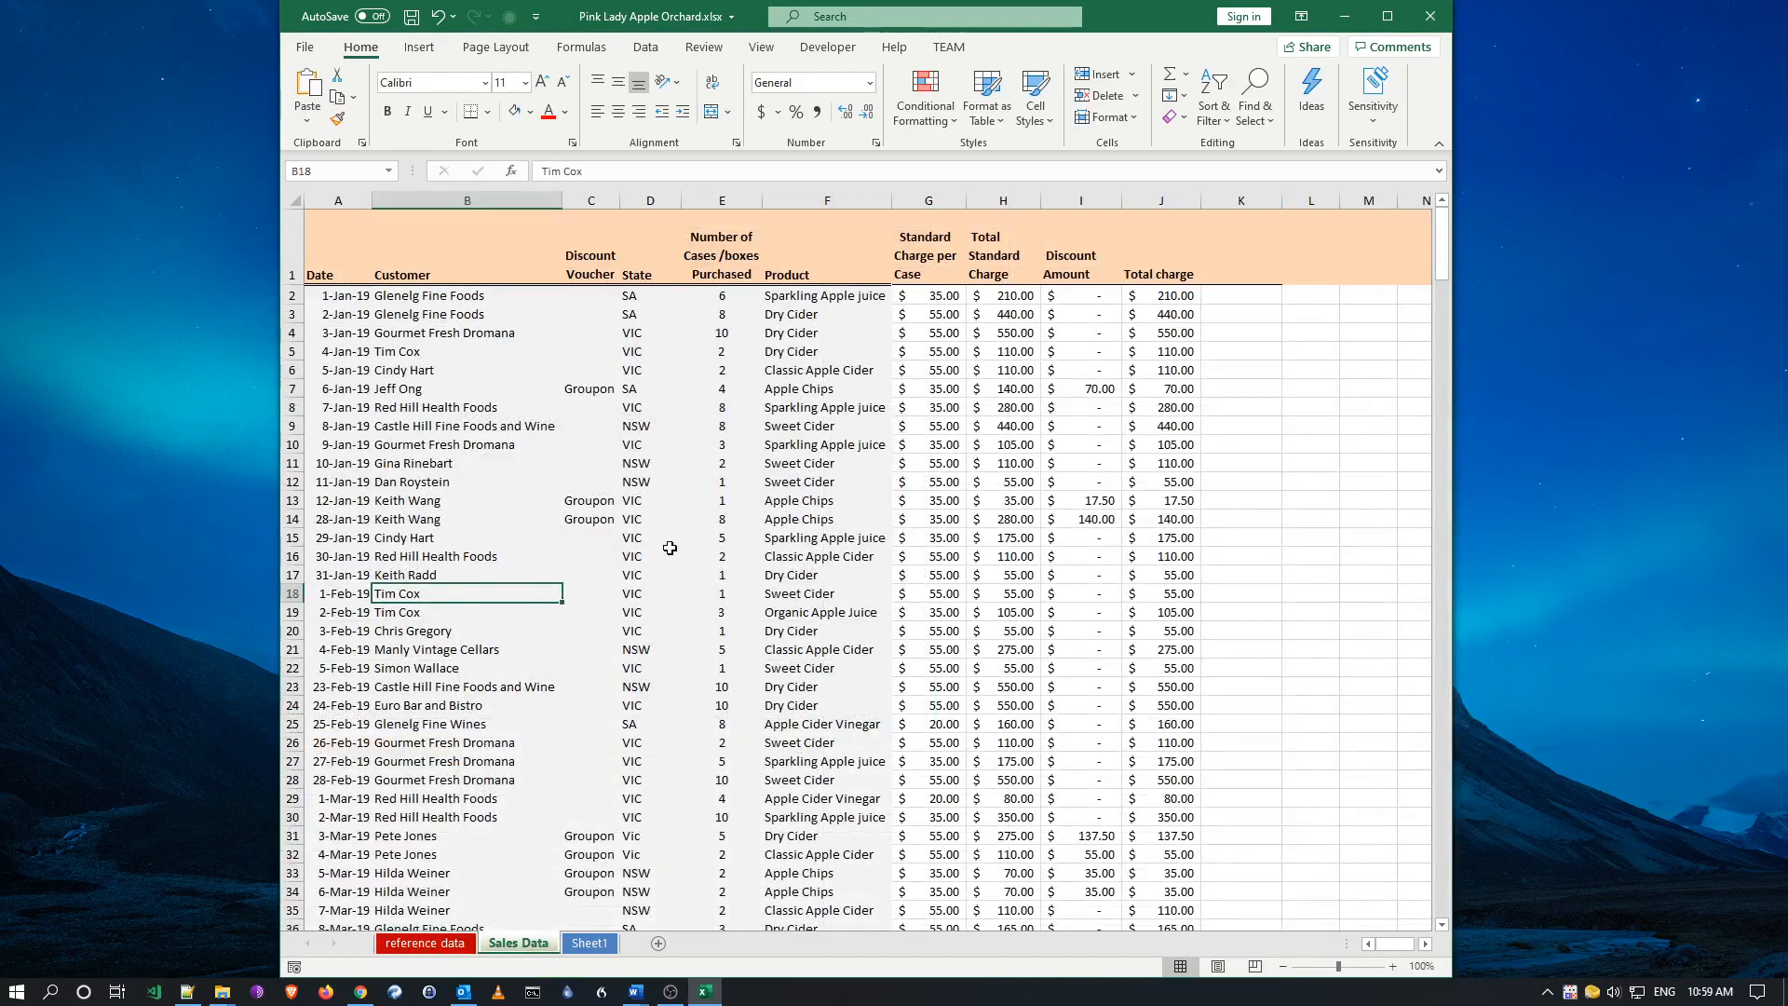
click(791, 298)
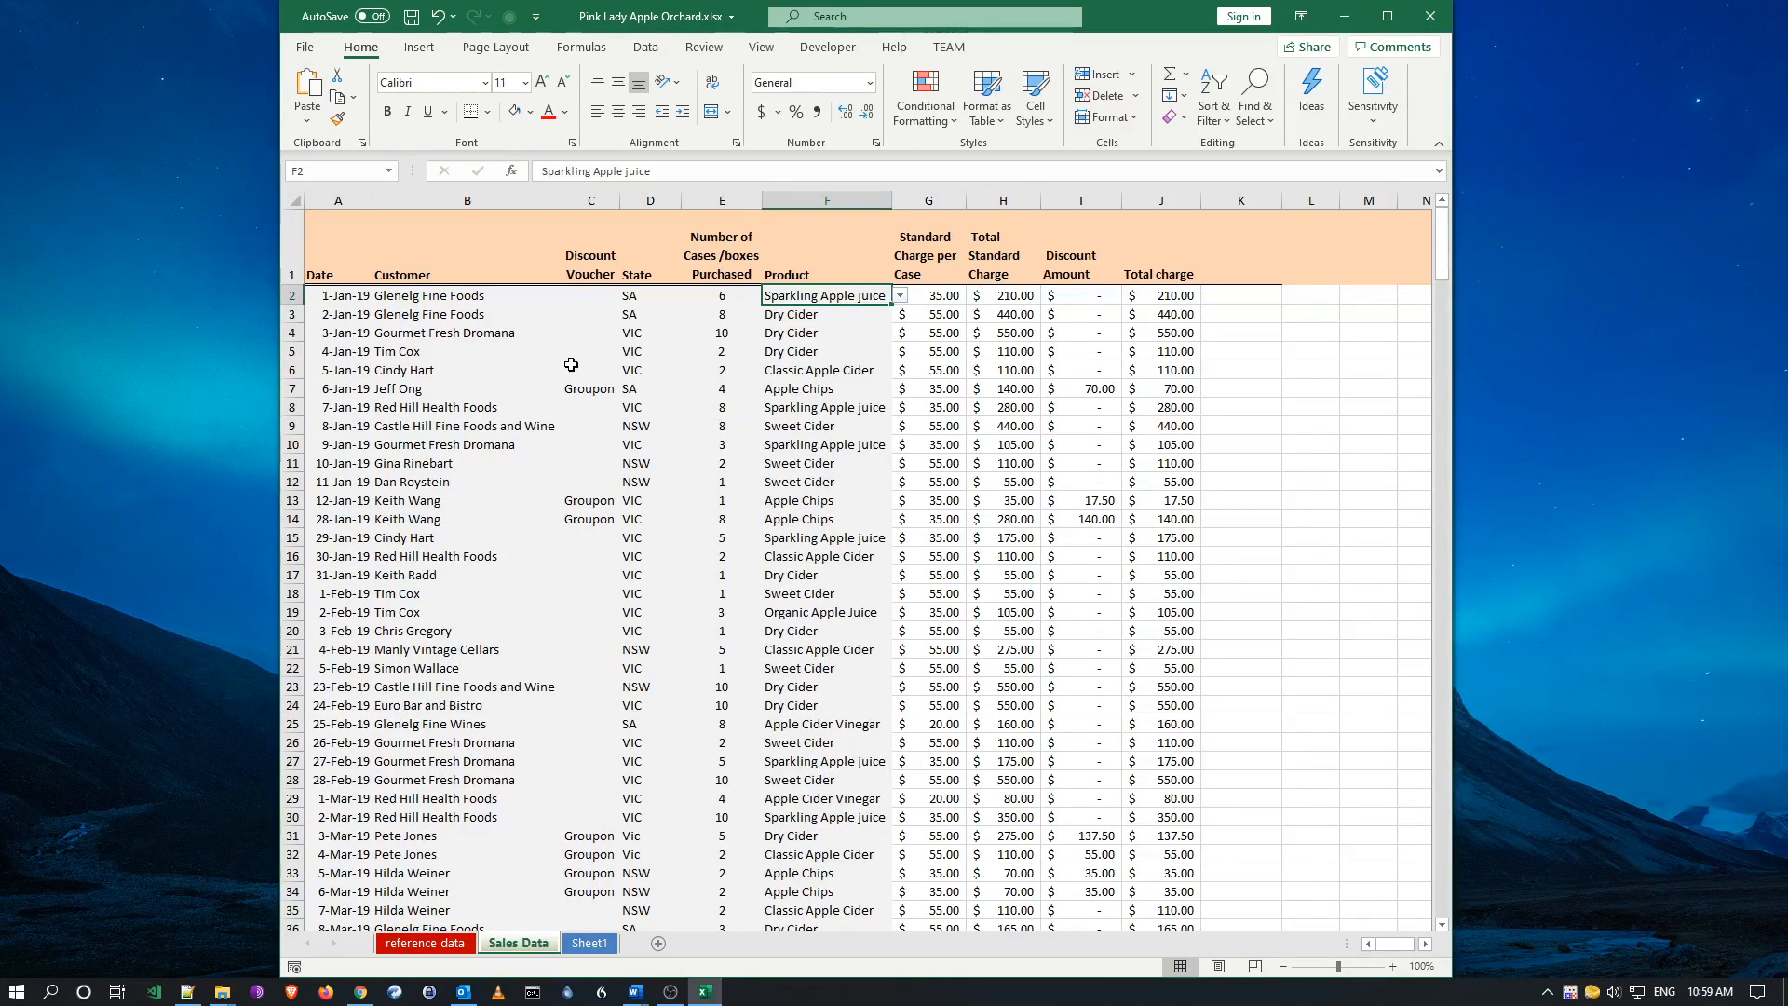
click(579, 298)
click(583, 318)
click(582, 346)
click(584, 368)
click(584, 315)
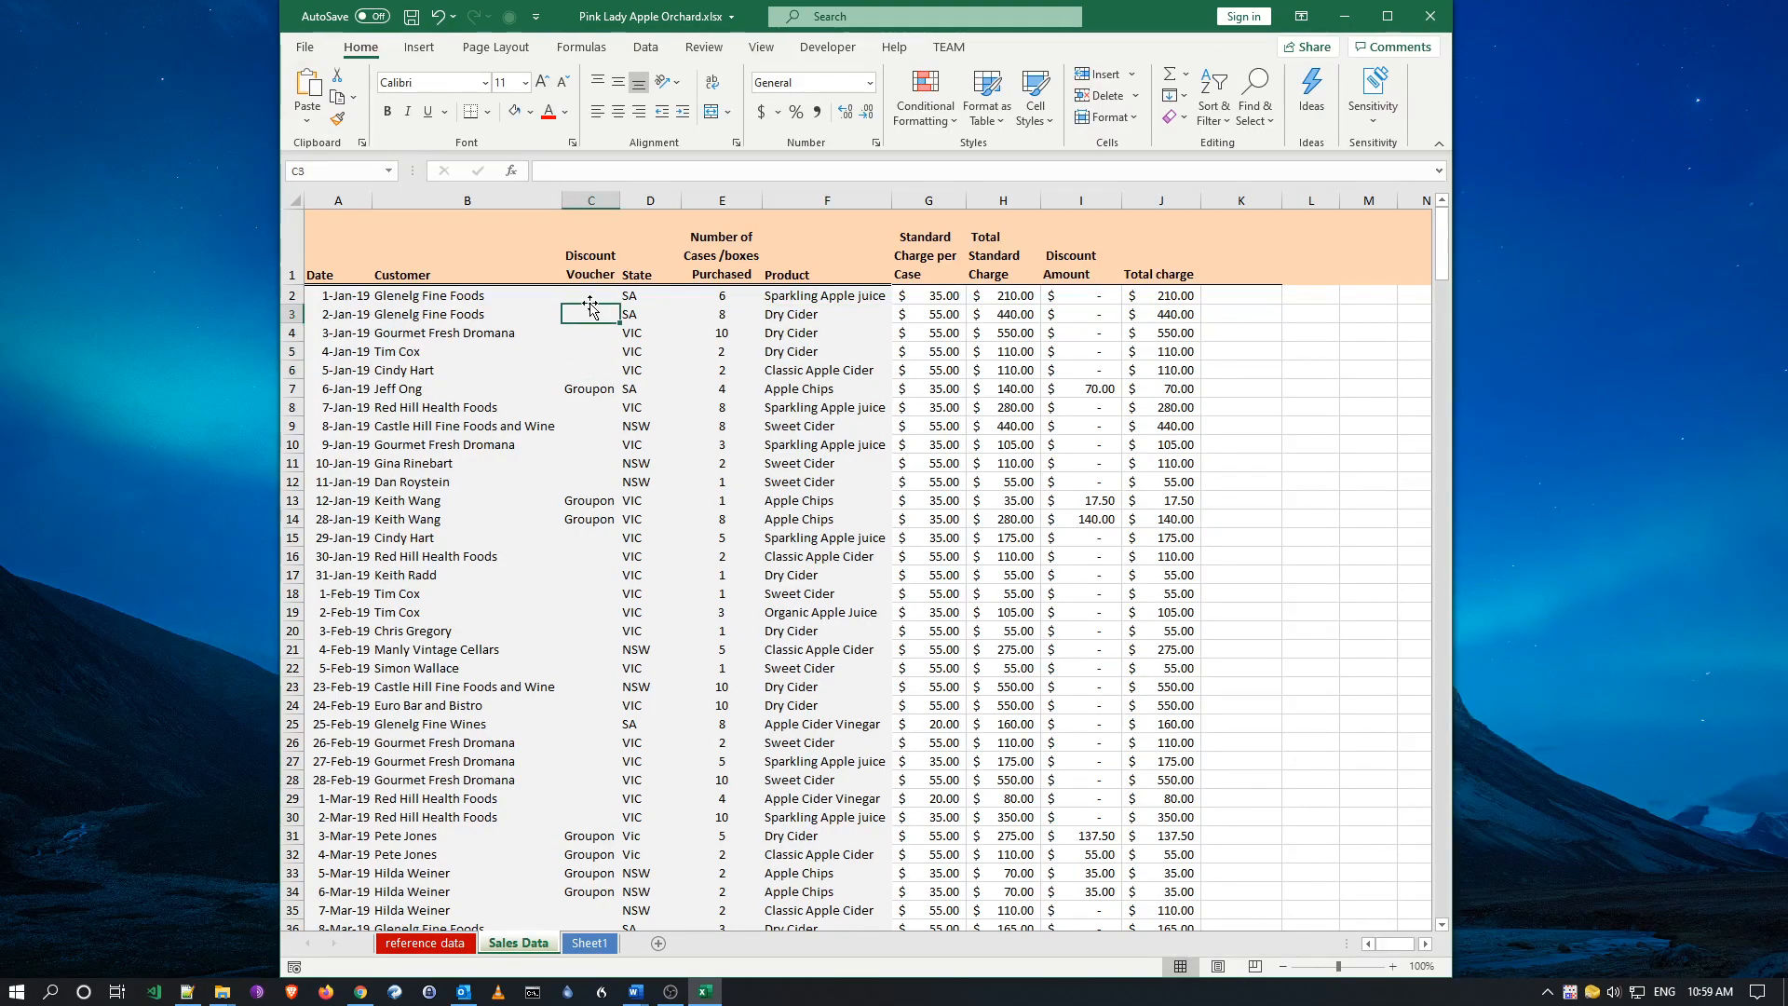
- Search the entire workbook for all cells containing a space
click(587, 296)
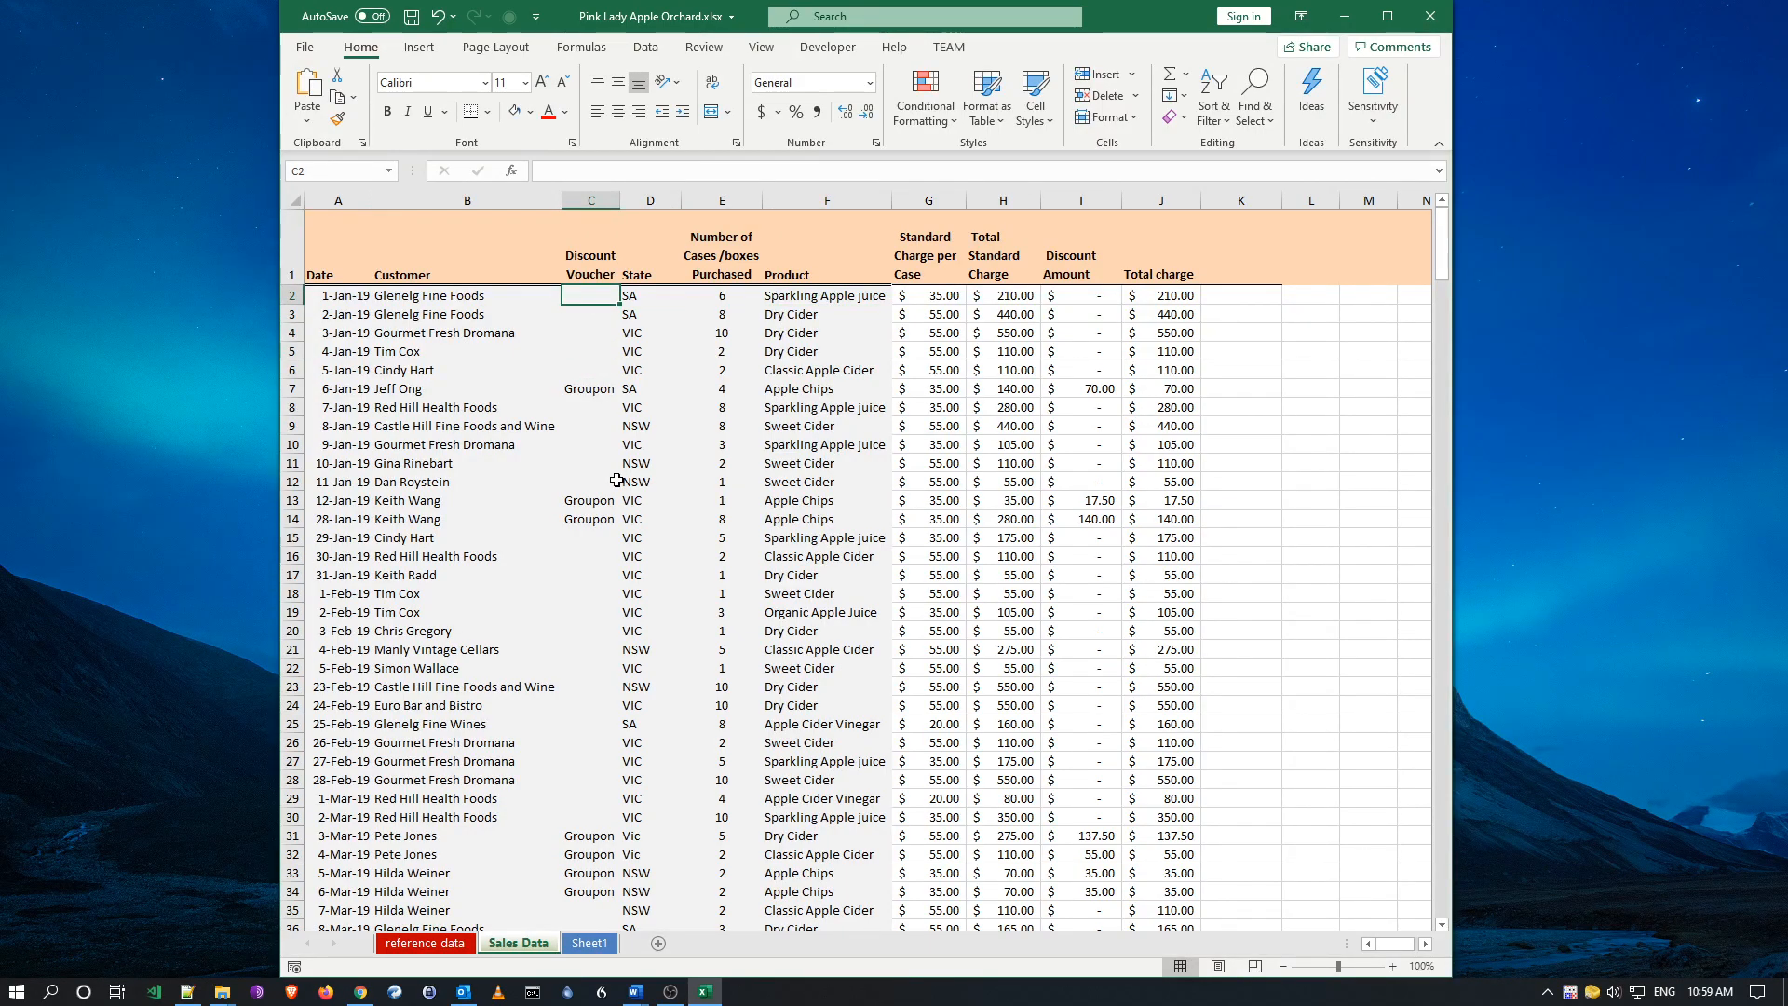
key(ctrl+f)
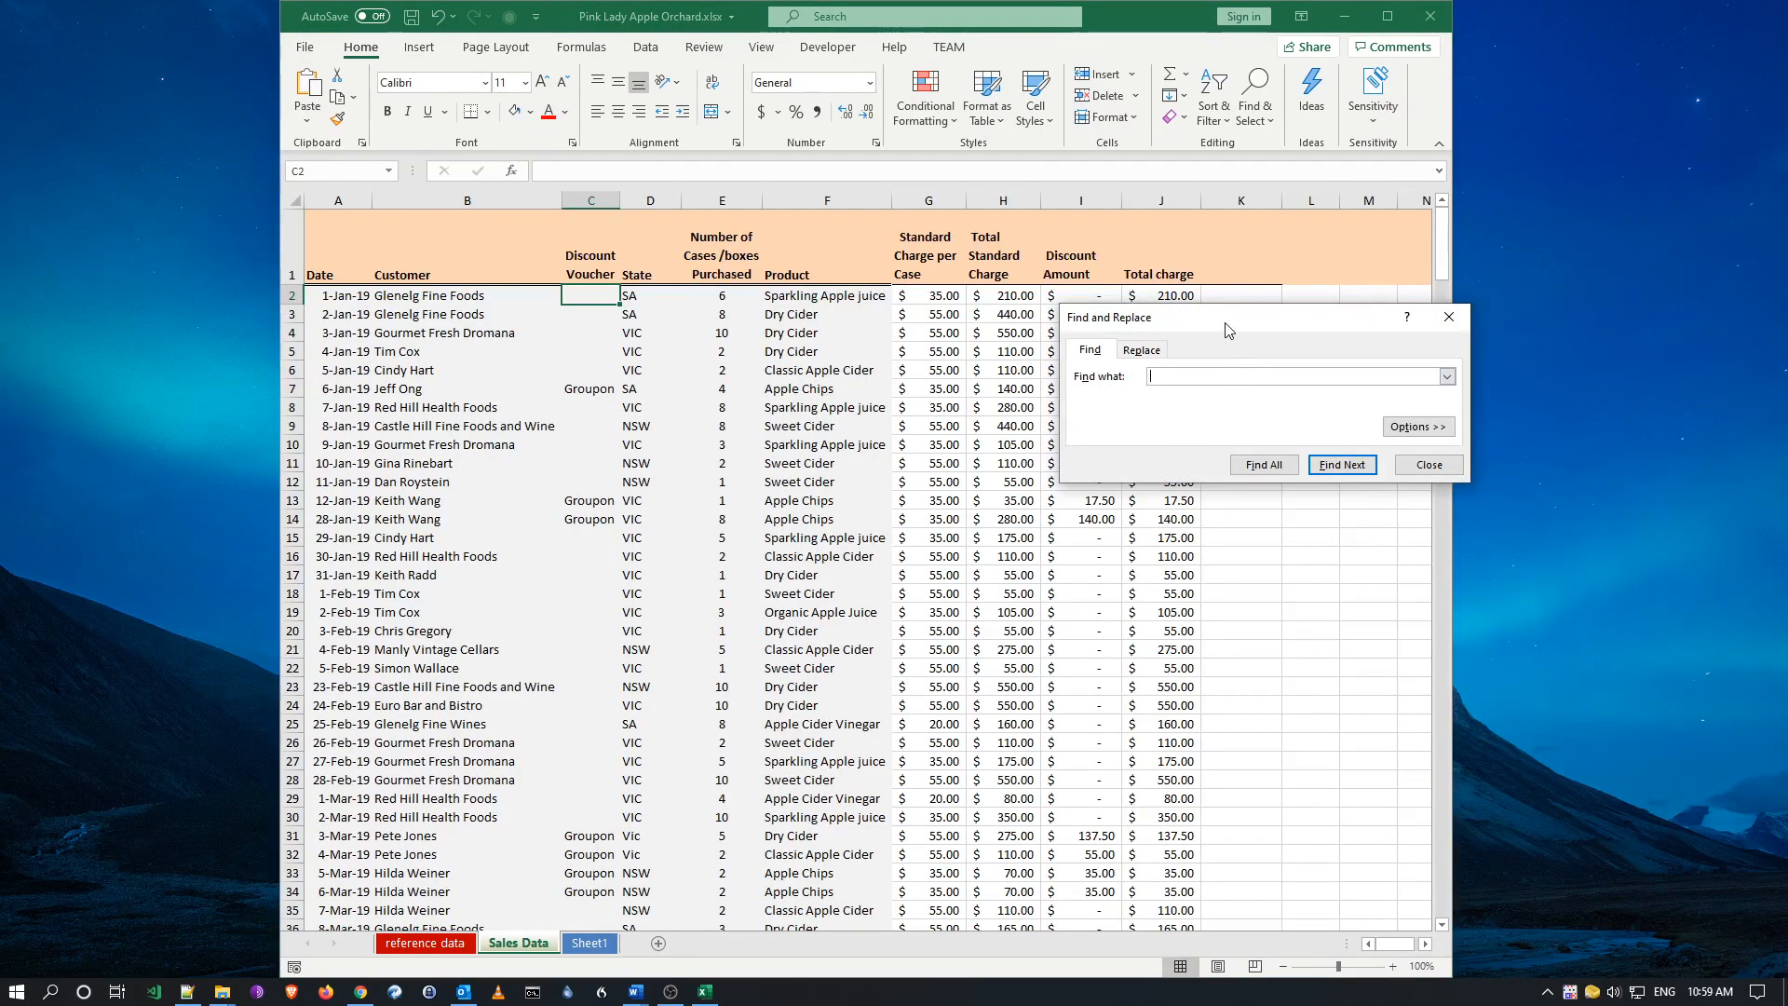
drag(1227, 330, 1022, 341)
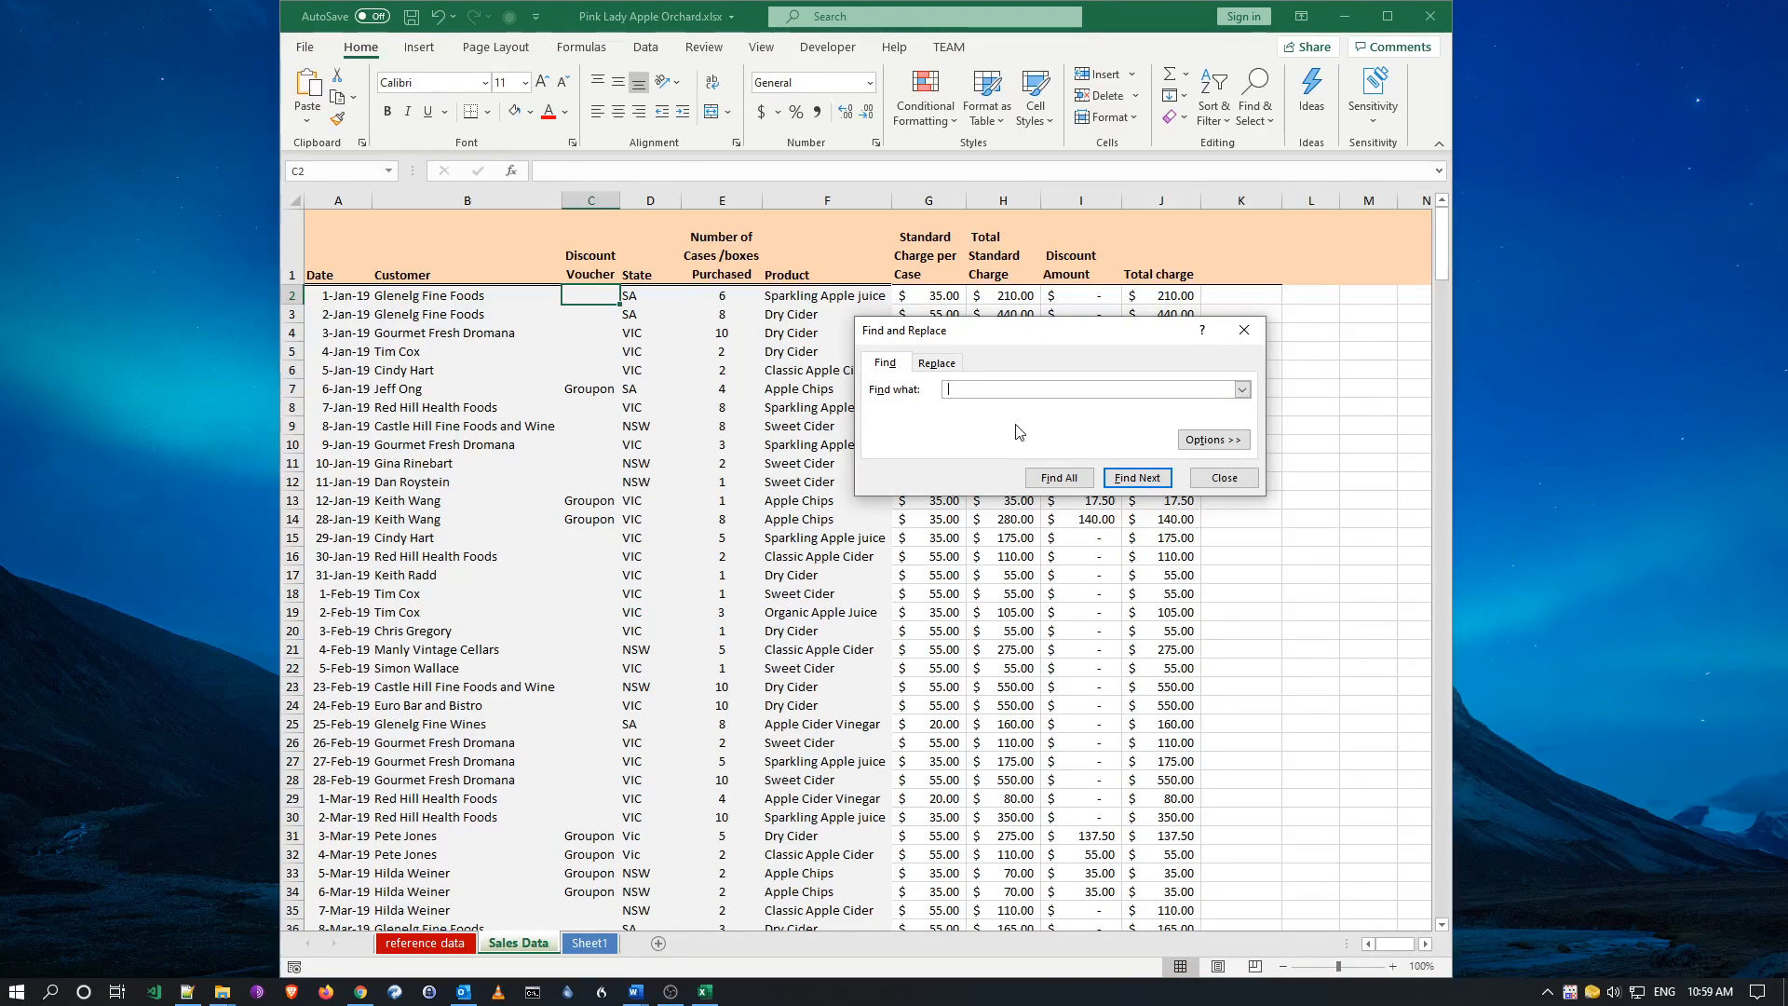
click(1201, 442)
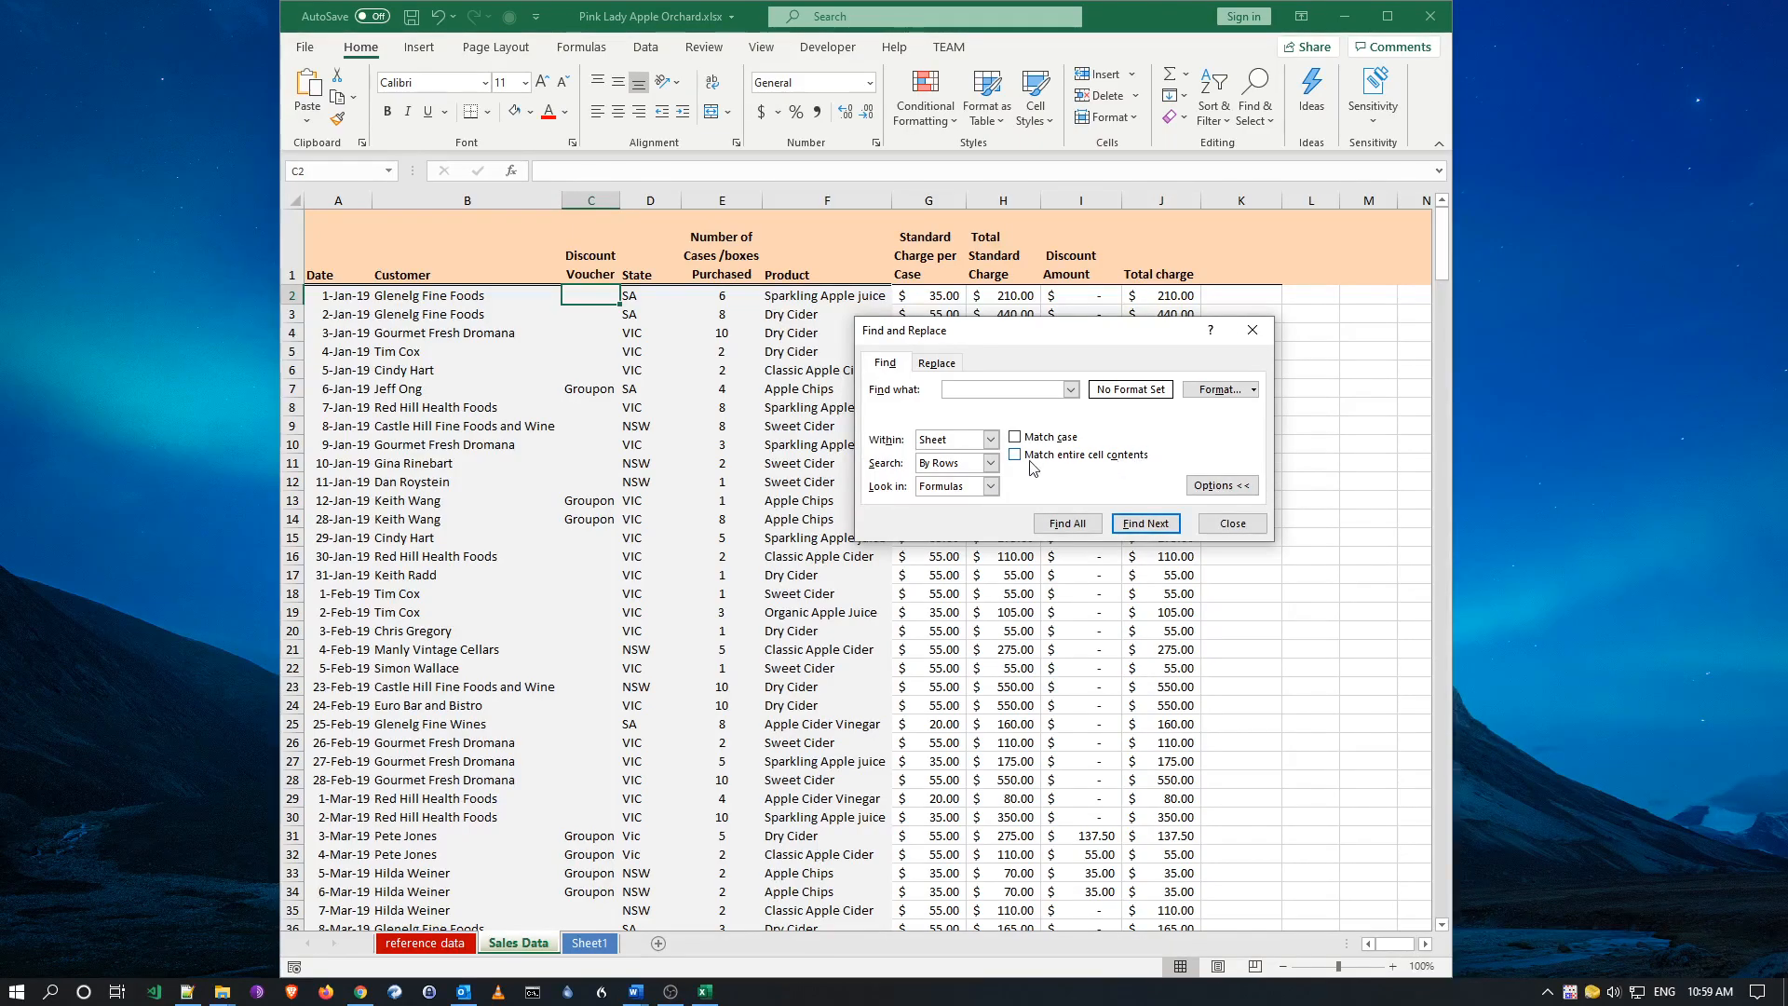
click(992, 441)
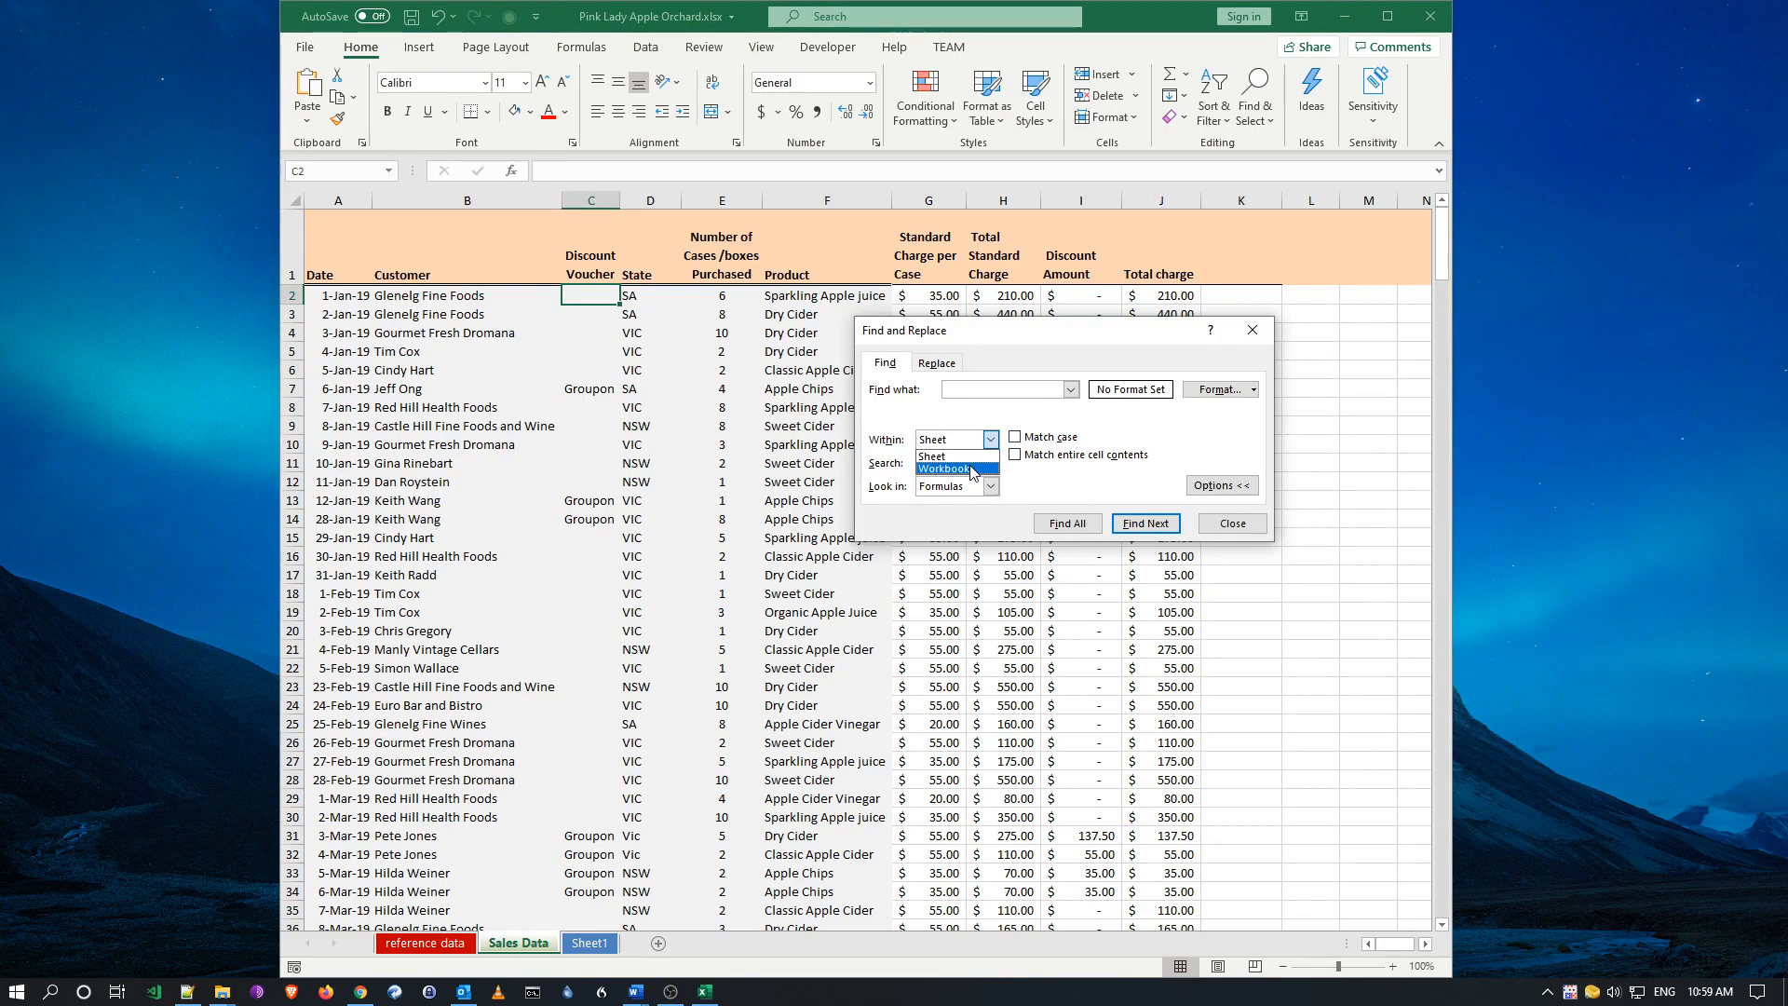
click(971, 468)
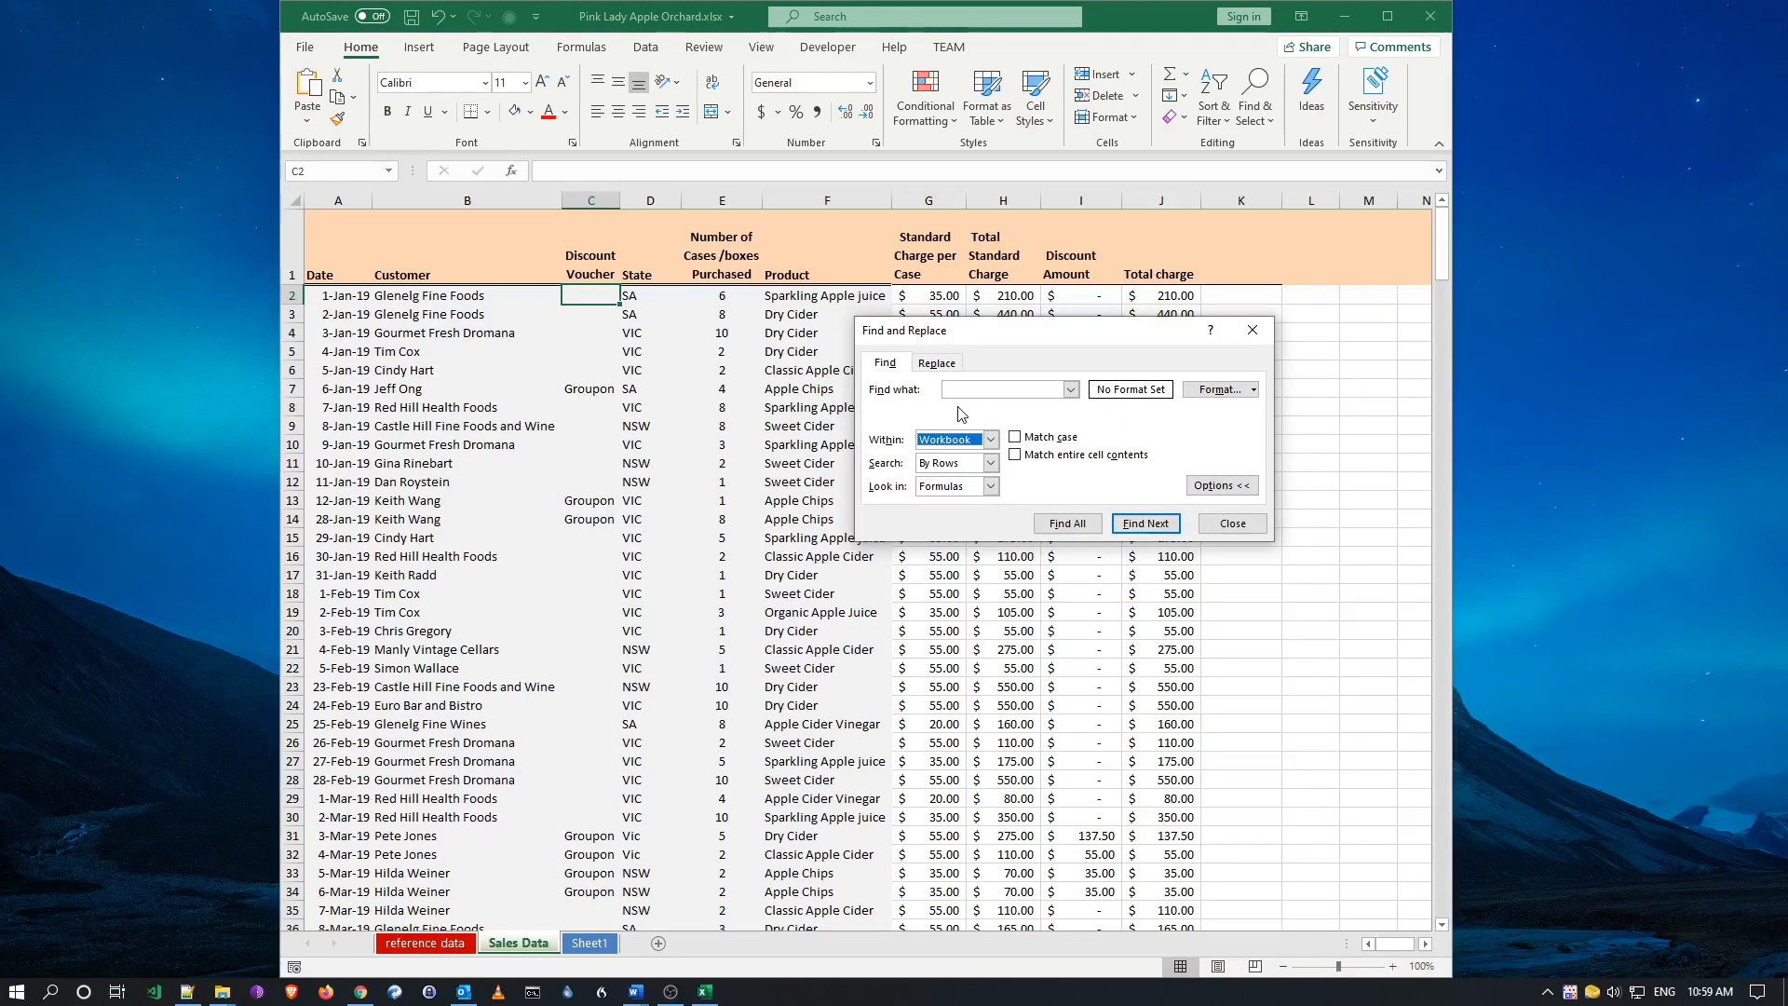
click(1076, 525)
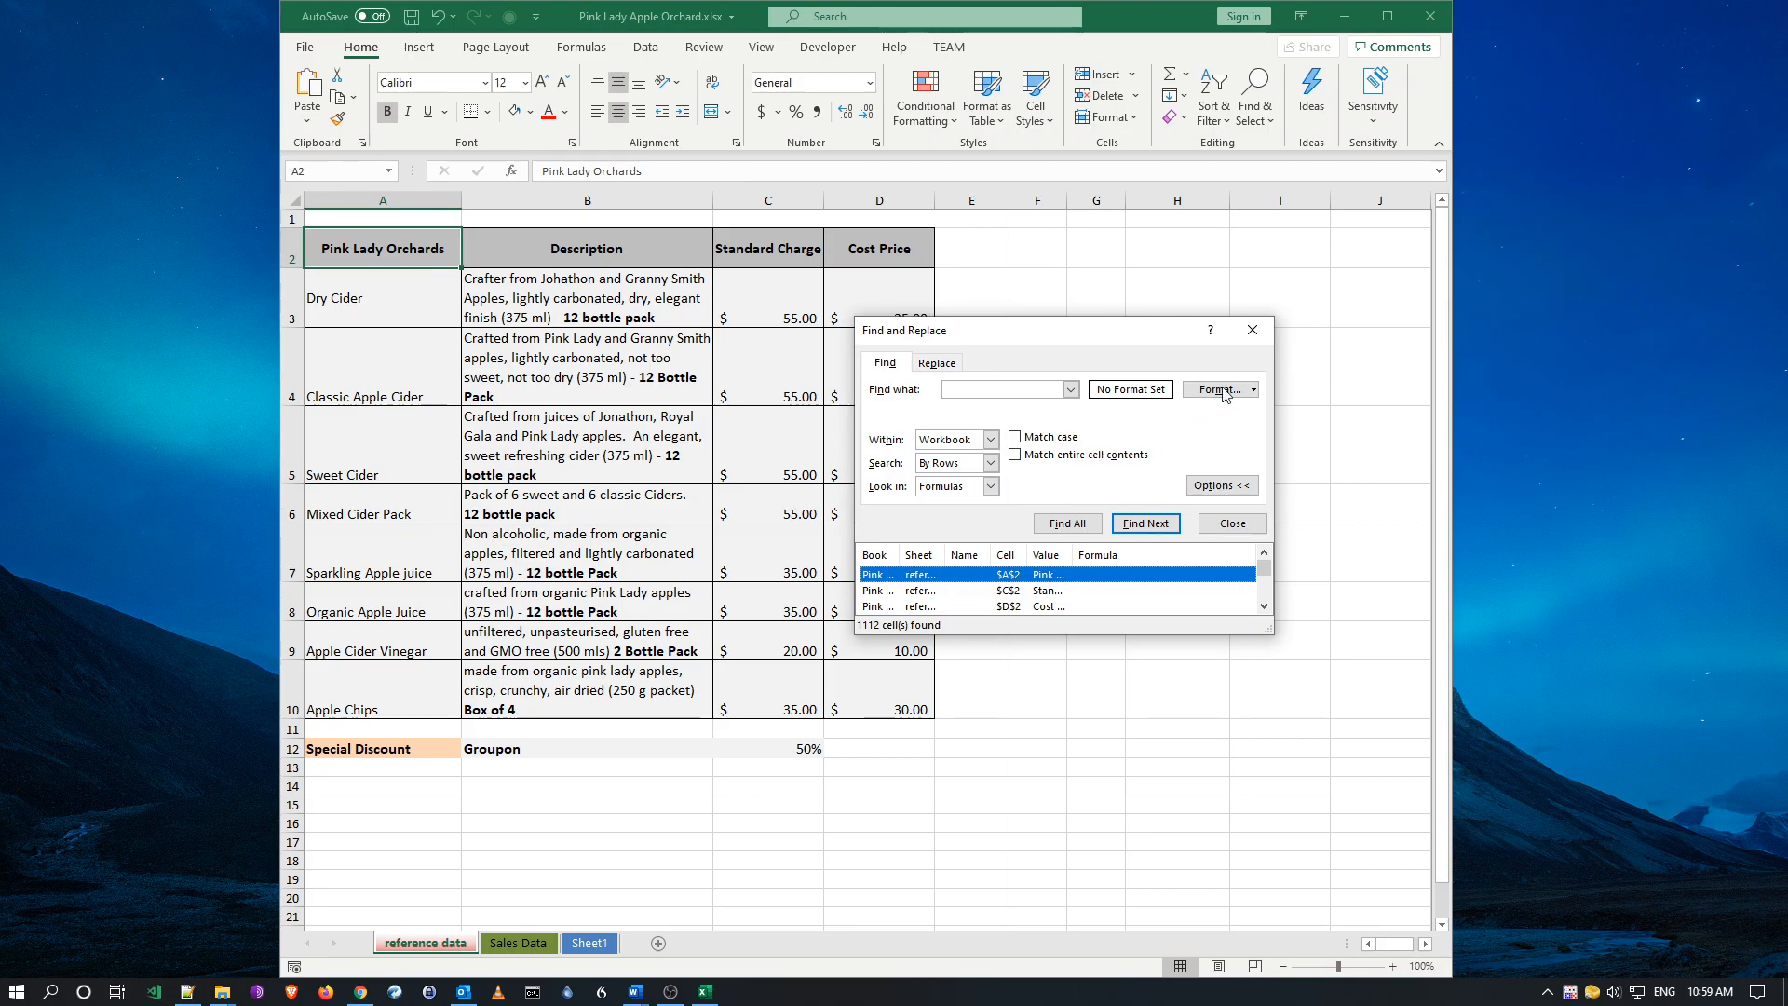
- Search the workbook for cells whose entire contents are a single space, and return to the Sales Data sheet
click(1016, 456)
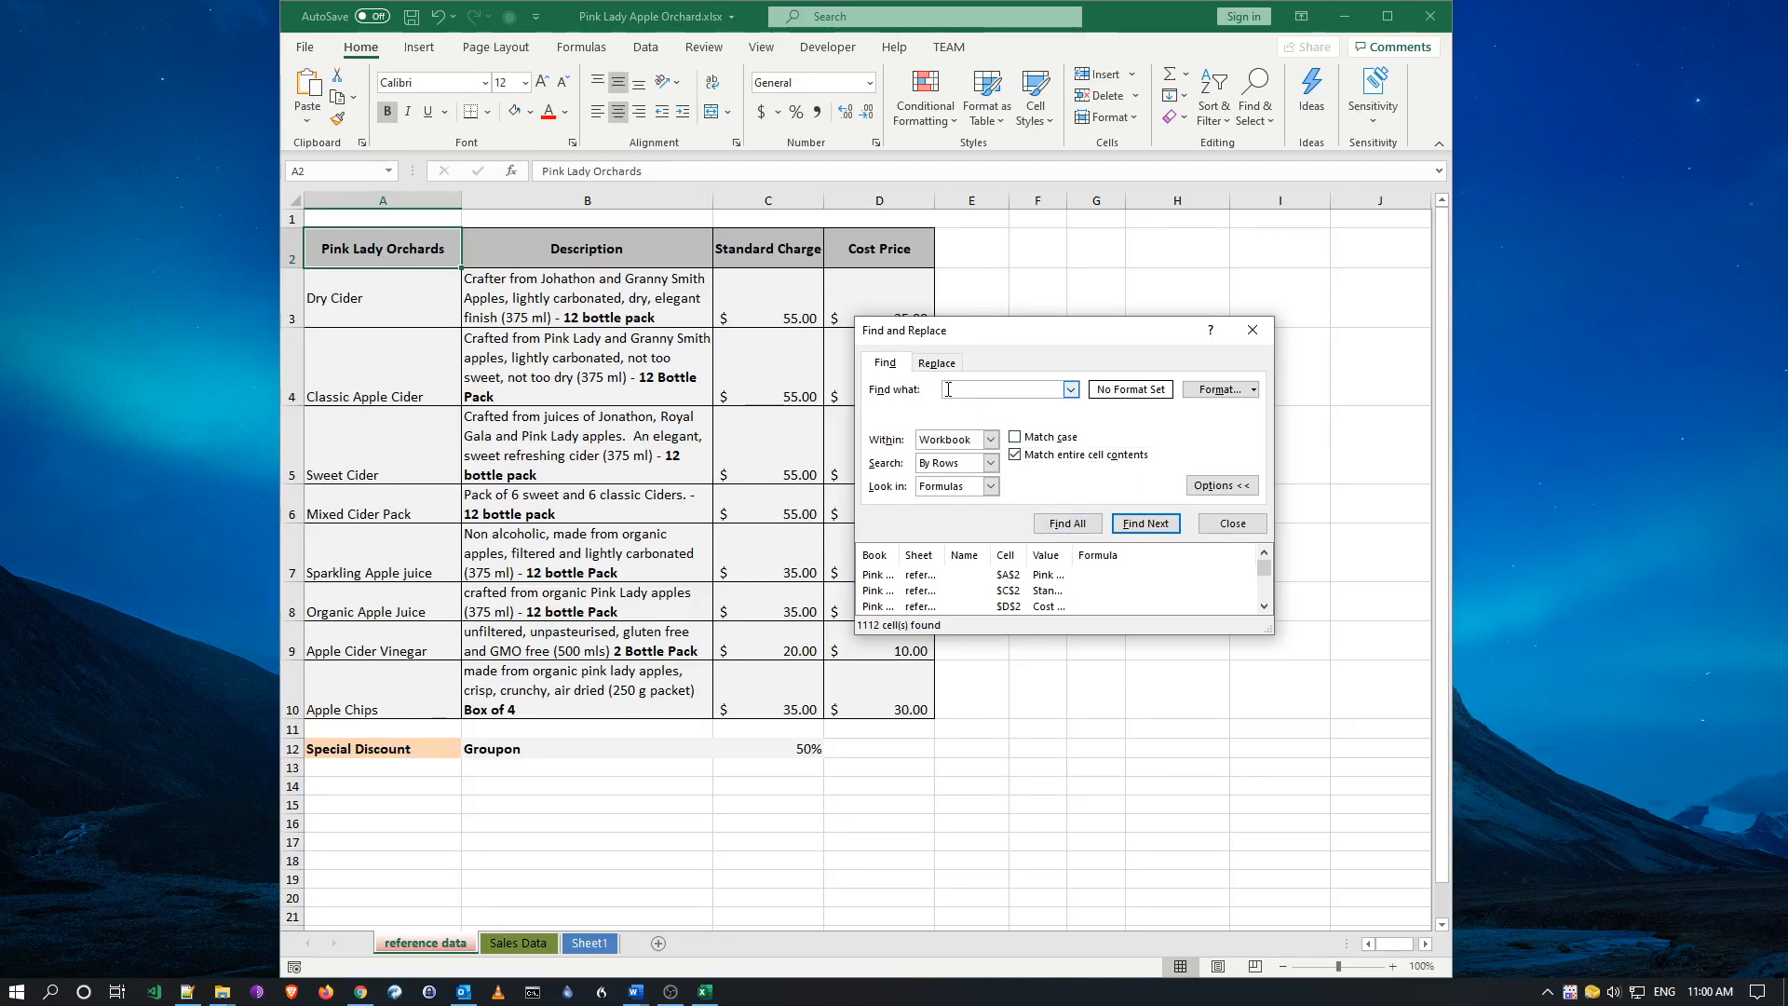
click(1073, 524)
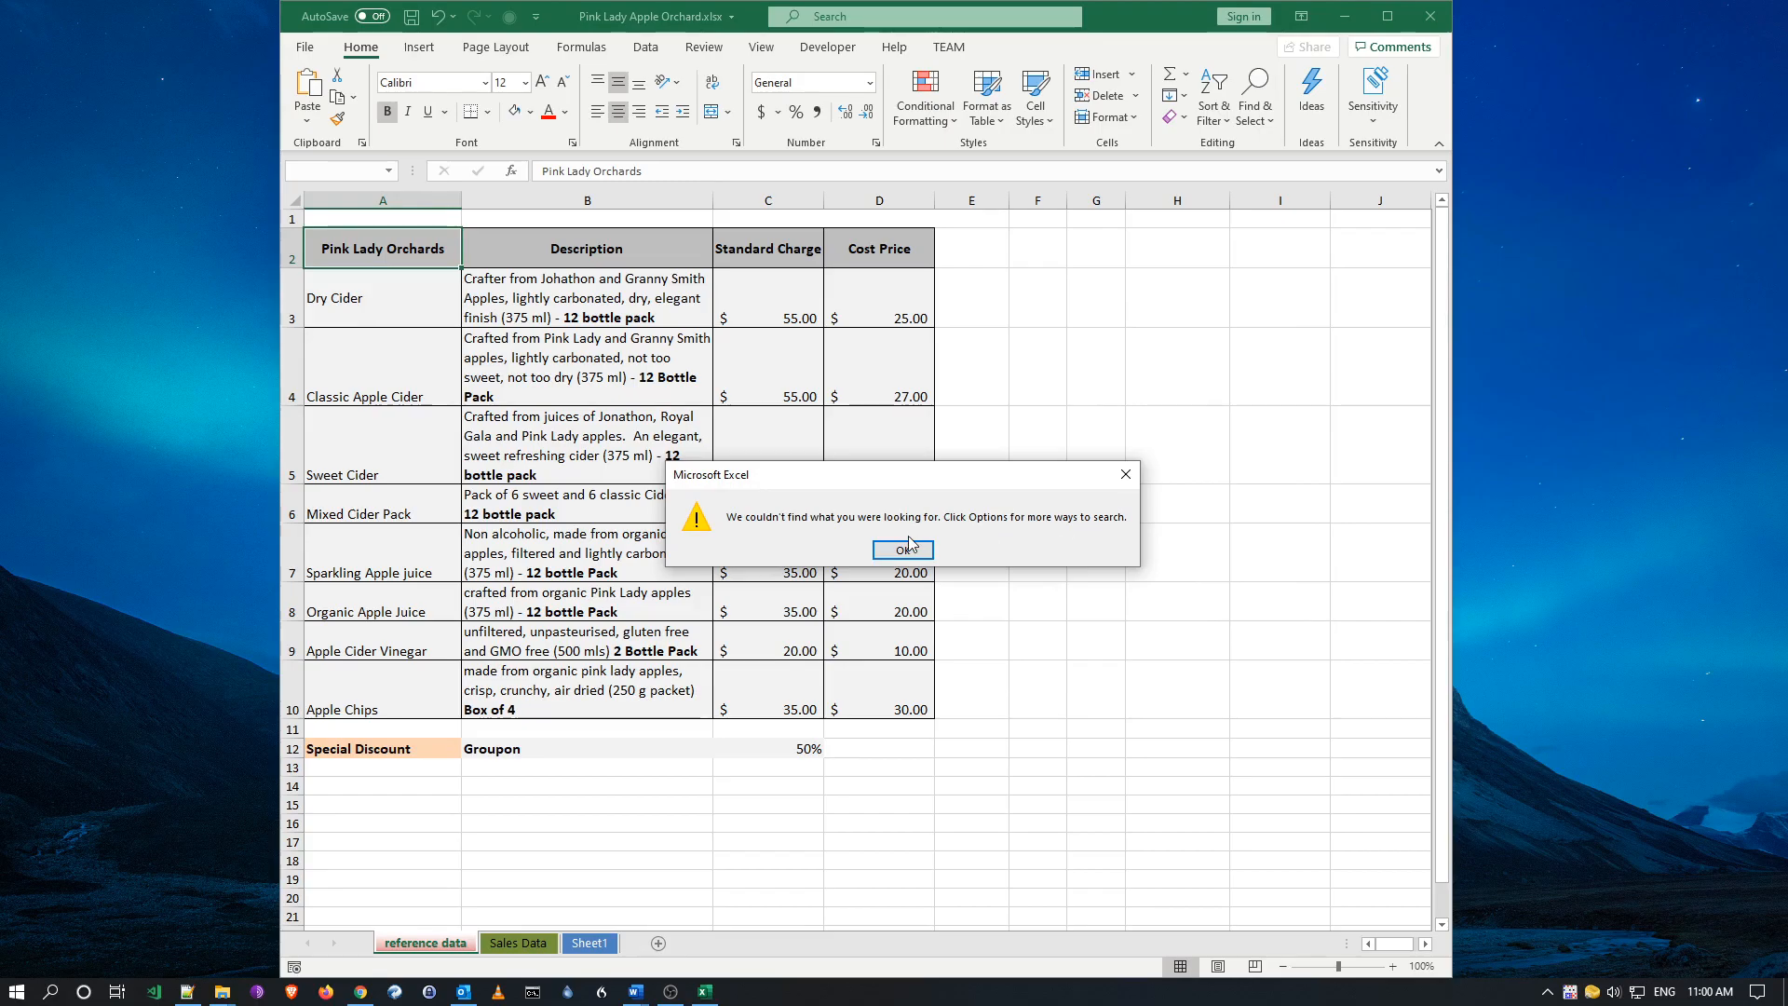
click(902, 550)
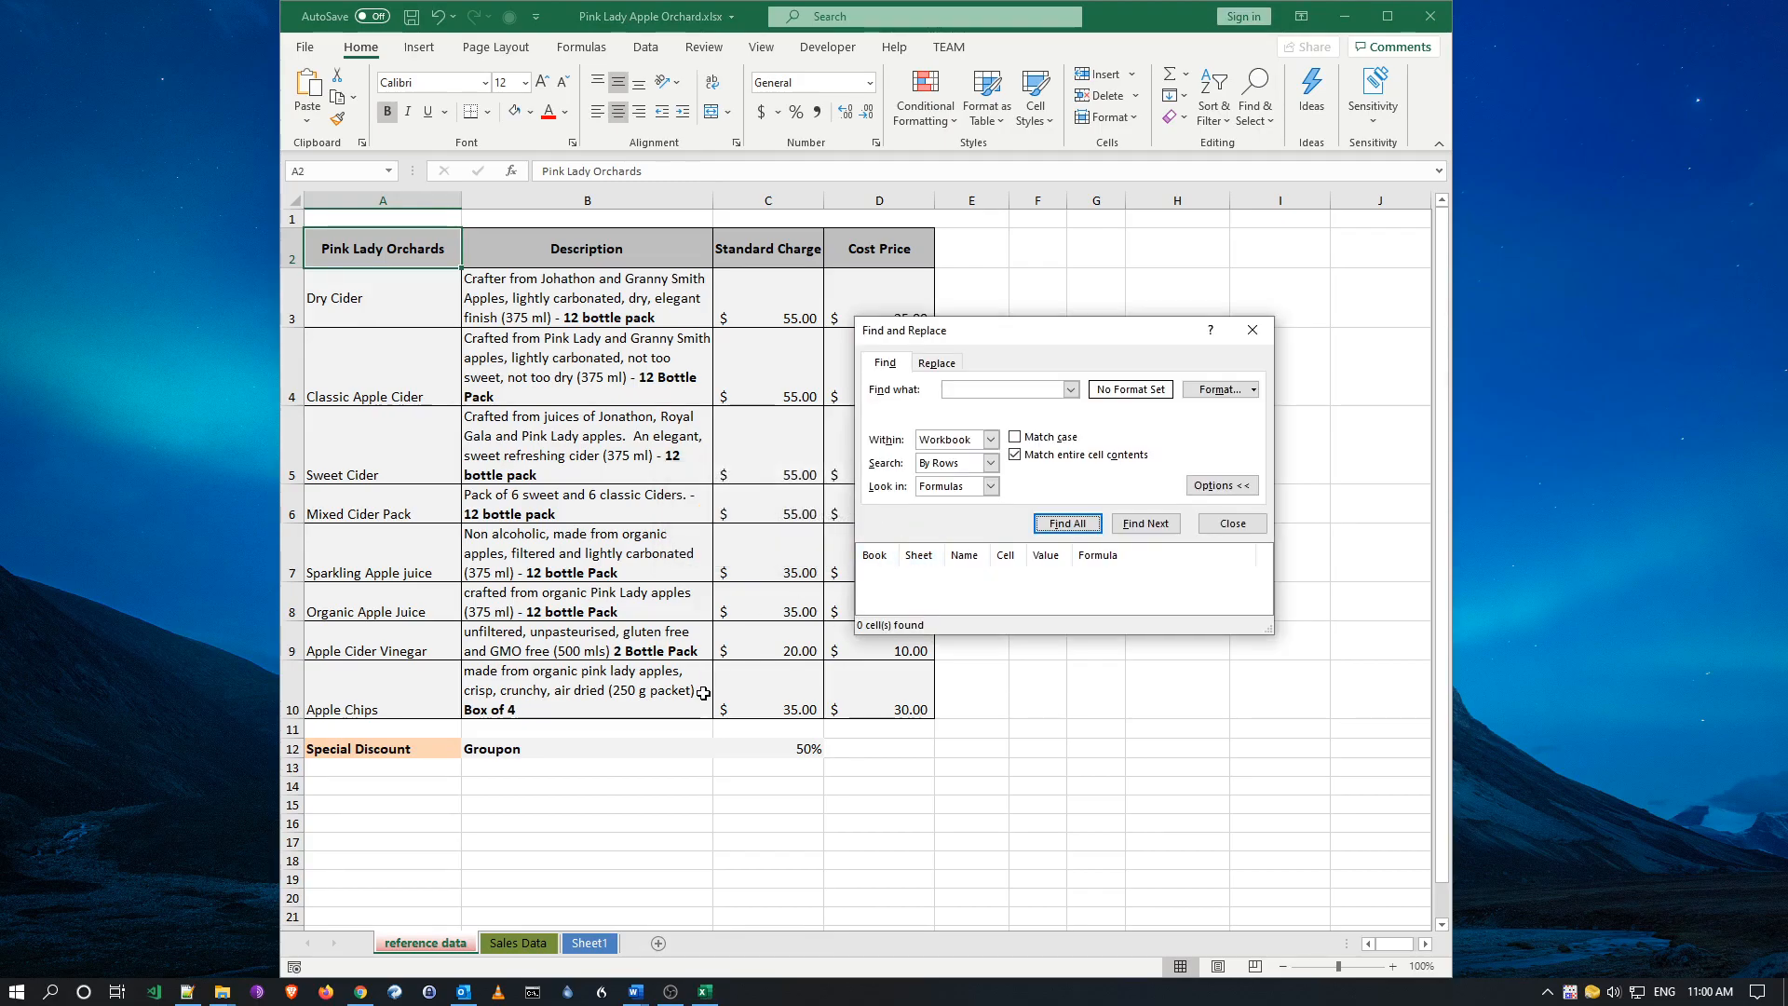
click(1252, 330)
click(518, 943)
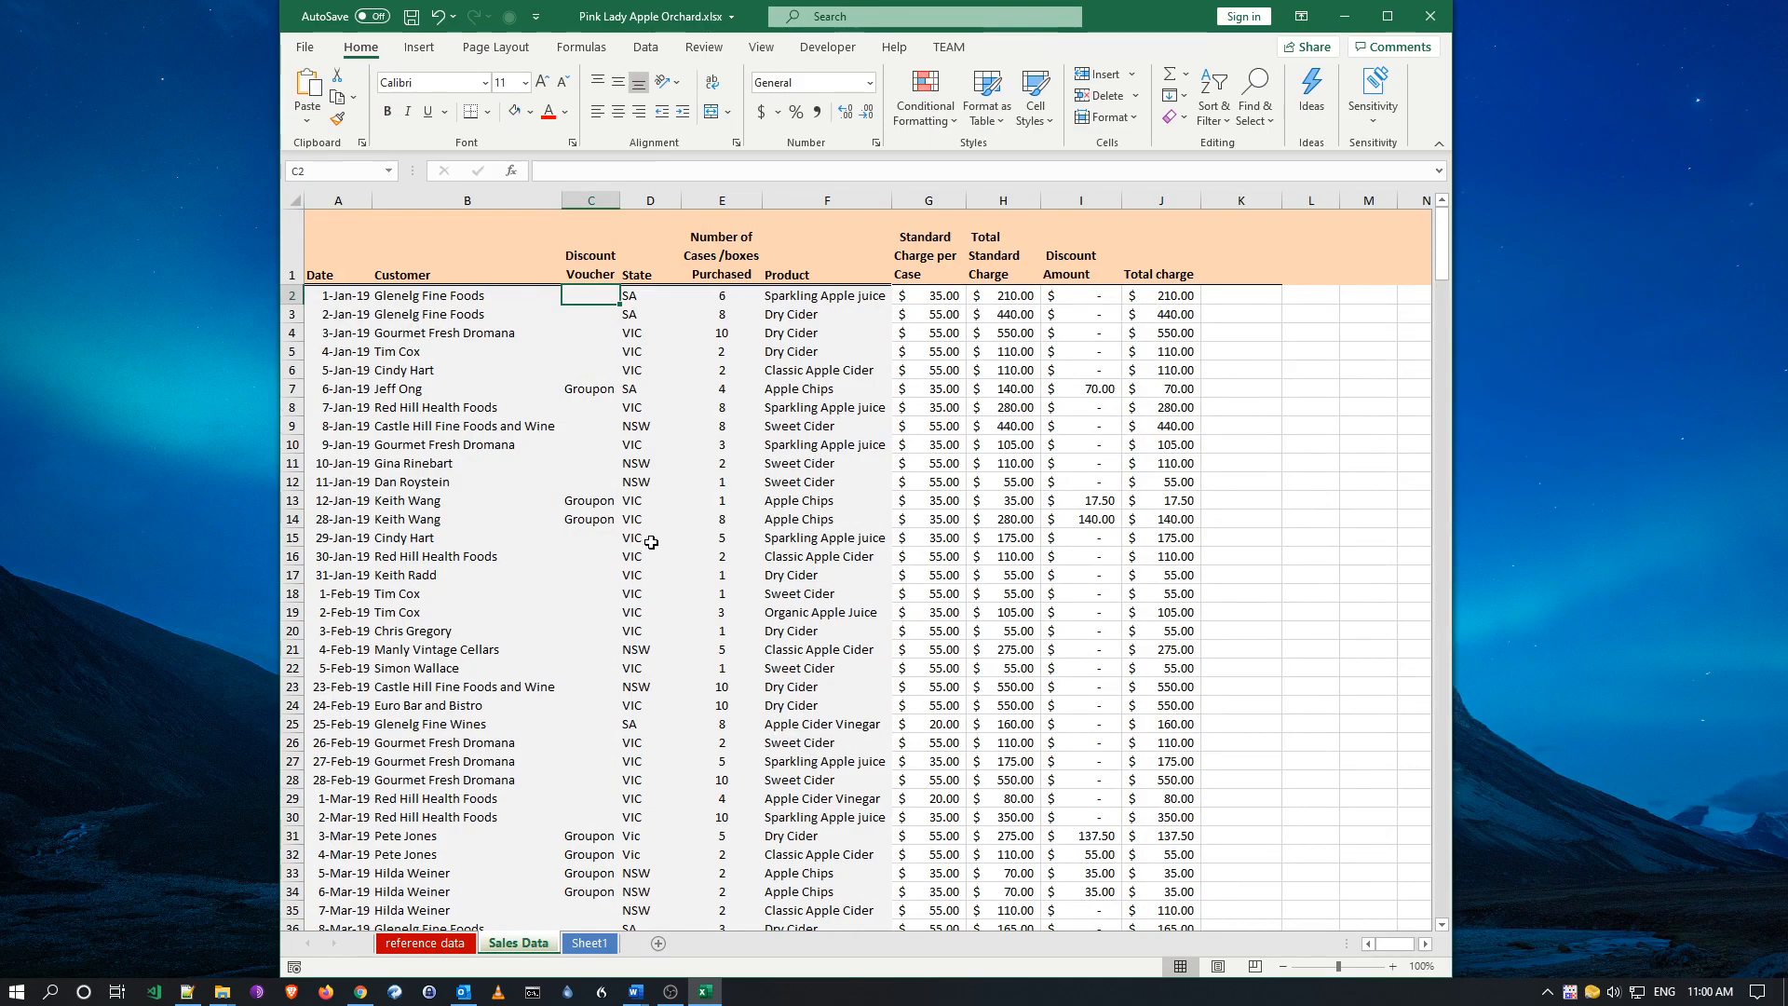
- Enter a single space in Discount Voucher cell C2 and search the workbook for cells containing only a space
double_click(583, 296)
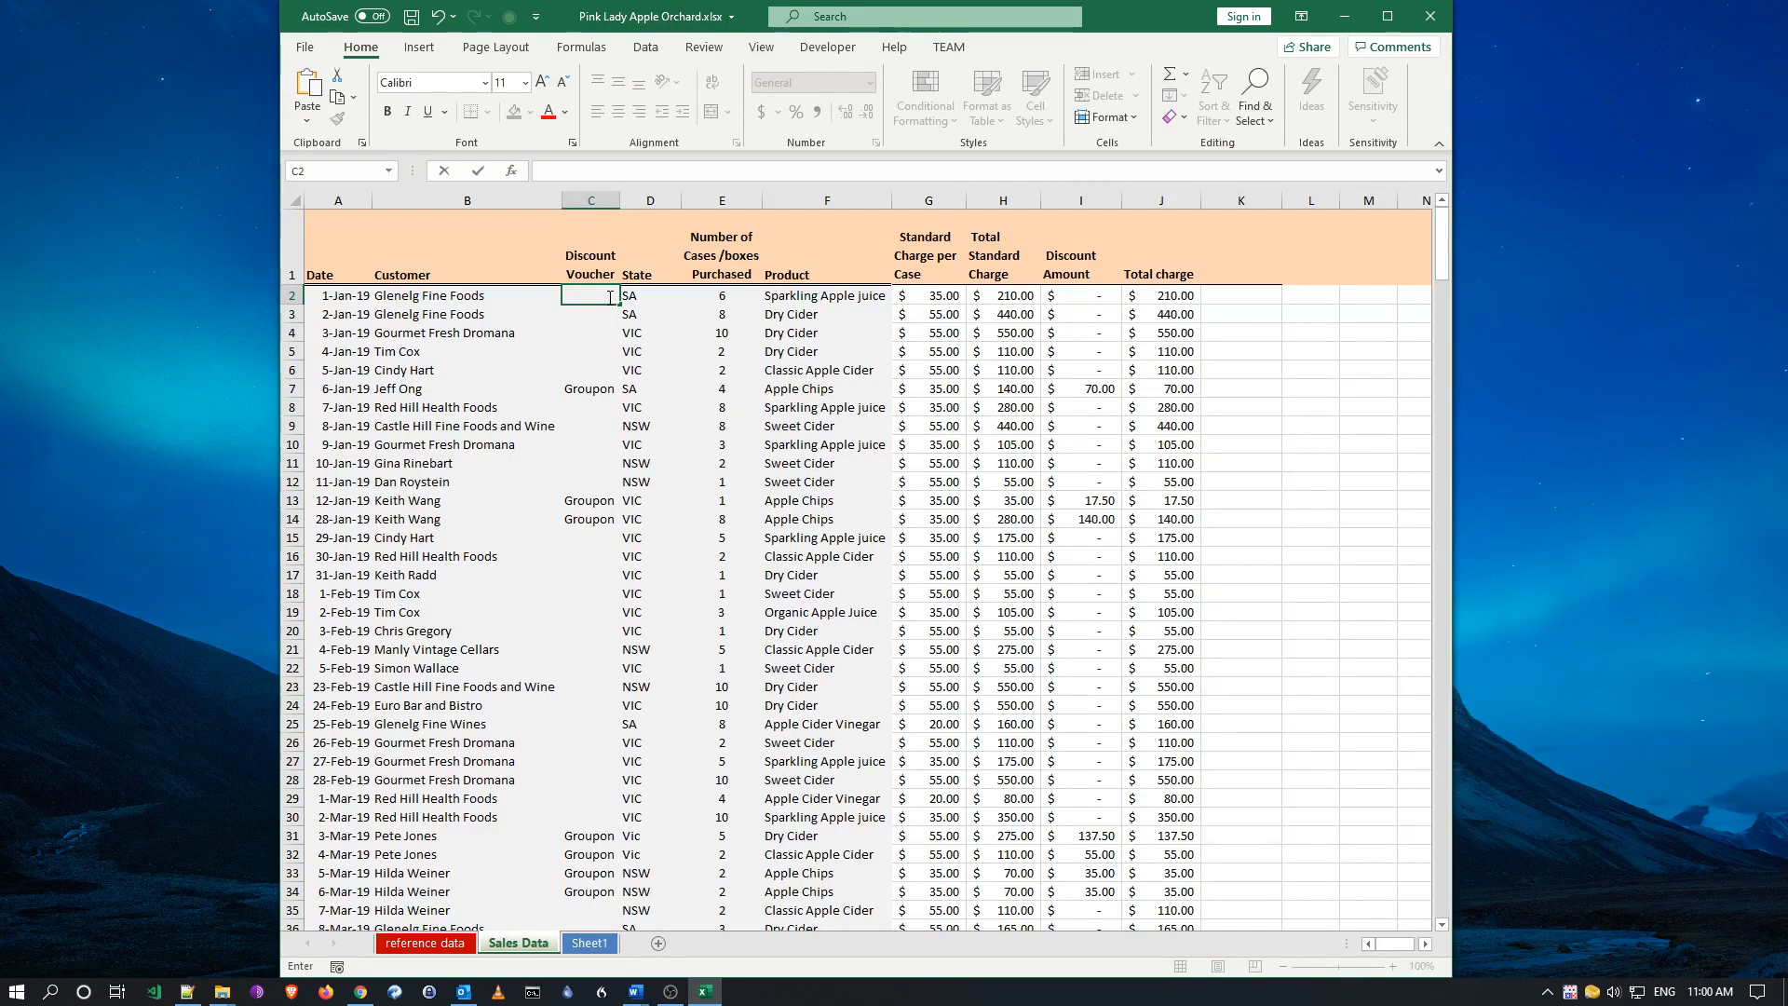
key(Return)
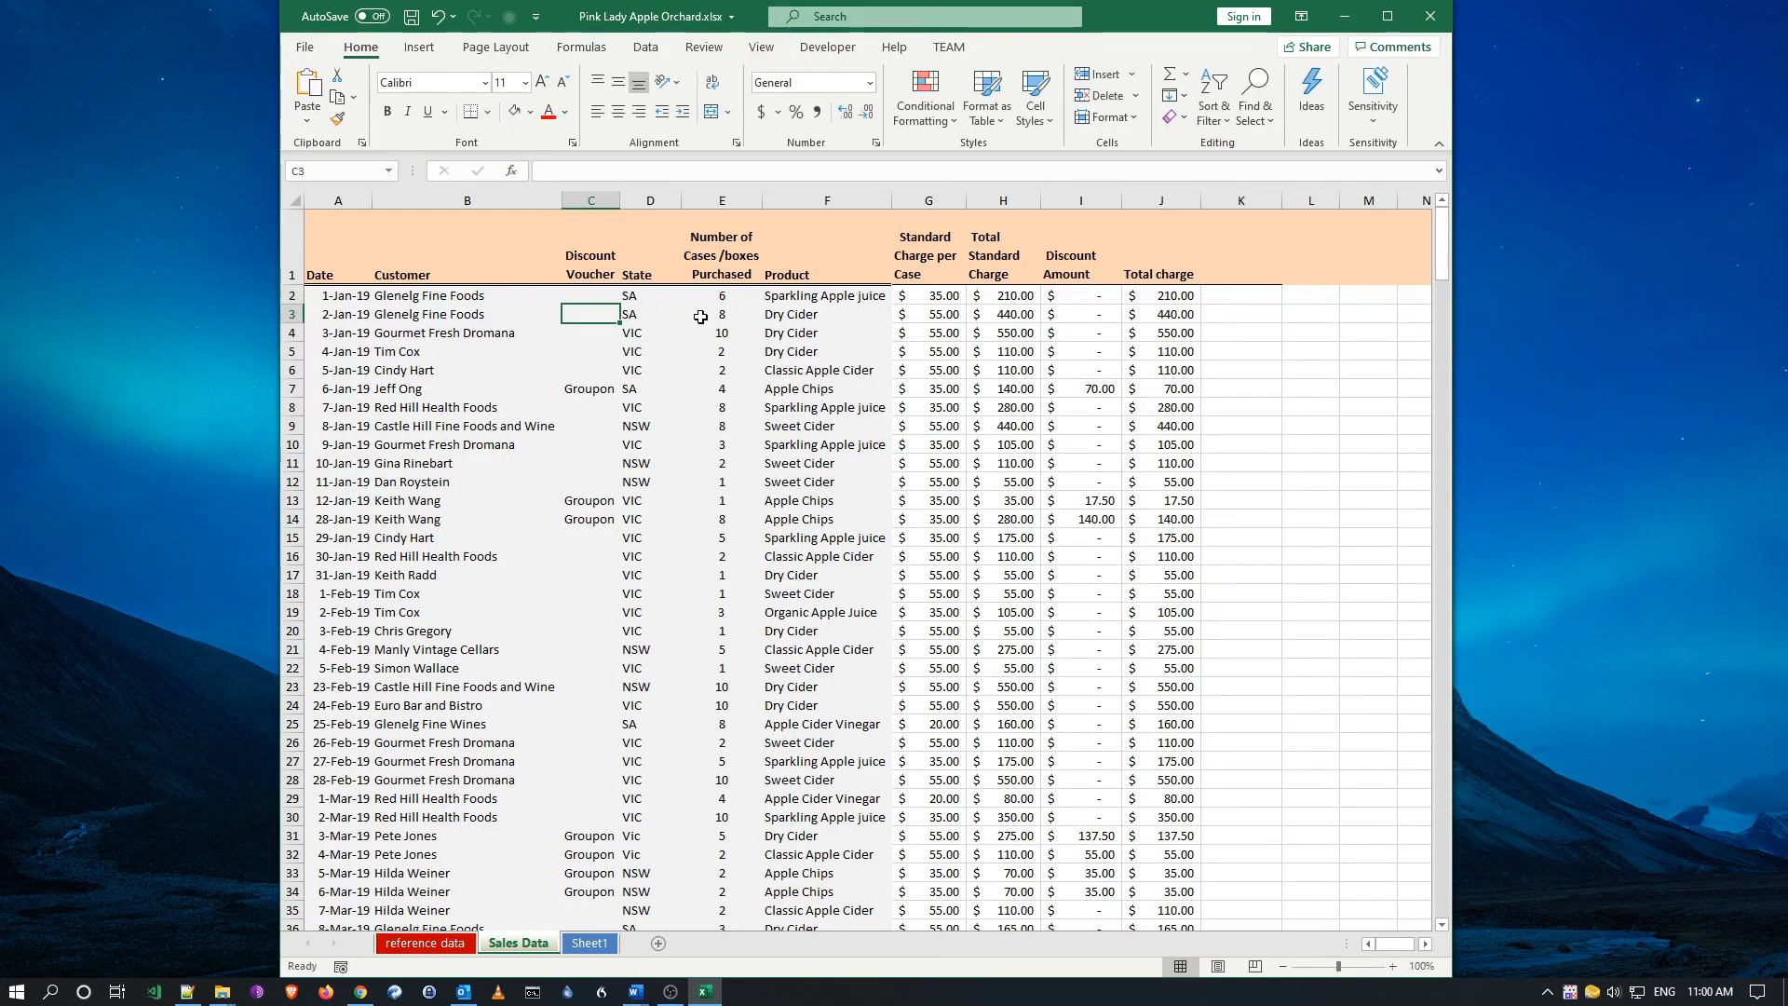
key(ctrl+f)
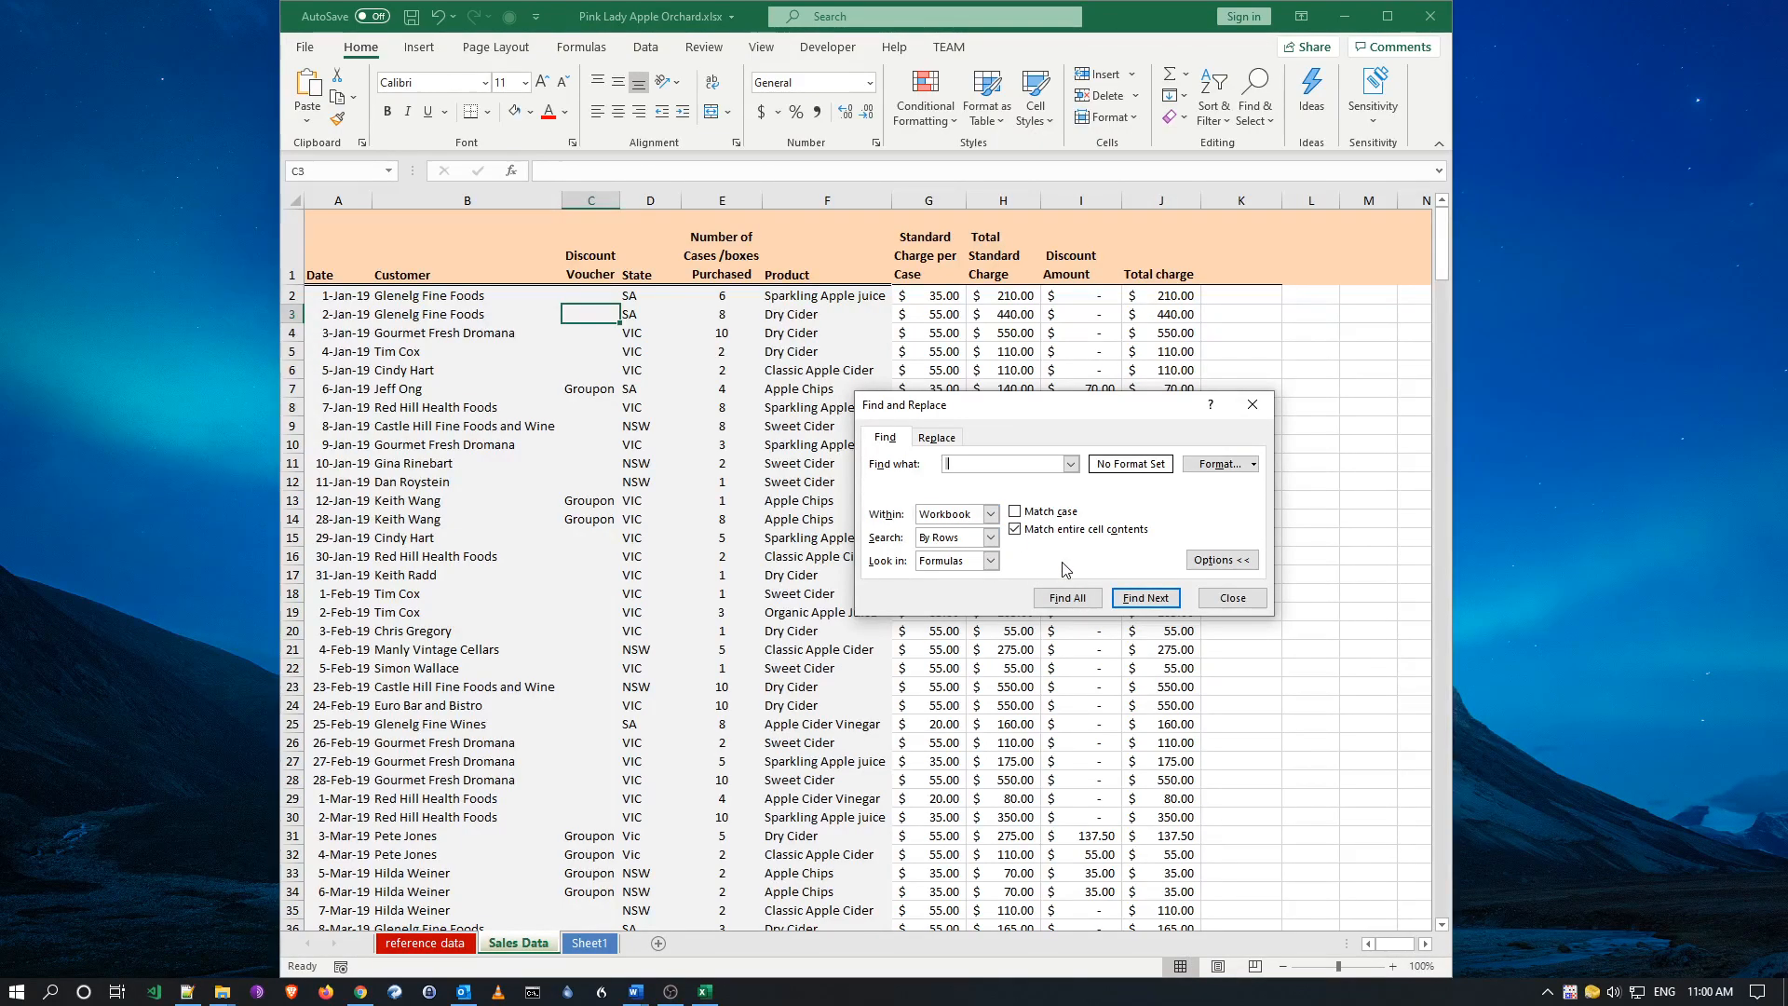
click(1073, 601)
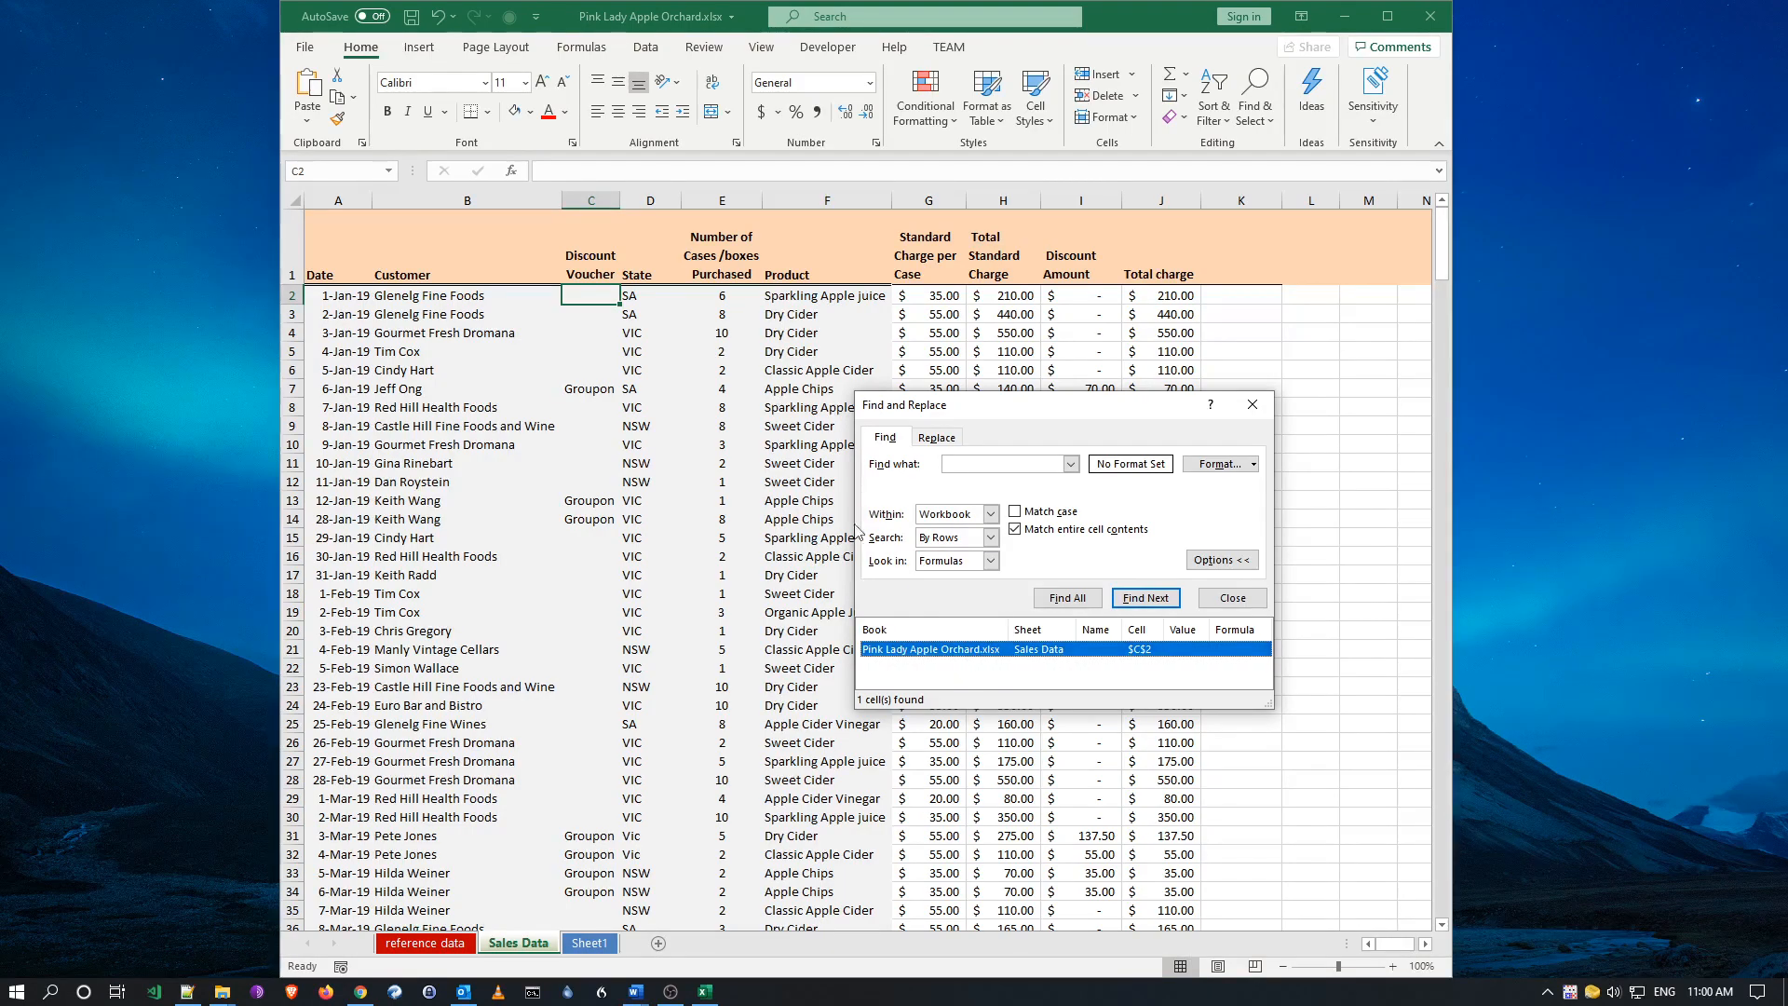
- Remove the stray space from Discount Voucher cell C2 and close the search
click(606, 296)
double_click(606, 296)
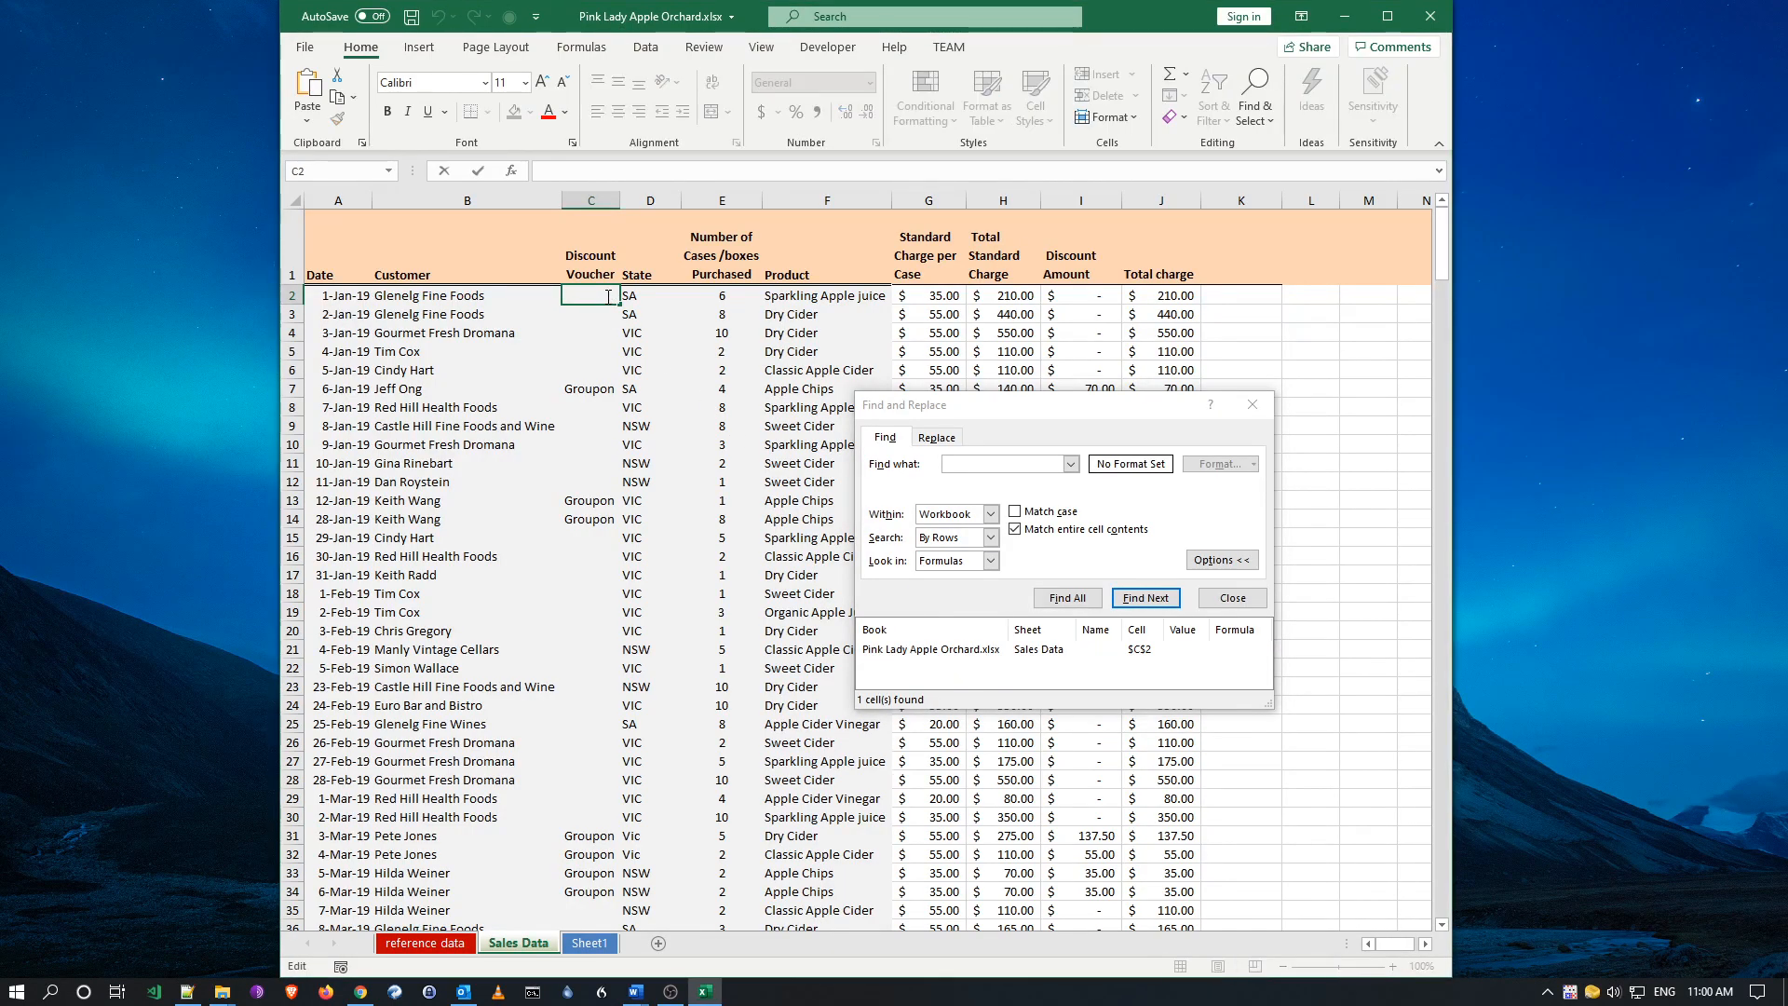
key(Return)
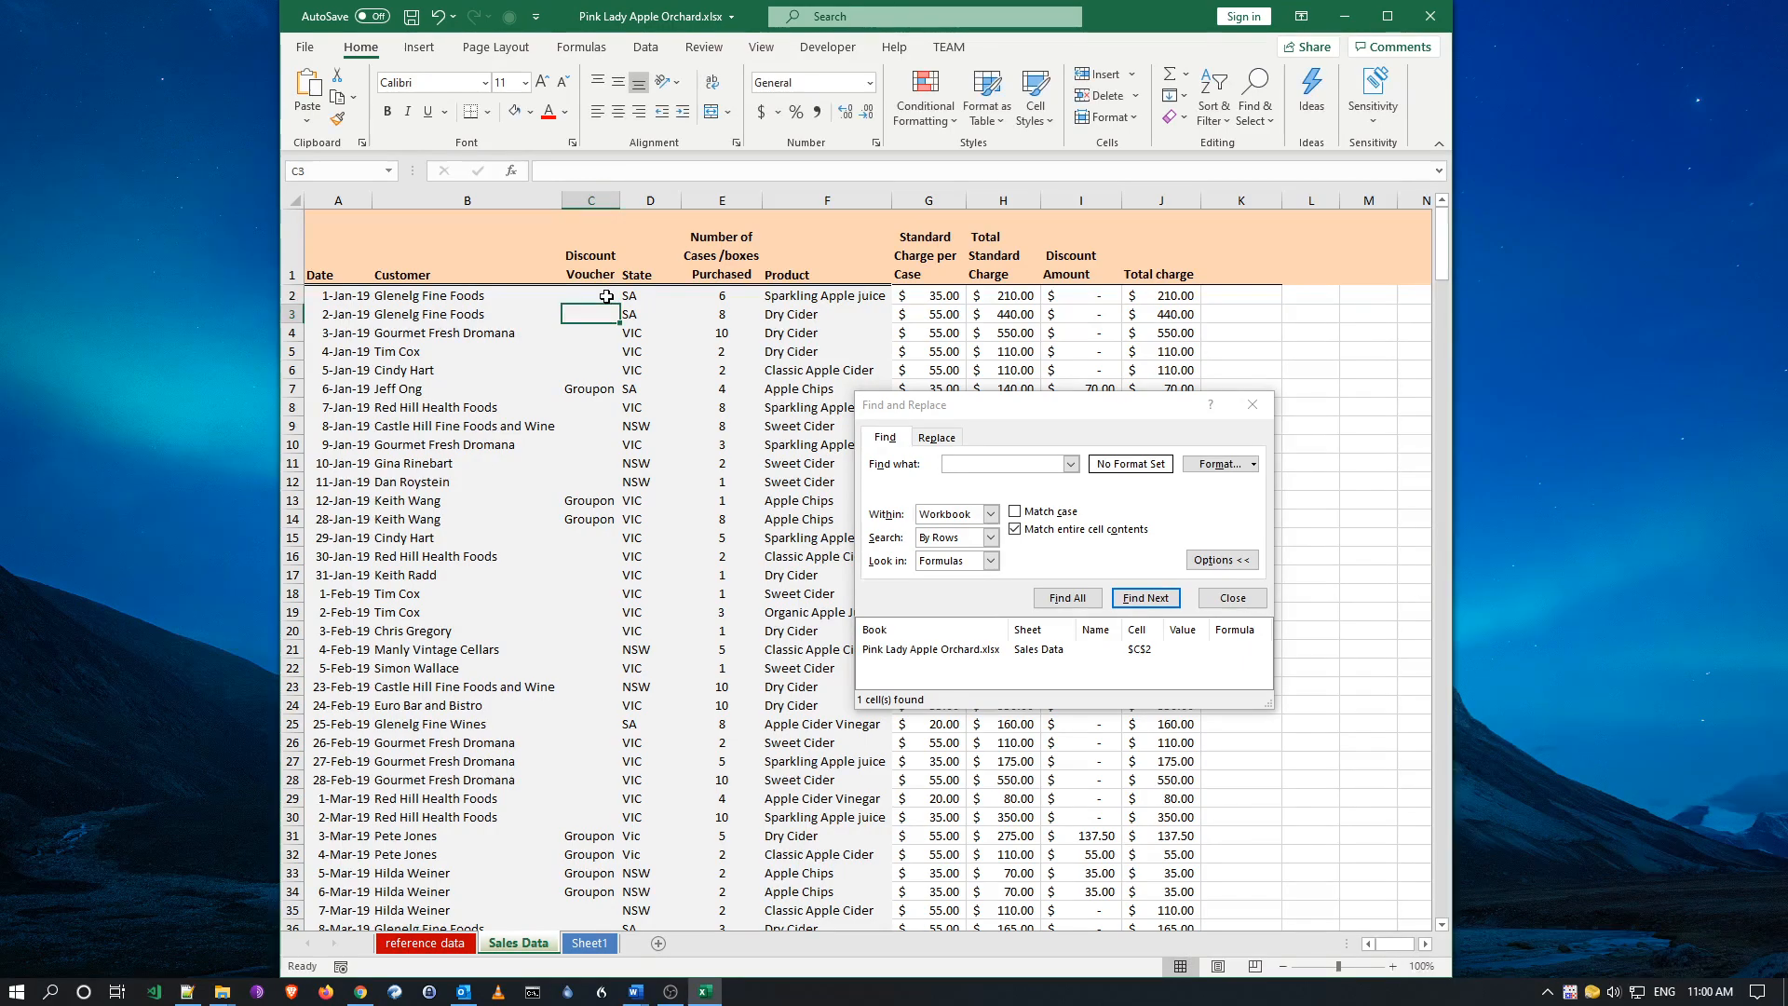
click(1253, 409)
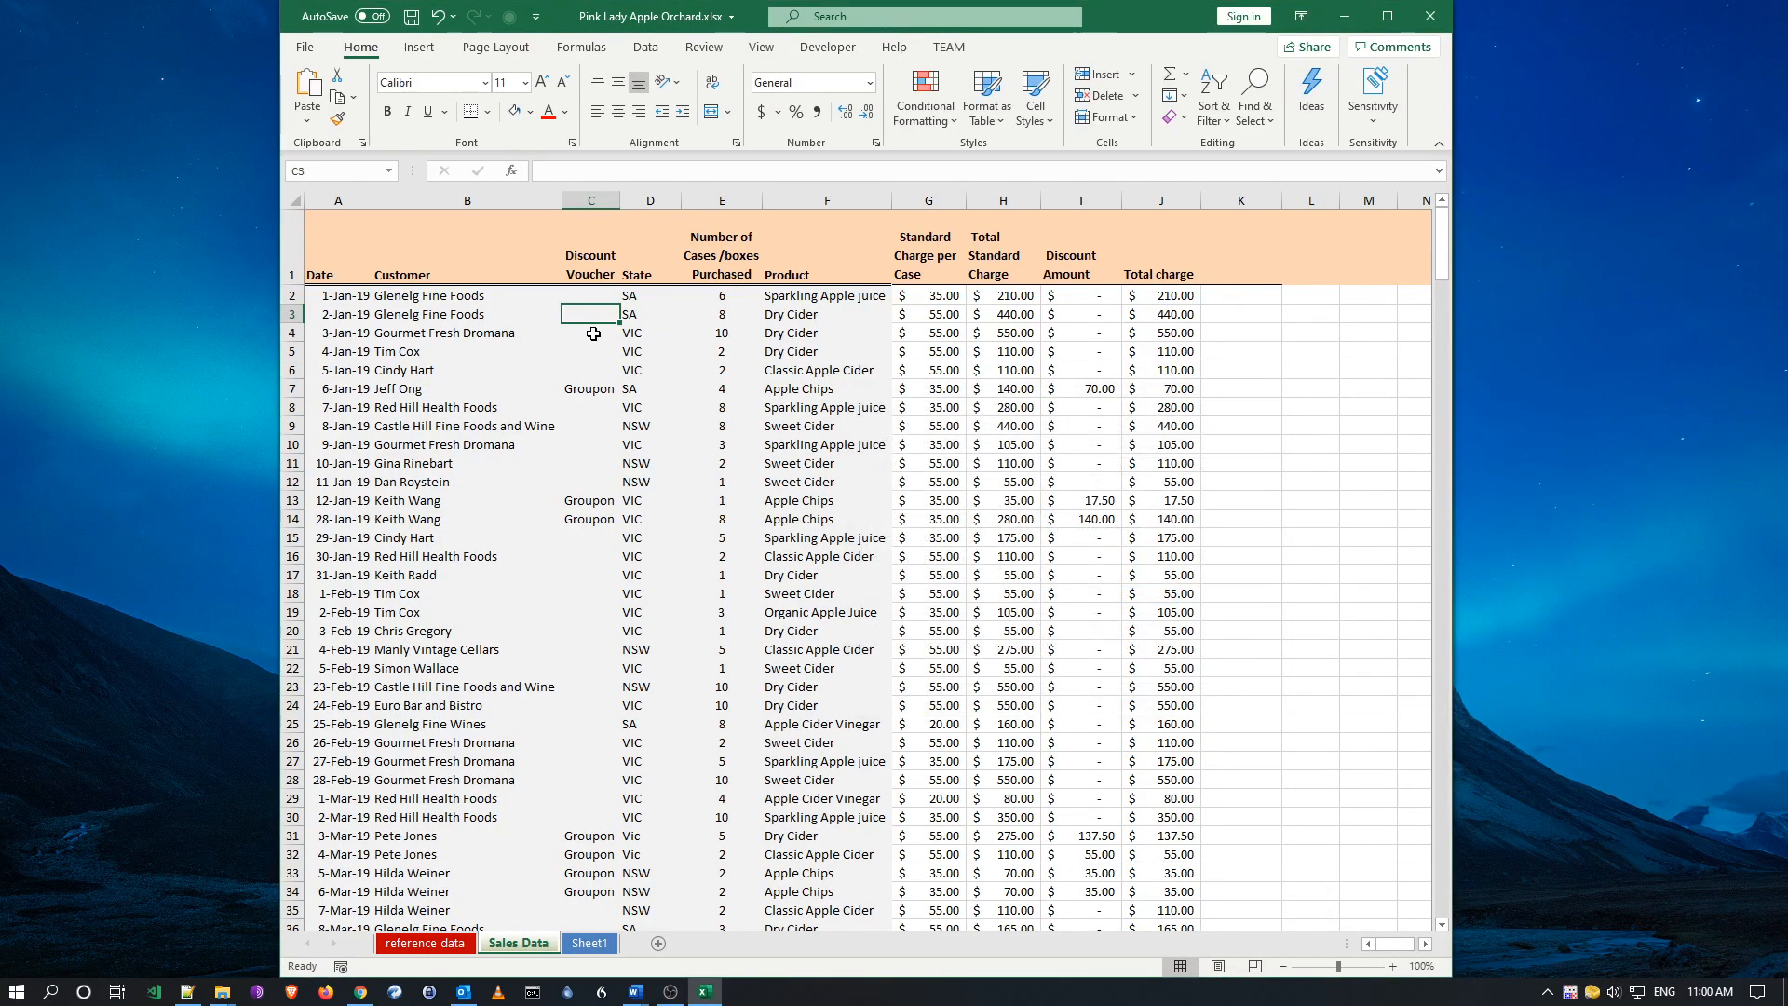
- Inspect the Groupon entries in Discount Voucher cells C7, C13 and C14 for consistent text
click(587, 391)
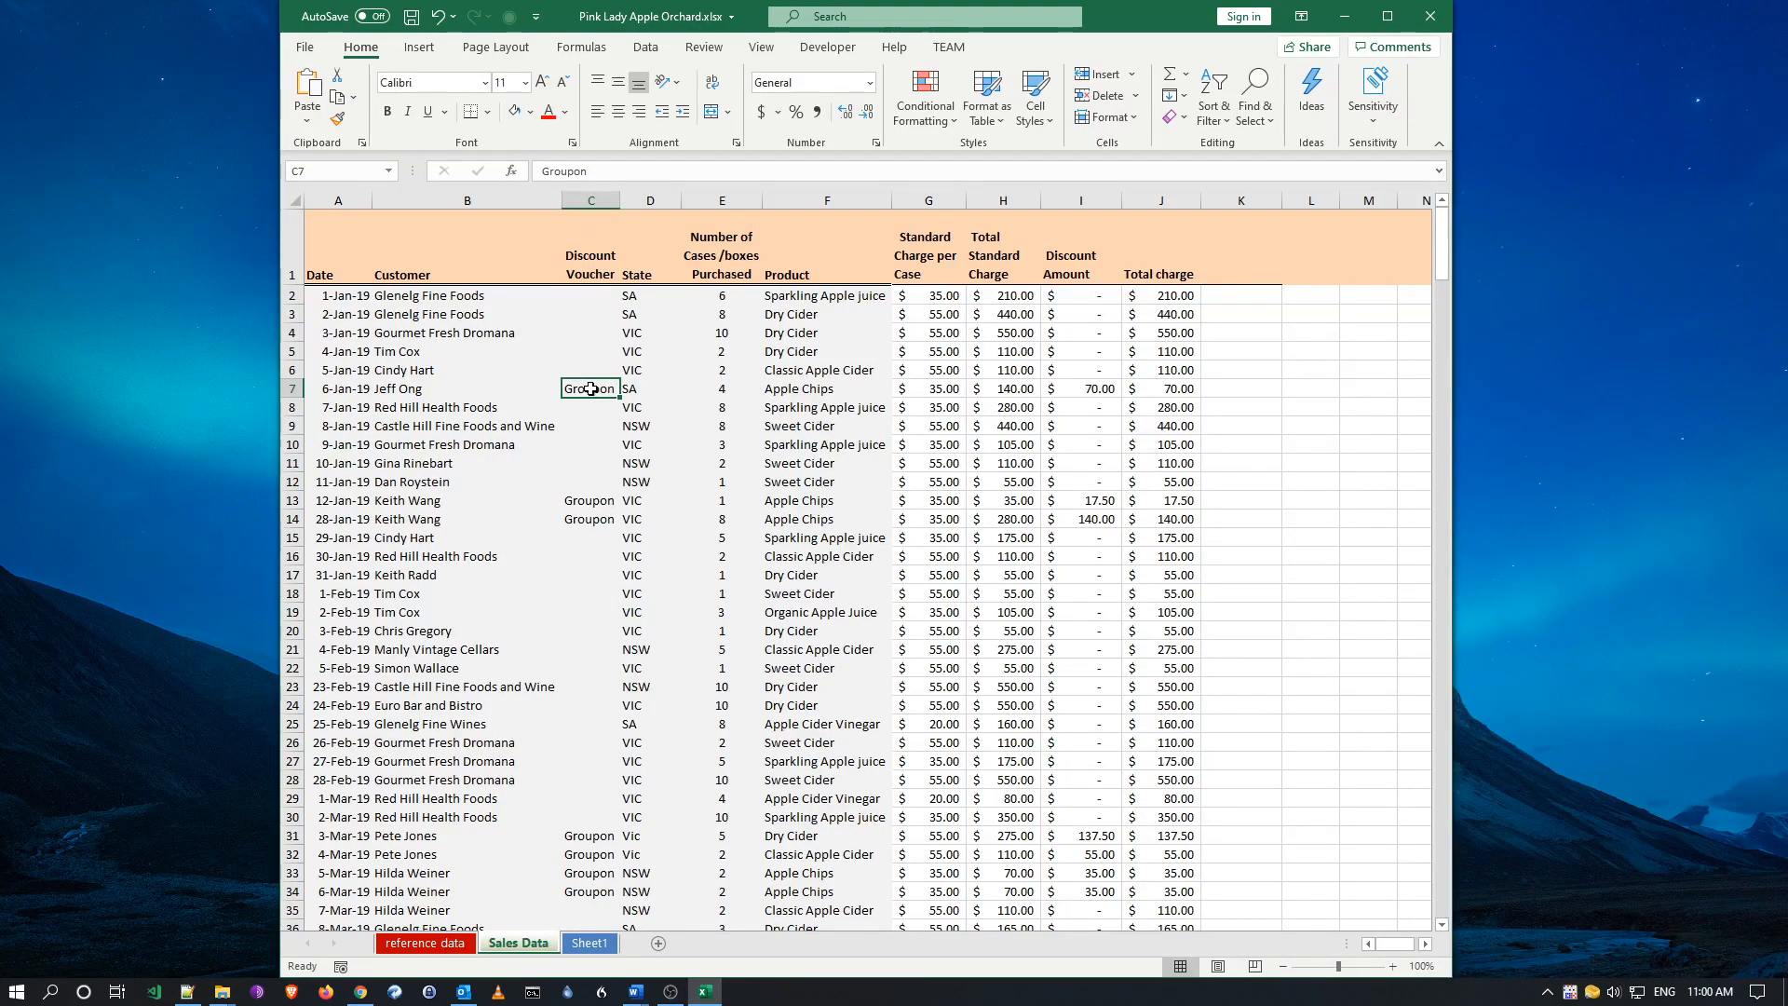
double_click(553, 170)
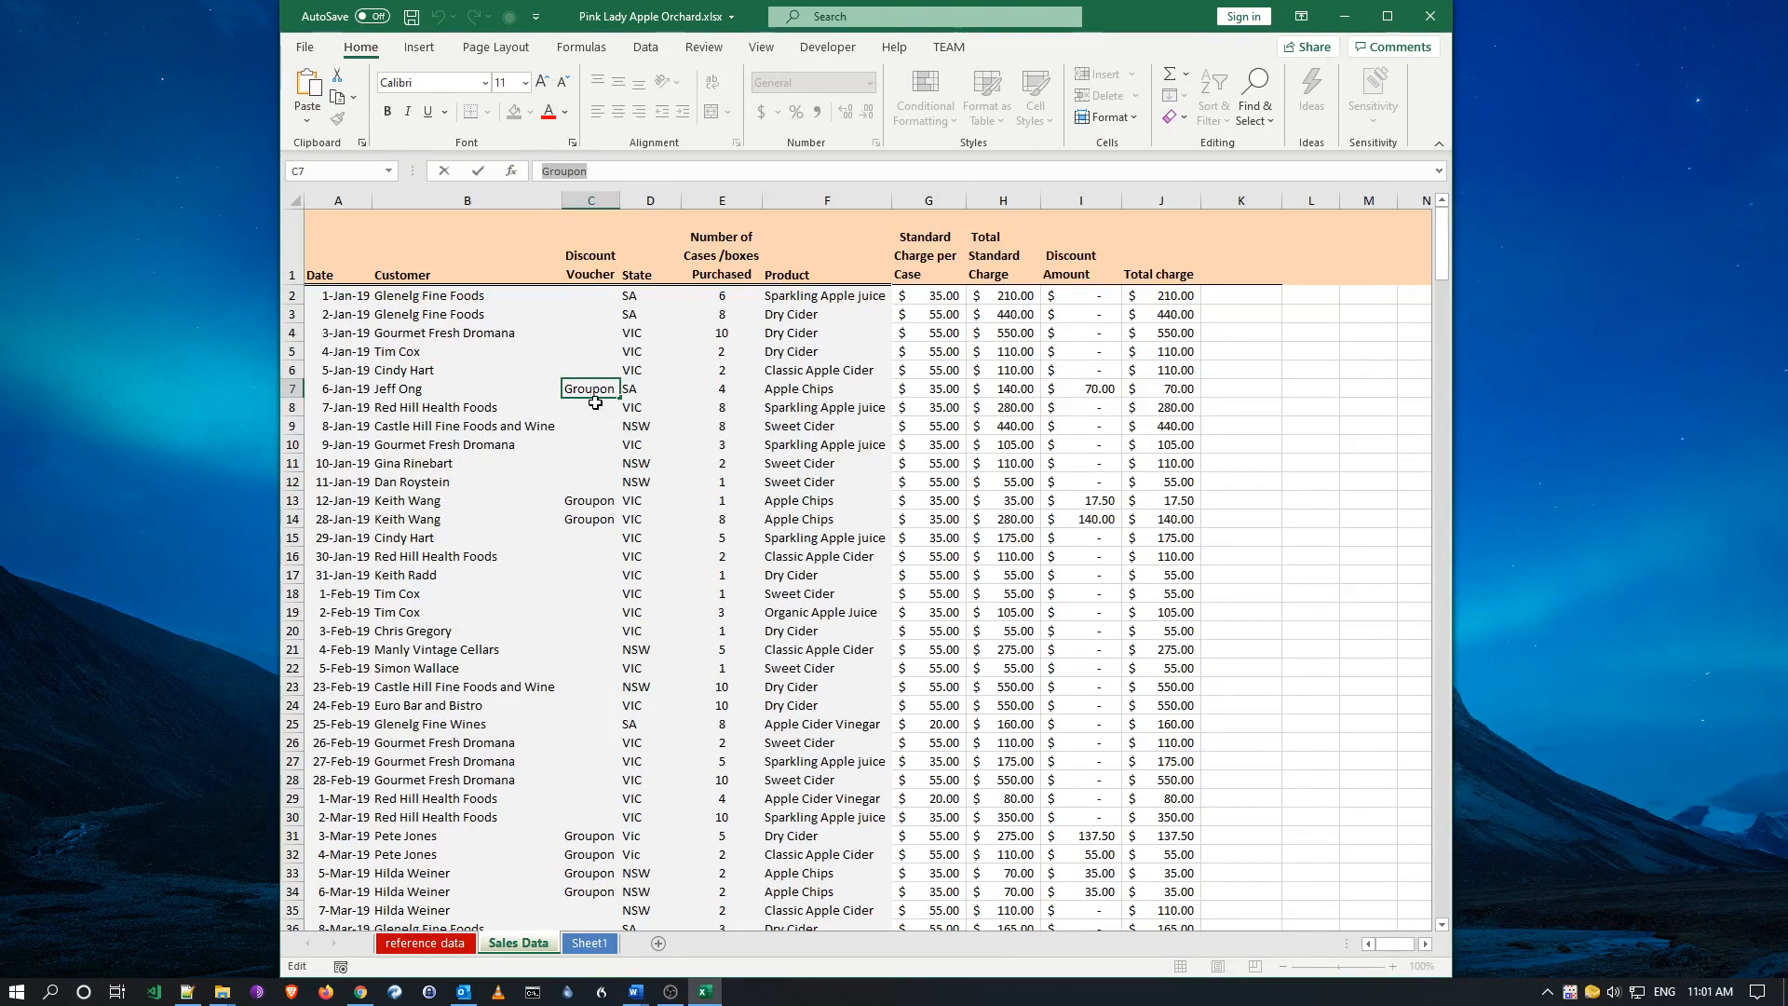
key(Escape)
click(587, 500)
click(587, 519)
click(584, 375)
click(587, 388)
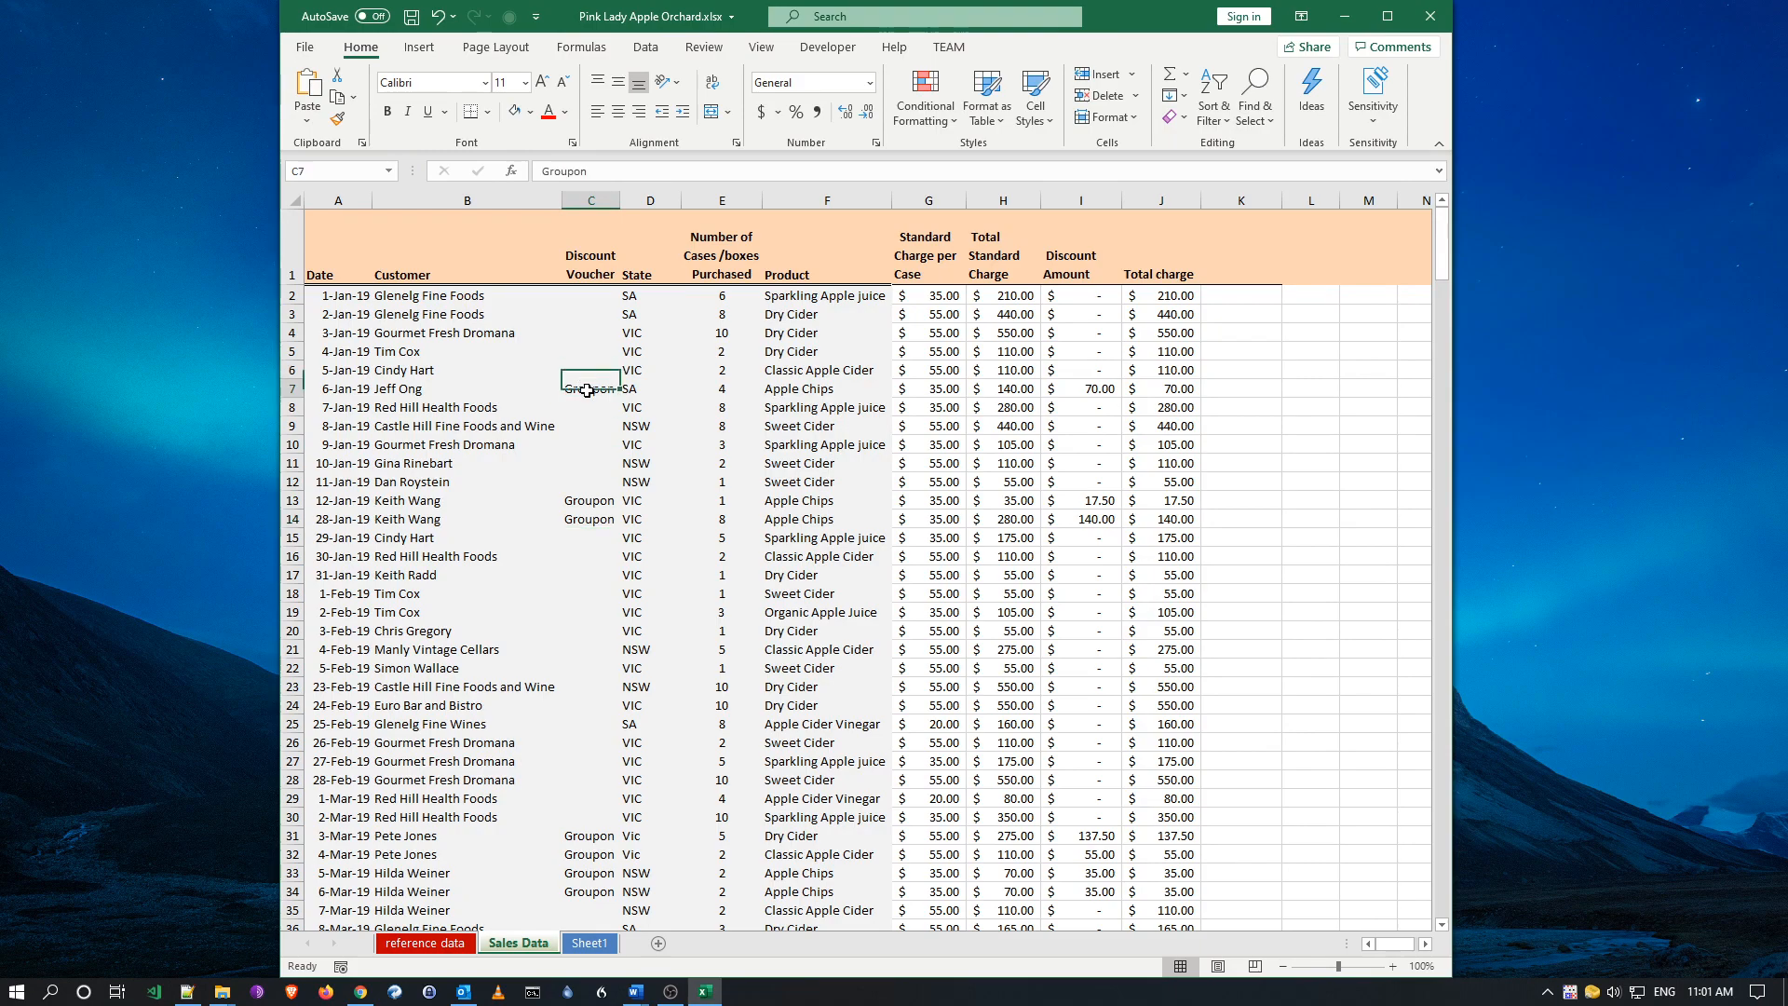
- Check the Product cells F7 to F11 for their in-cell drop-down lists
click(818, 388)
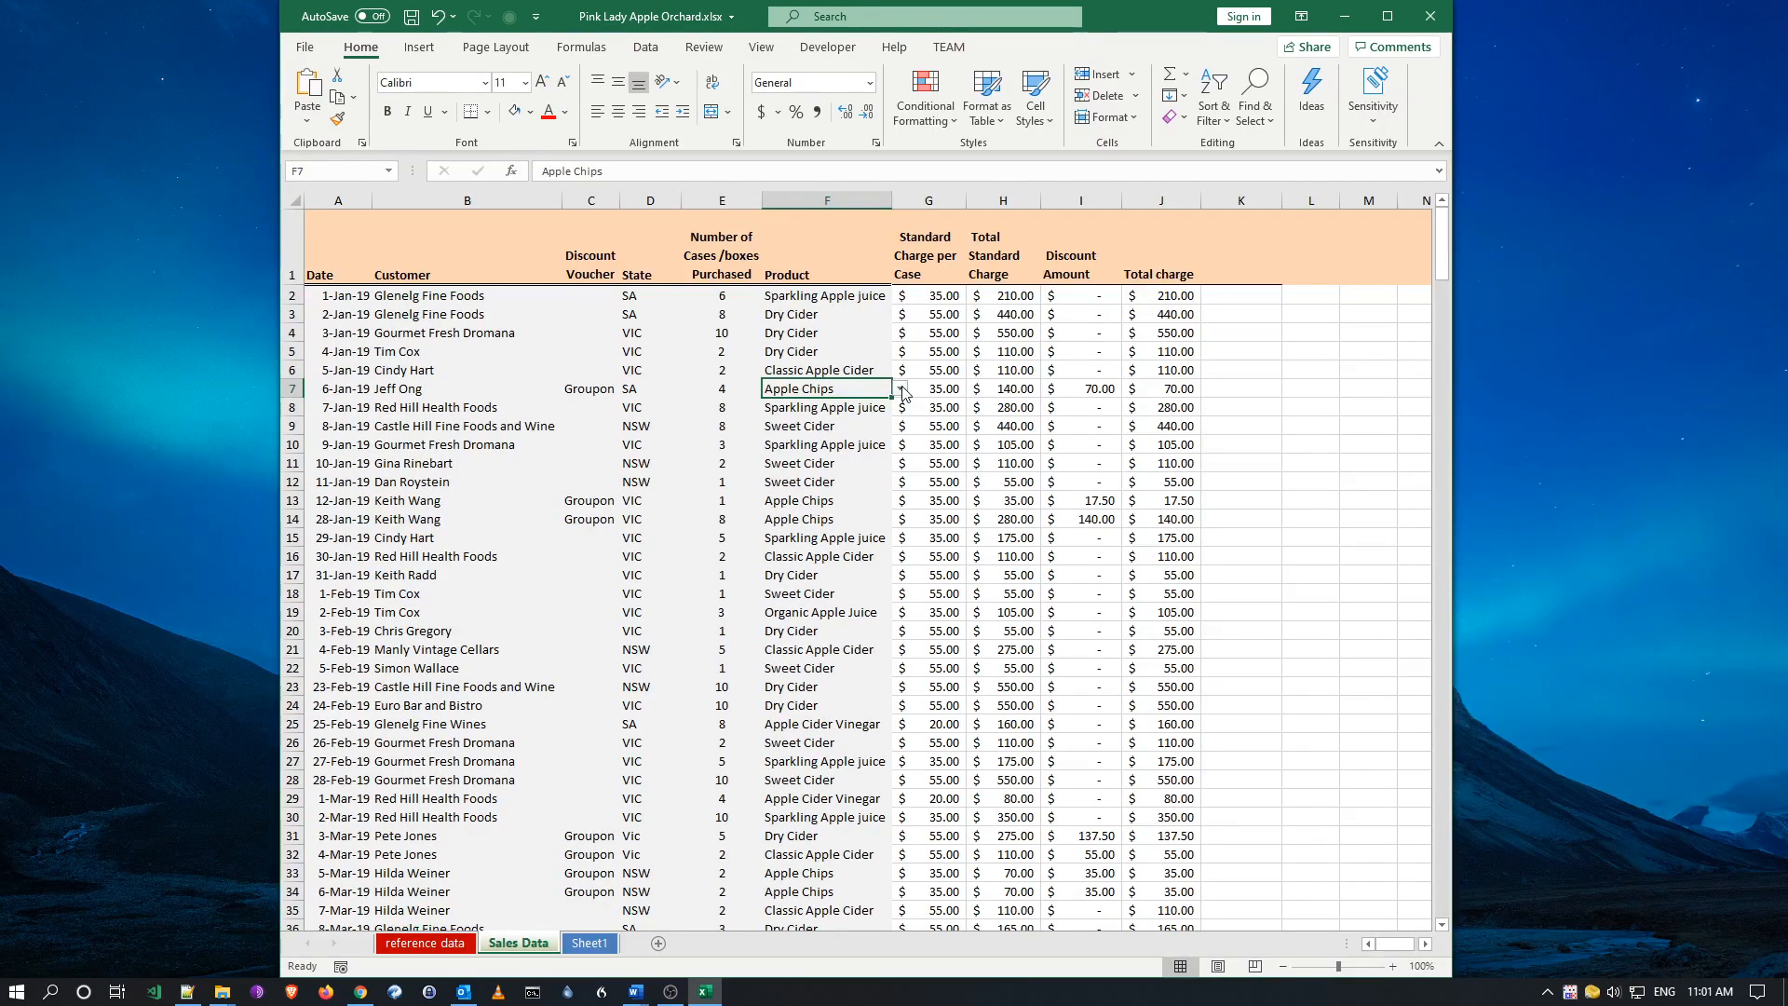
click(839, 408)
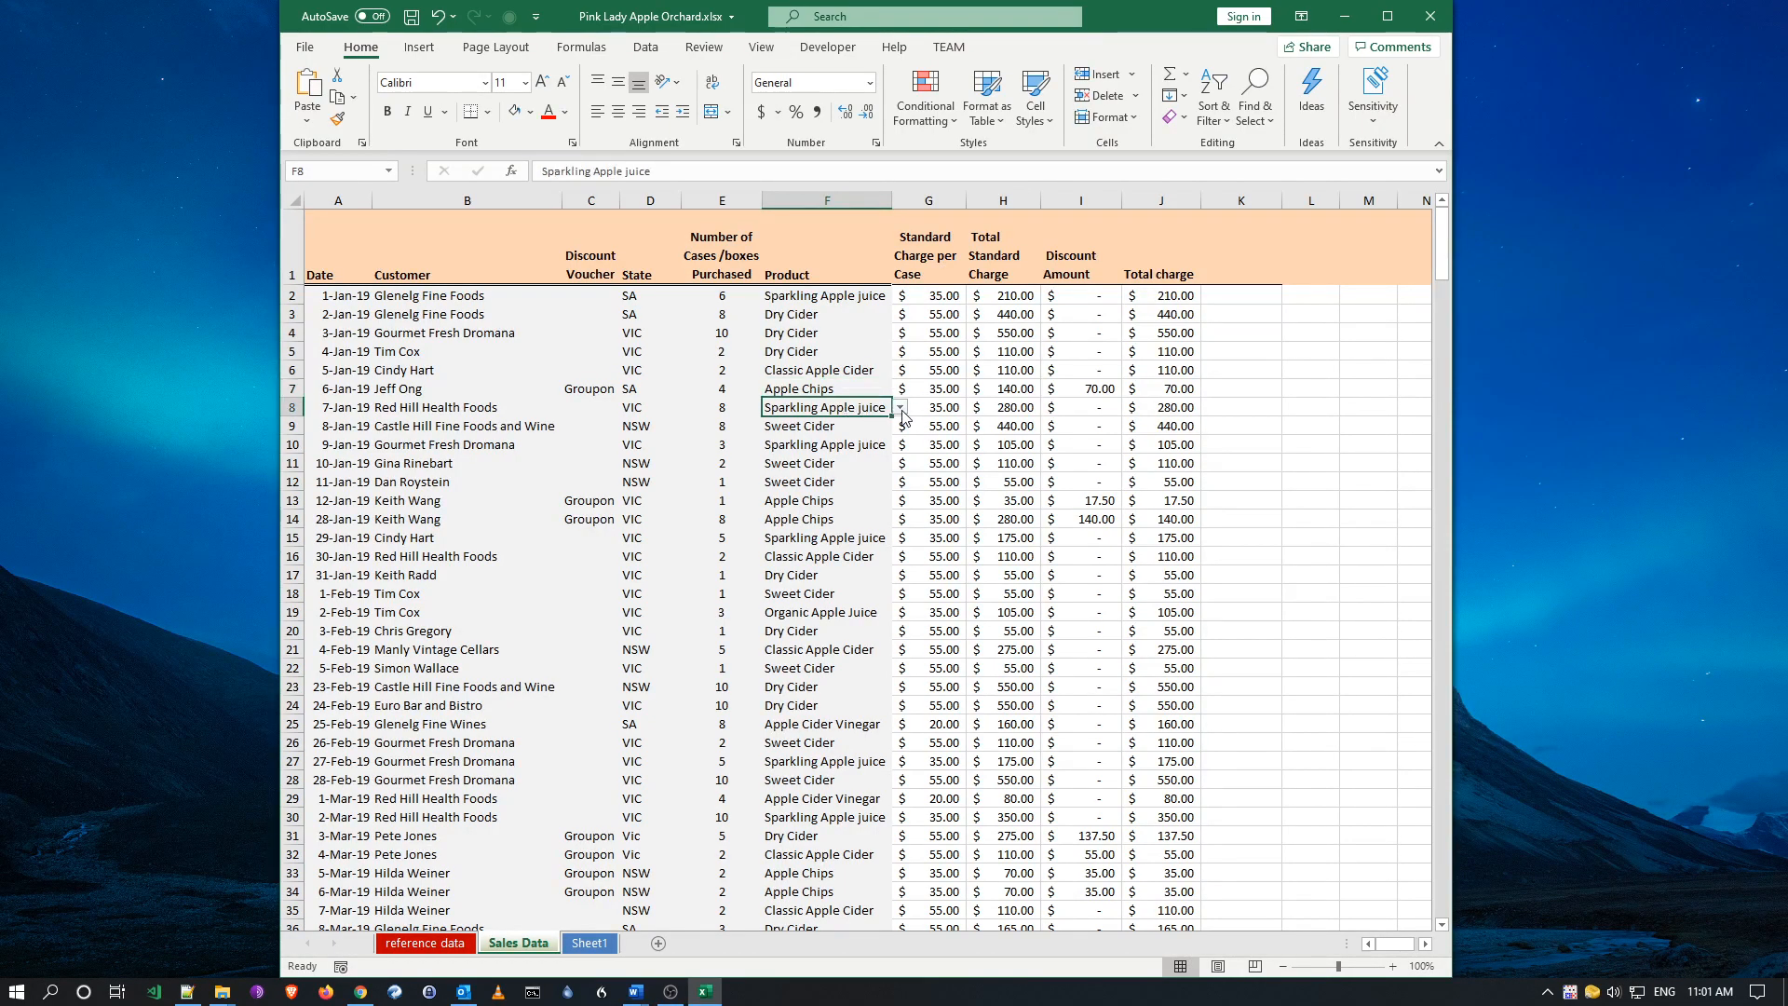
click(806, 429)
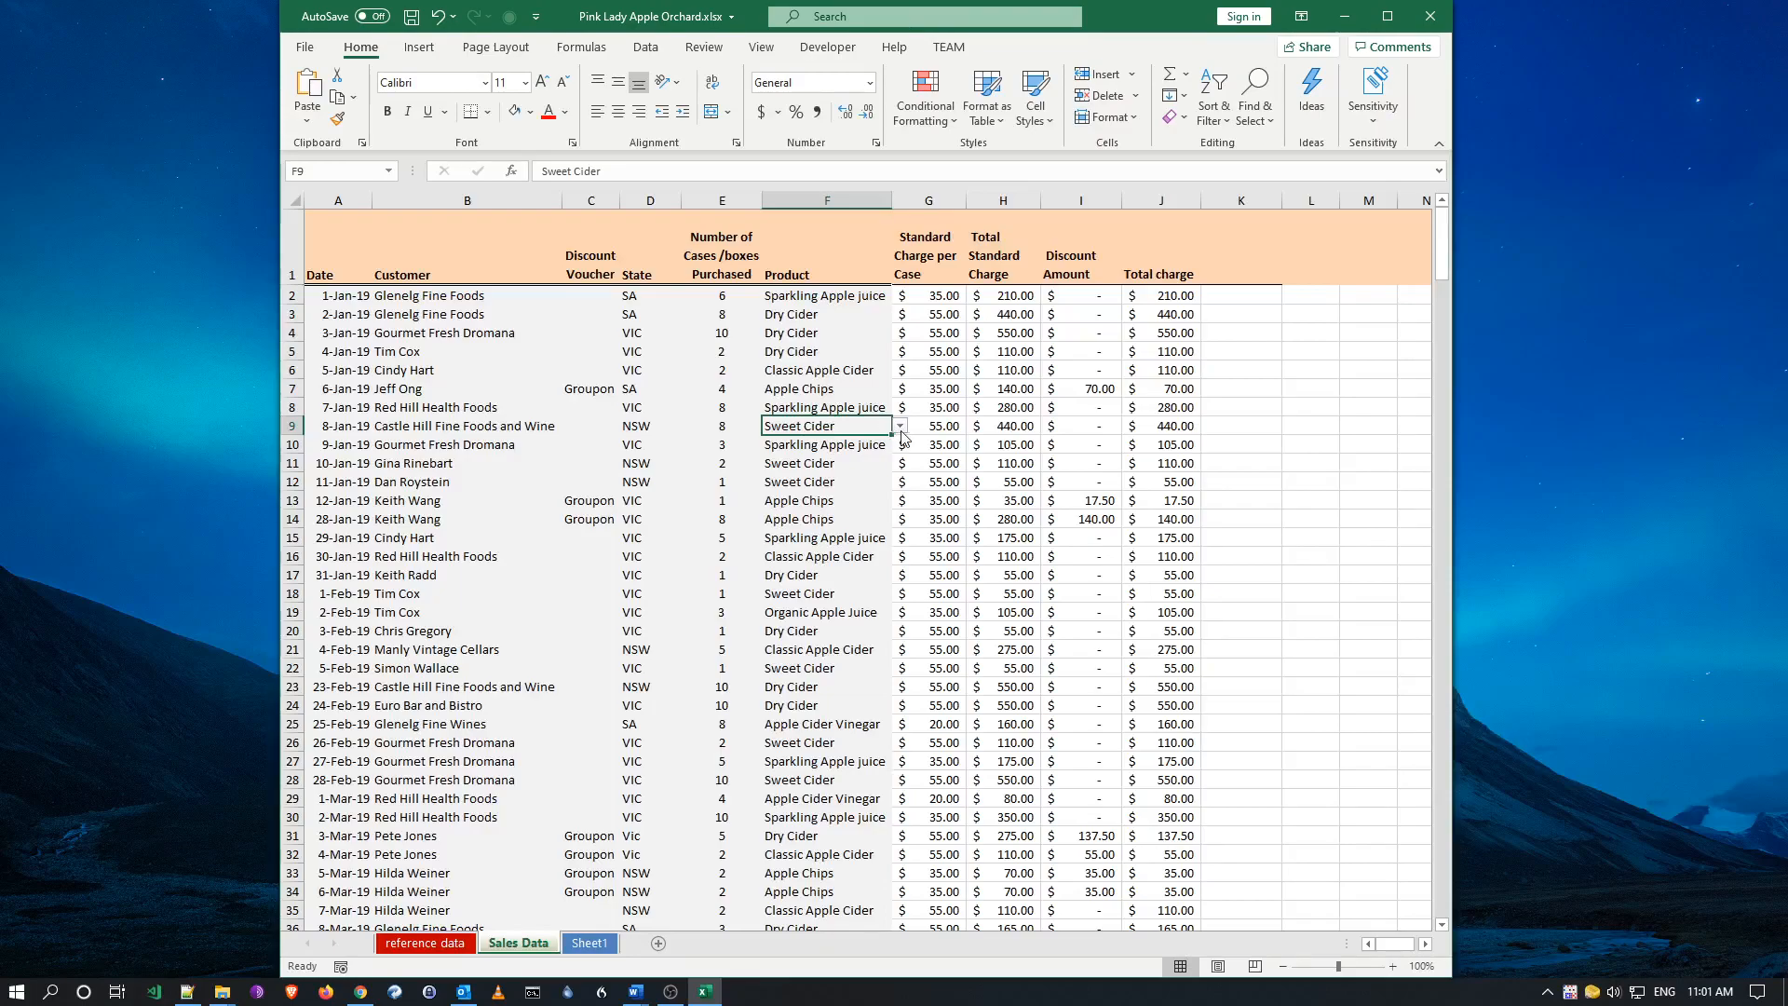
click(794, 447)
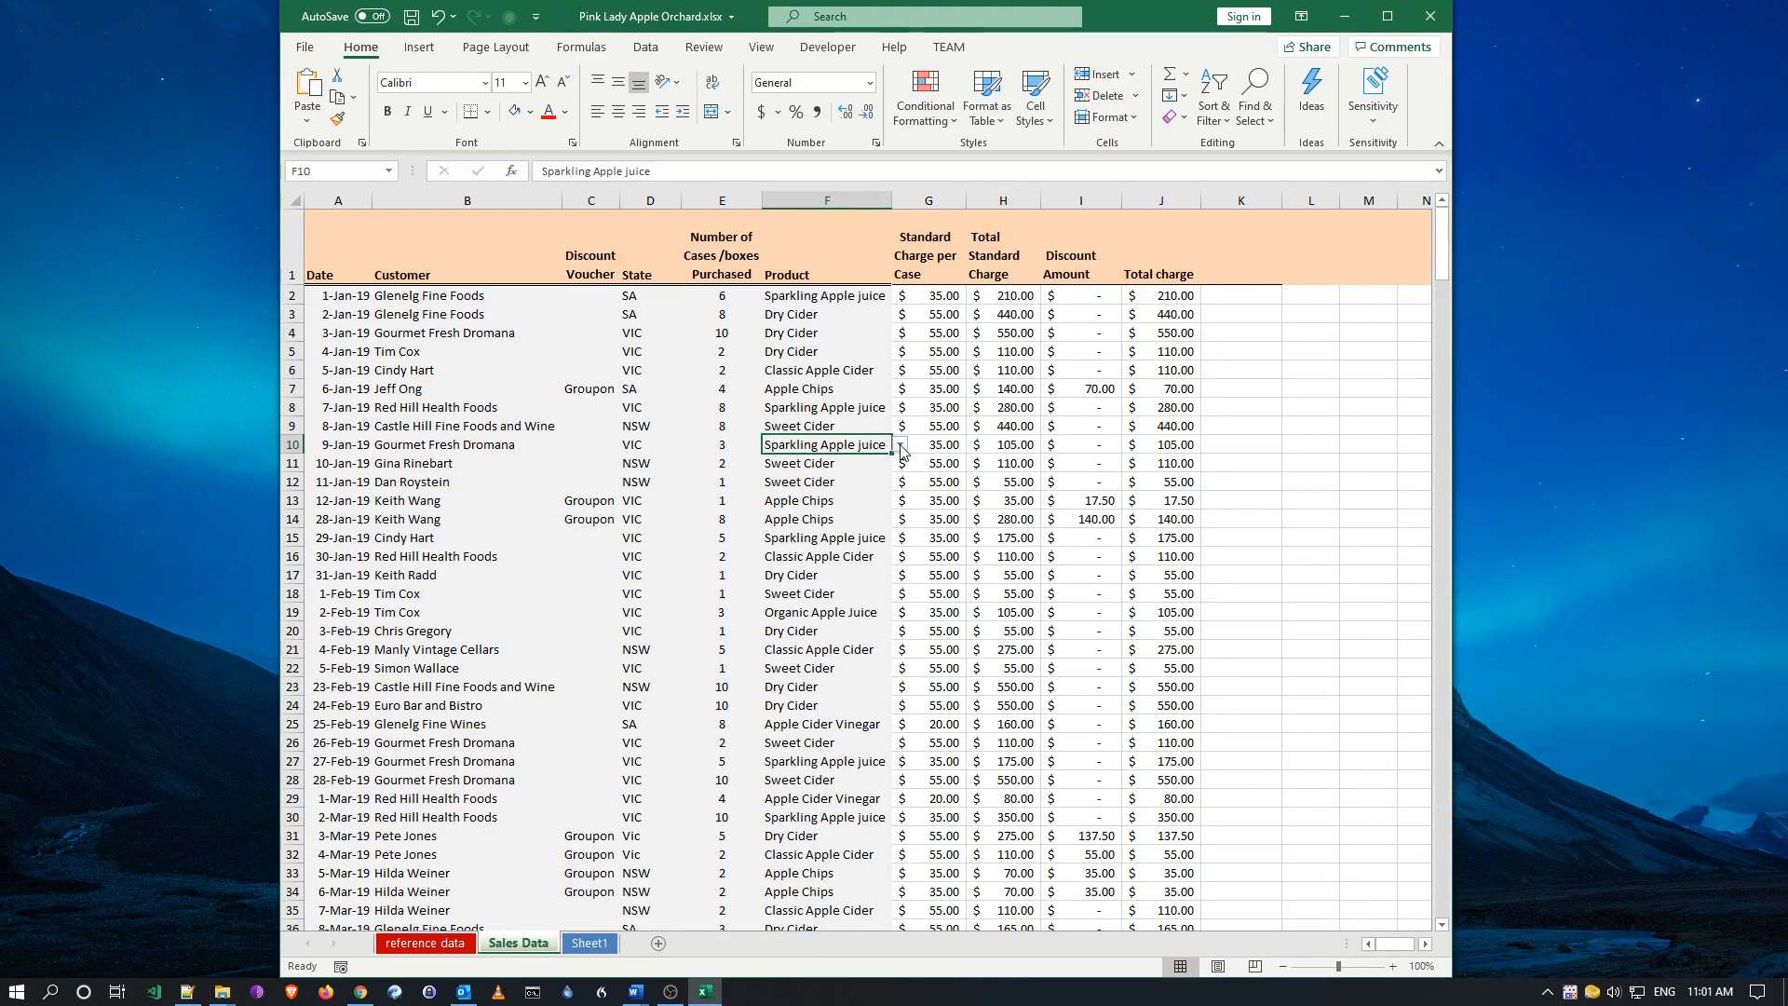
click(839, 461)
click(839, 445)
- Examine the data validation list source of Product cell F10, leaving its settings as they are
click(650, 49)
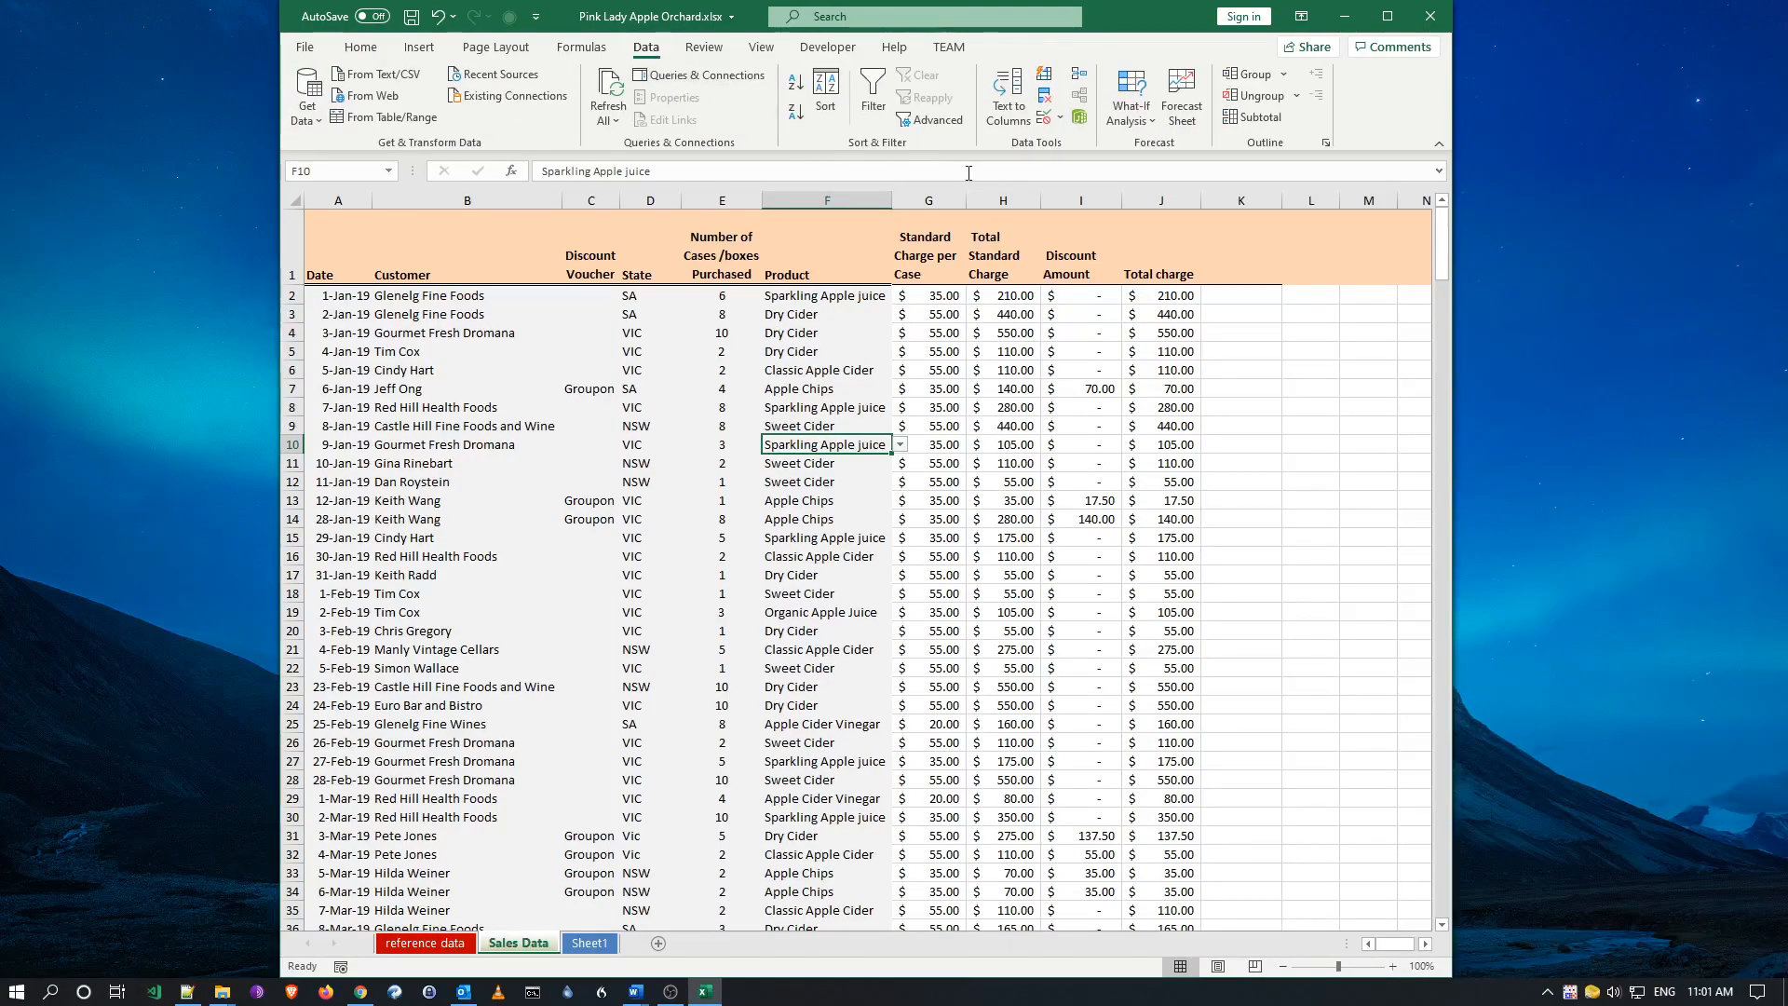
click(1044, 119)
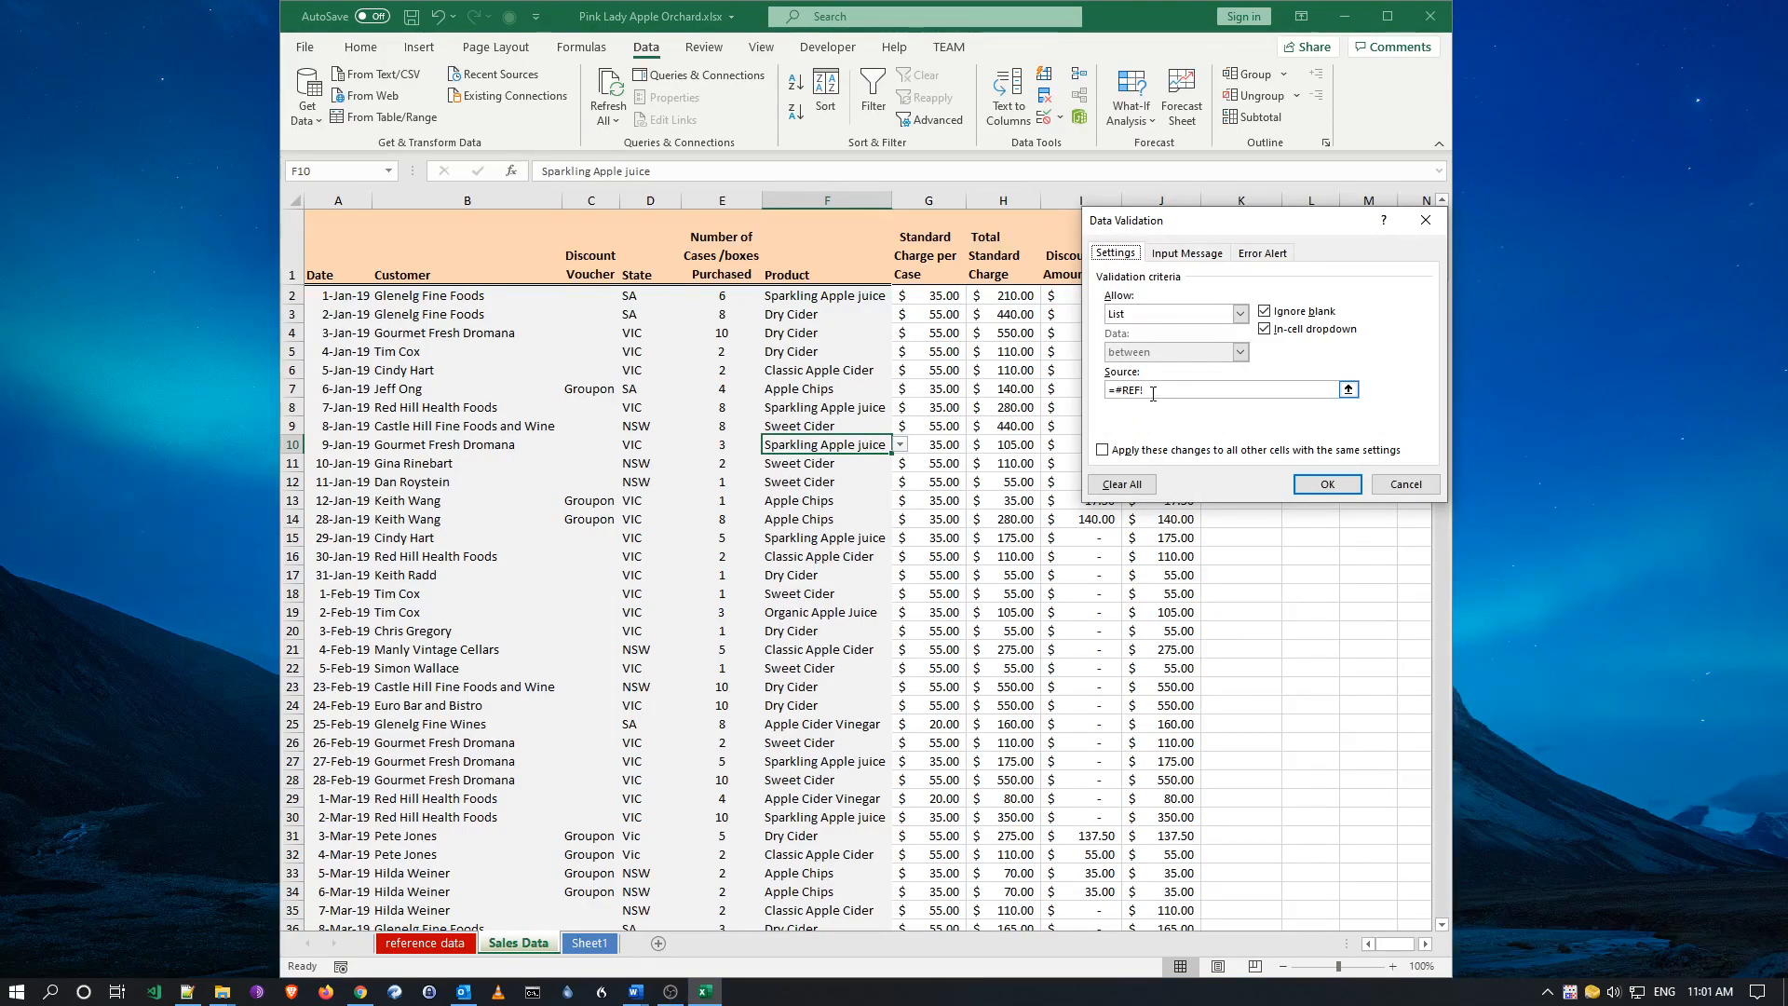
click(1404, 484)
click(793, 333)
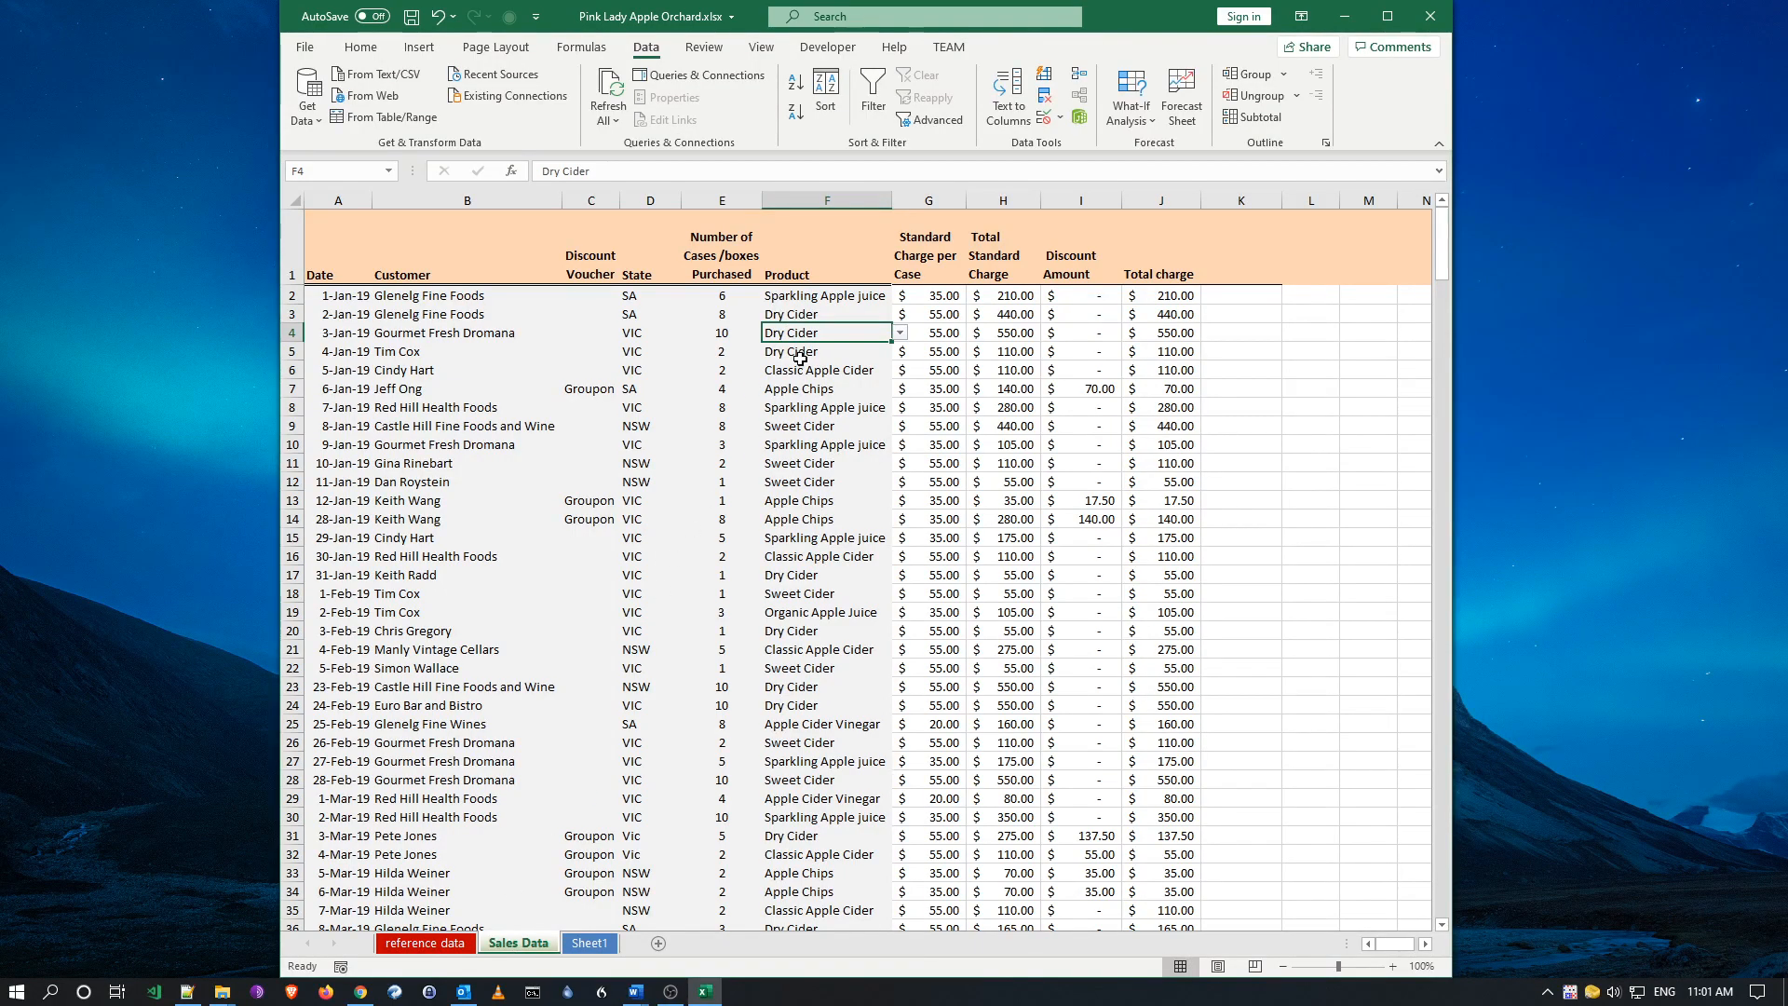
- Name the product list in cells A3:A10 of the reference data sheet myProducts
click(426, 943)
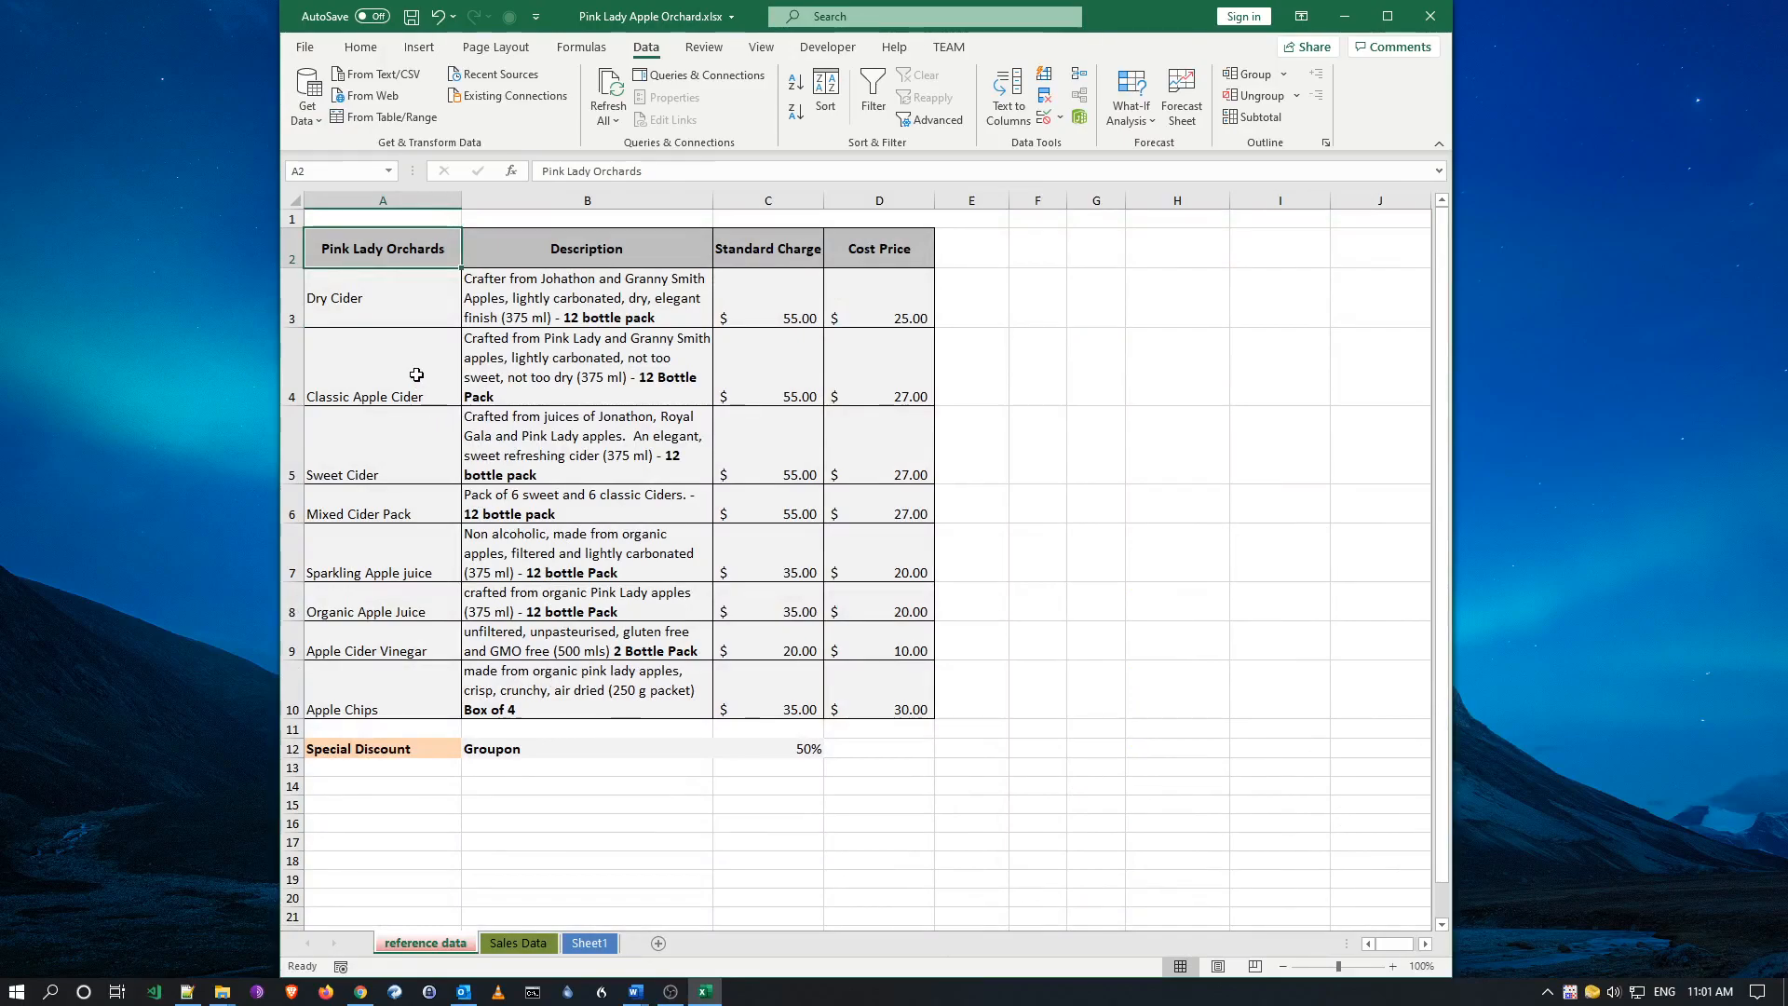
drag(400, 295, 424, 686)
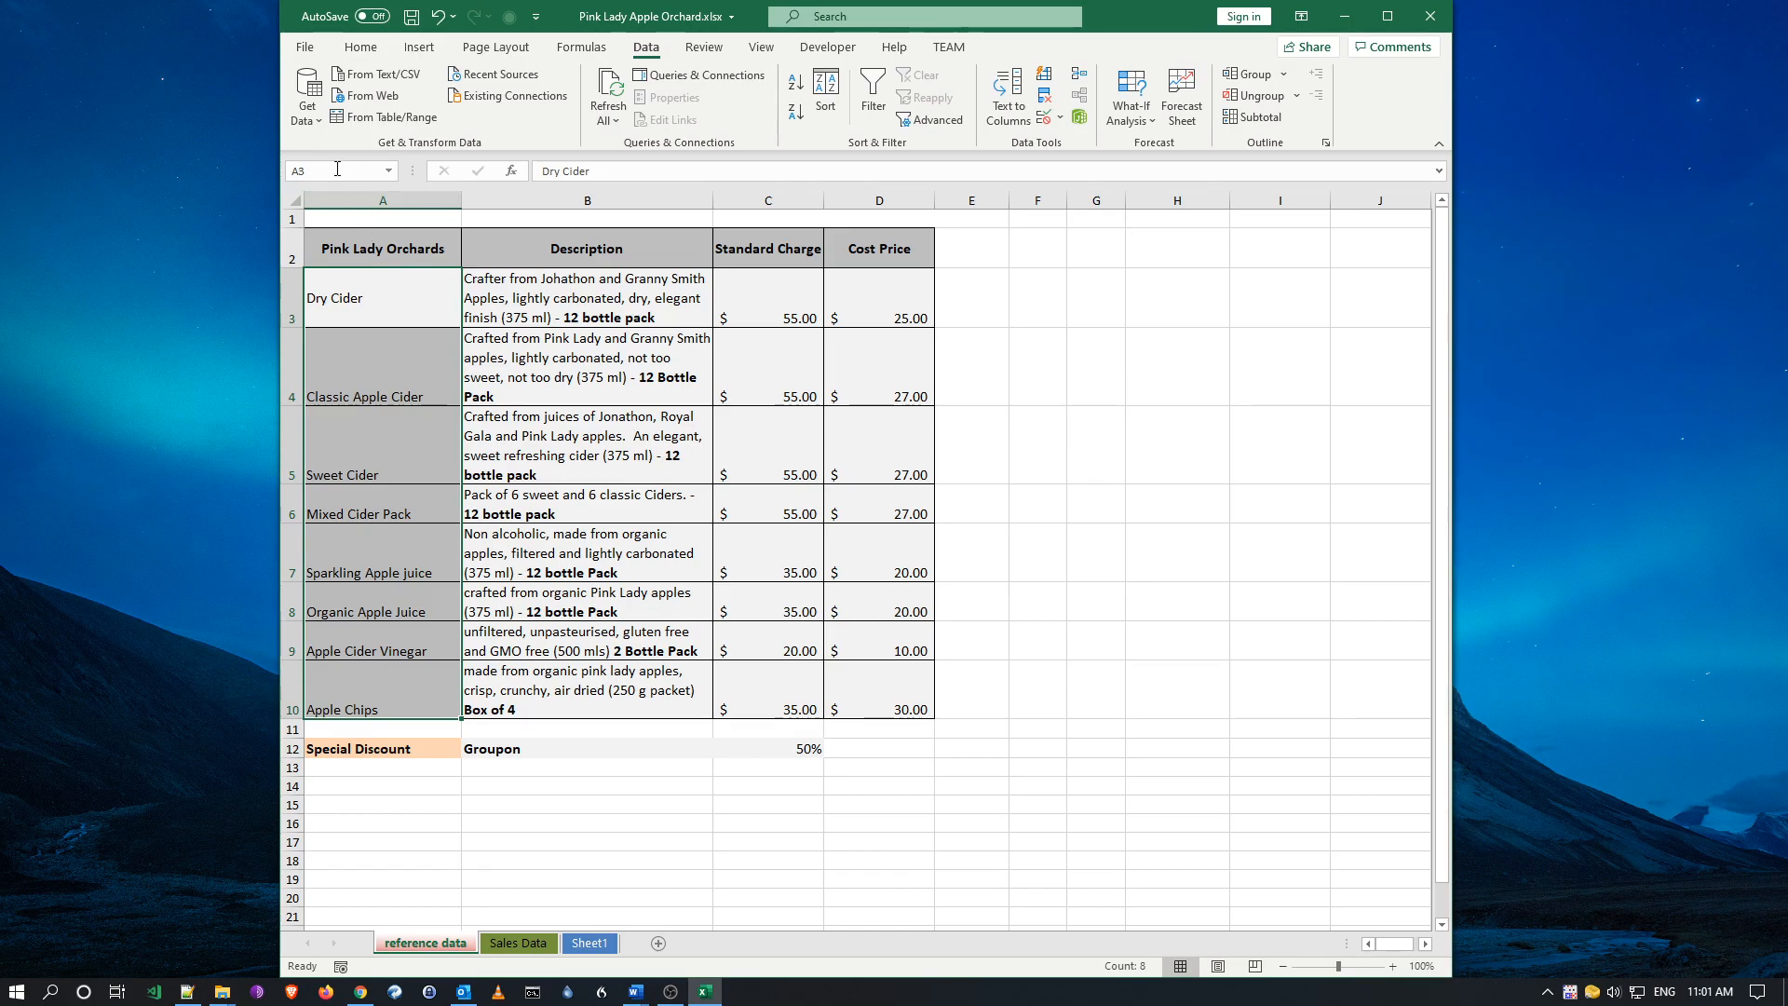
text(myProducts)
key(Return)
click(361, 46)
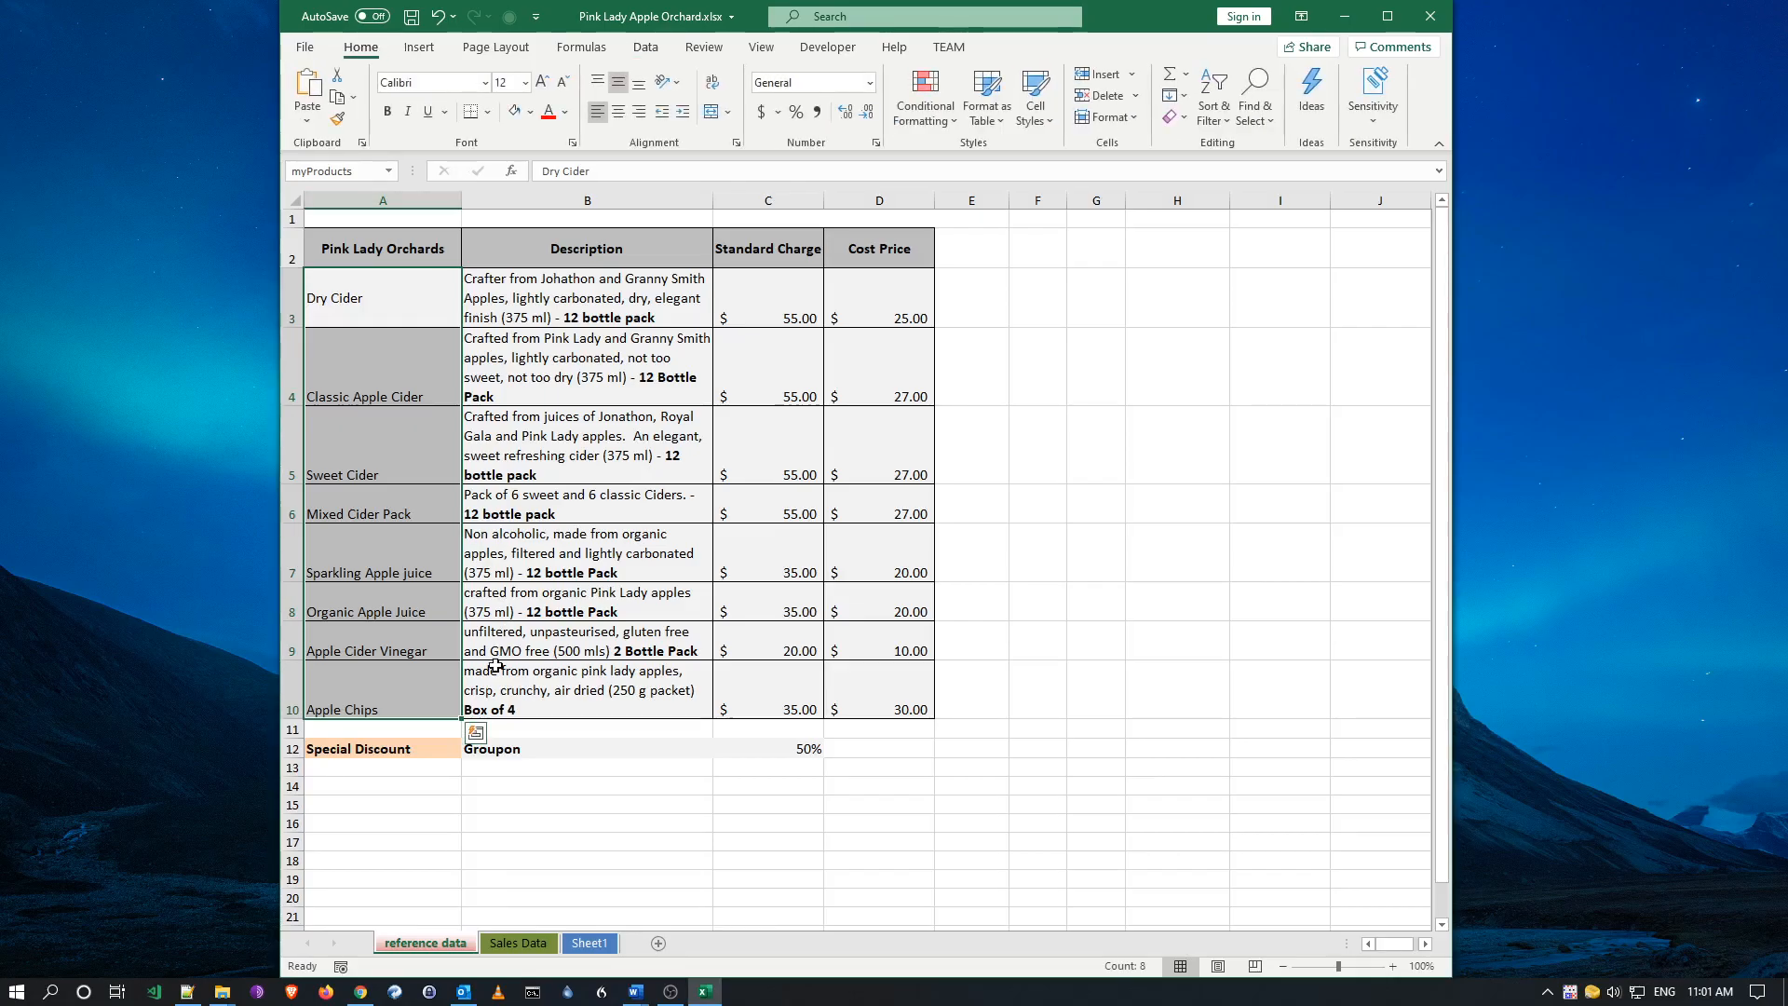
- Extend the list validation across the whole Product column F of the Sales Data sheet, with =myproducts as its source
click(518, 940)
click(827, 298)
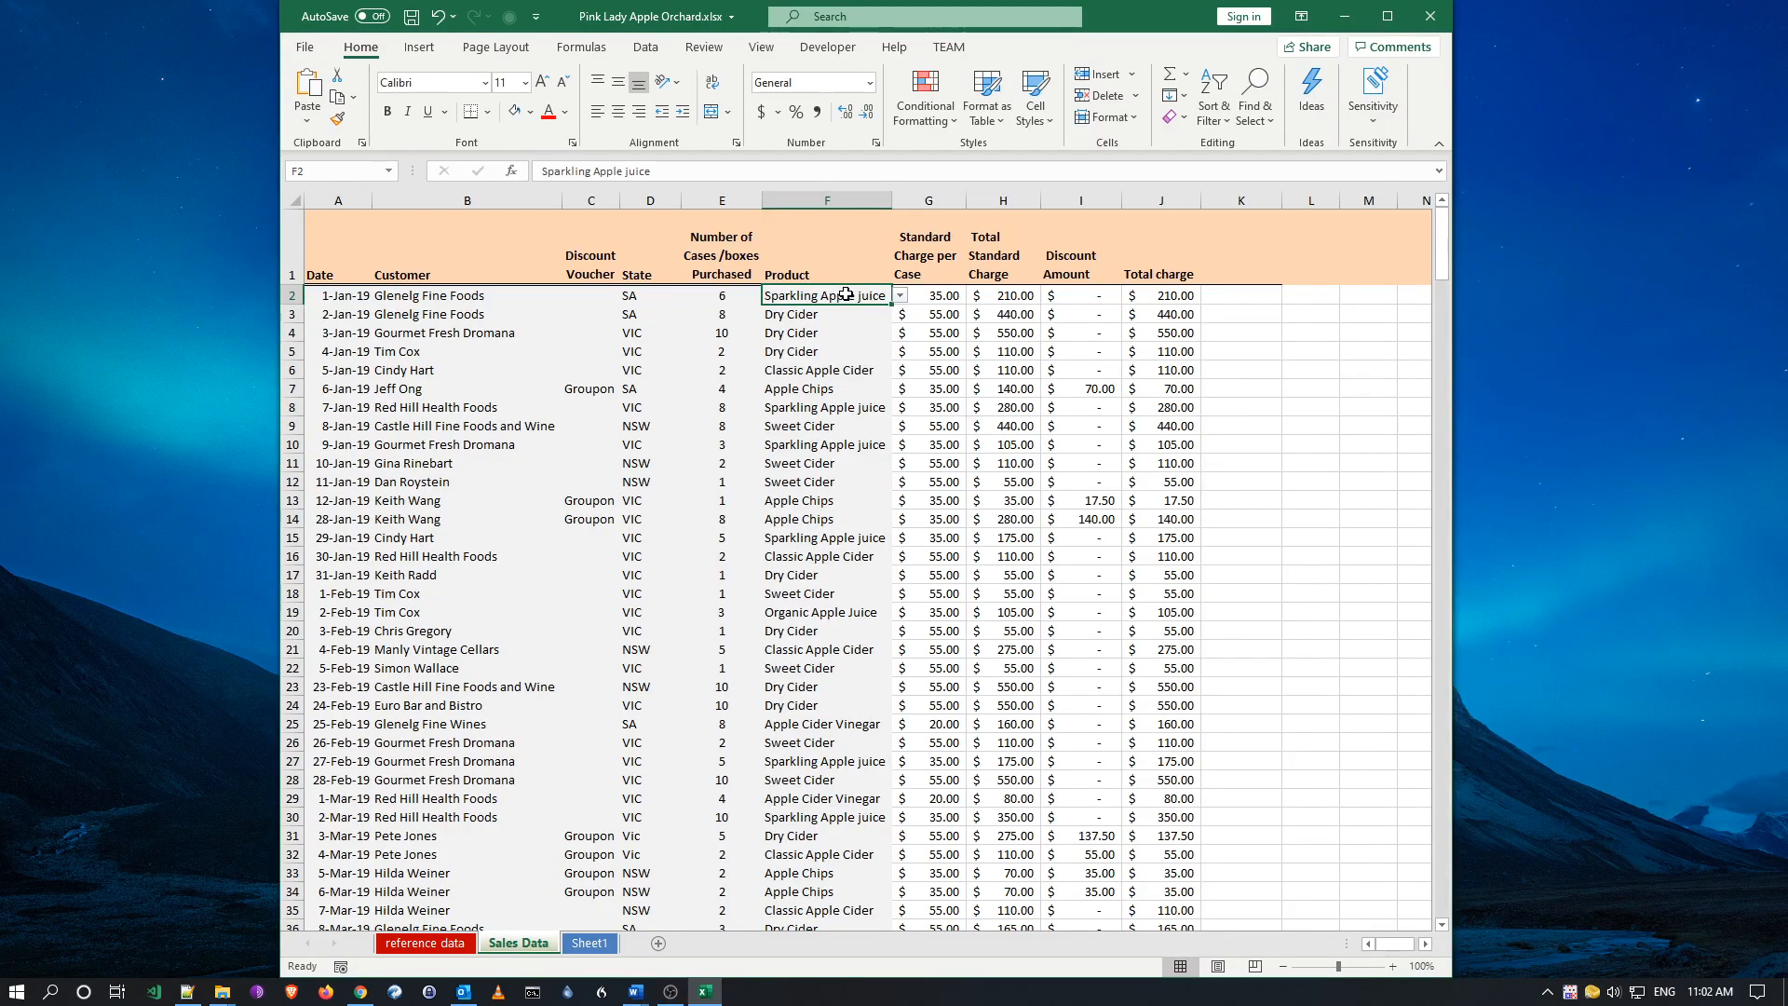
click(829, 198)
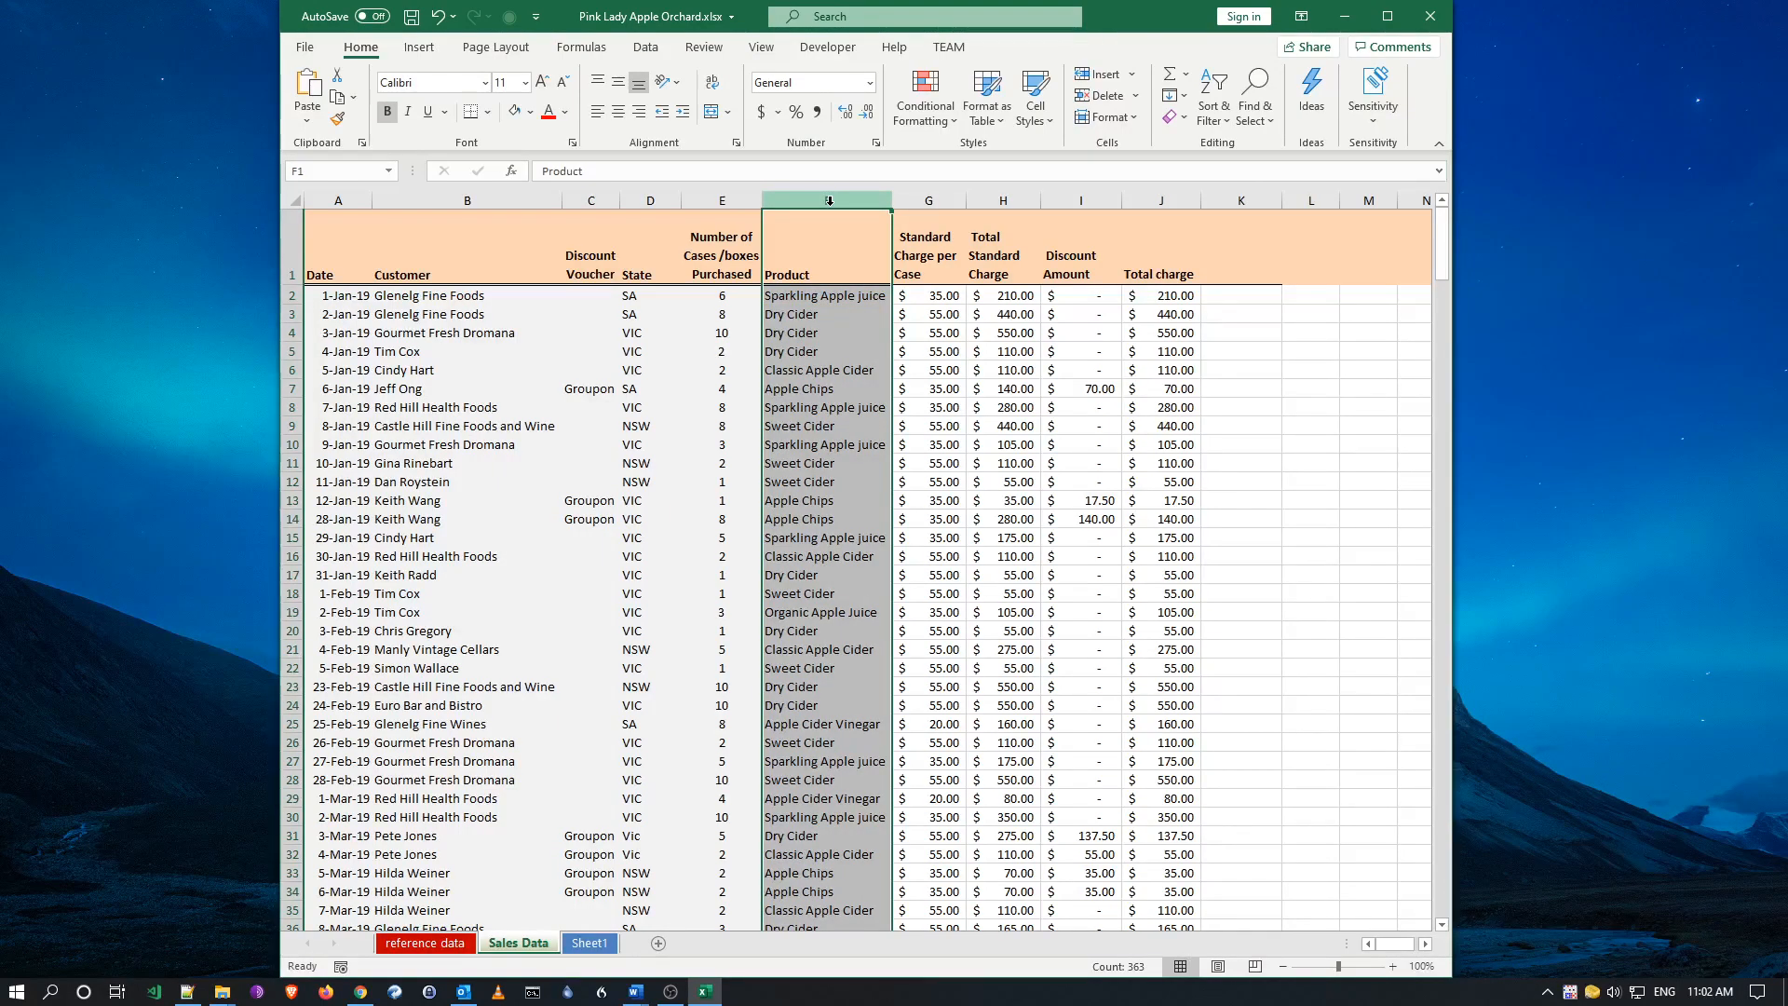
click(649, 48)
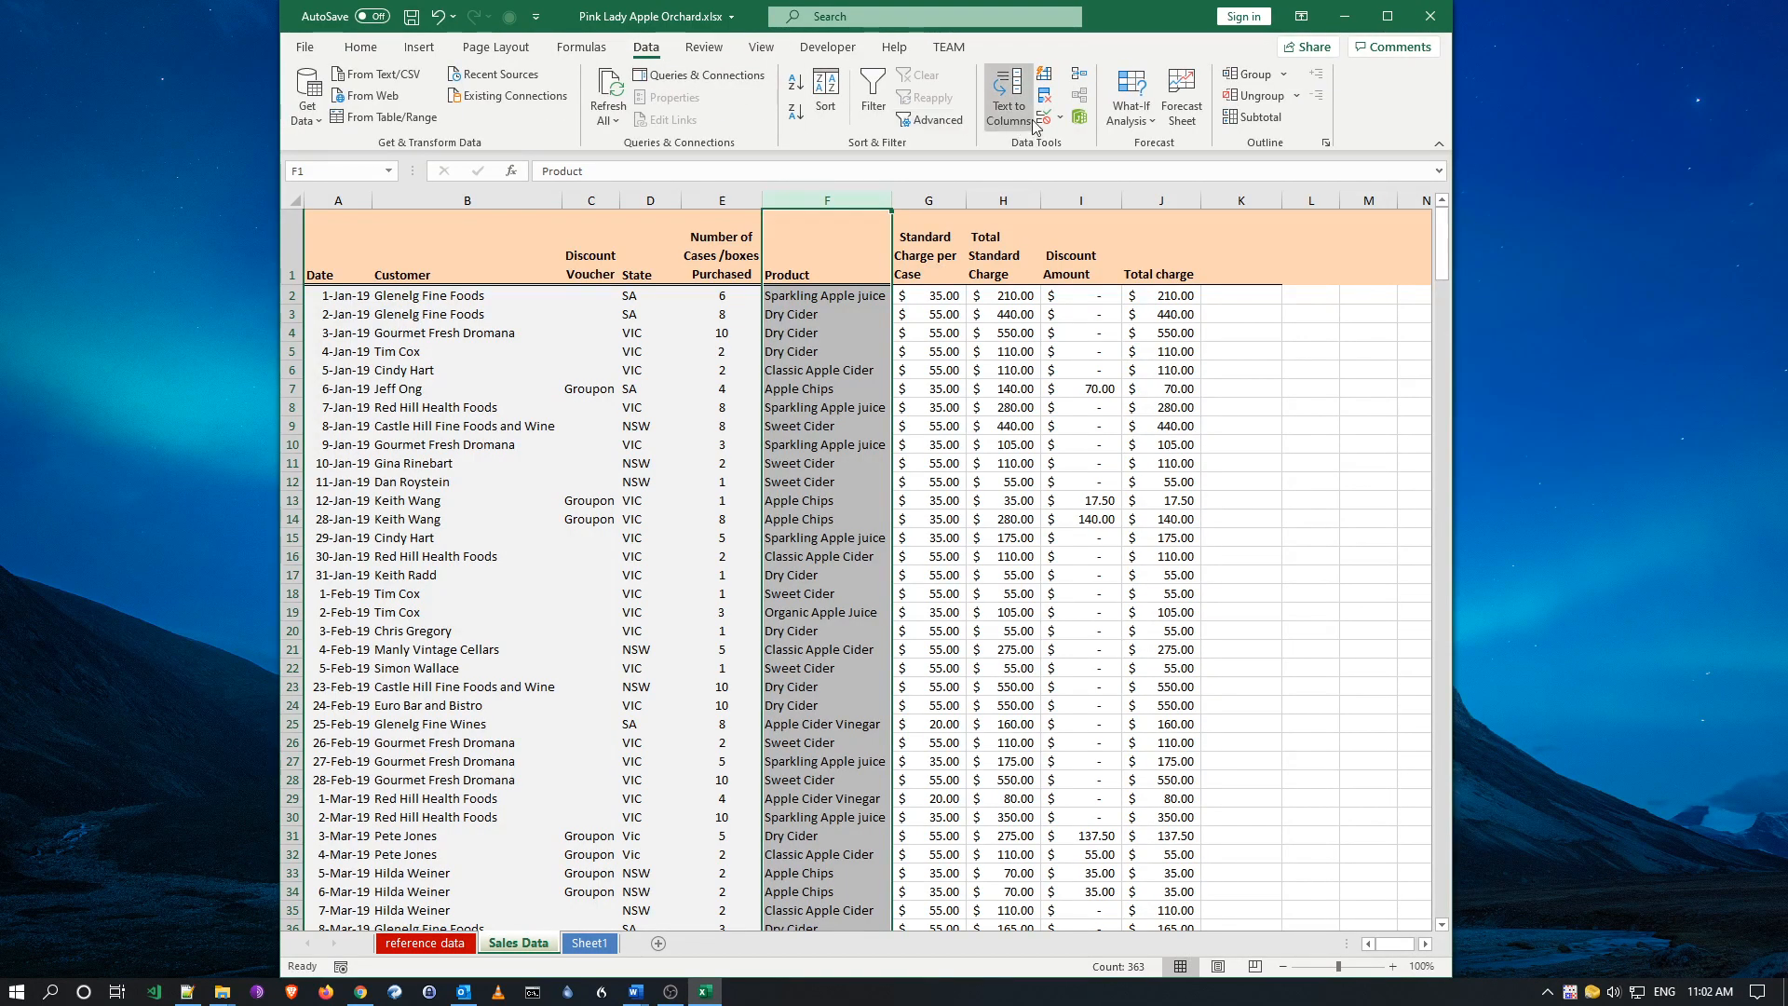
click(1042, 122)
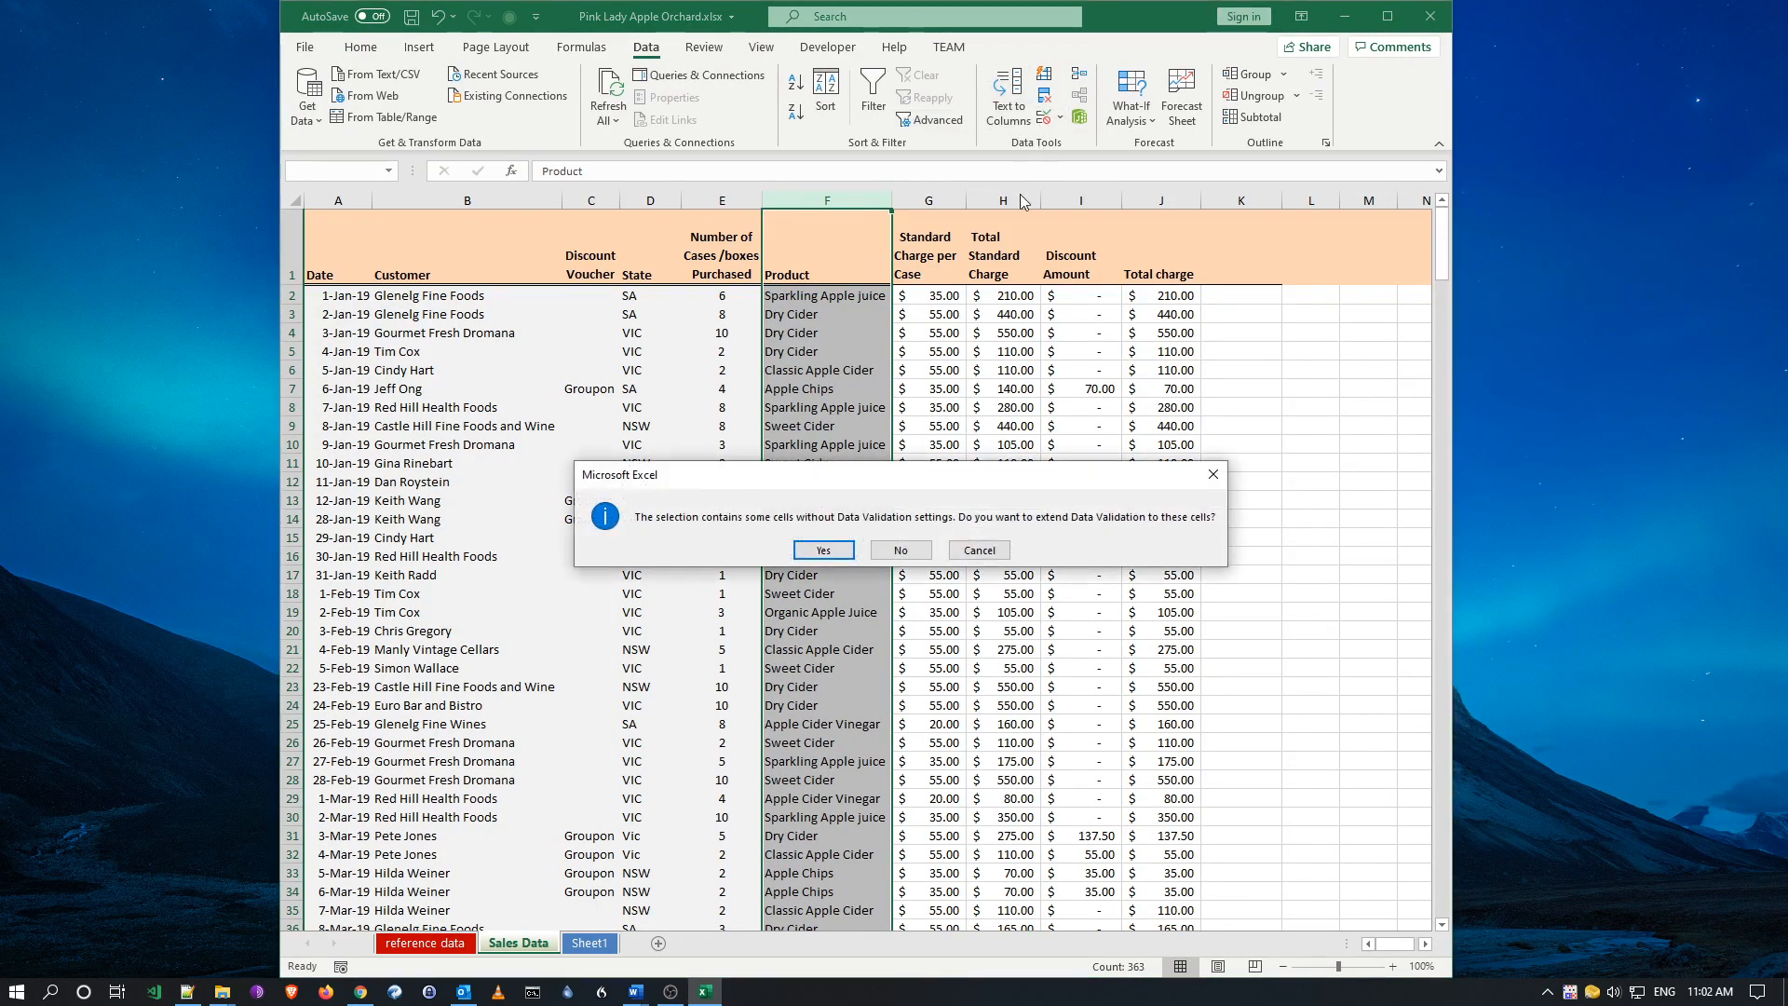
click(832, 557)
drag(1337, 389, 1073, 384)
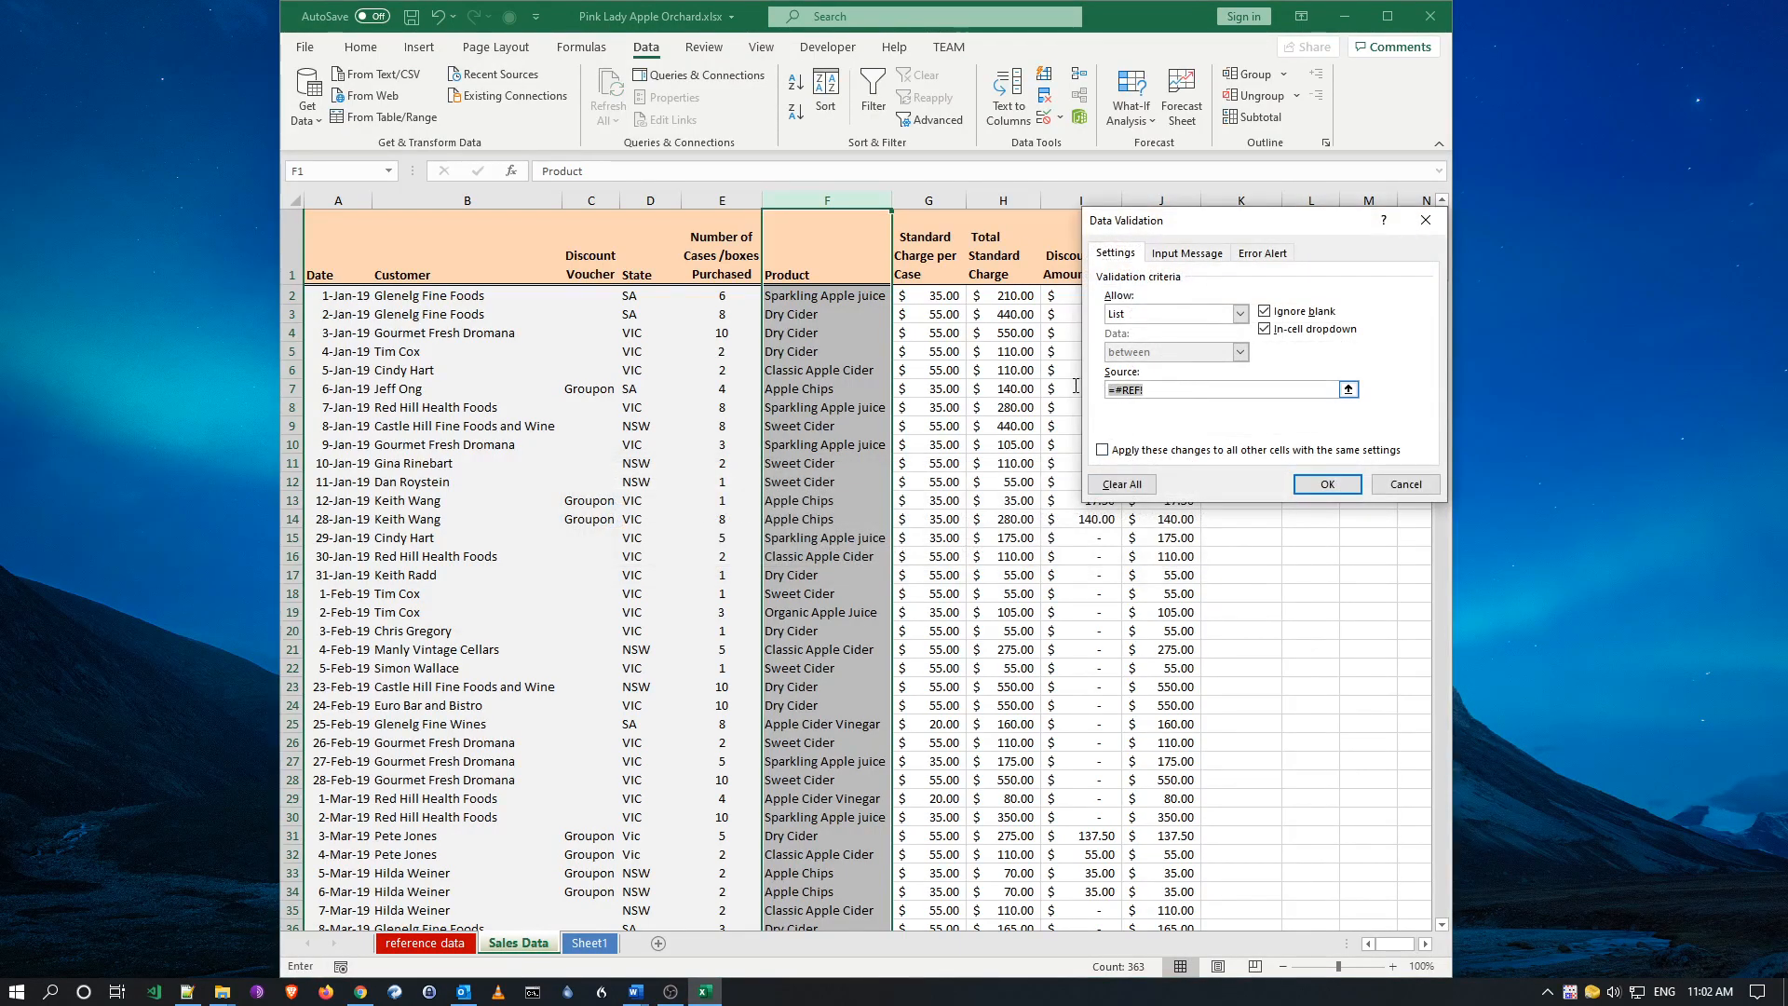
text(=)
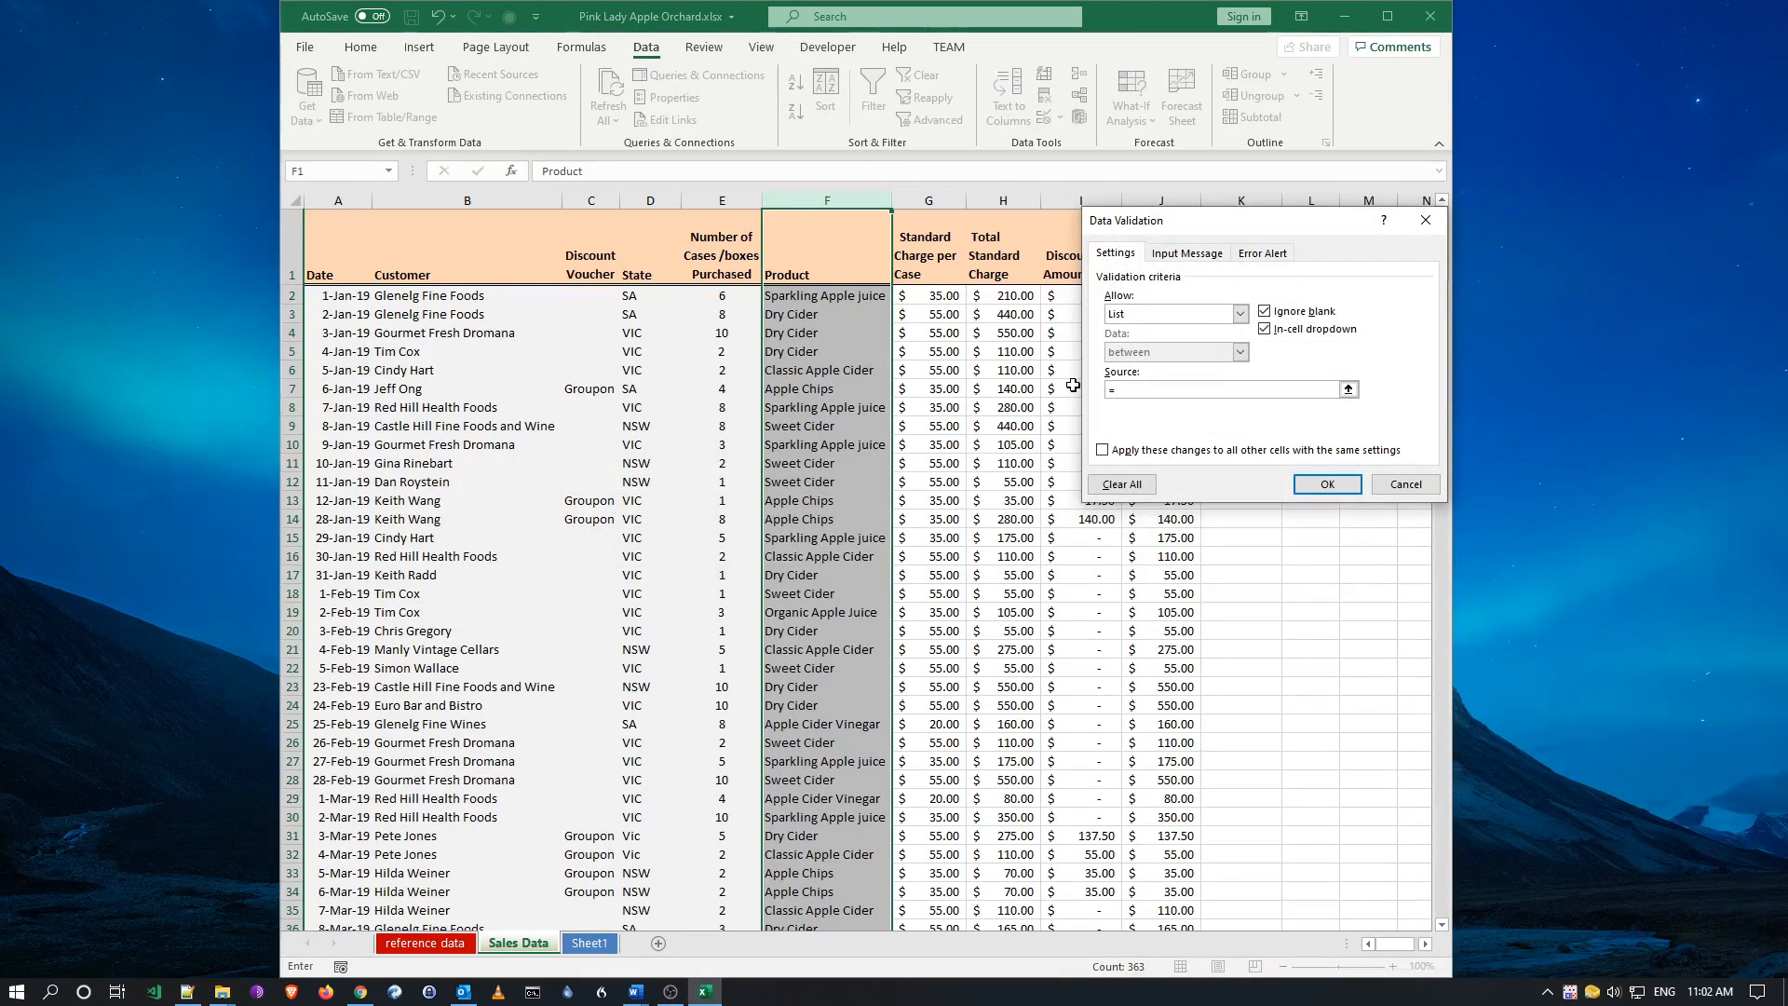
text(myproducts)
click(1328, 484)
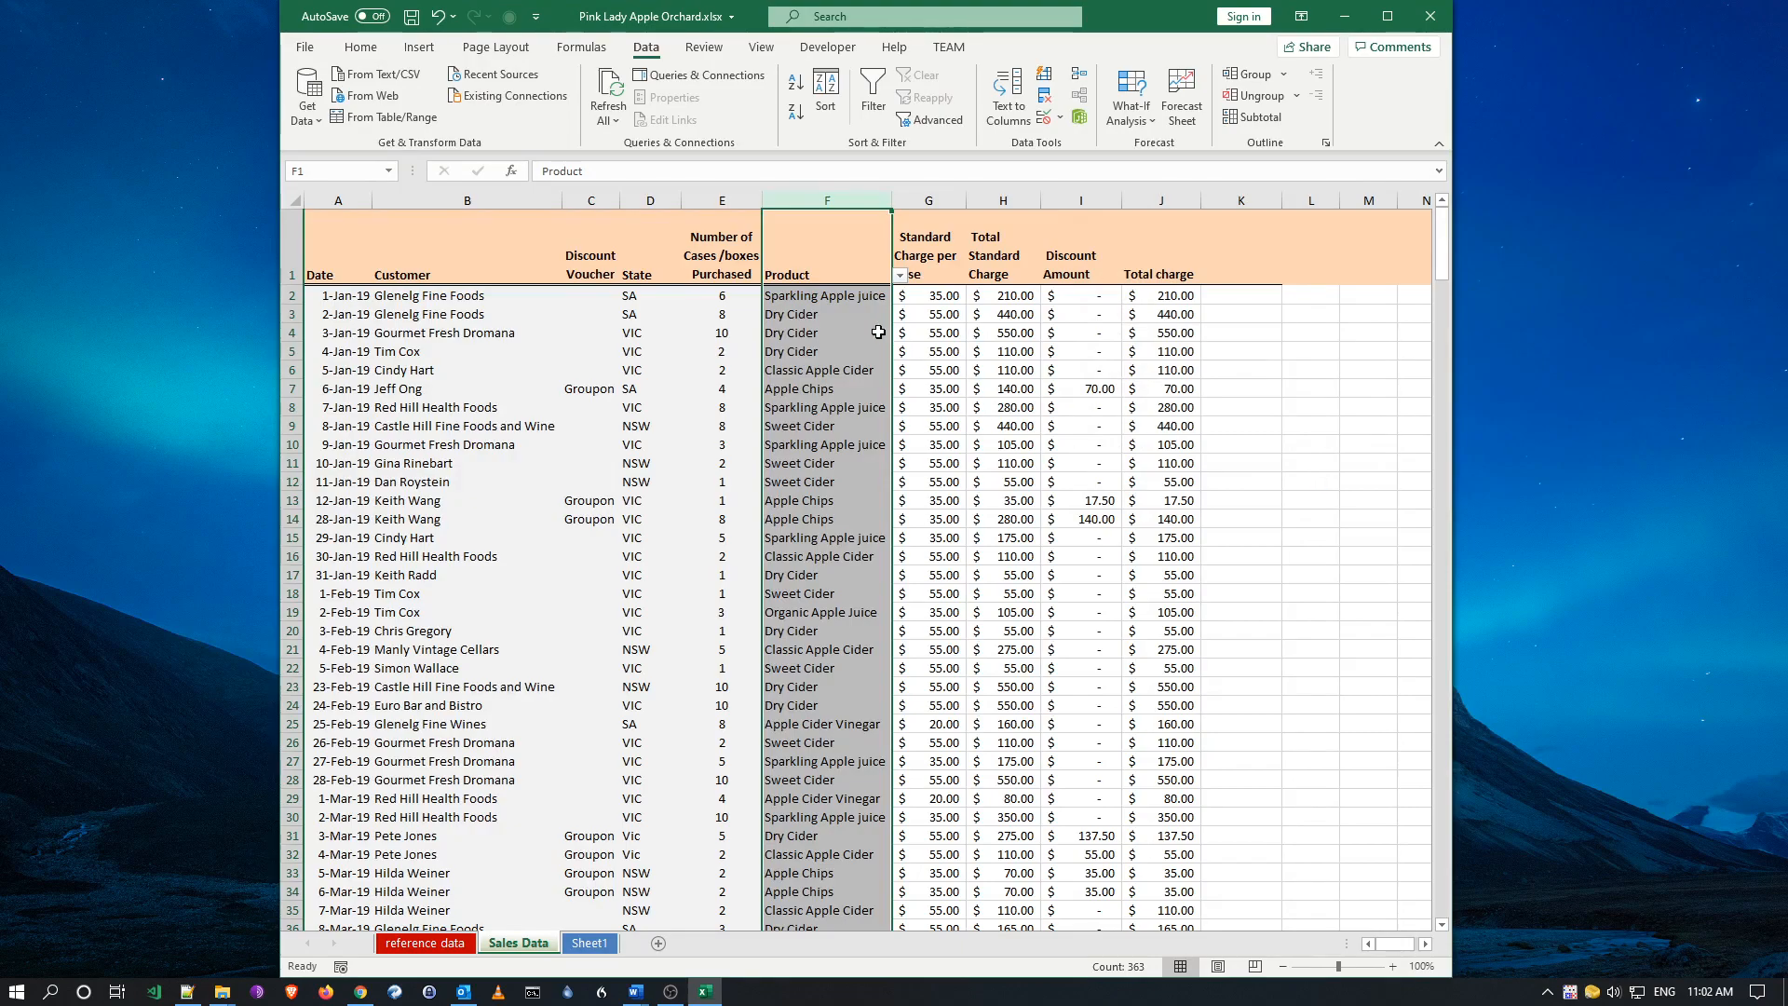
- Check the choices offered in the drop-down list of Product cell F3
click(845, 316)
click(900, 316)
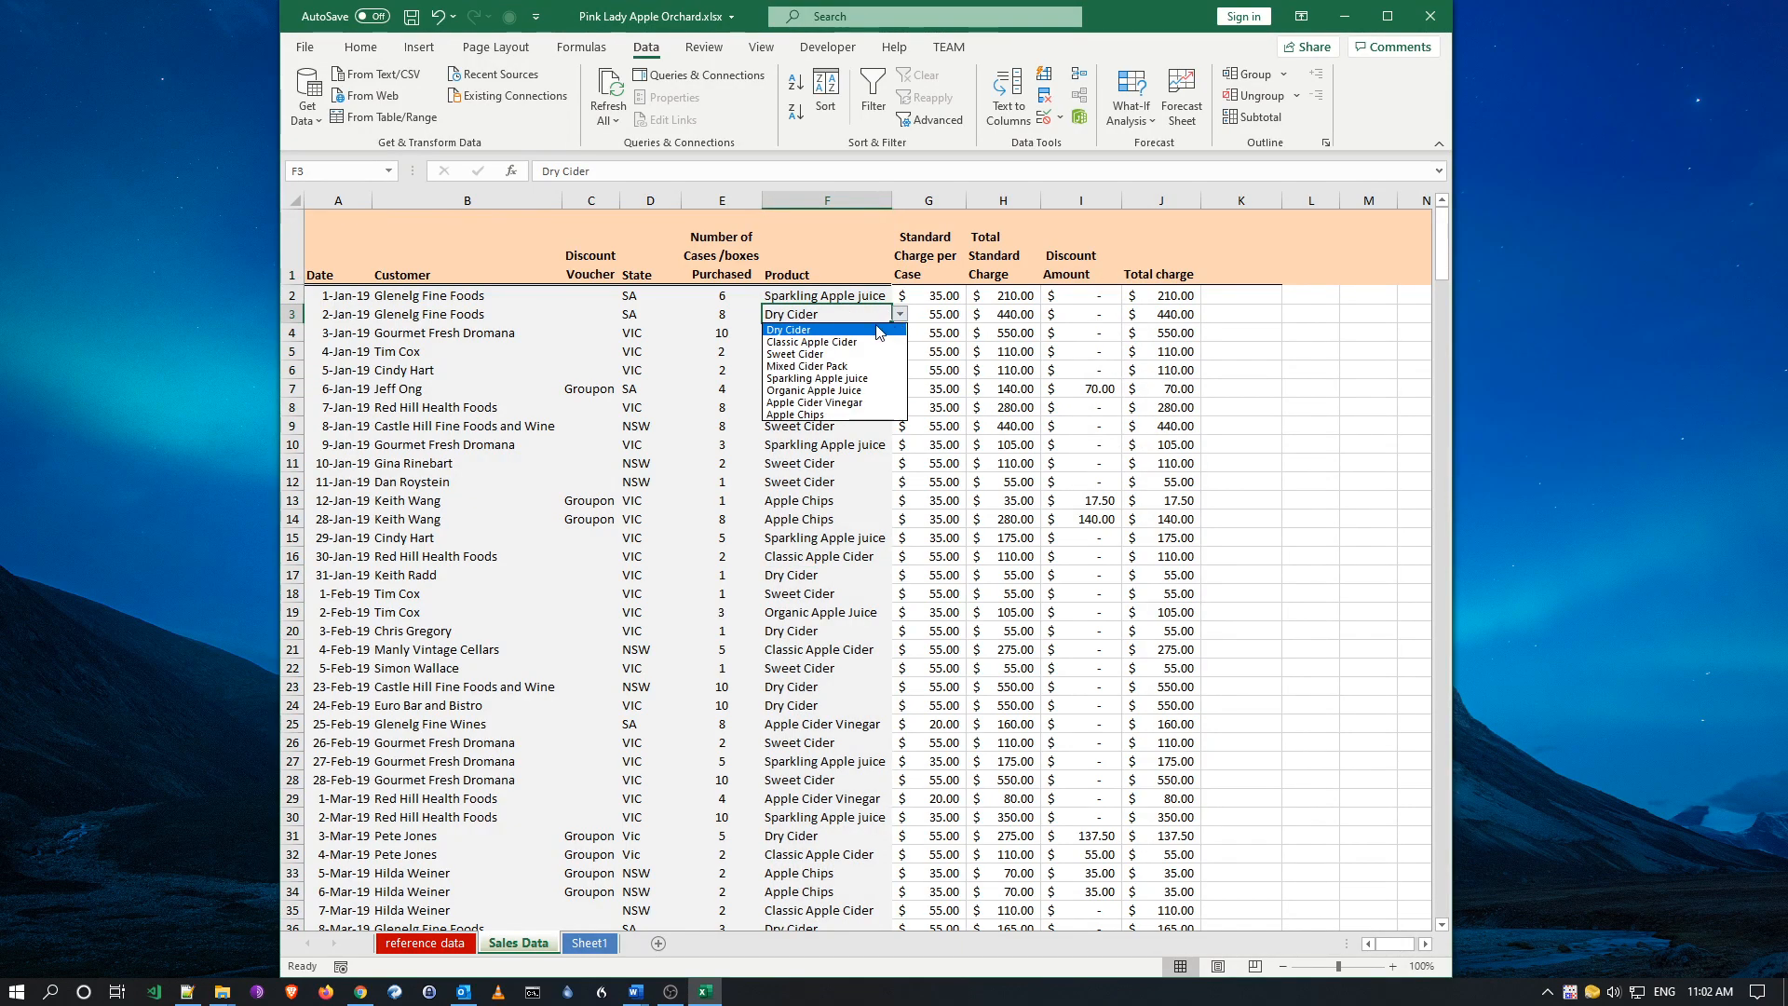
click(841, 312)
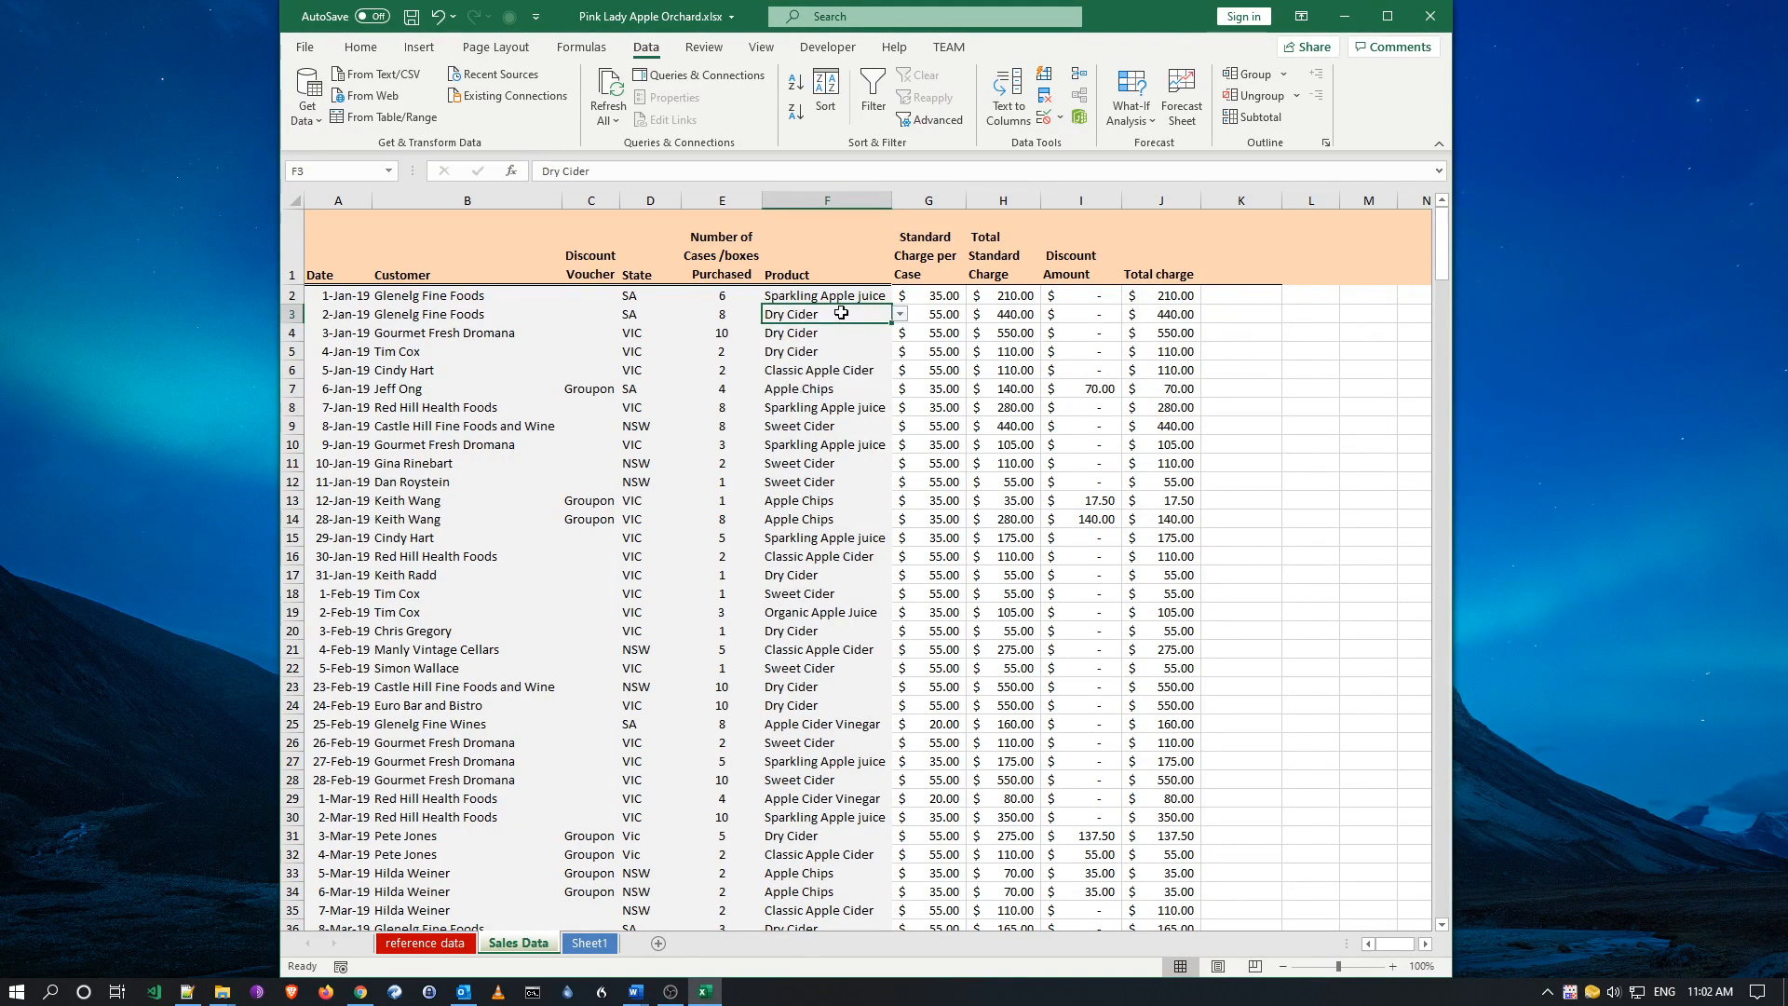
- Remove the drop-down from the Product header cell F1 by changing its validation to allow any value
click(837, 261)
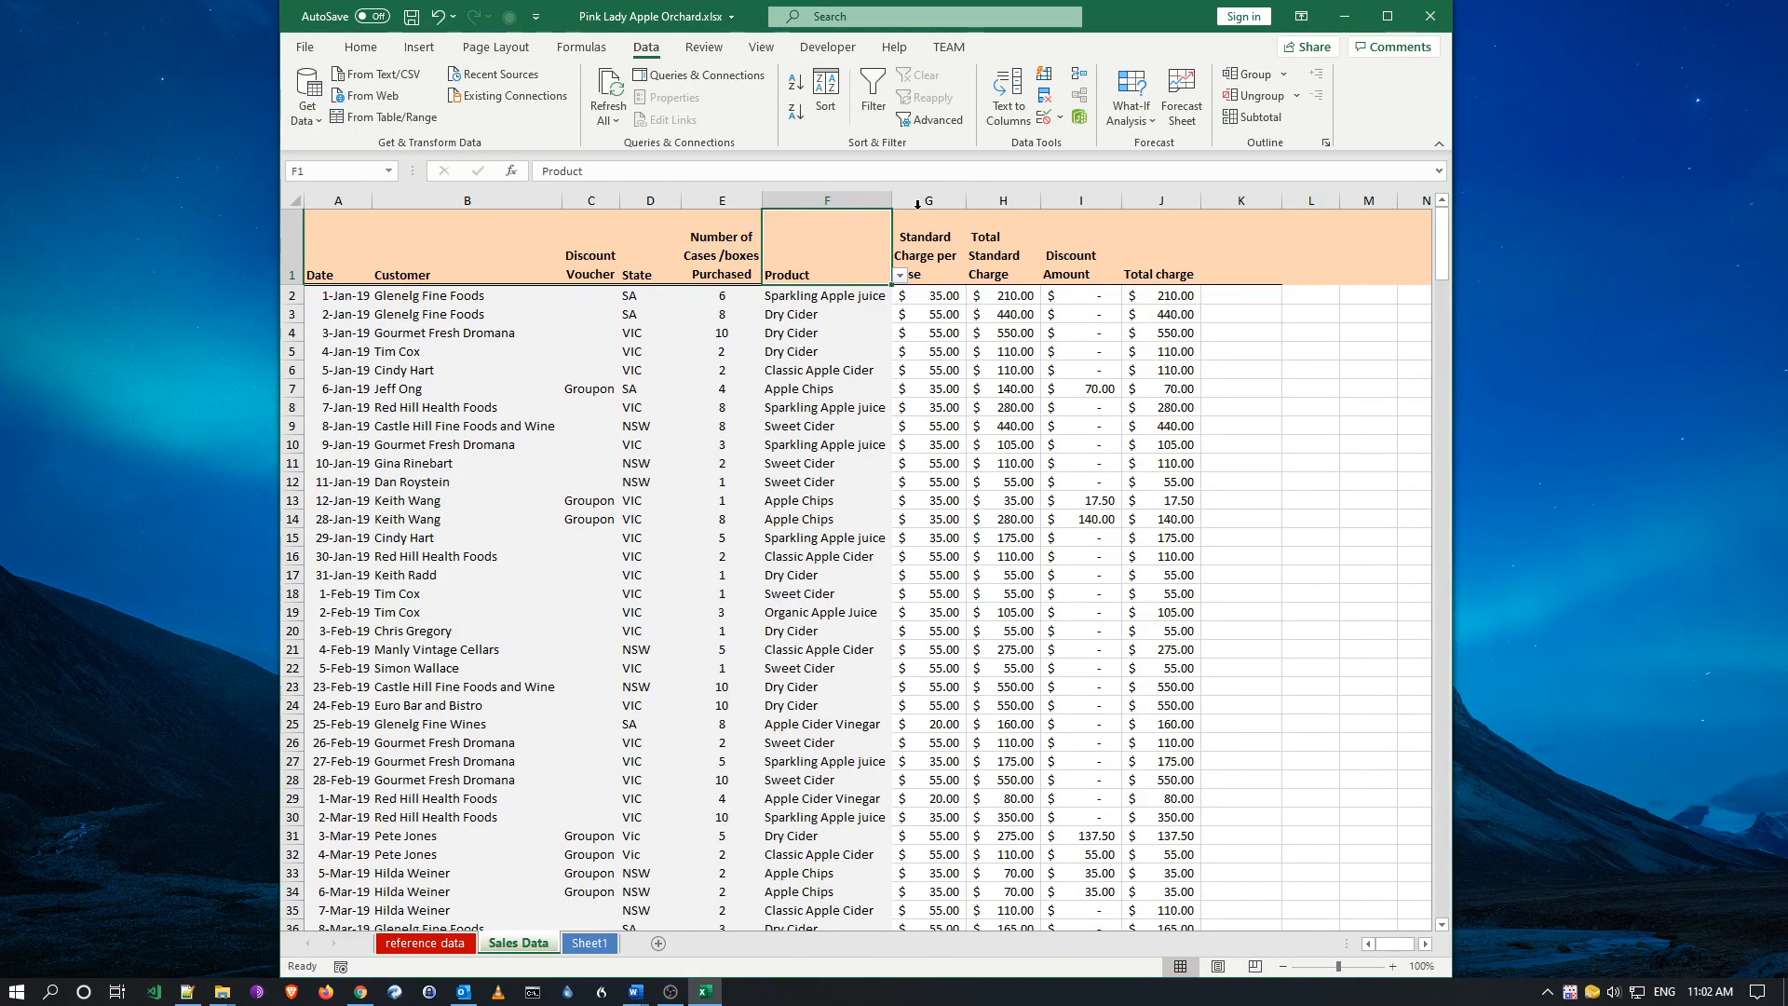
click(1047, 119)
drag(1195, 221, 1116, 227)
click(1162, 320)
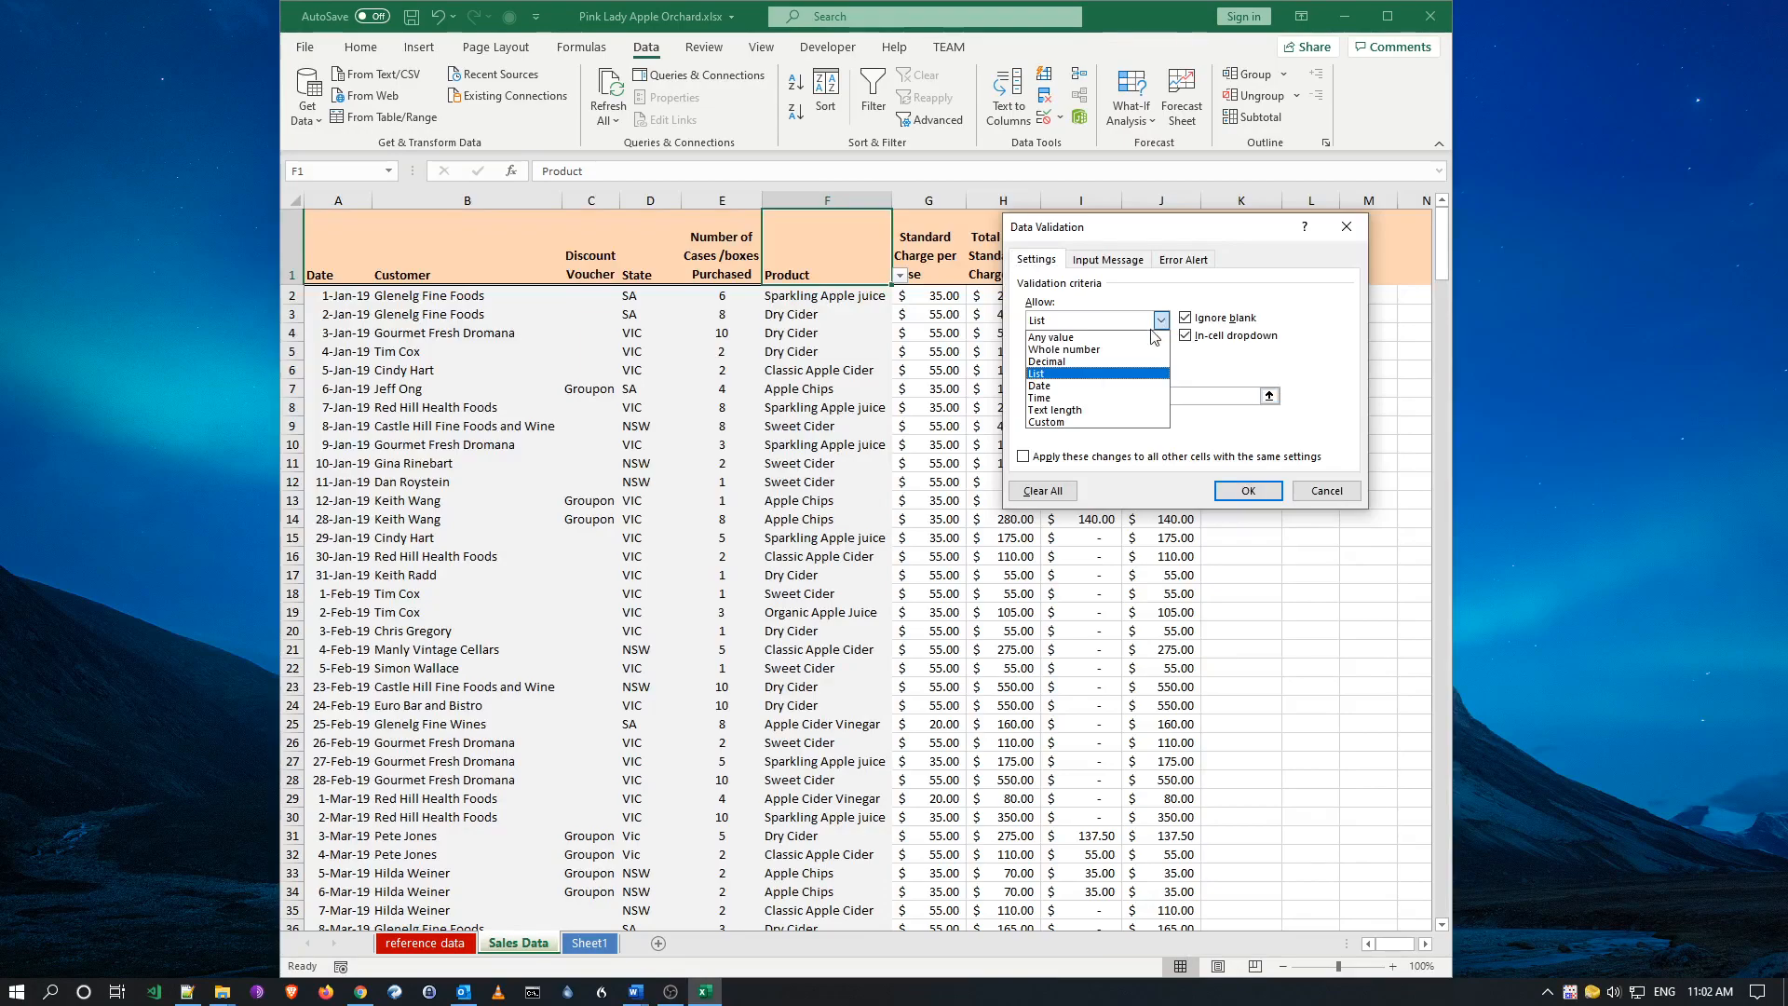
click(1089, 337)
click(1238, 491)
- Check that Product cells F3 and F4 still have their in-cell drop-down lists
click(846, 314)
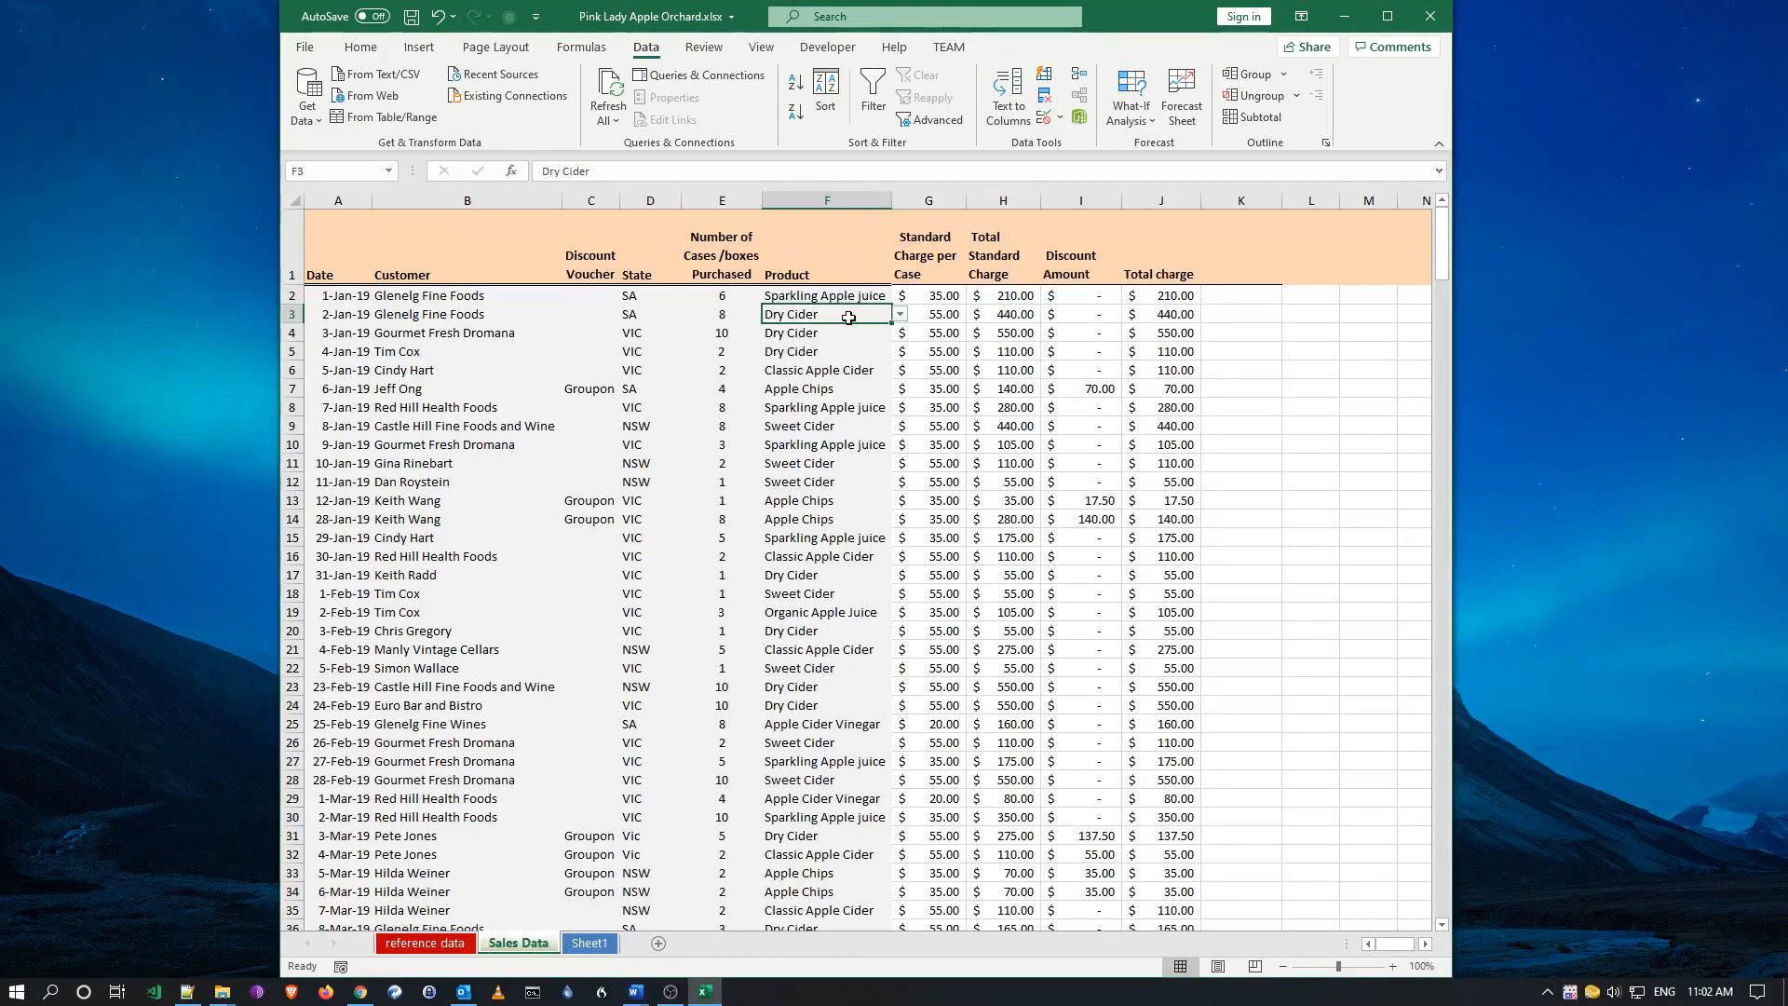
click(839, 332)
click(901, 333)
click(869, 367)
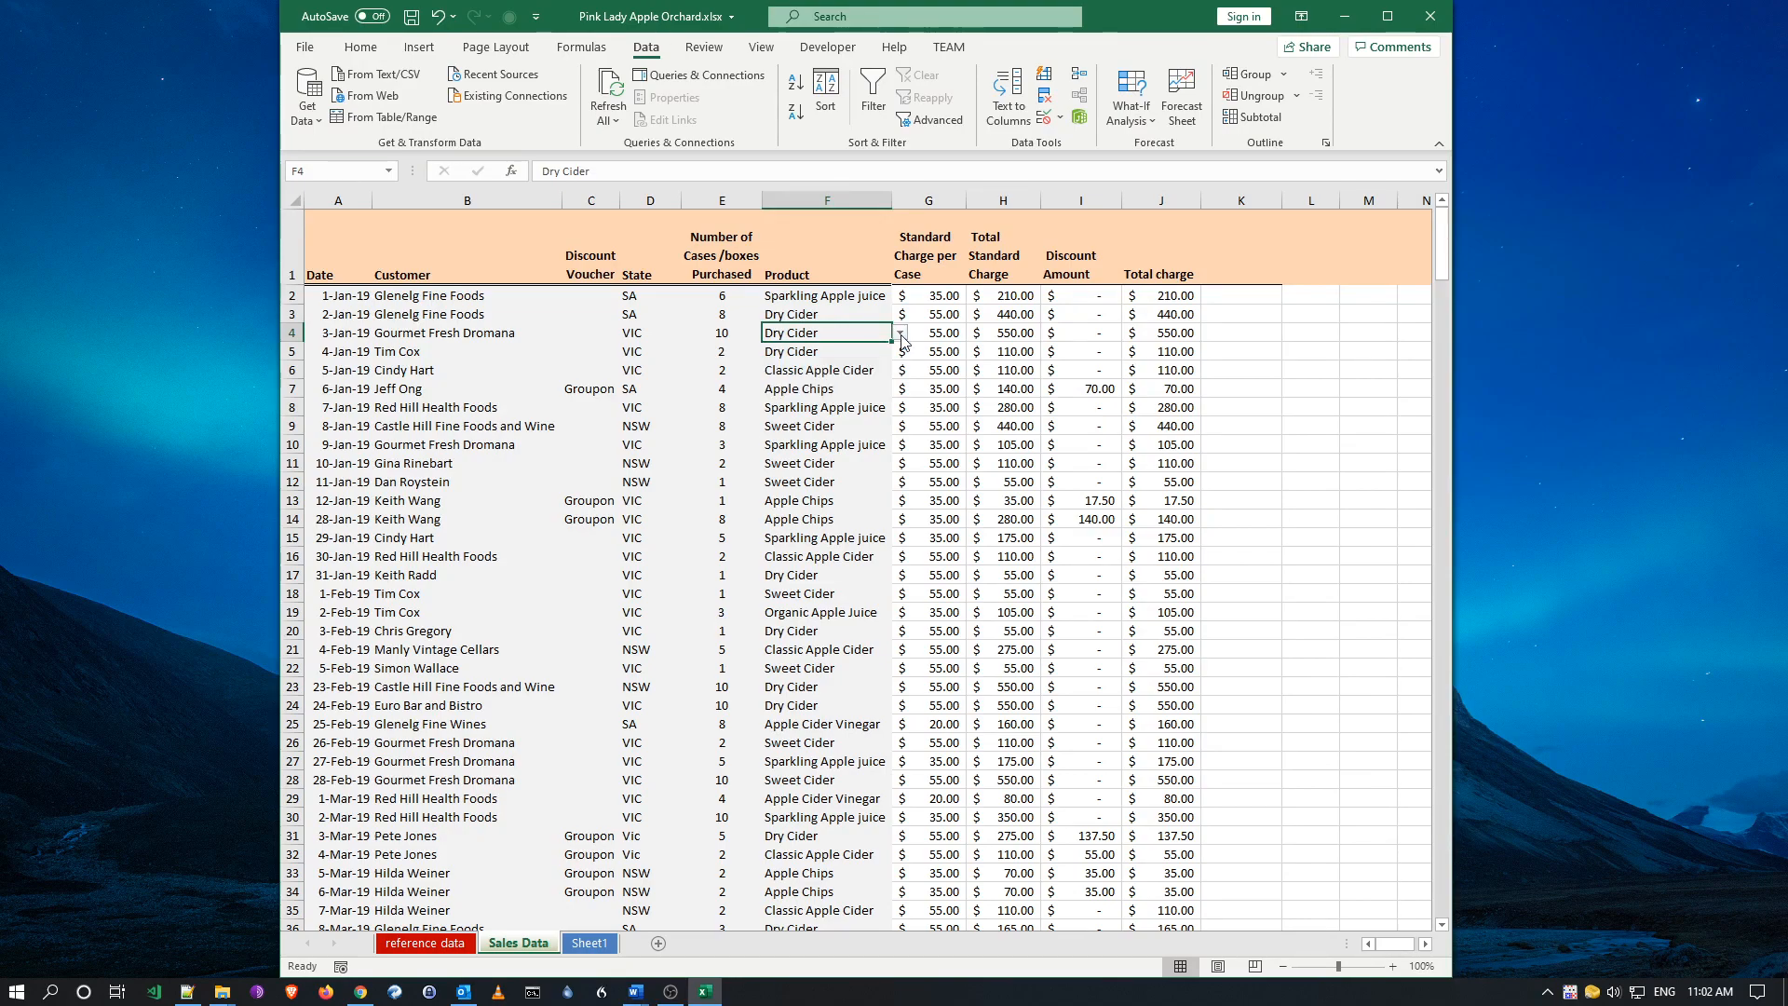
- Review the Discount Voucher column through all Sales Data rows for the different voucher names in use
click(581, 333)
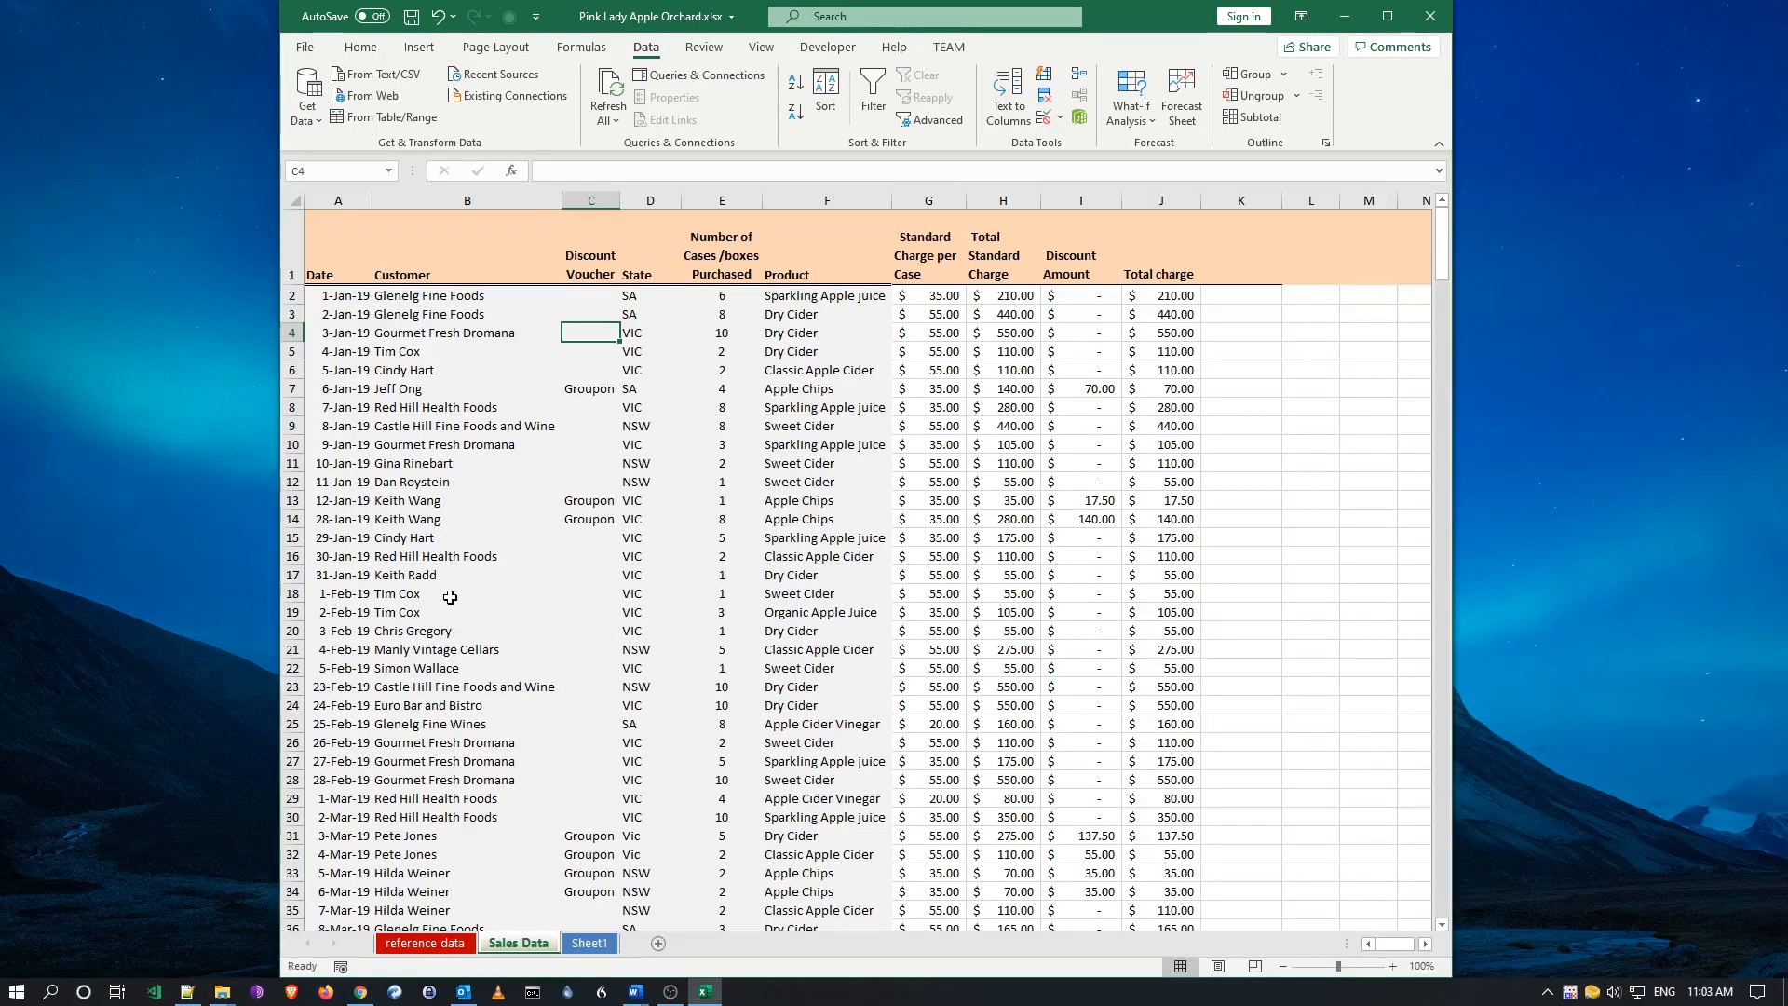
click(415, 594)
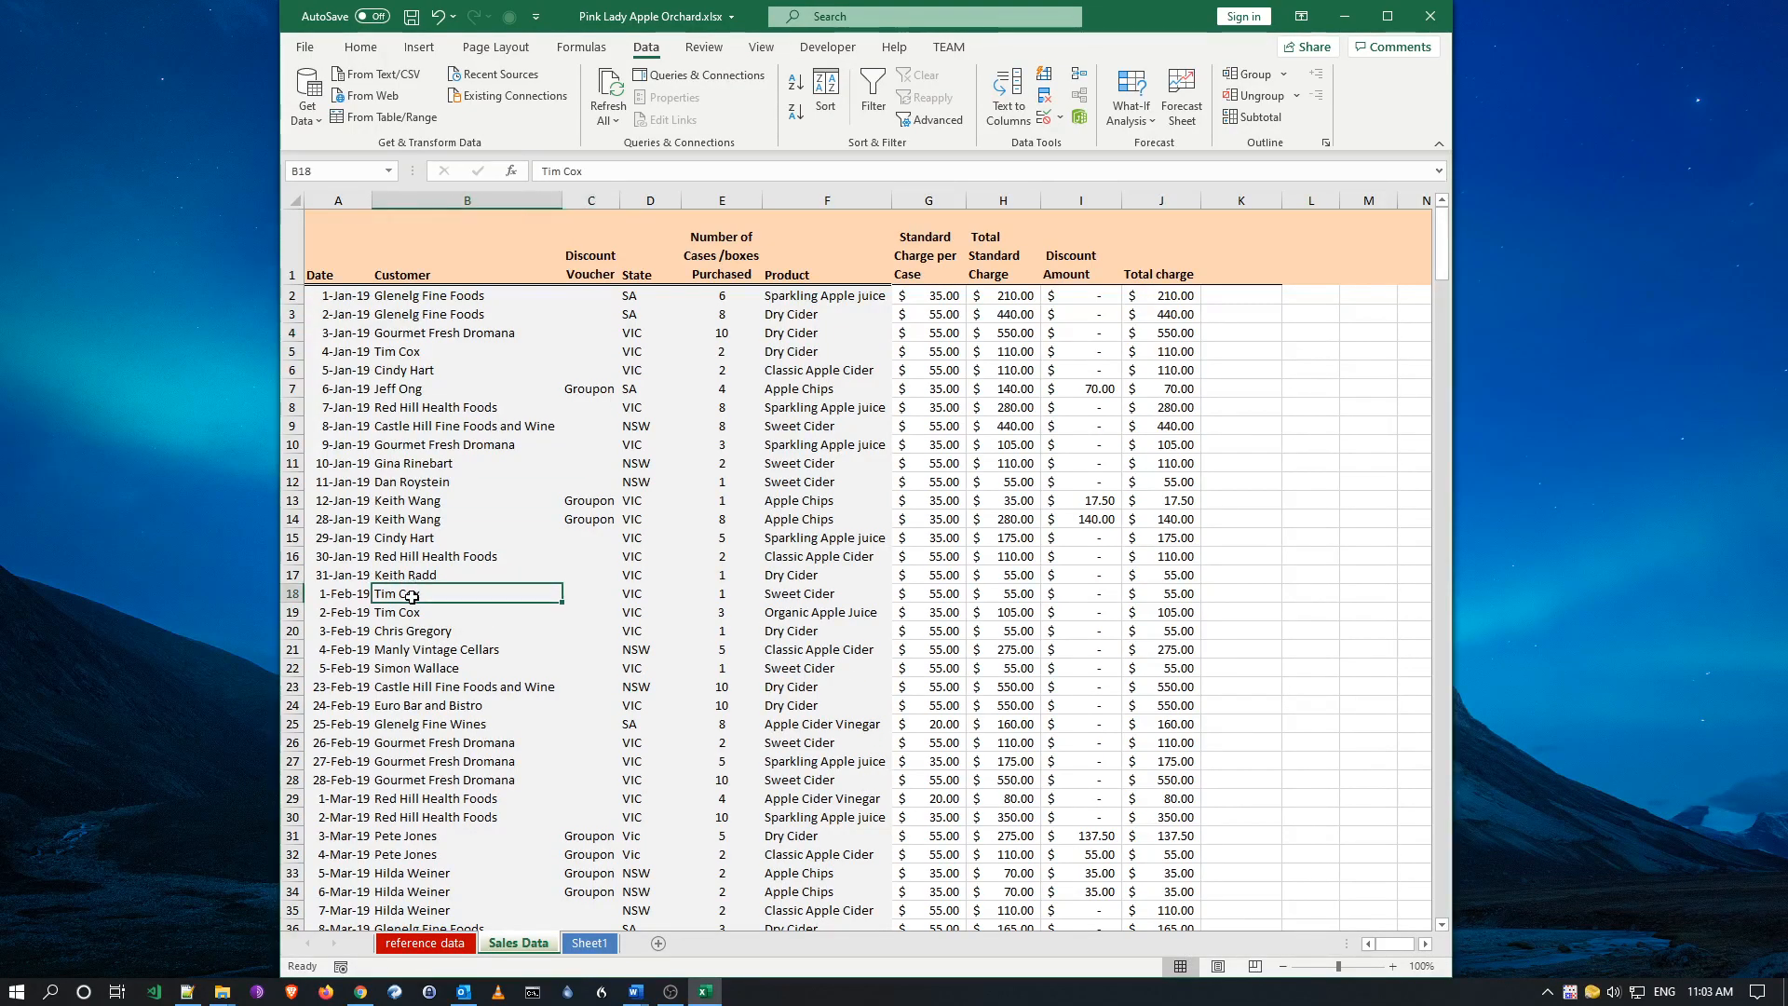
click(596, 392)
click(591, 519)
scroll(593, 493, down, 3)
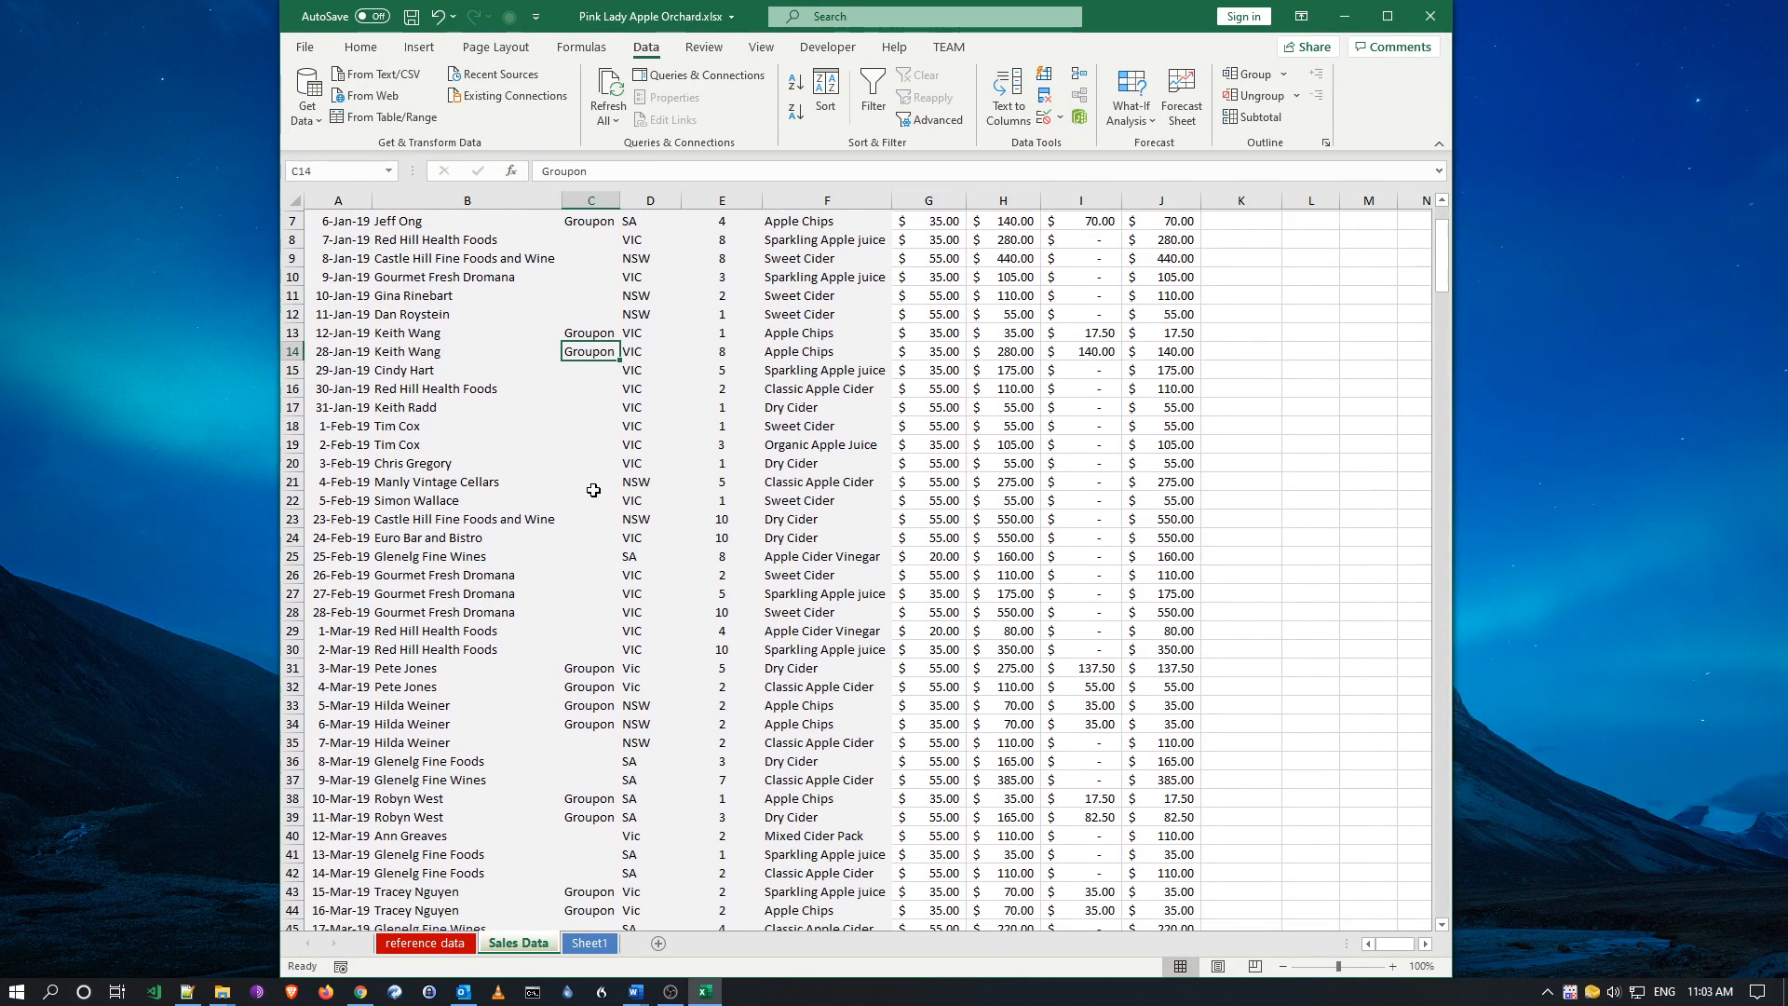
scroll(589, 459, down, 6)
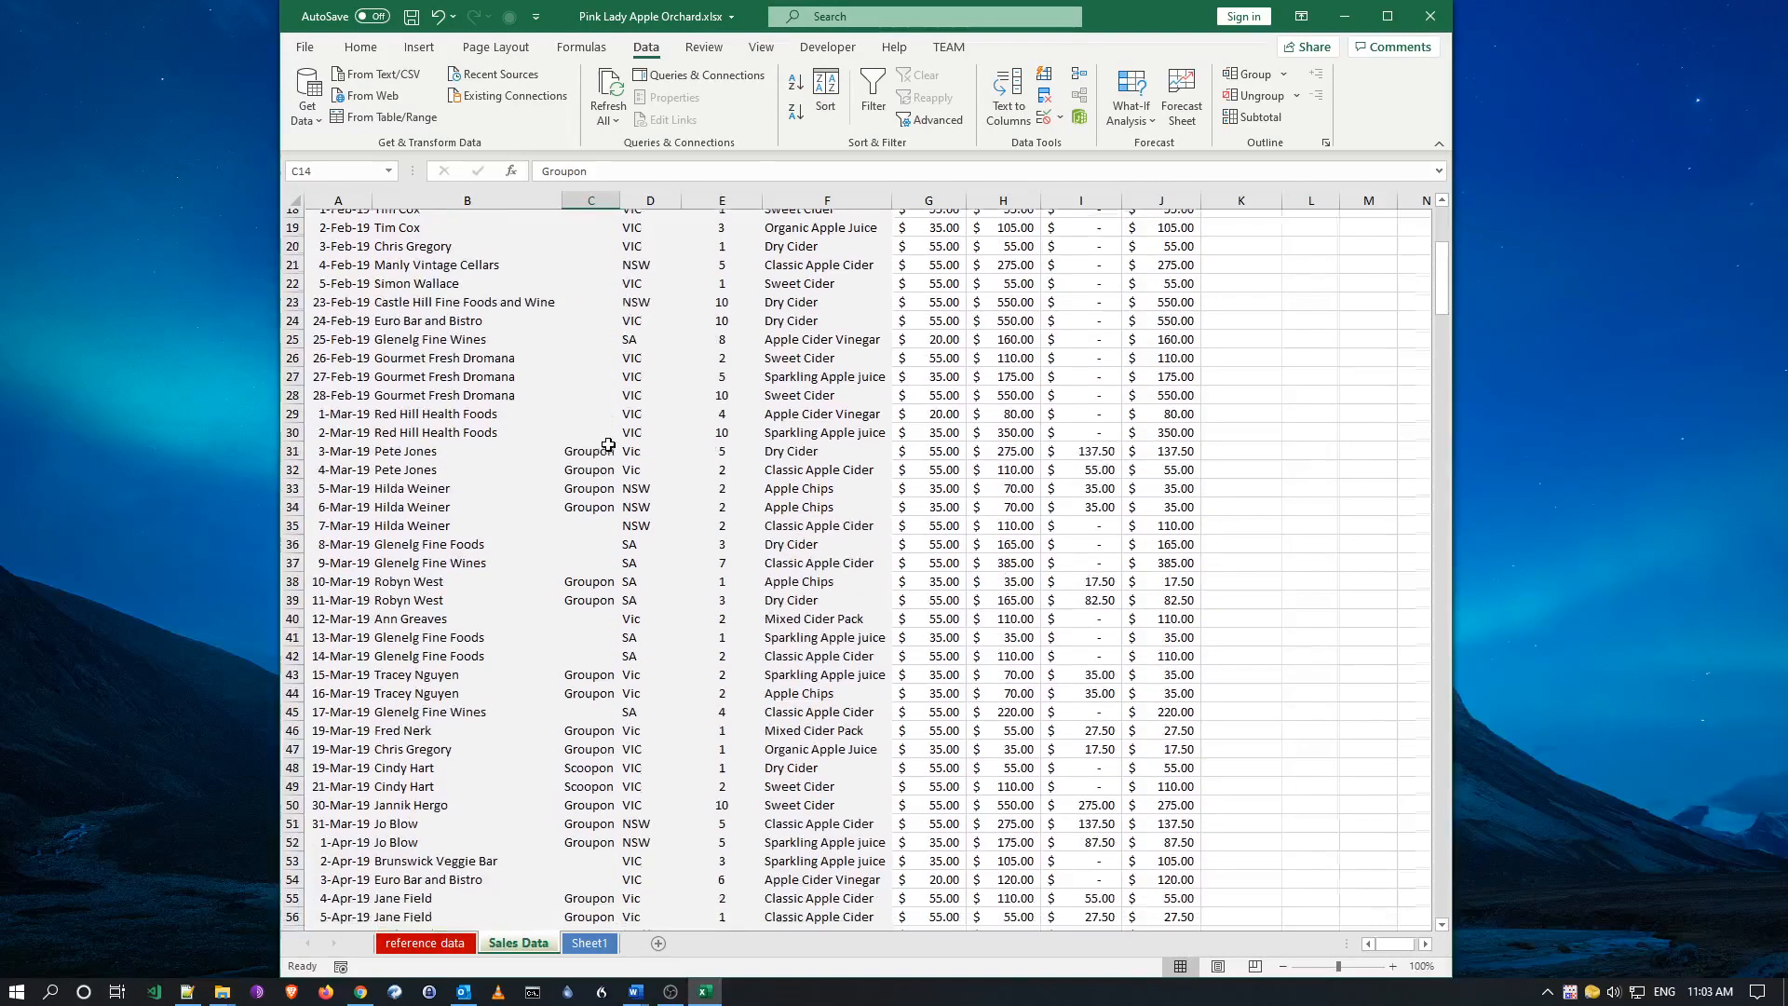
scroll(600, 447, down, 5)
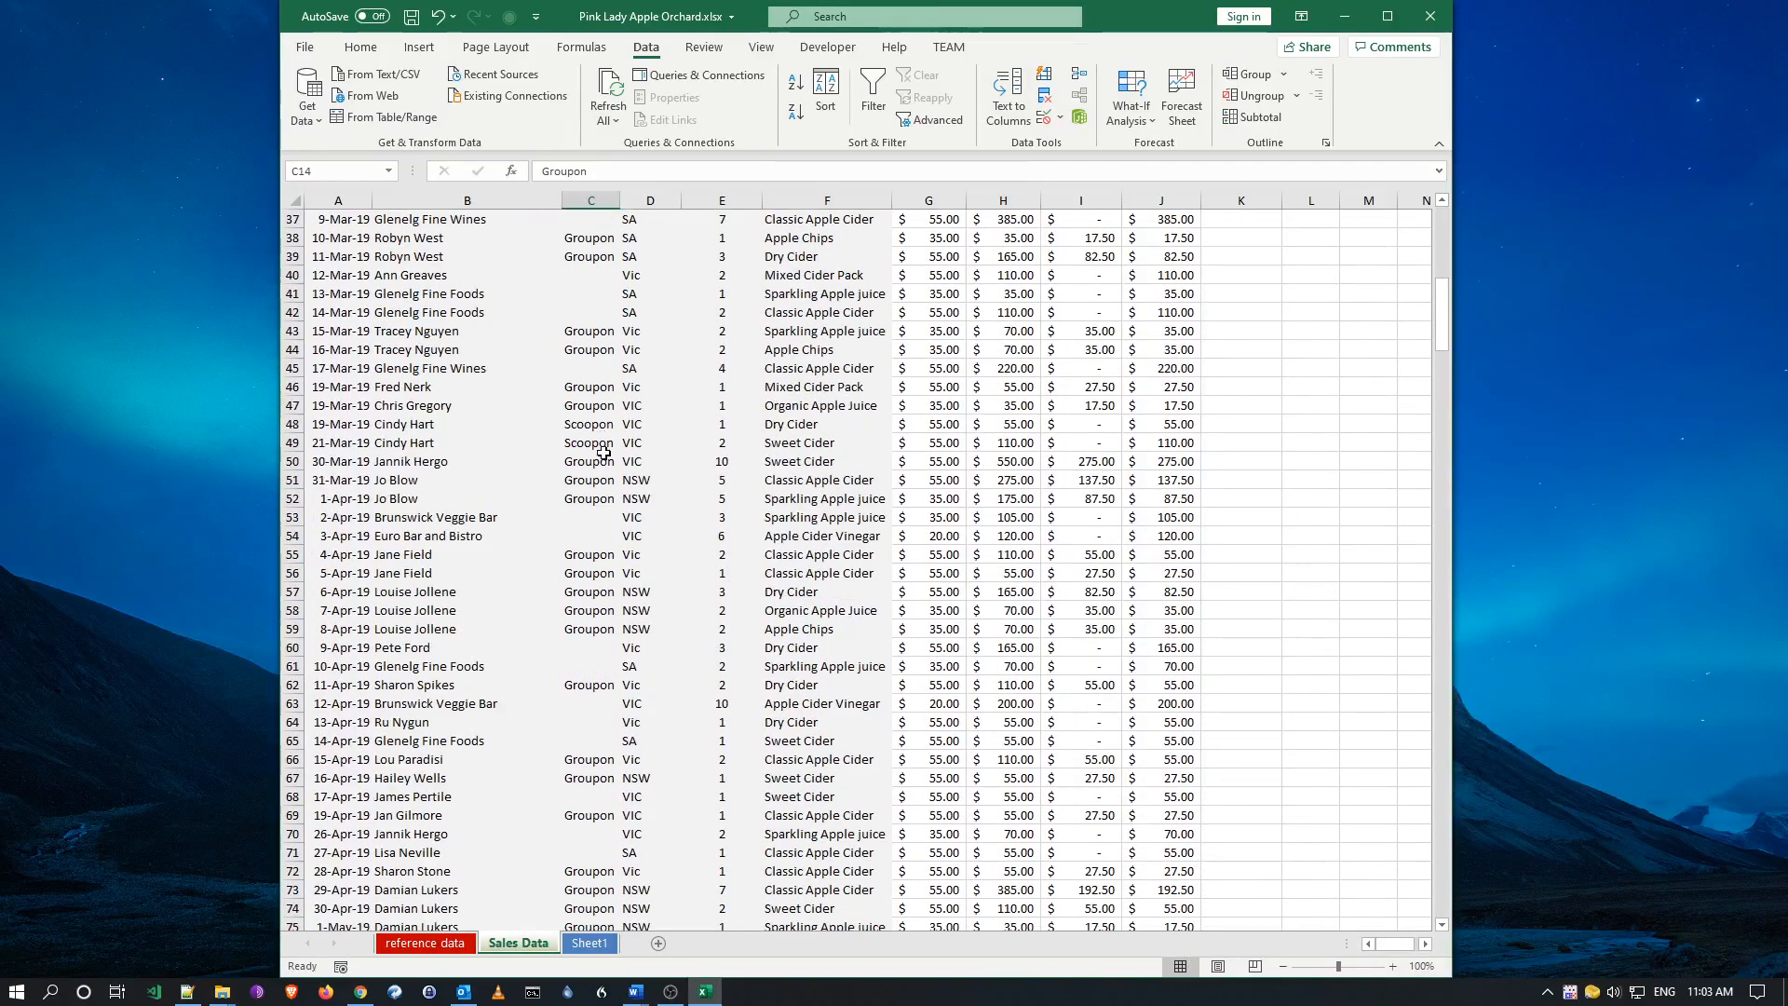
click(587, 369)
click(591, 391)
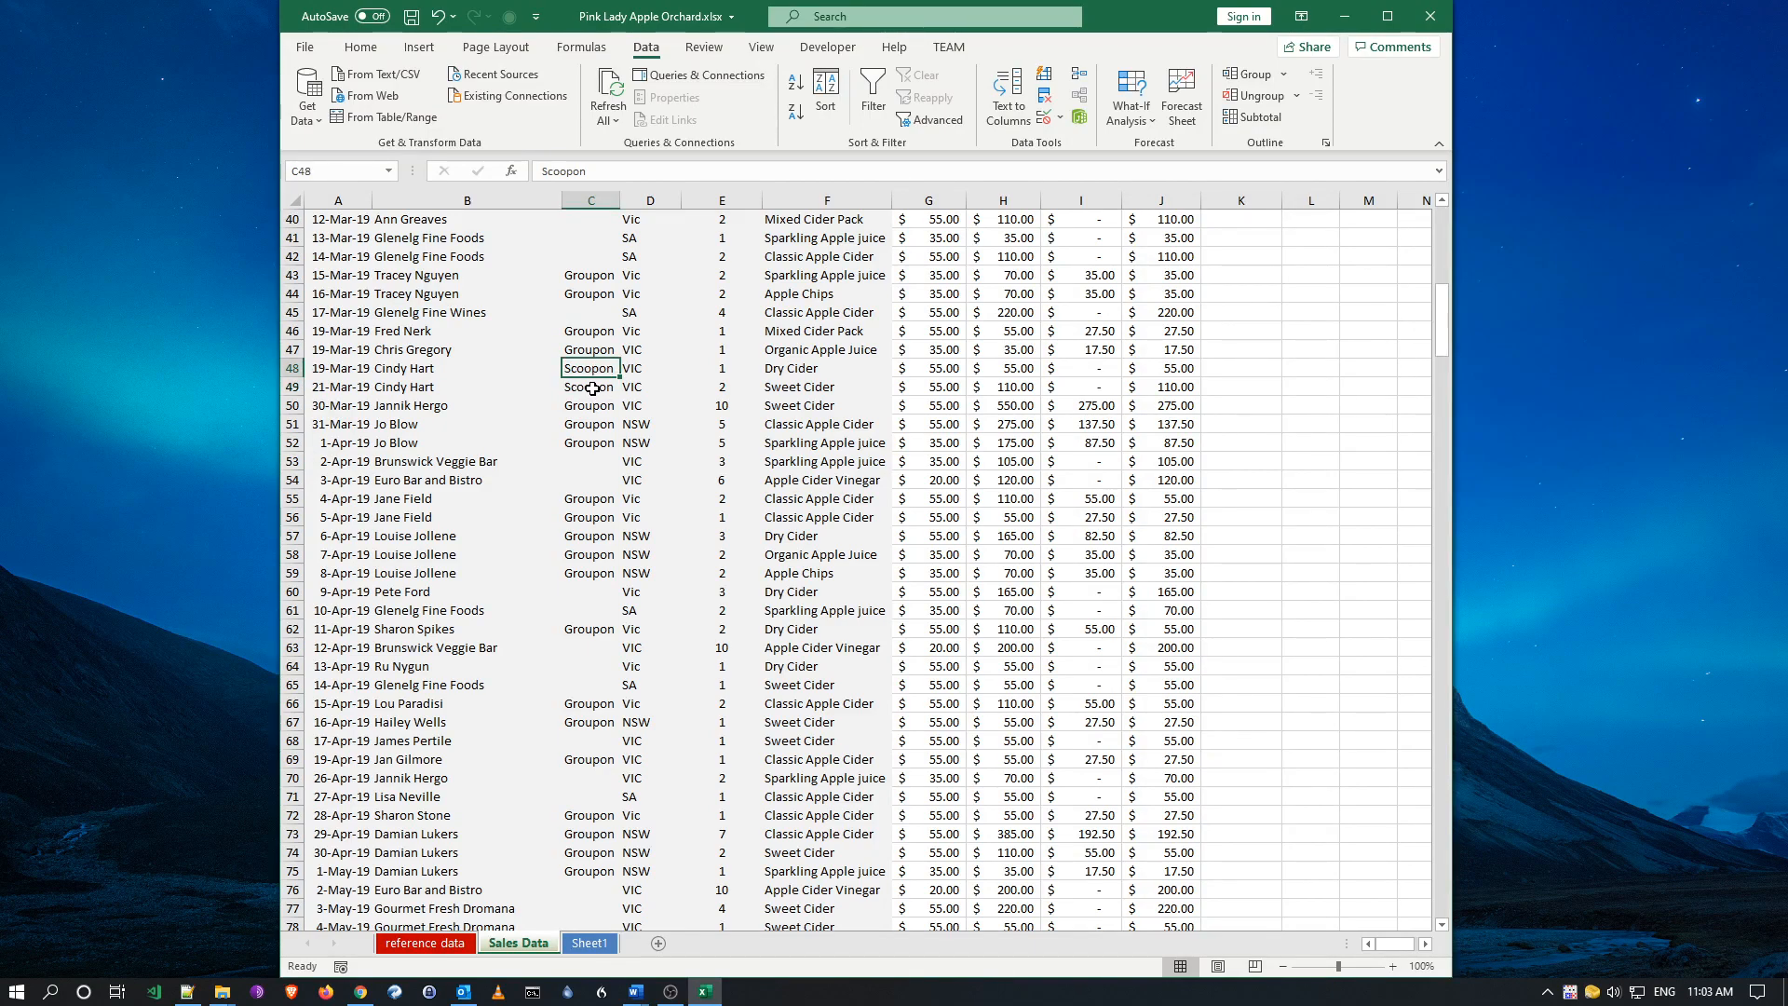
scroll(585, 449, down, 7)
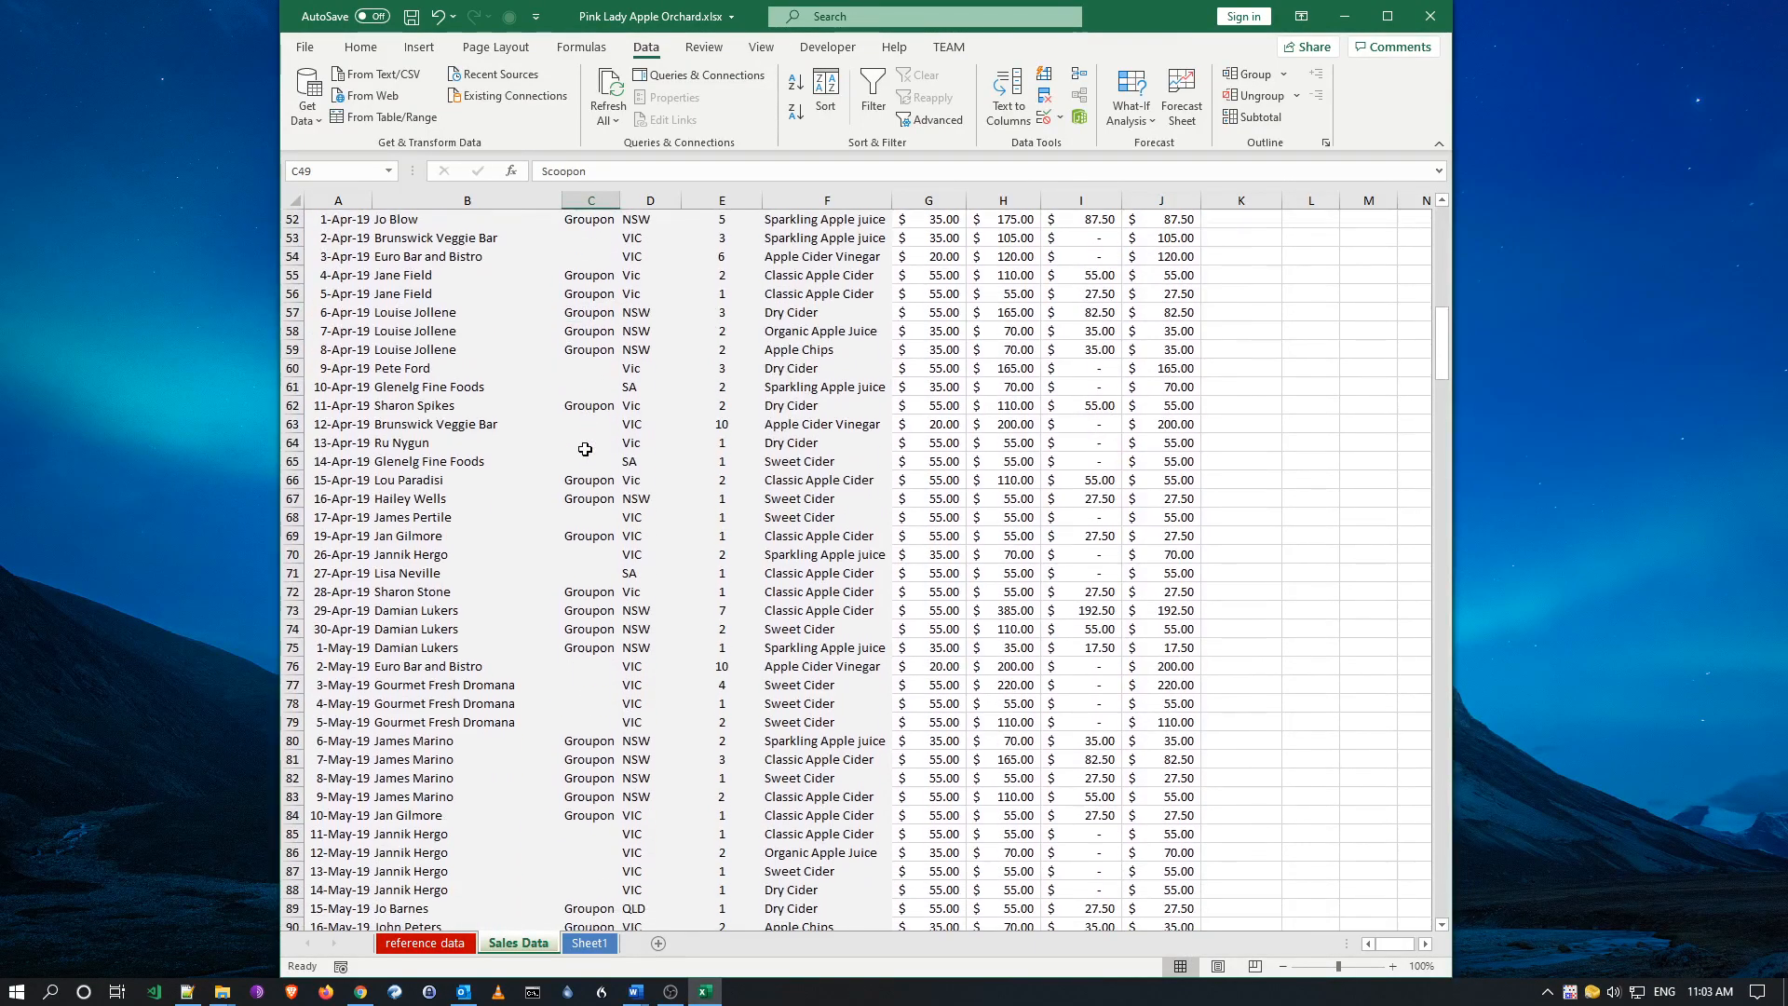
scroll(585, 449, down, 9)
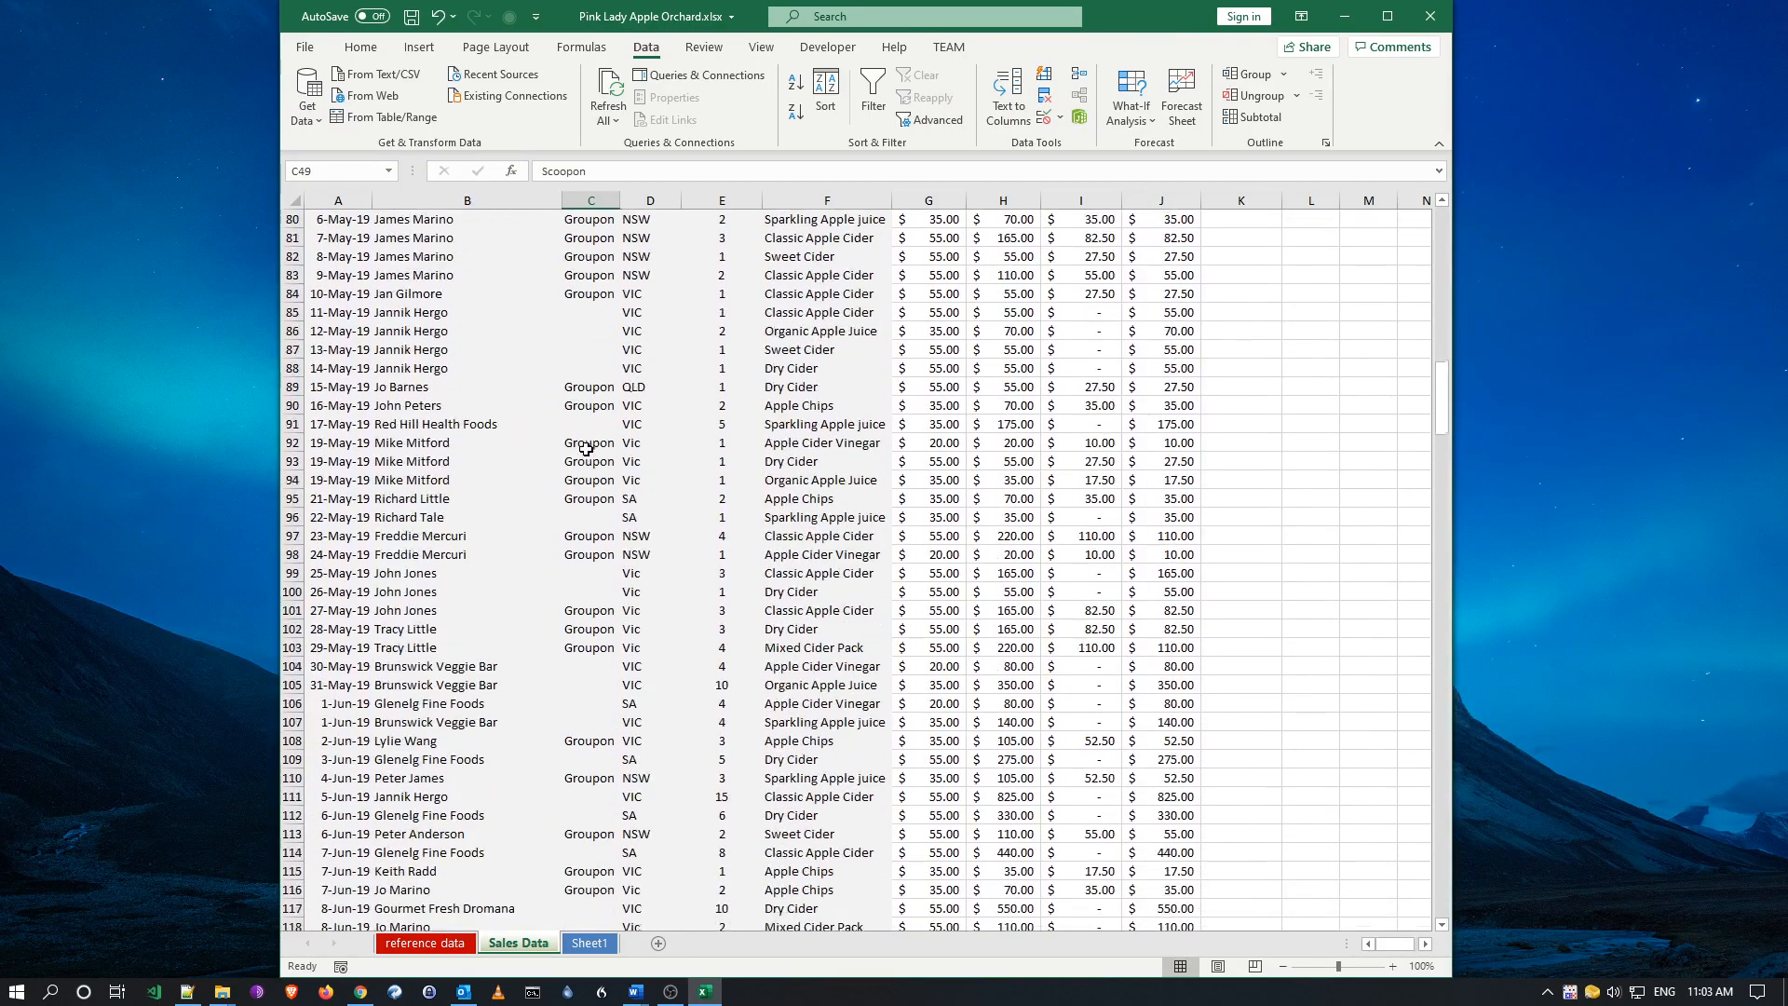
scroll(585, 449, down, 9)
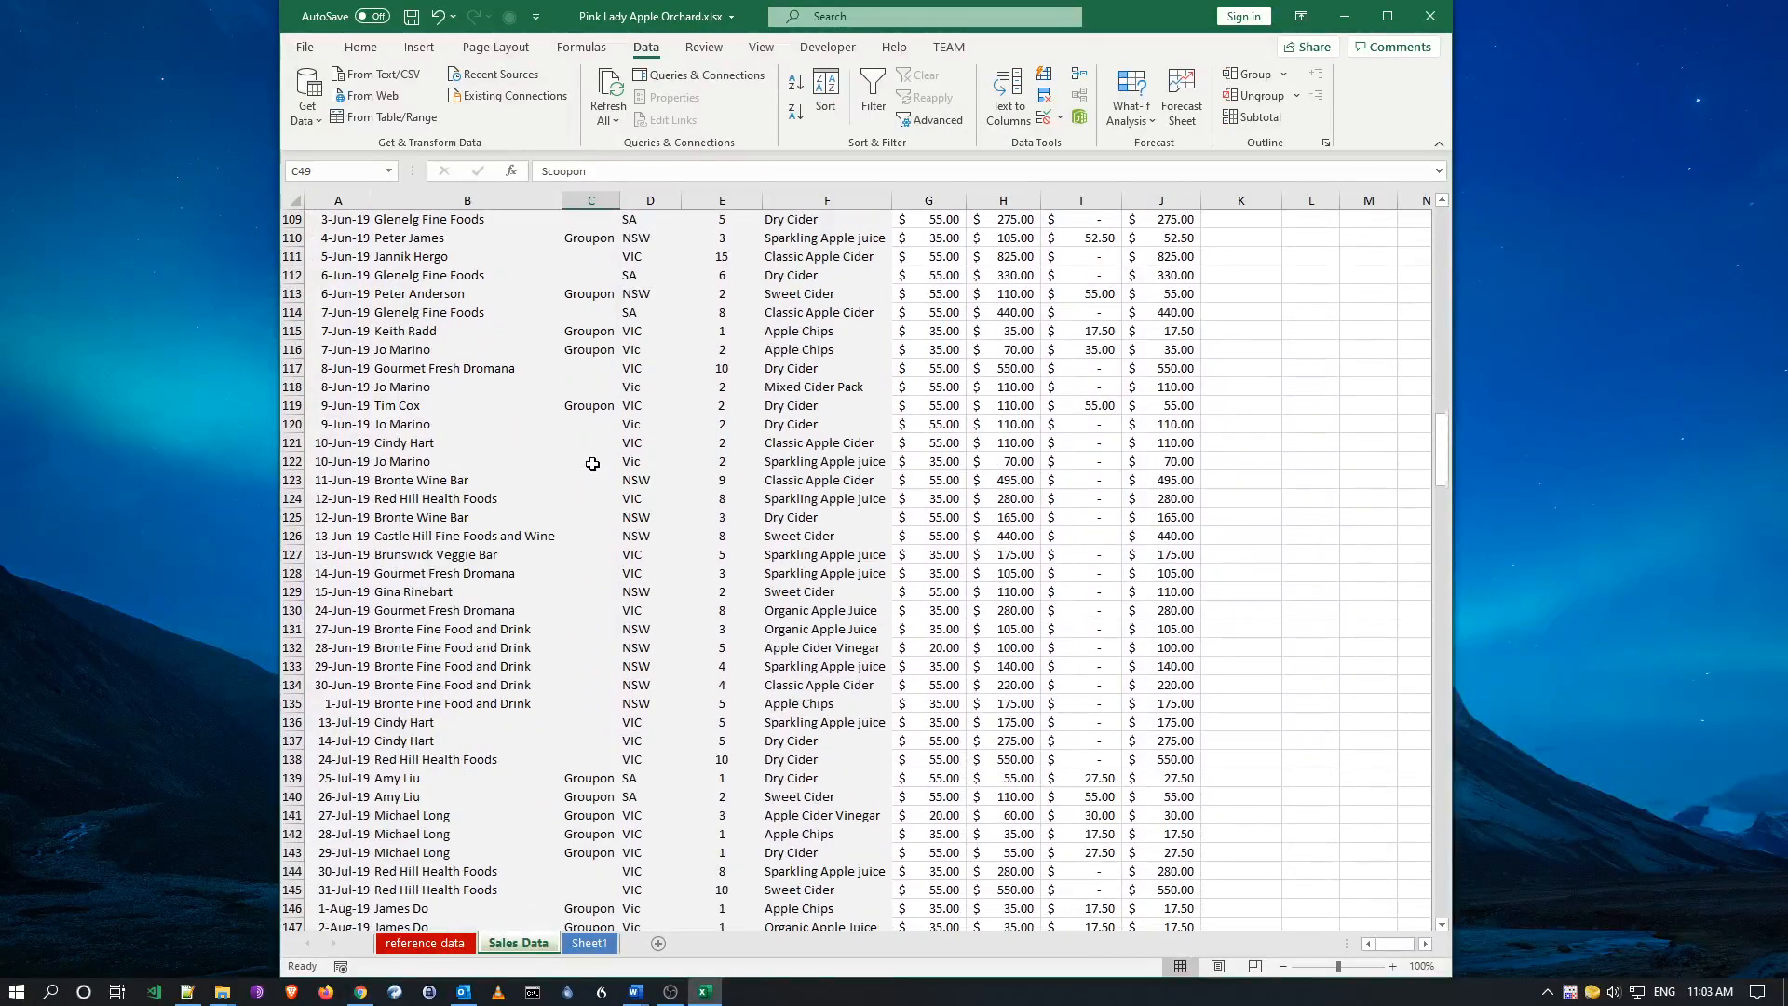
scroll(594, 480, down, 12)
scroll(593, 484, down, 2)
scroll(594, 485, down, 12)
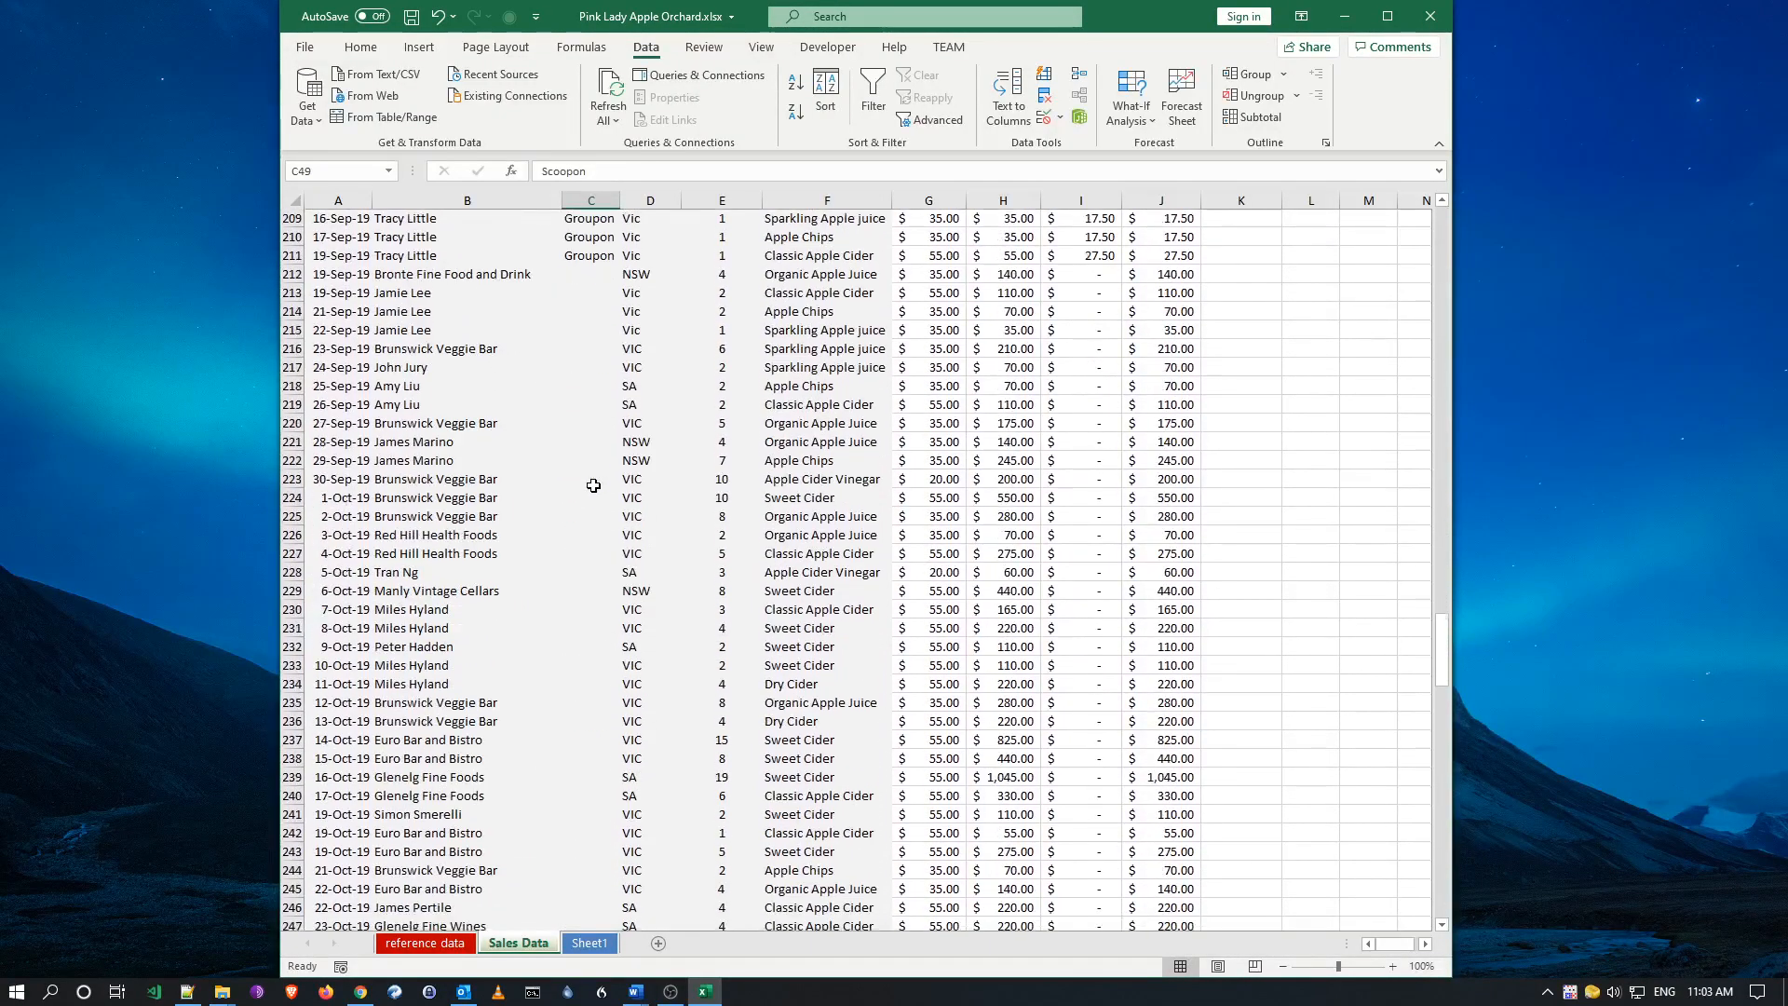
scroll(593, 485, down, 2)
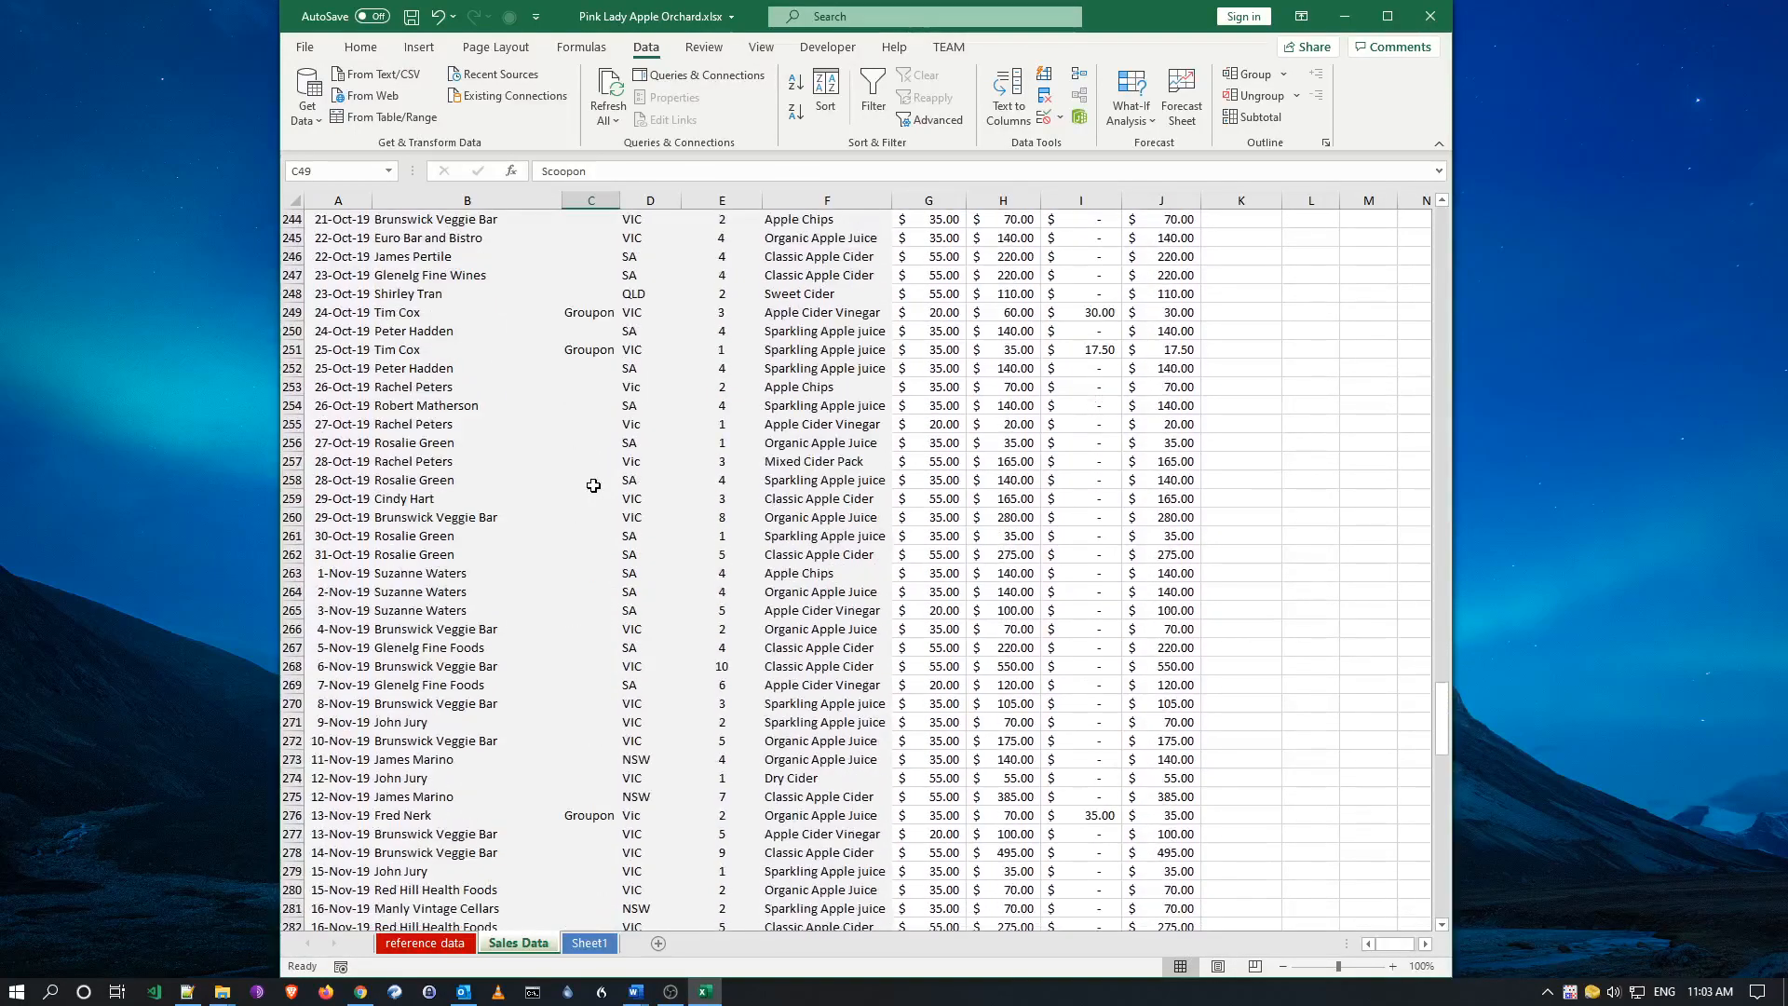
scroll(593, 485, down, 2)
scroll(594, 485, down, 12)
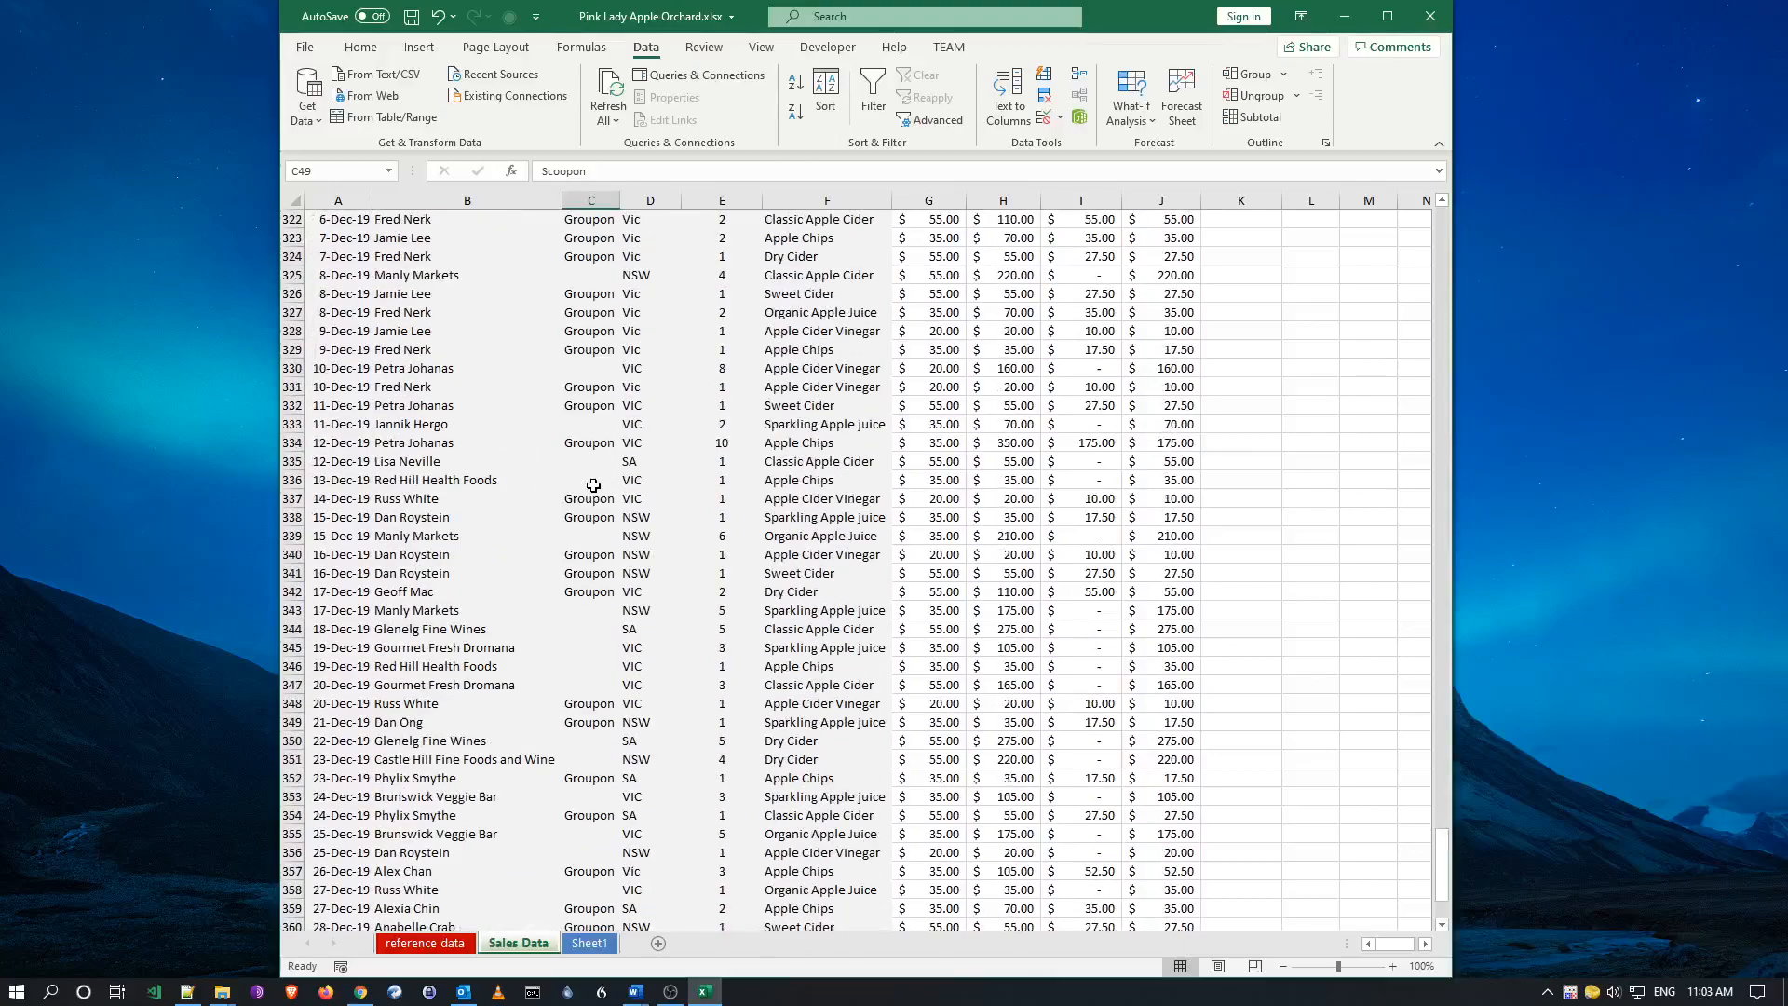
scroll(593, 485, down, 1)
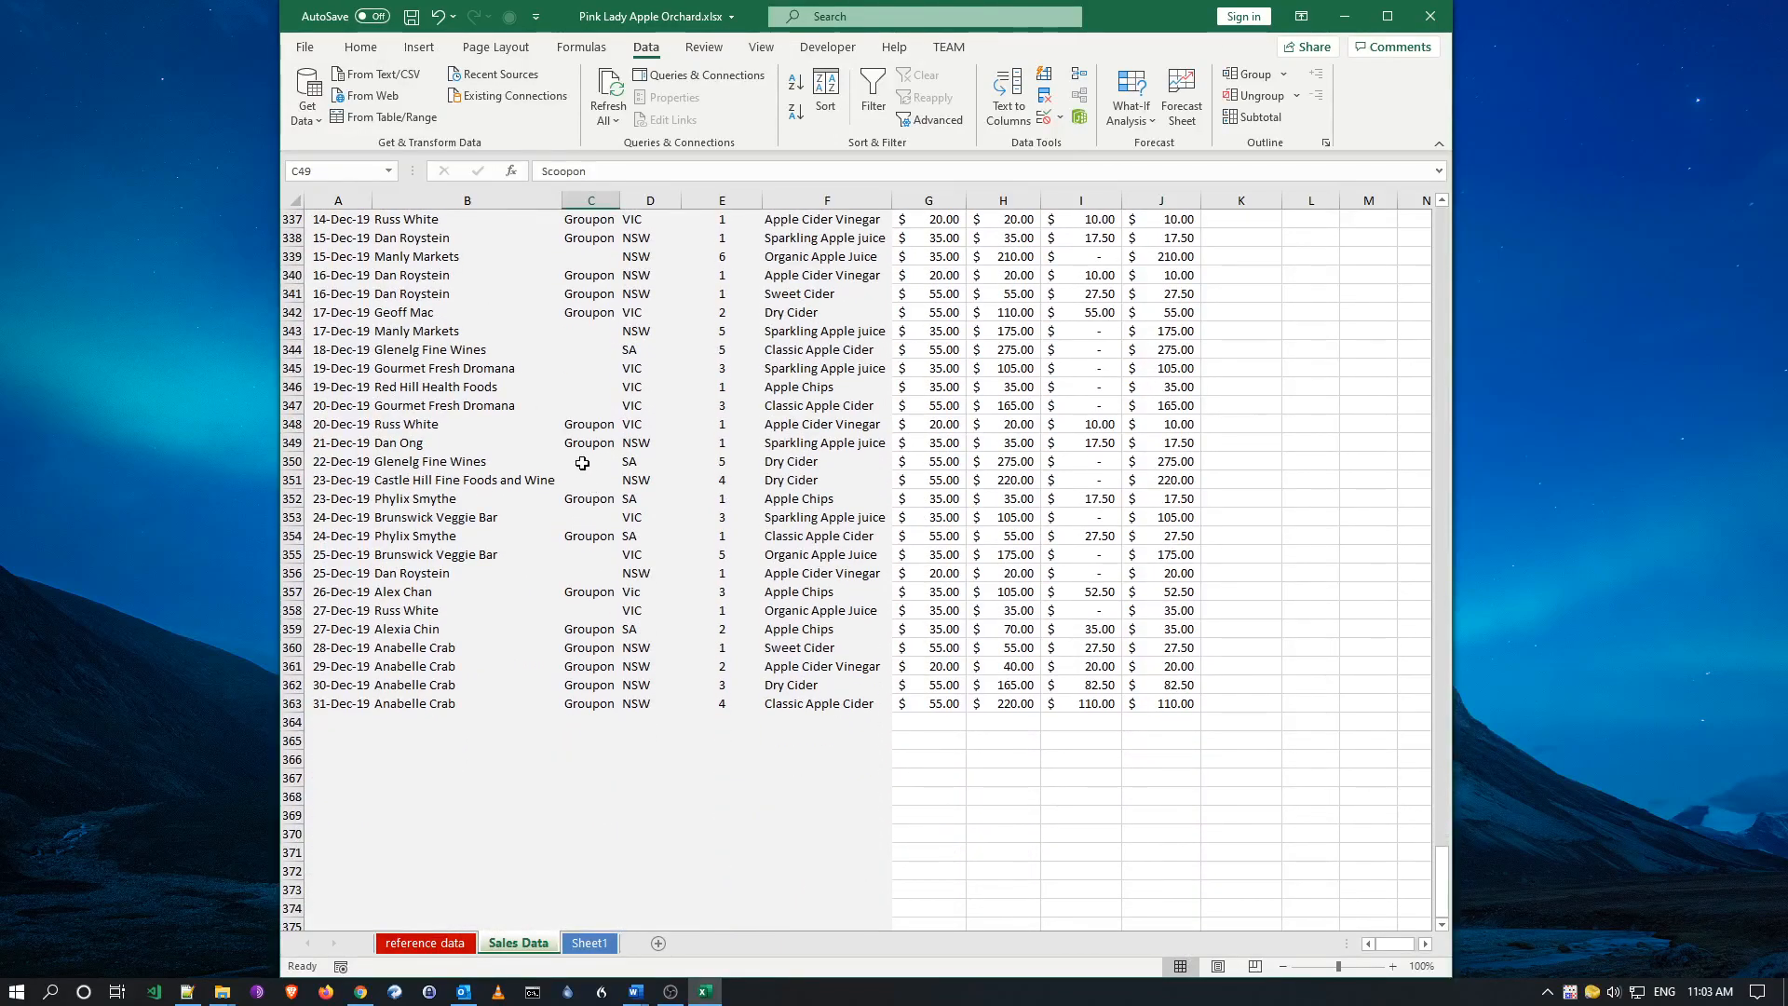
- Copy the Groupon entry from Discount Voucher cell C7 into cell A15 of the reference data sheet
key(ctrl+Home)
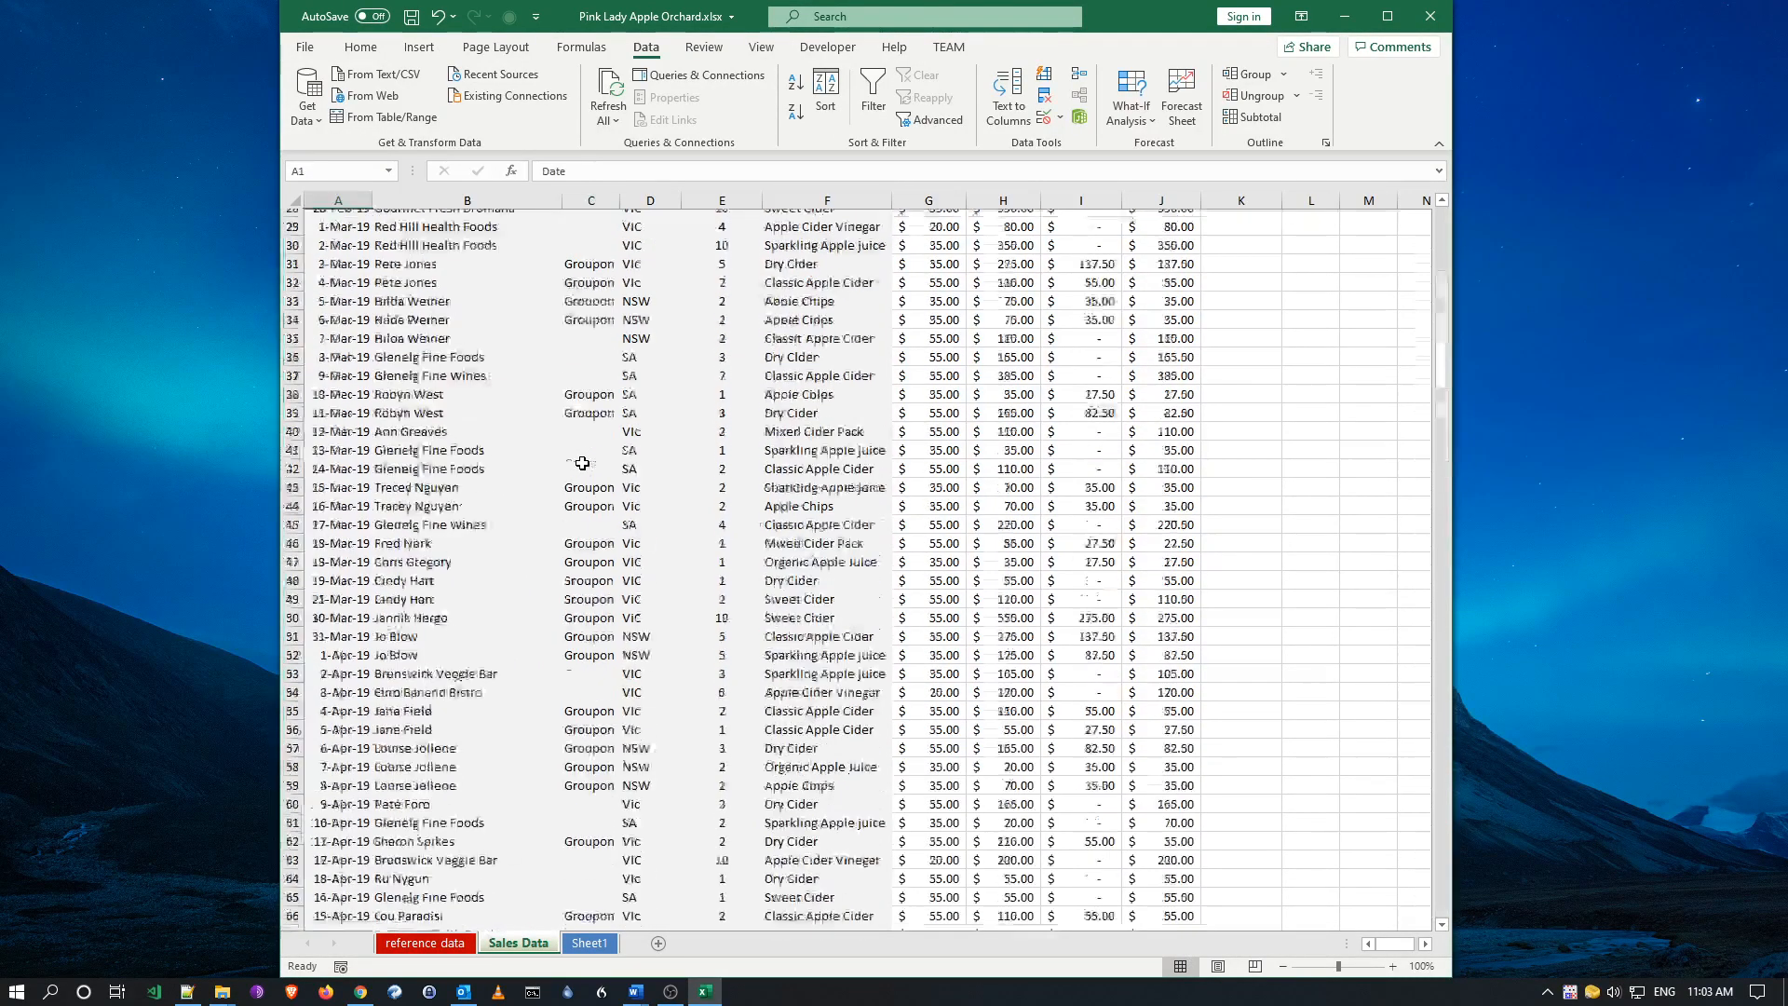
click(360, 47)
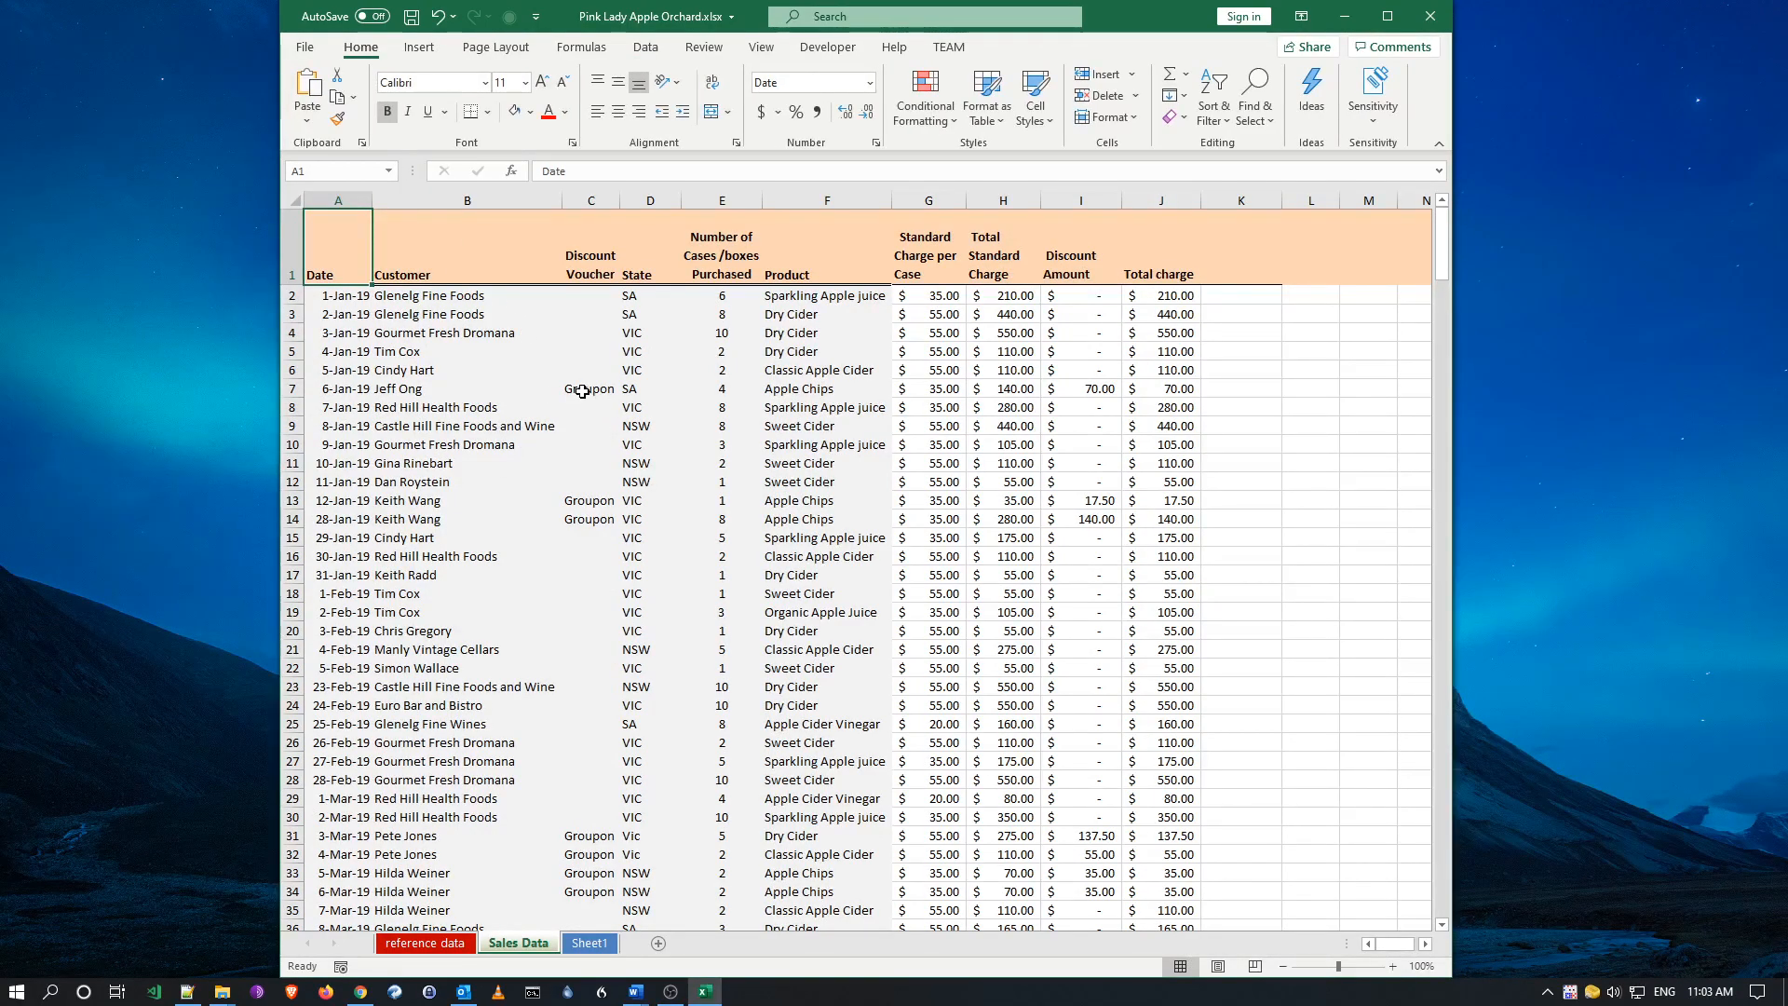
click(590, 389)
key(ctrl+c)
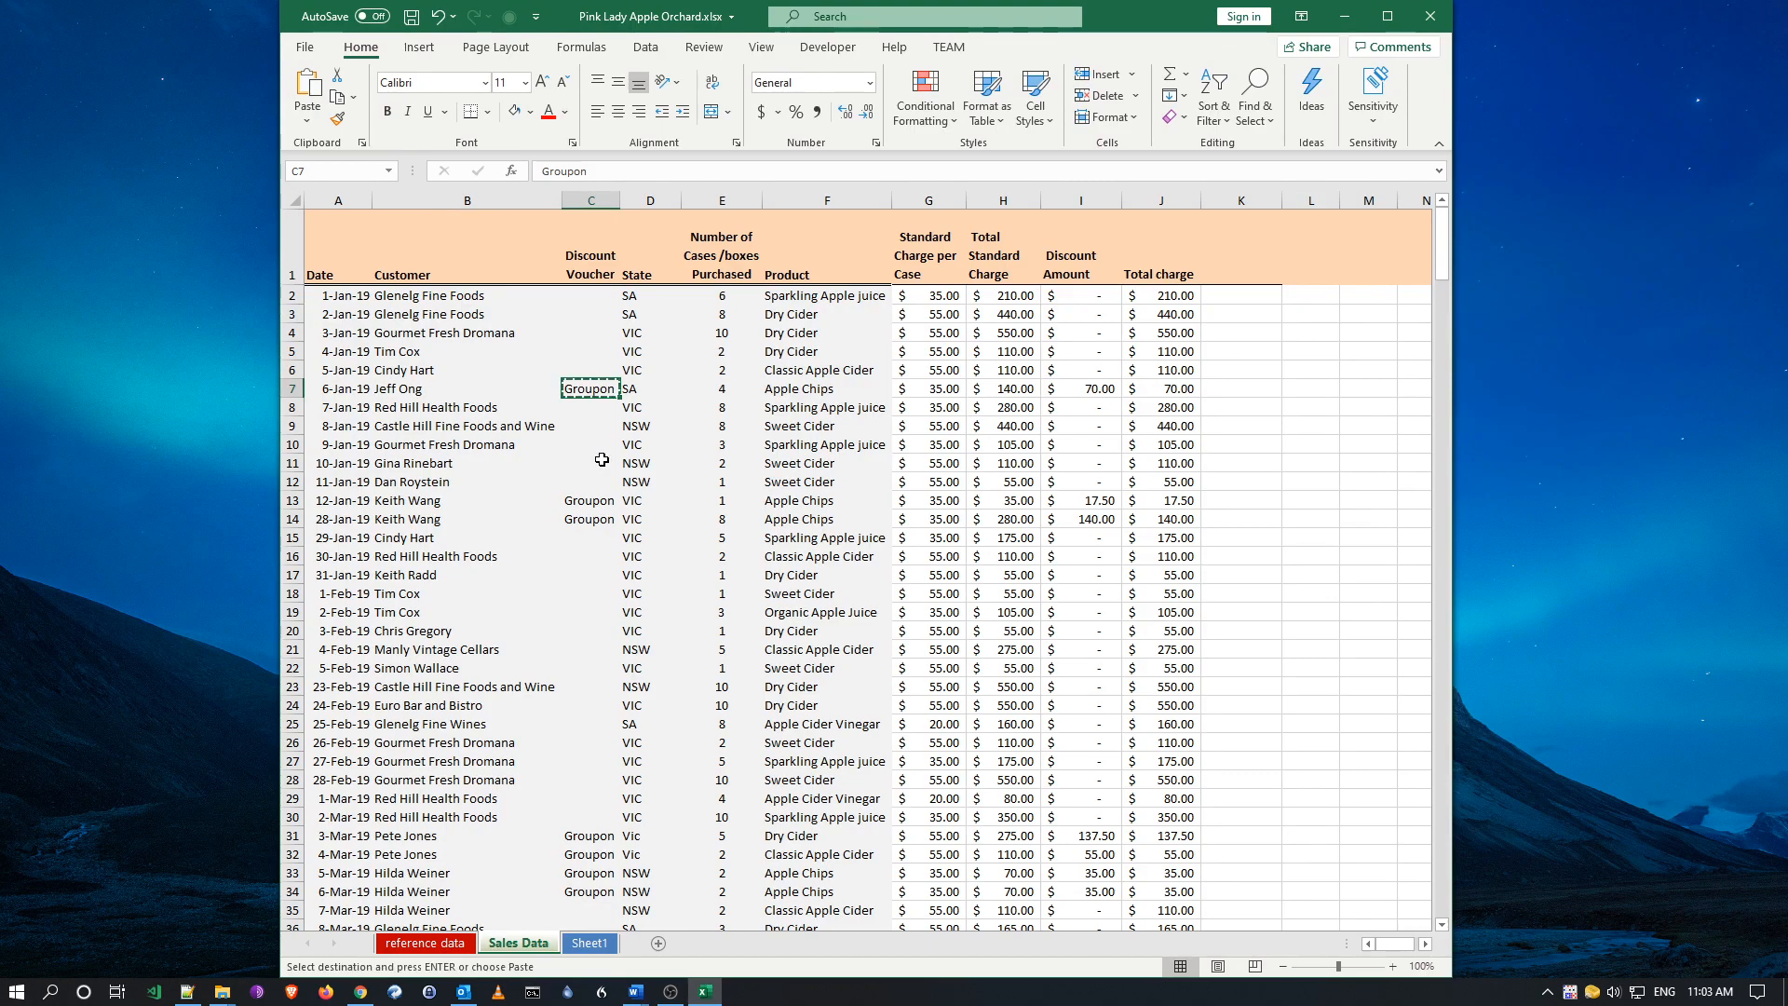
click(425, 942)
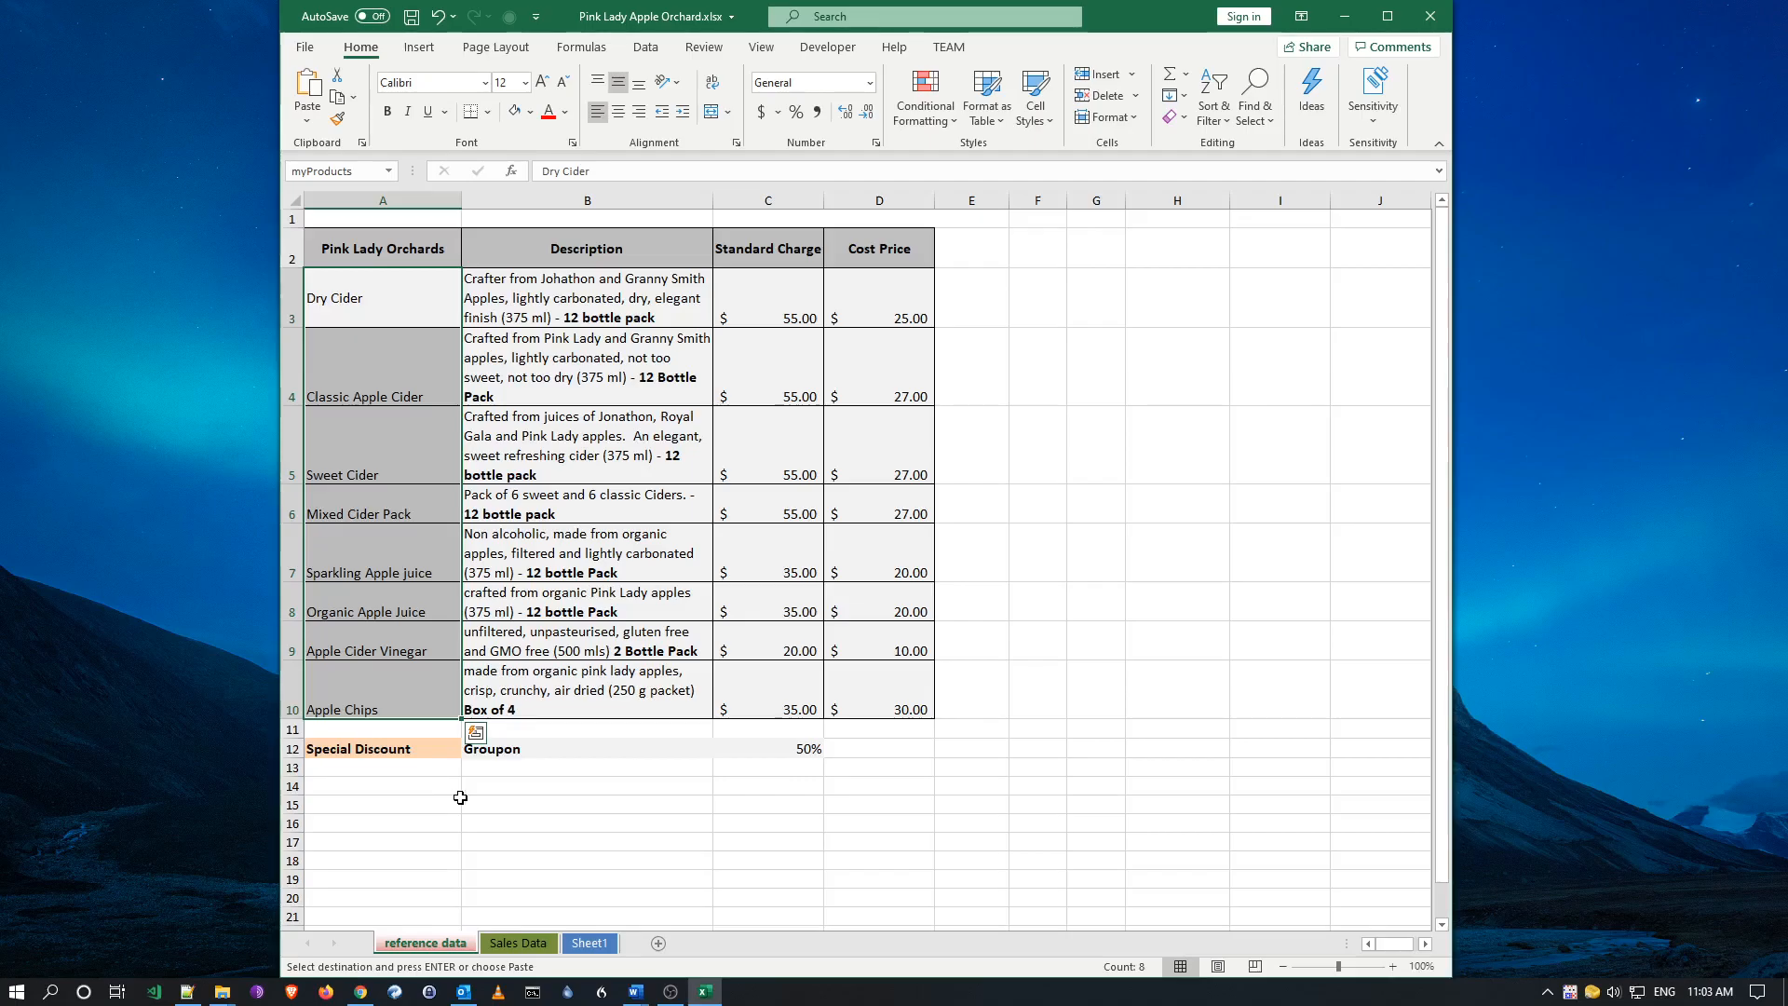
click(428, 807)
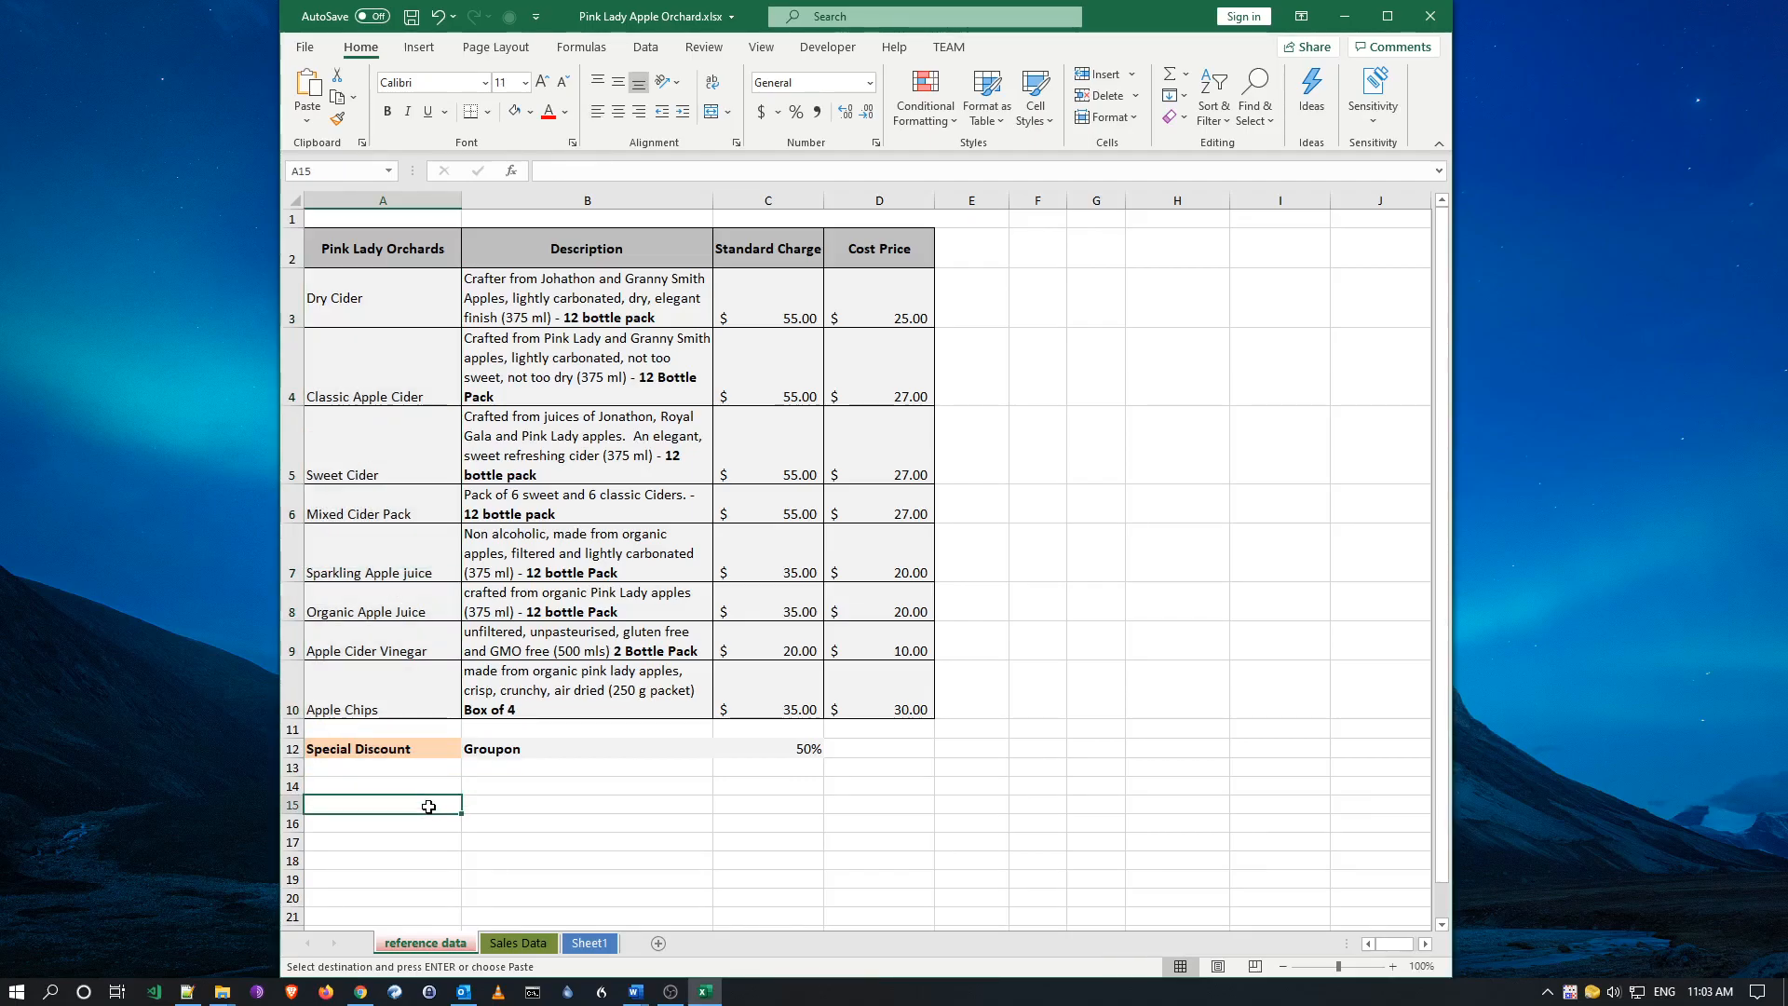
right_click(428, 807)
click(503, 440)
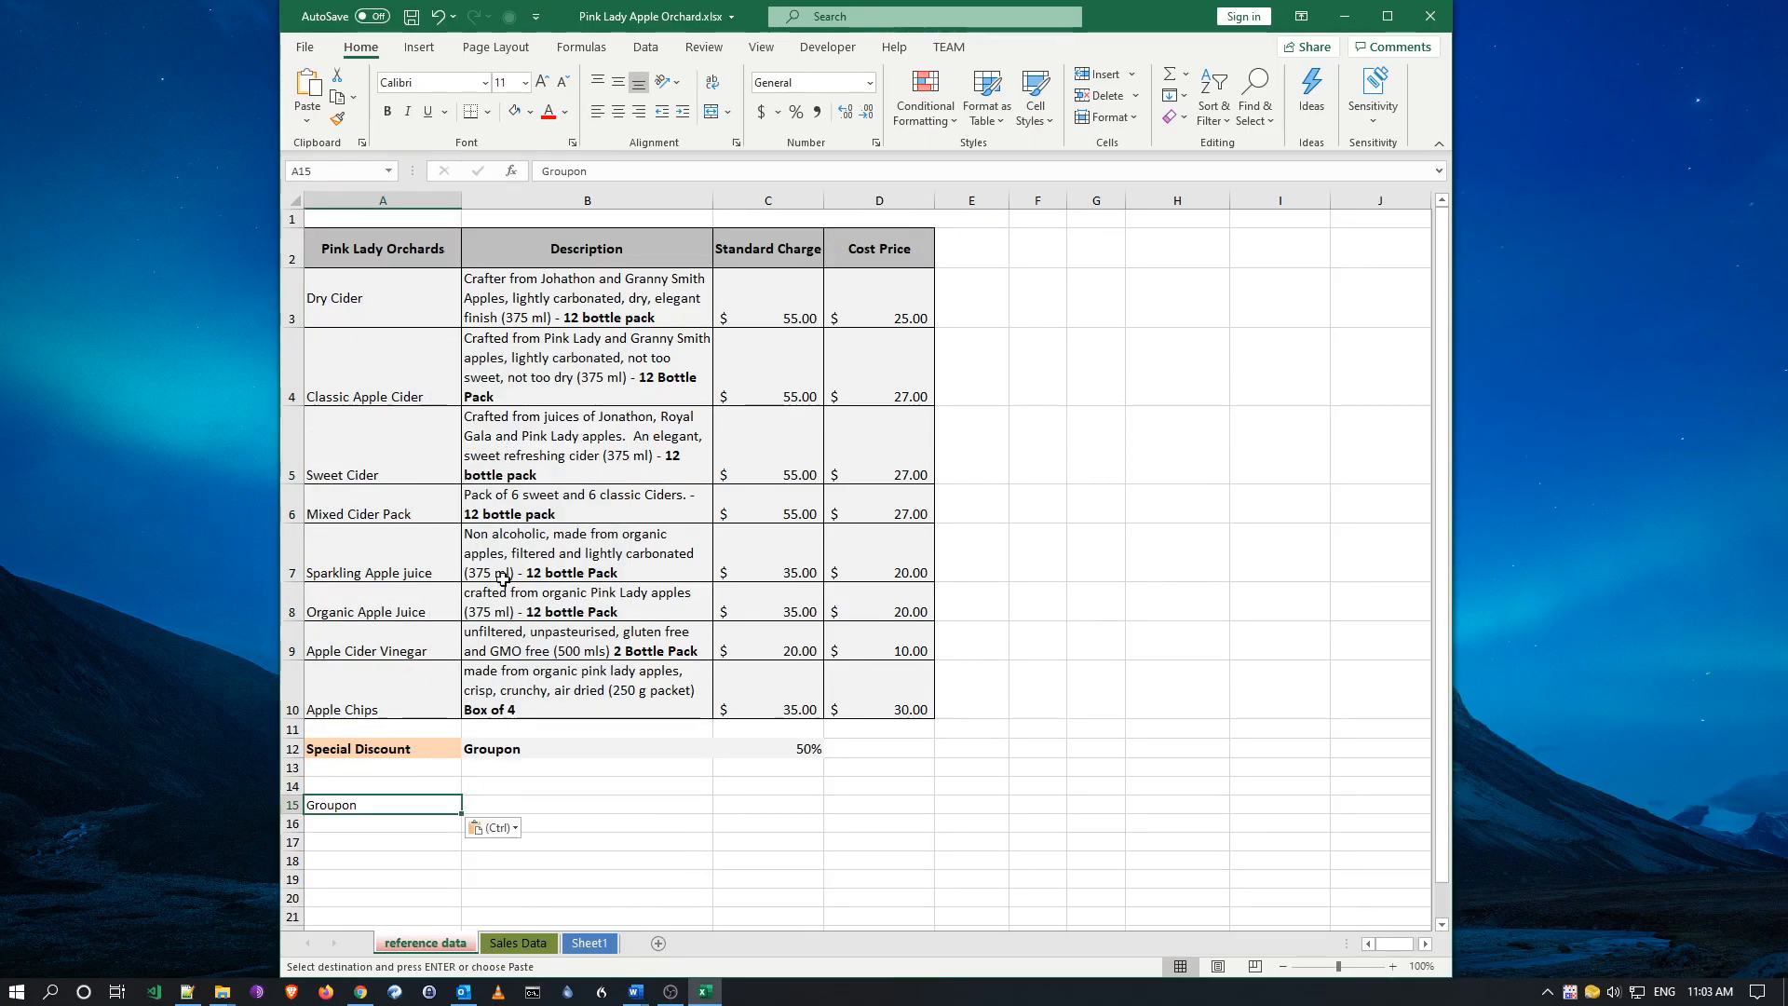
- Copy the Scoopon entry from Sales Data cell C48 into cell A16 of the reference data sheet
click(518, 943)
scroll(596, 721, down, 7)
scroll(605, 724, down, 1)
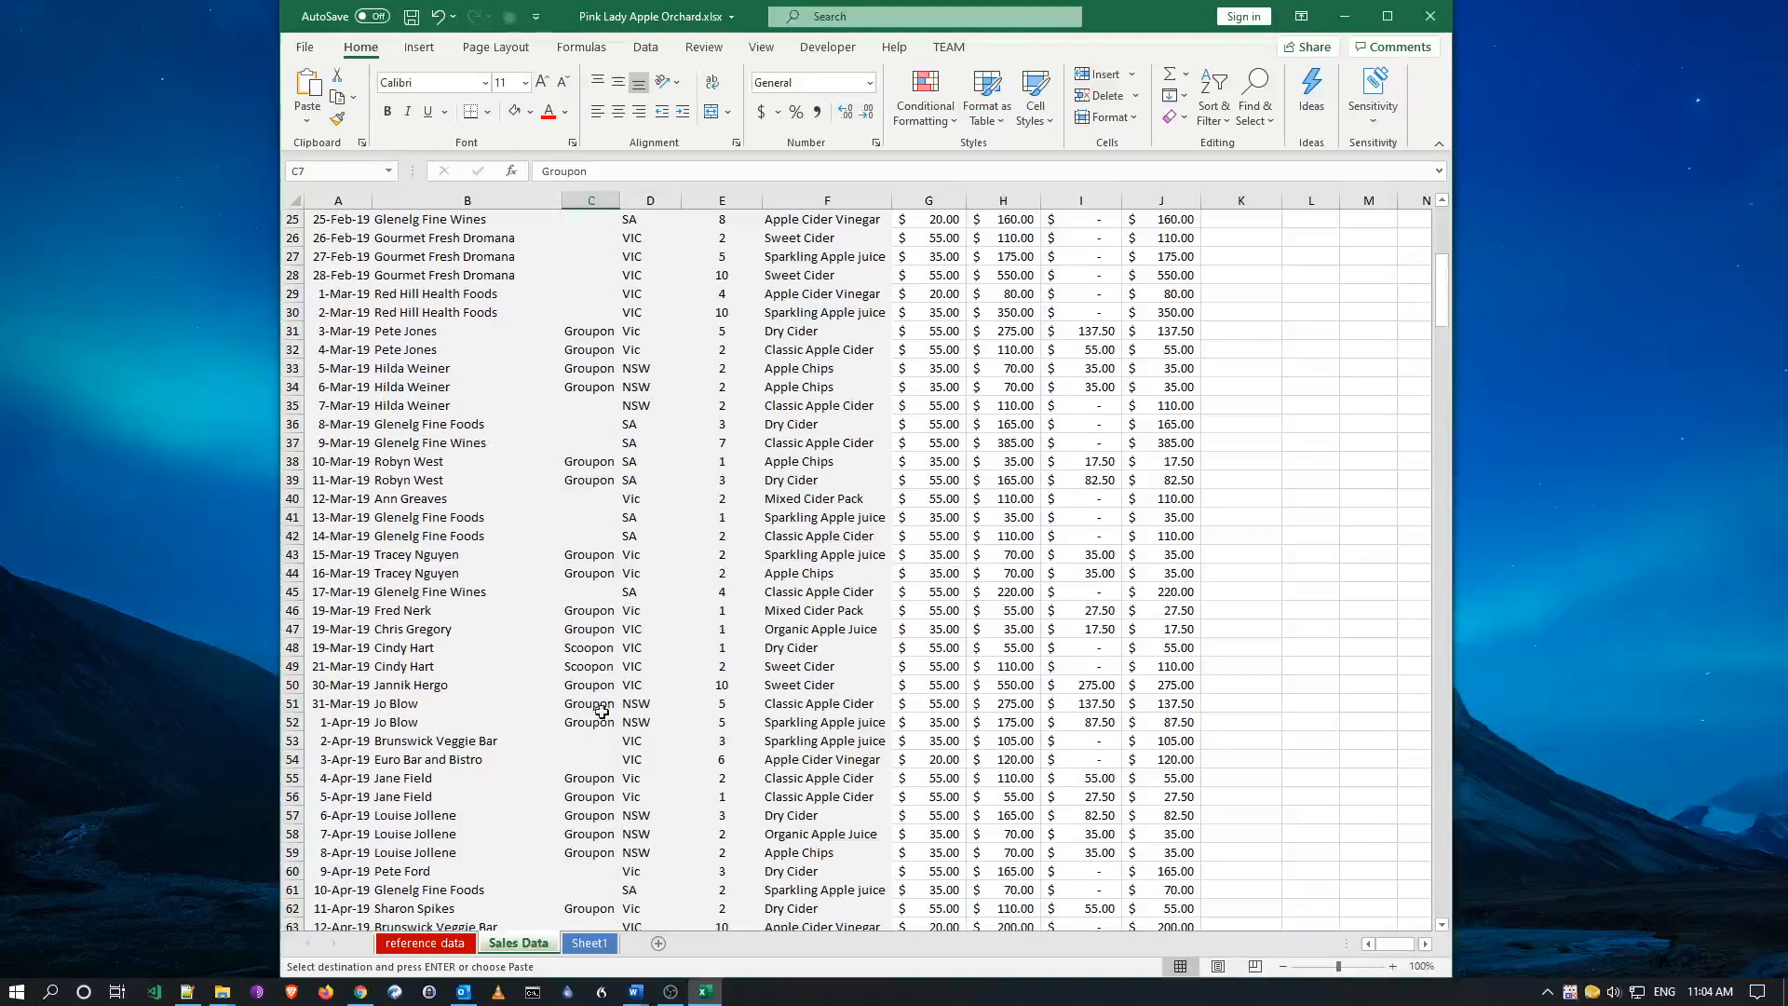
click(585, 647)
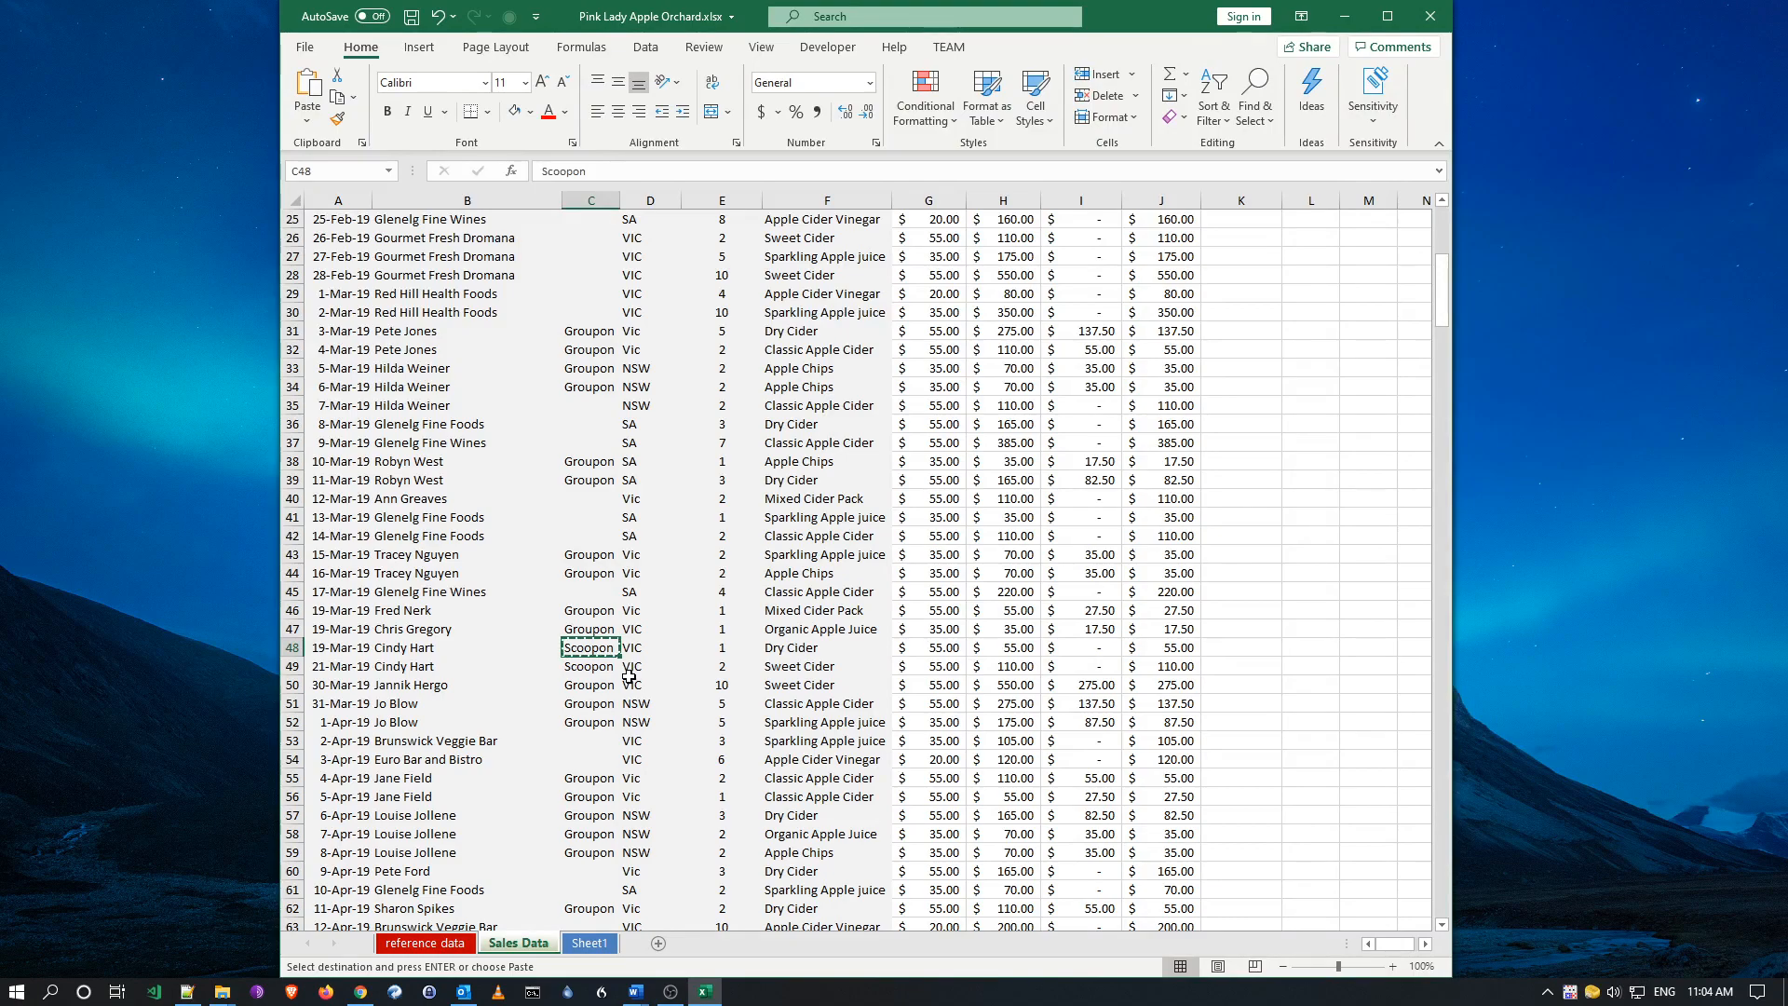
click(425, 943)
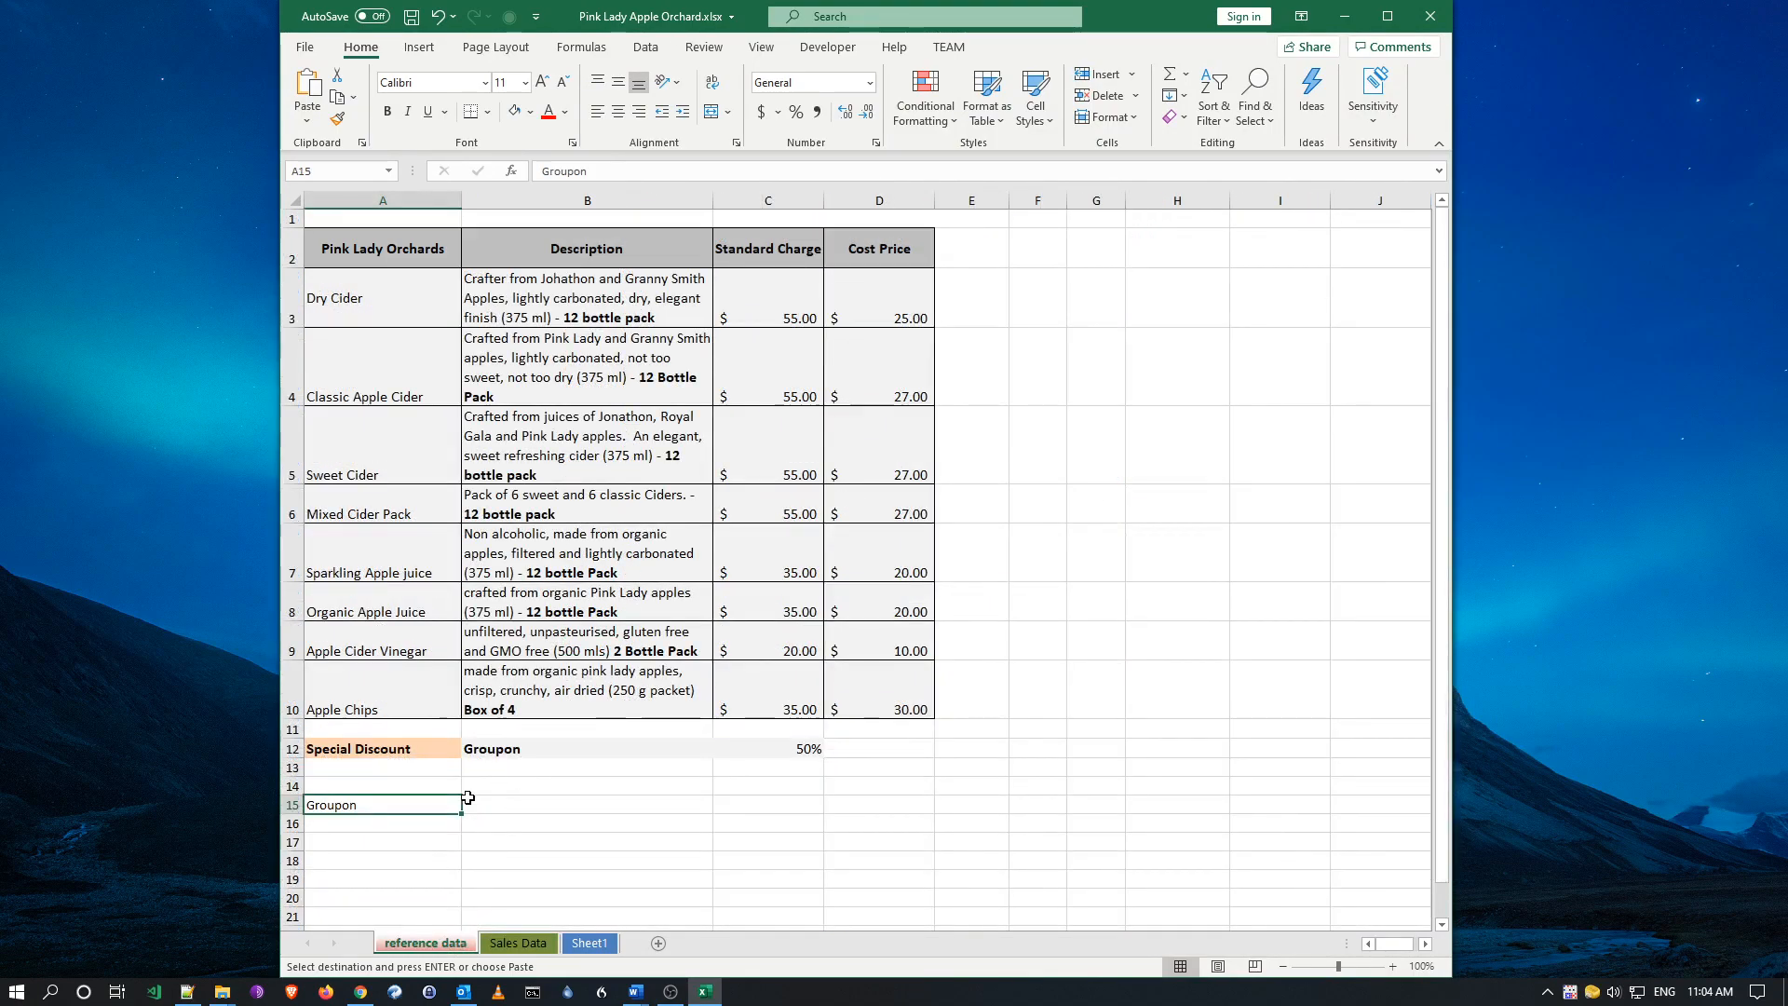
click(389, 825)
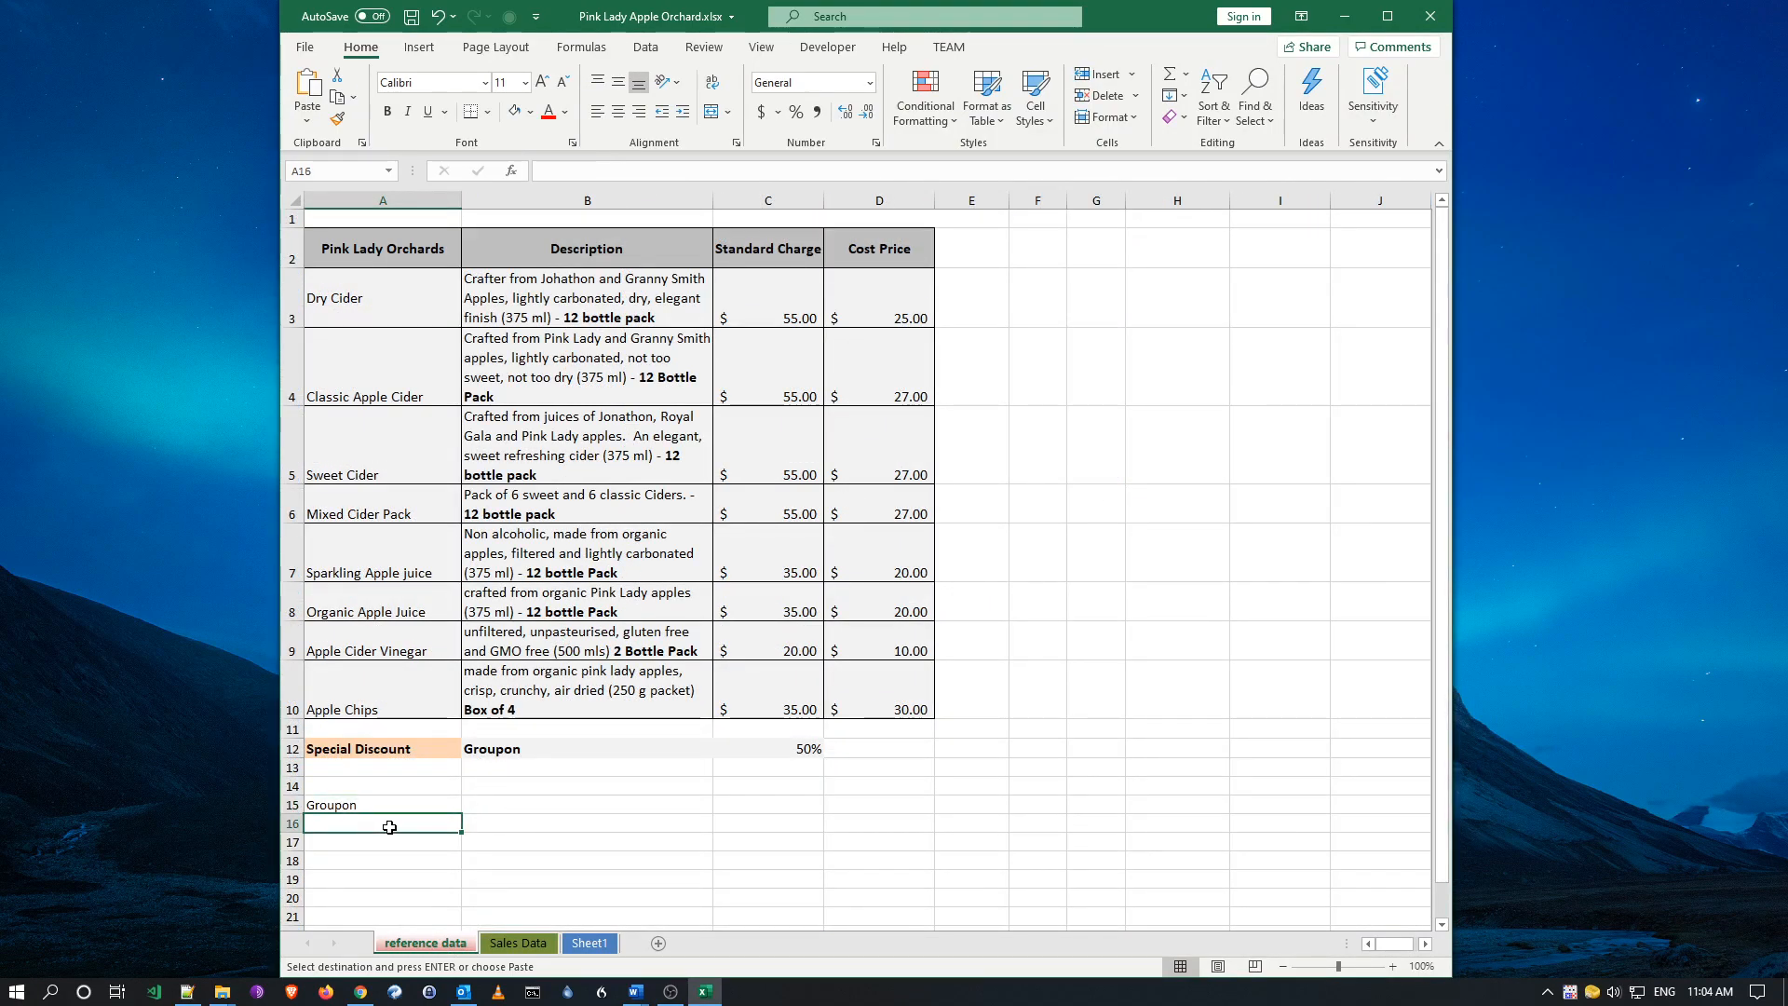
right_click(389, 826)
click(494, 346)
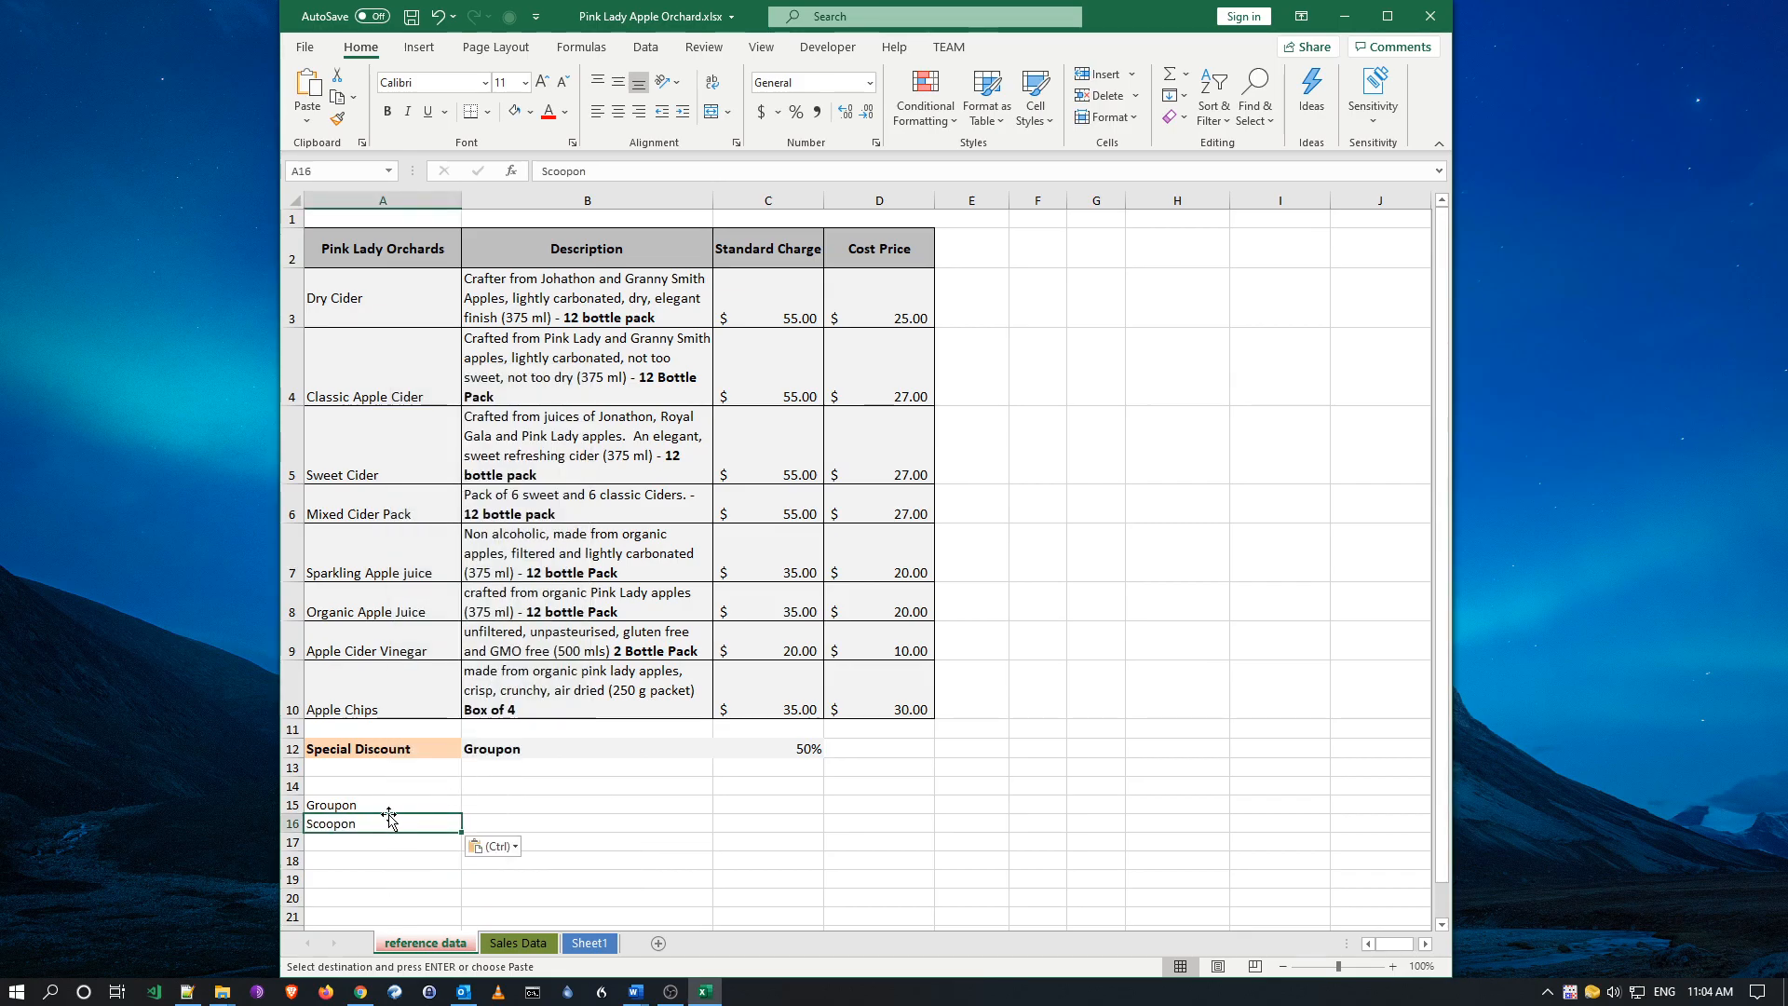
- Enter the heading "discount options" in cell A14 and give it the same formatting as the Special Discount cell A12
drag(389, 803, 388, 824)
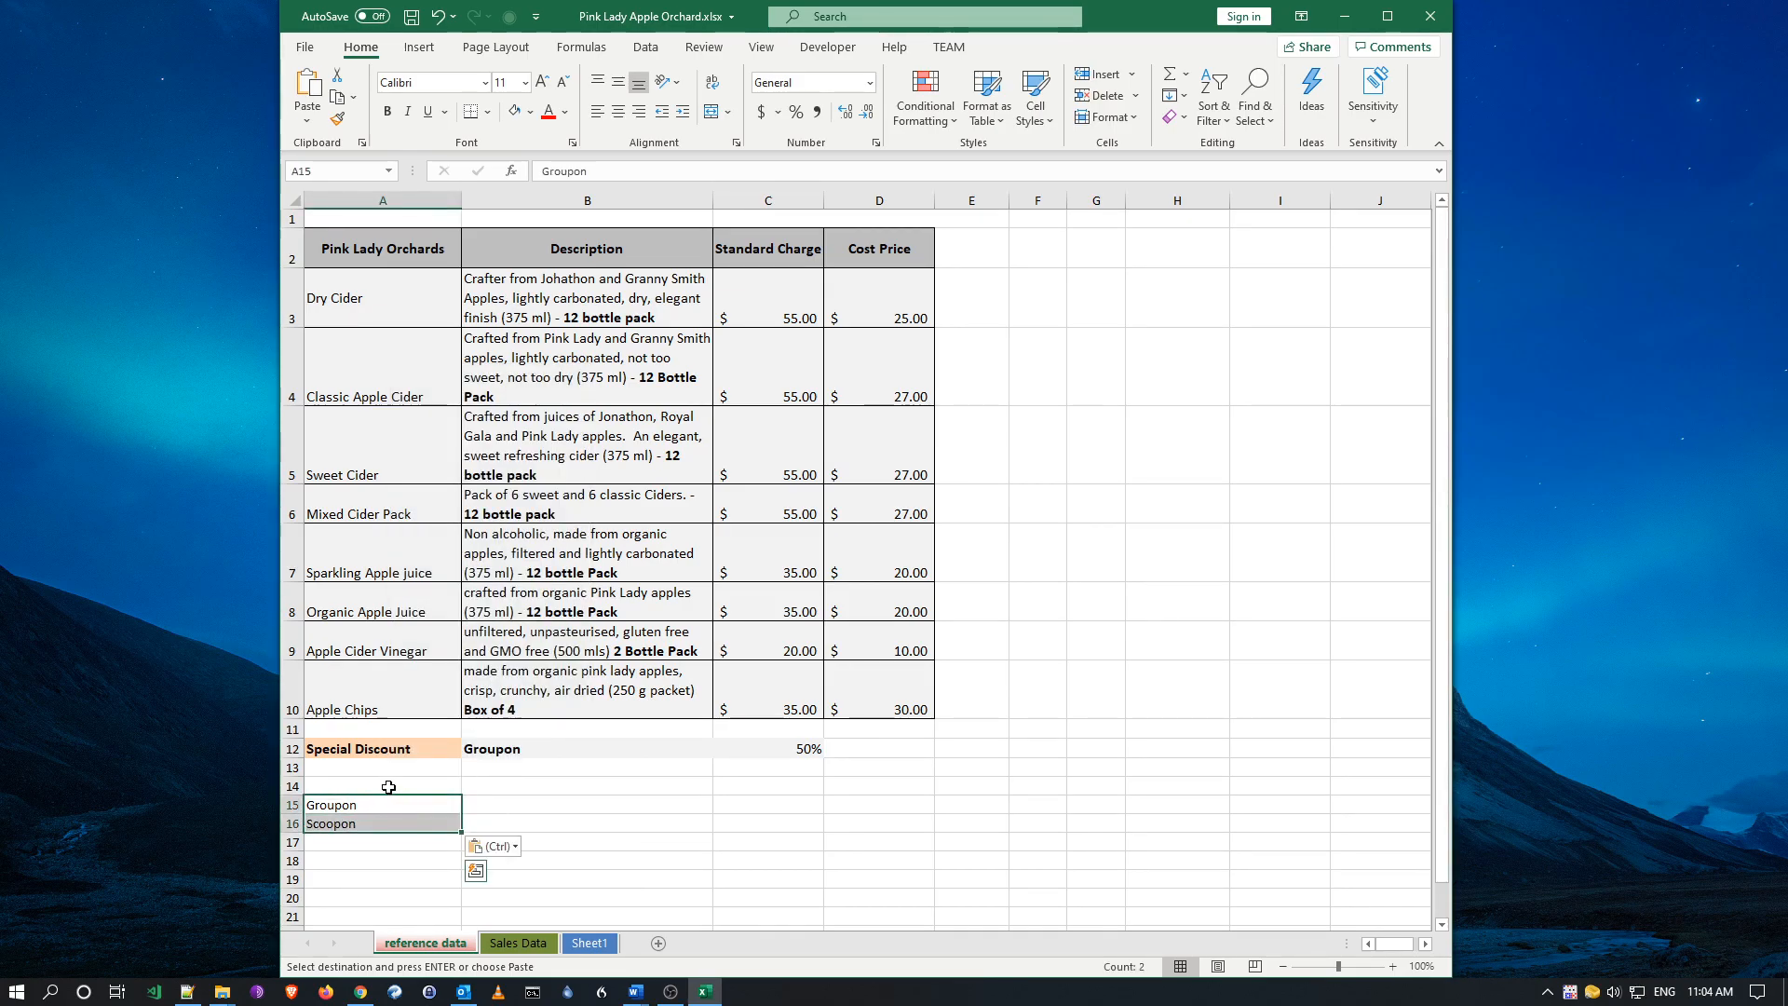
click(388, 786)
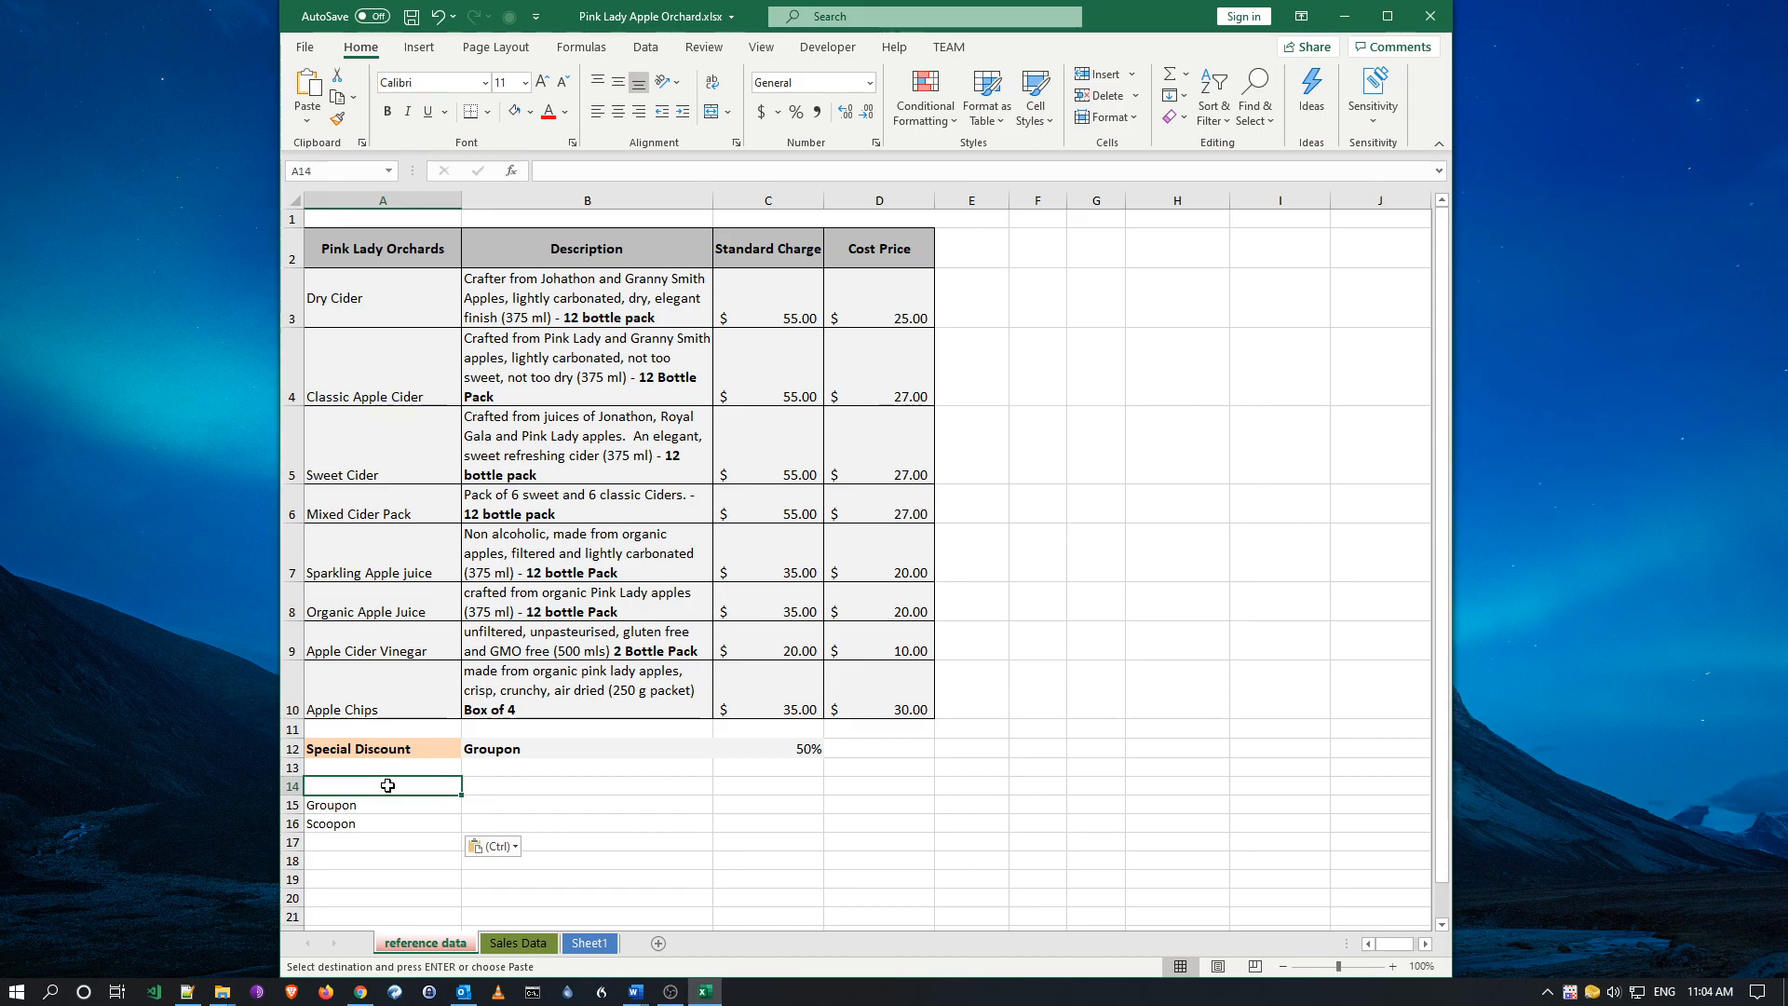
text(discount options)
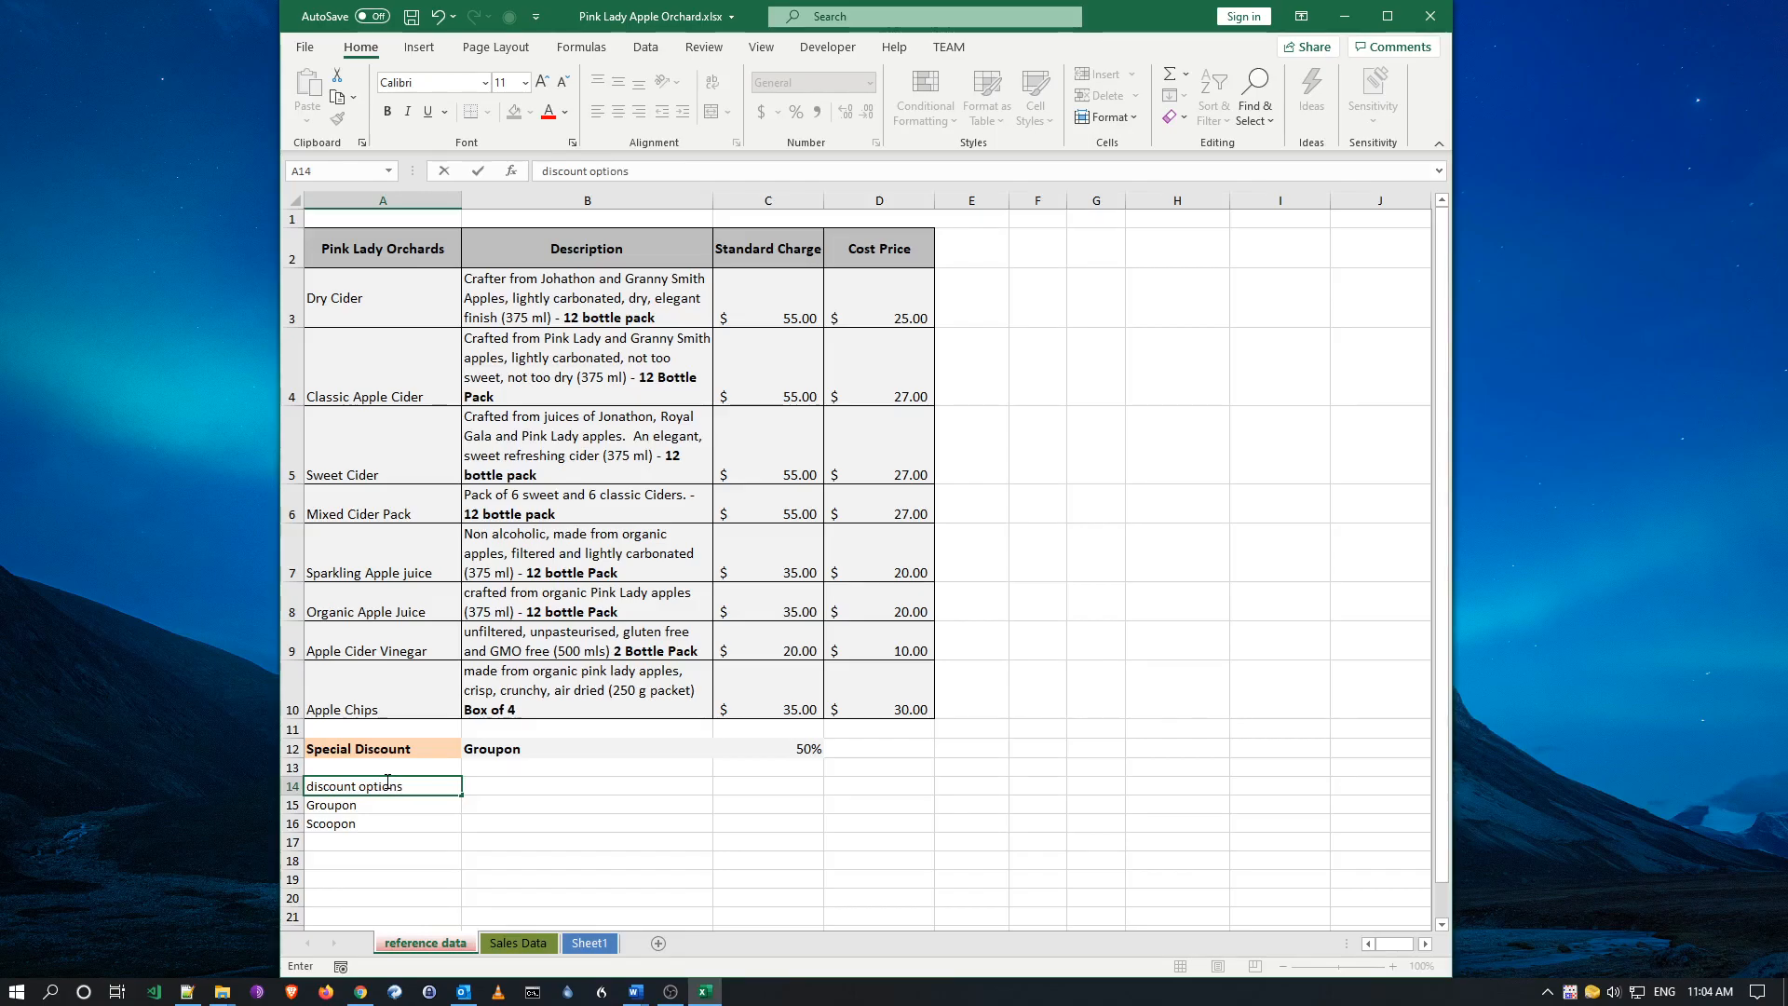
key(Return)
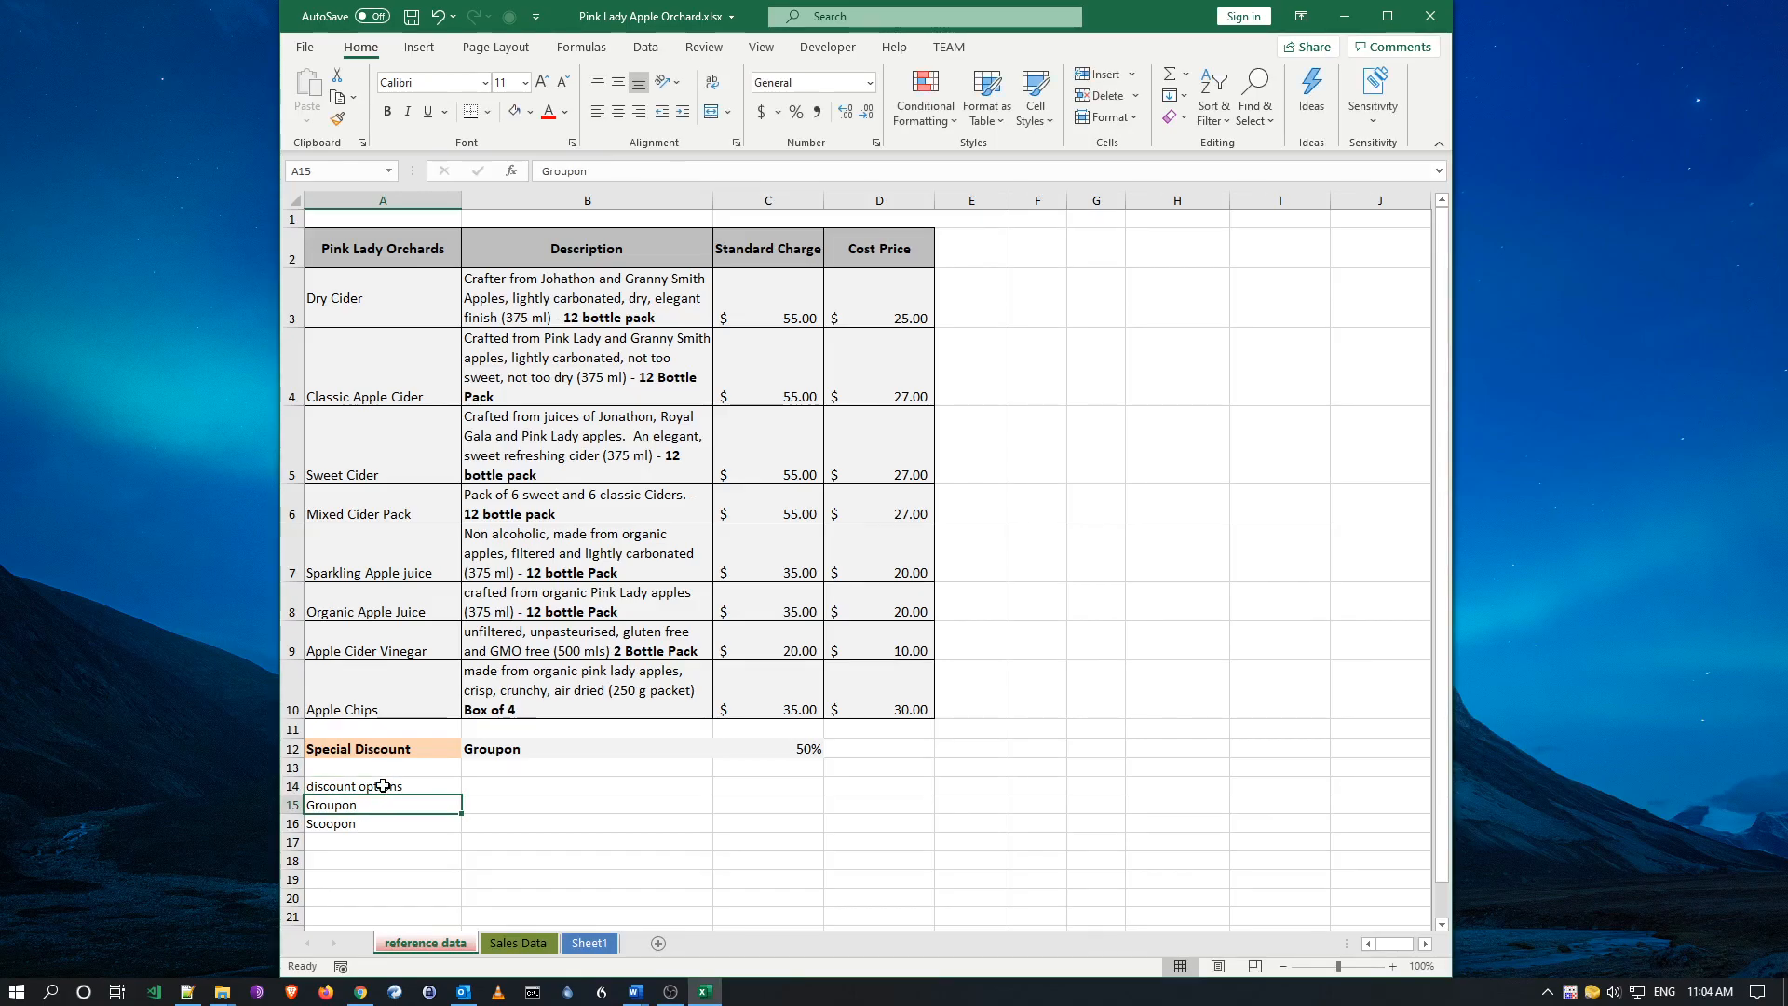
click(385, 748)
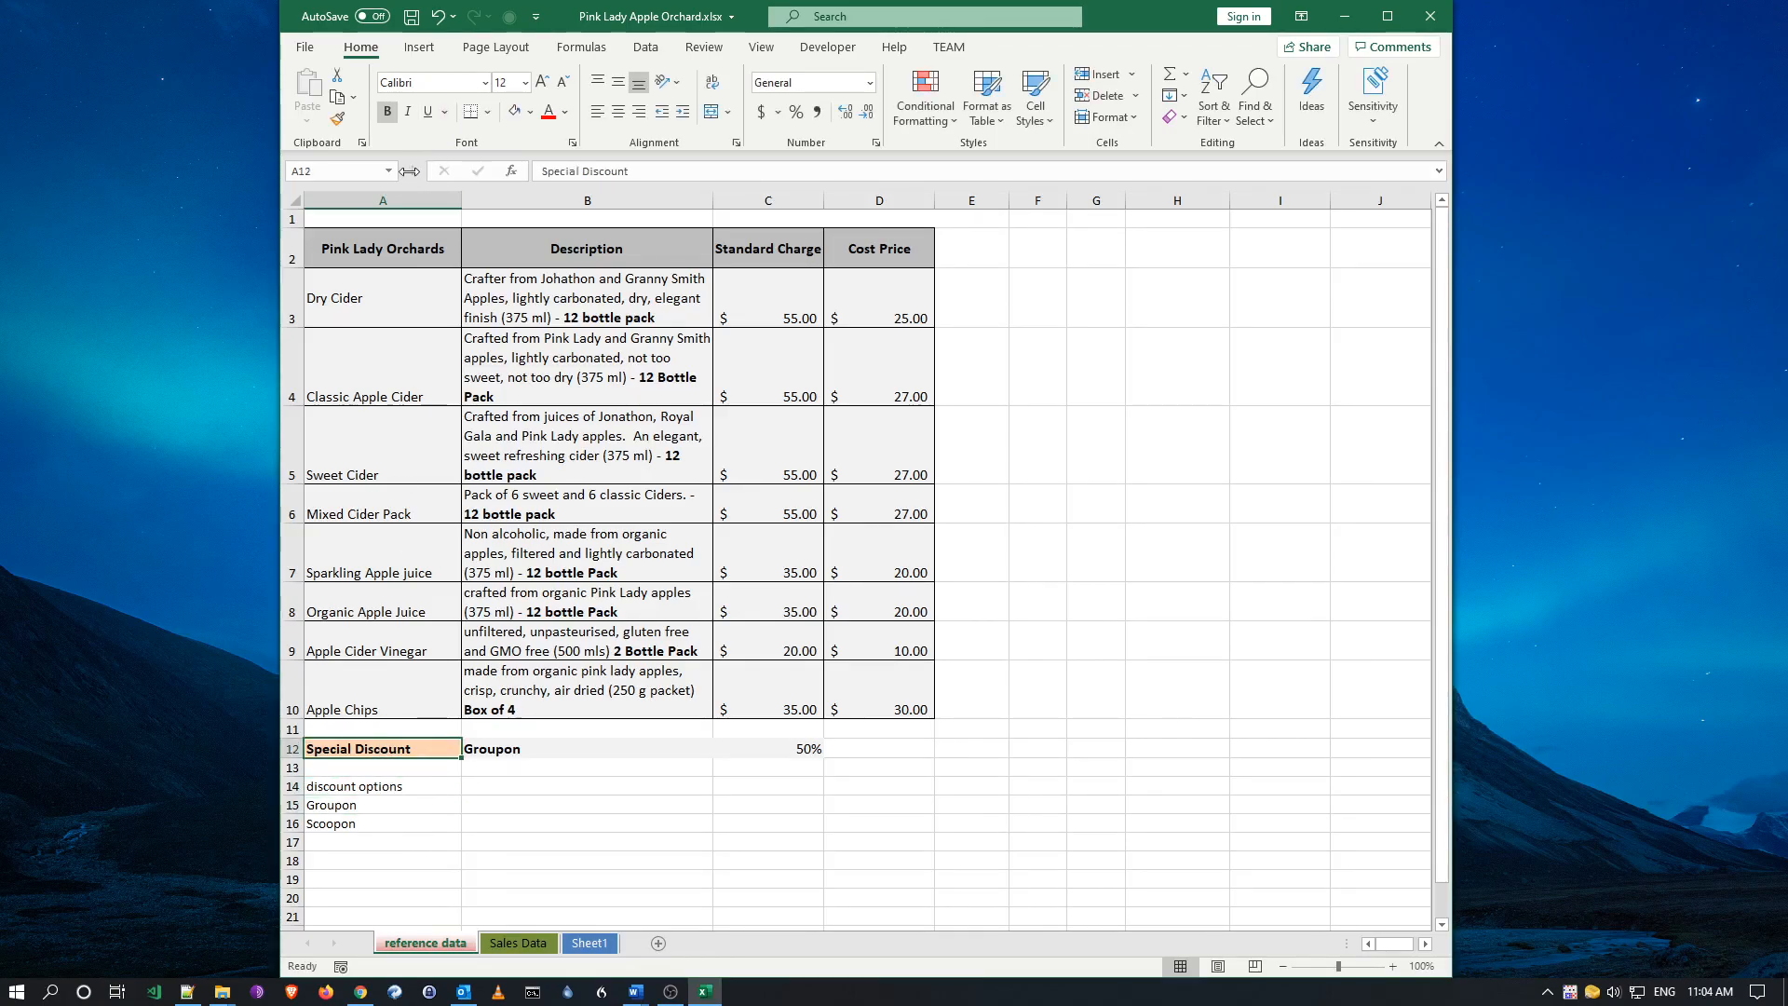
click(337, 119)
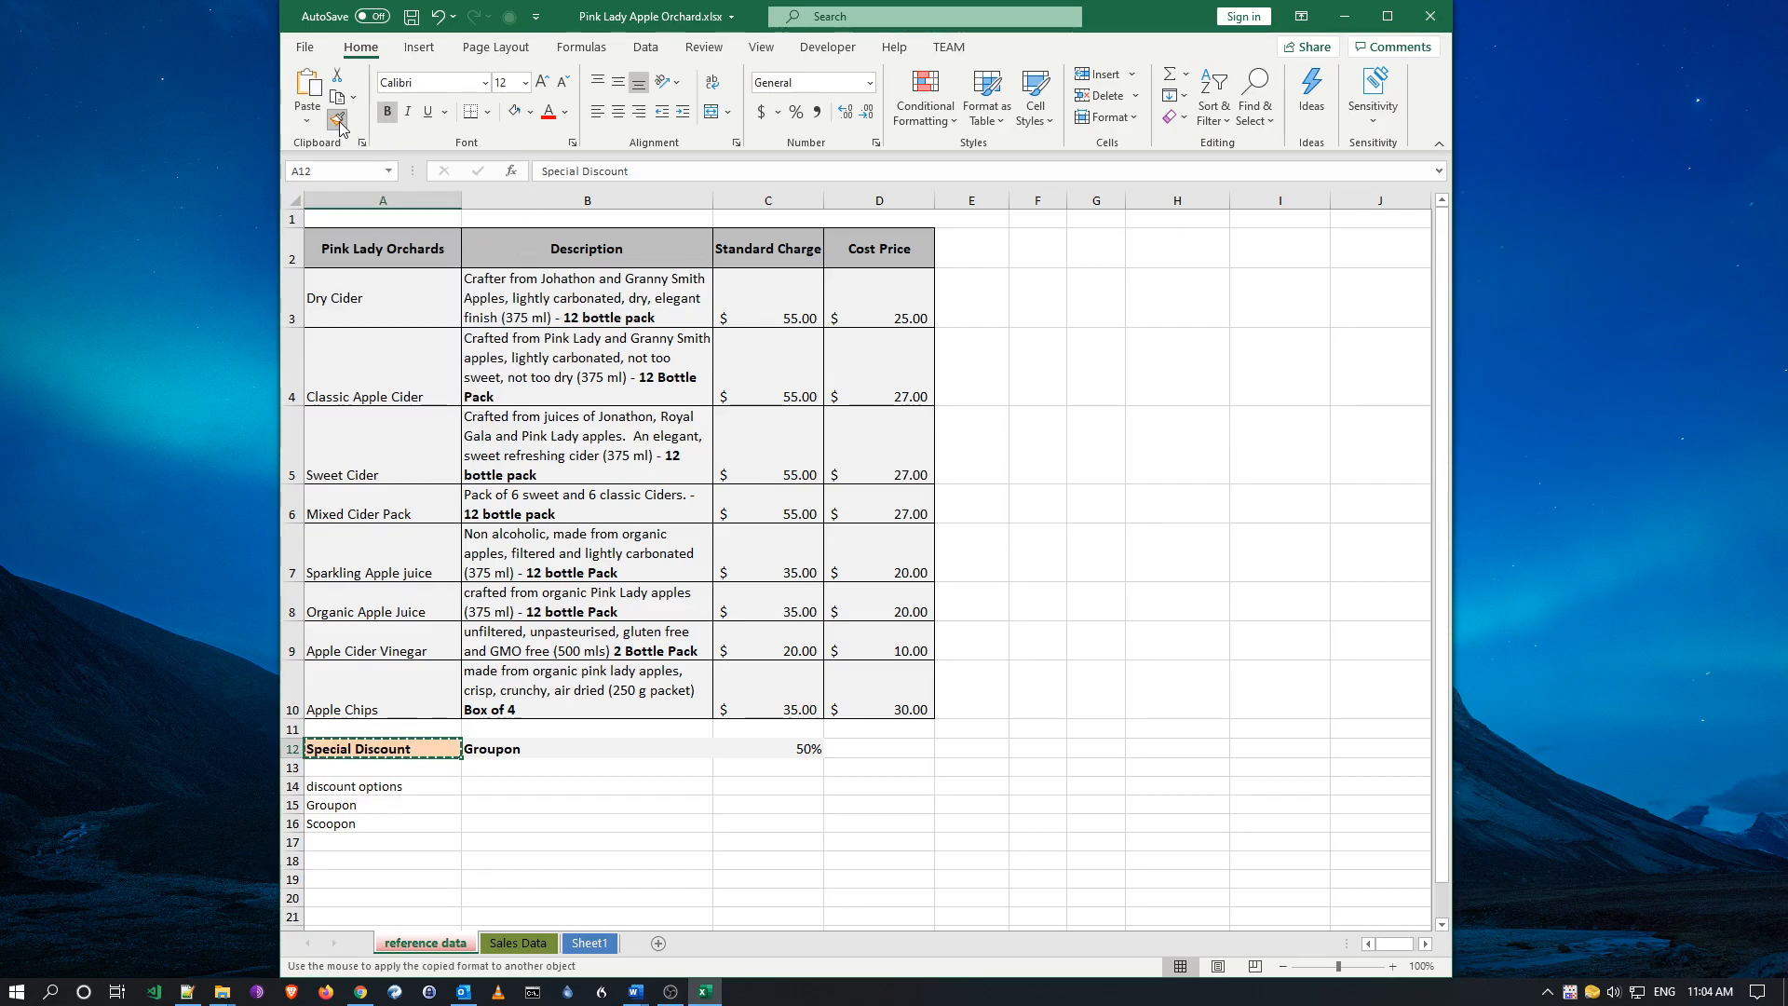
click(457, 787)
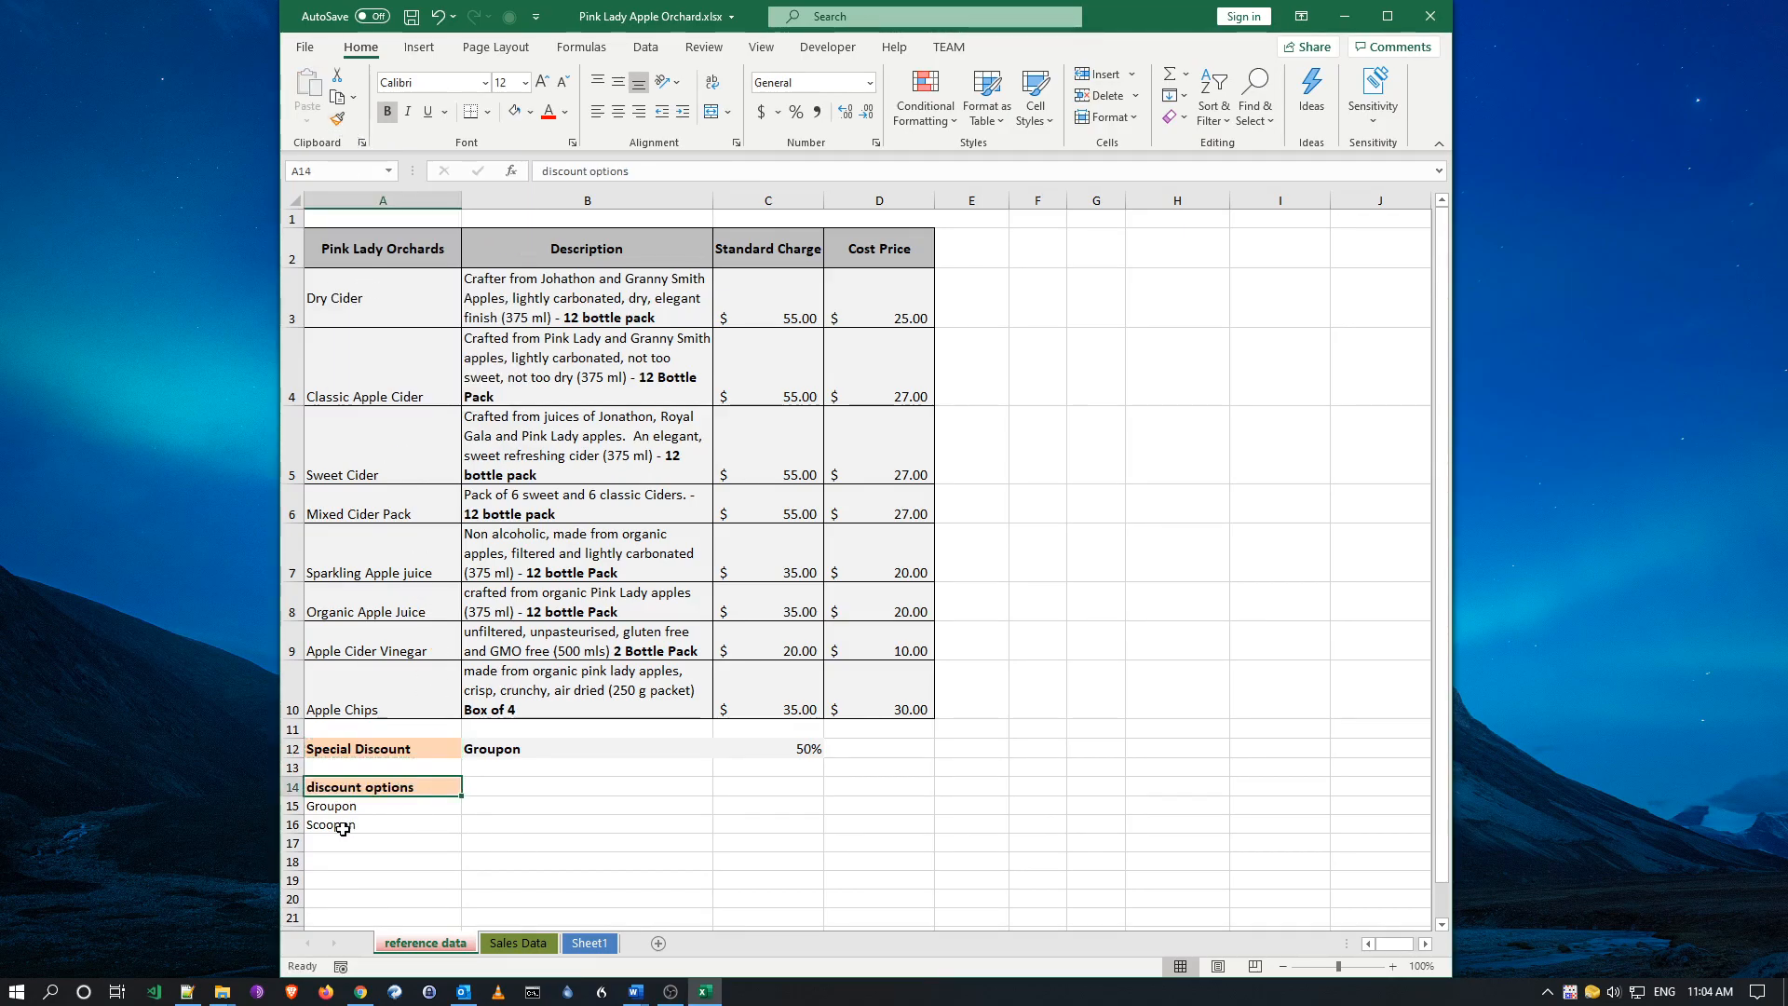
- Add outside borders around the voucher names in A15:A16 and around the heading cell A14
drag(407, 804, 407, 819)
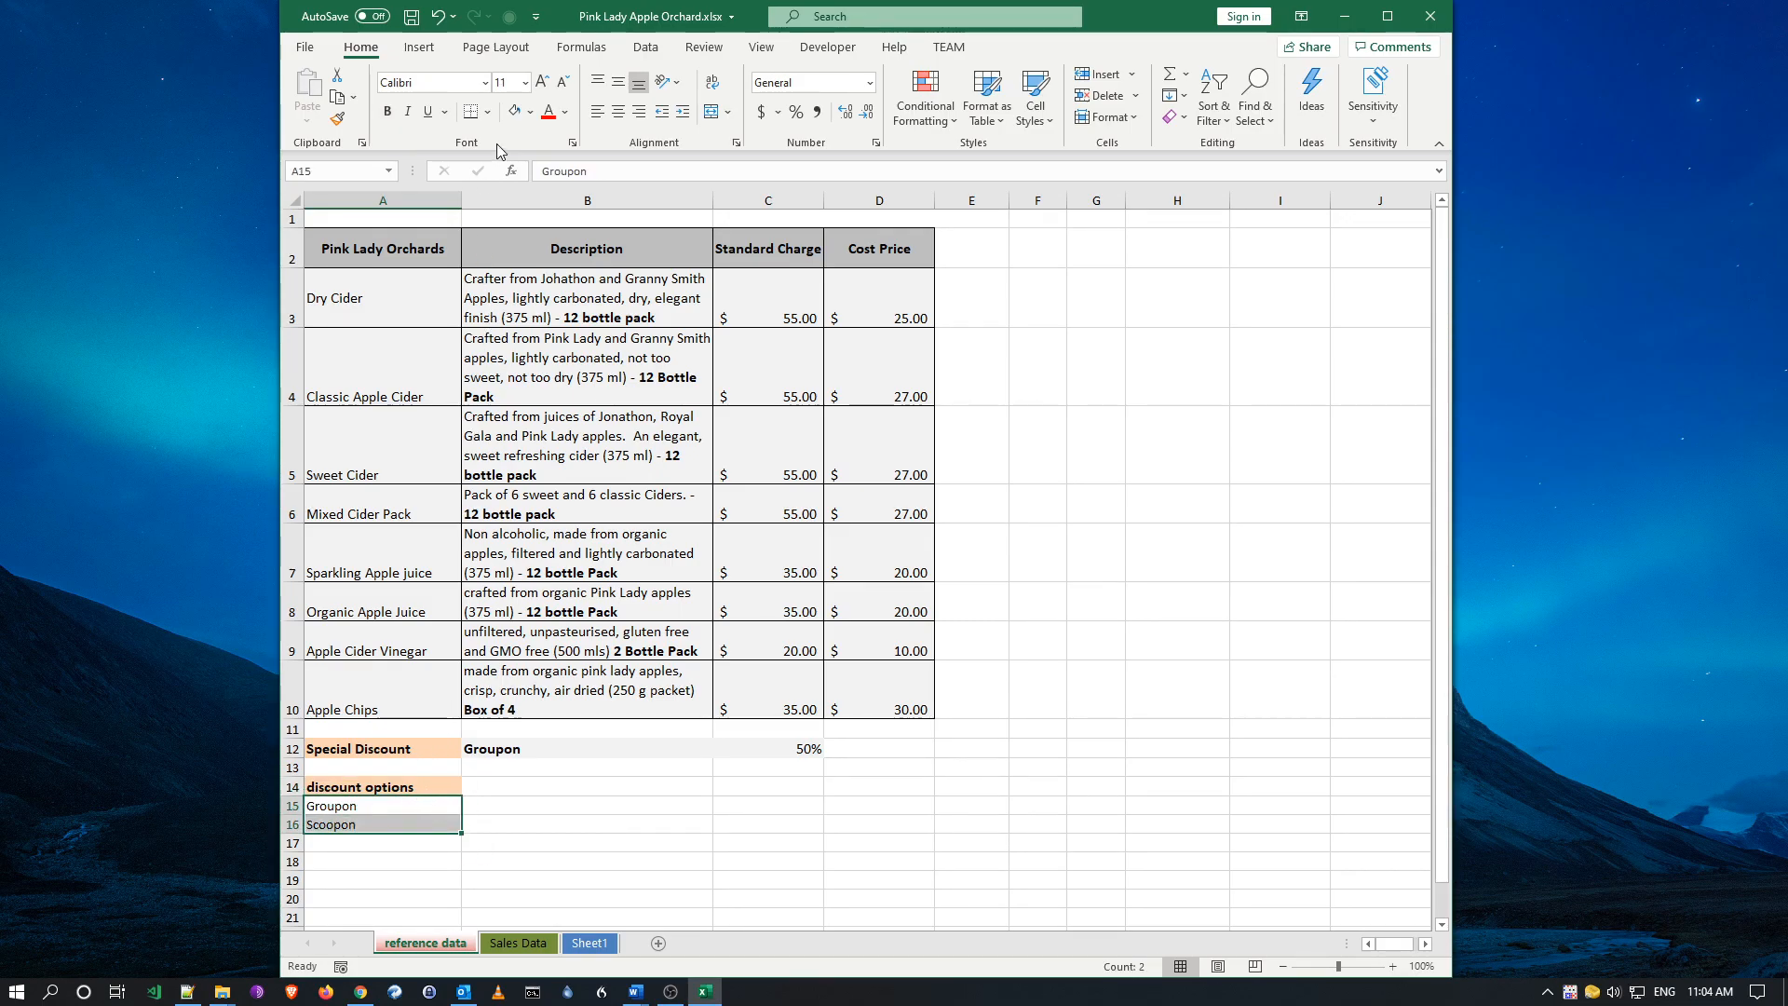
click(487, 112)
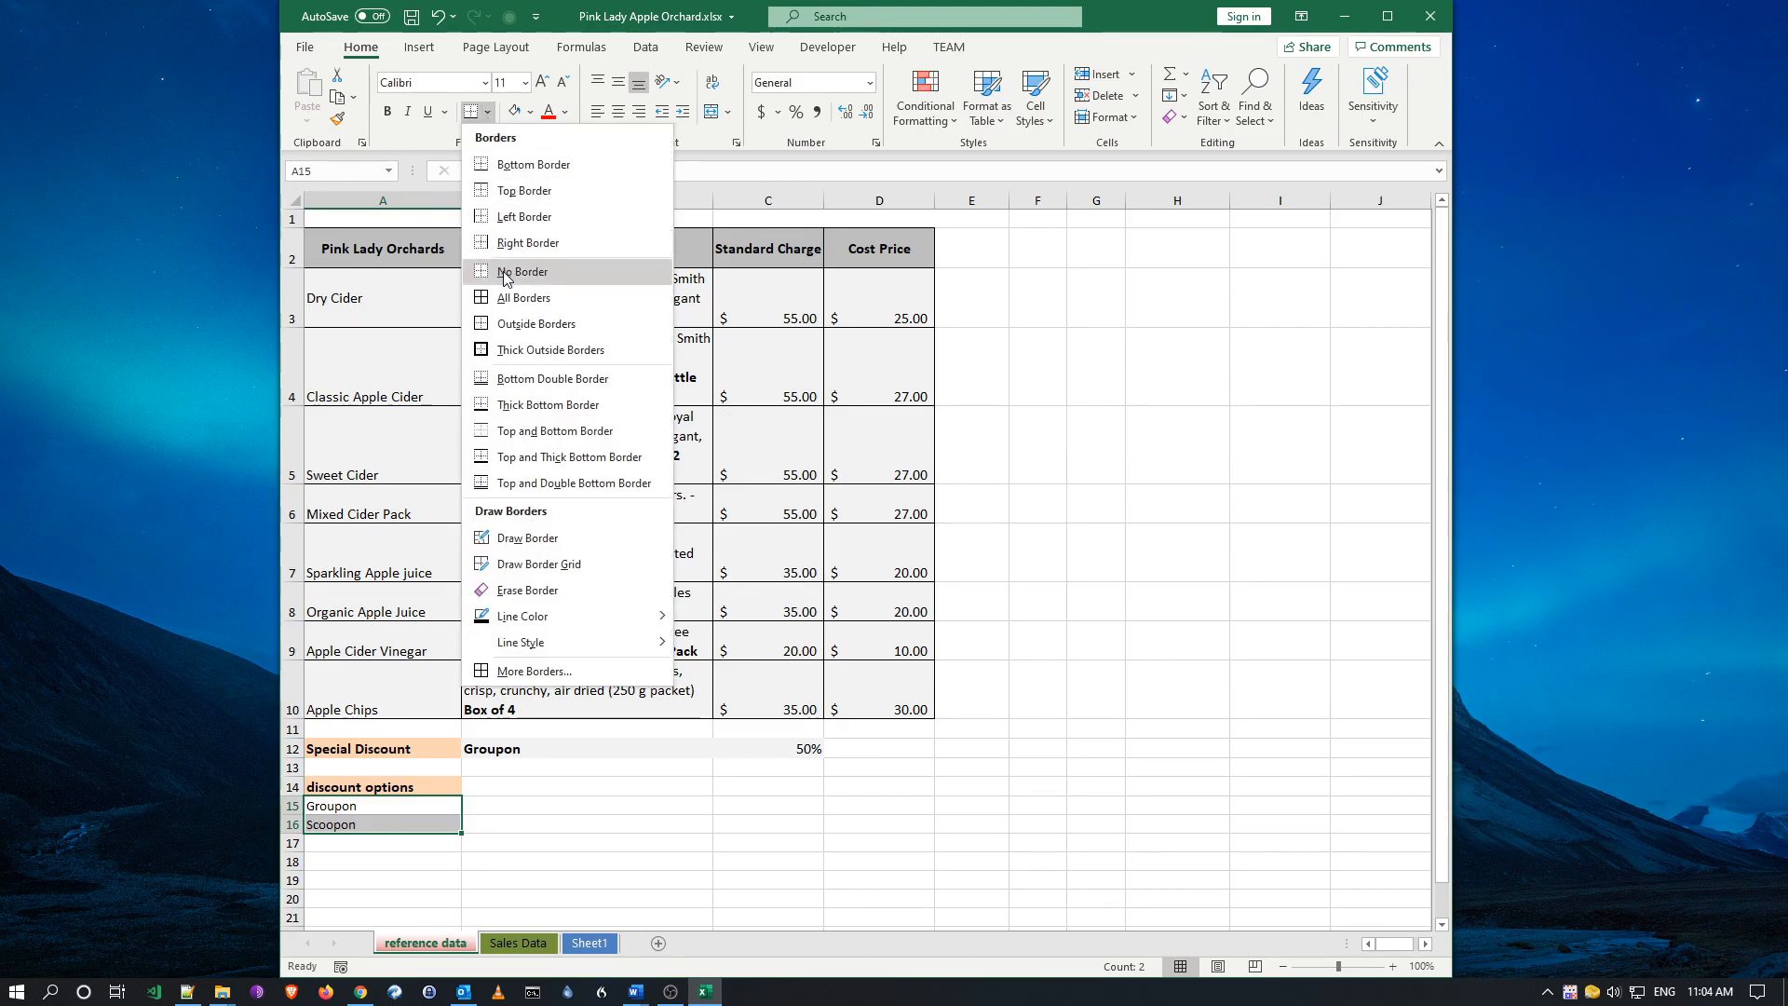
click(510, 324)
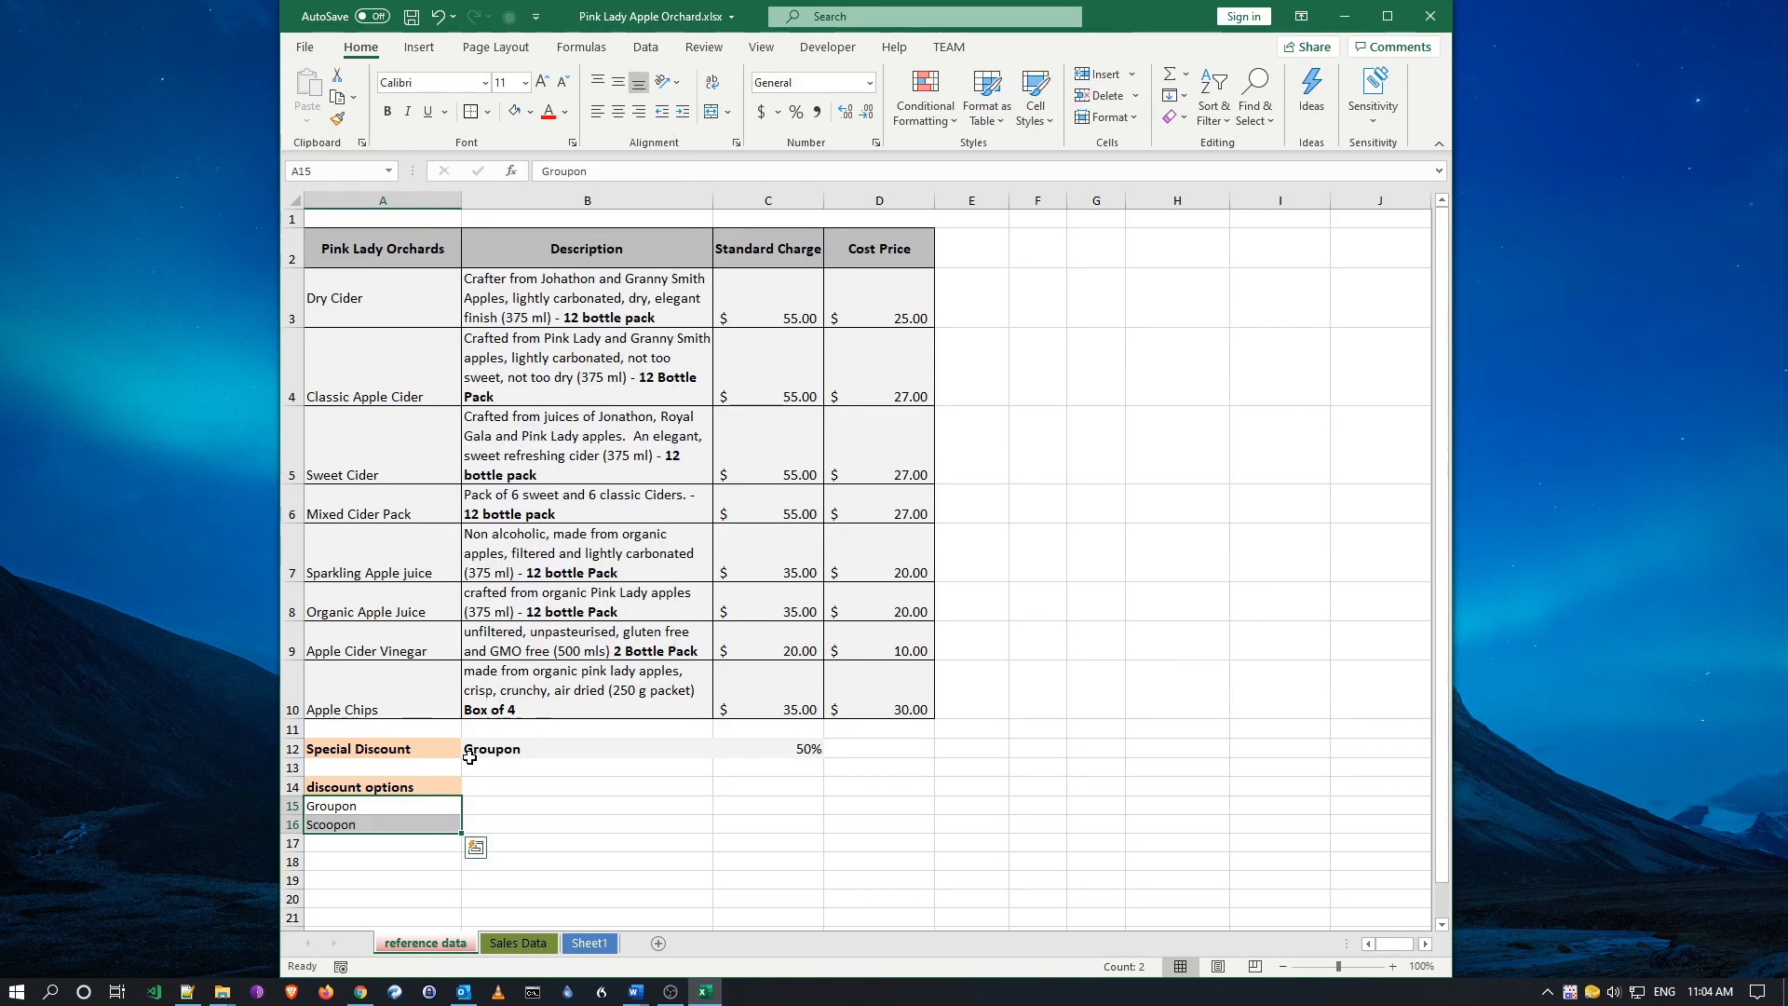
click(438, 789)
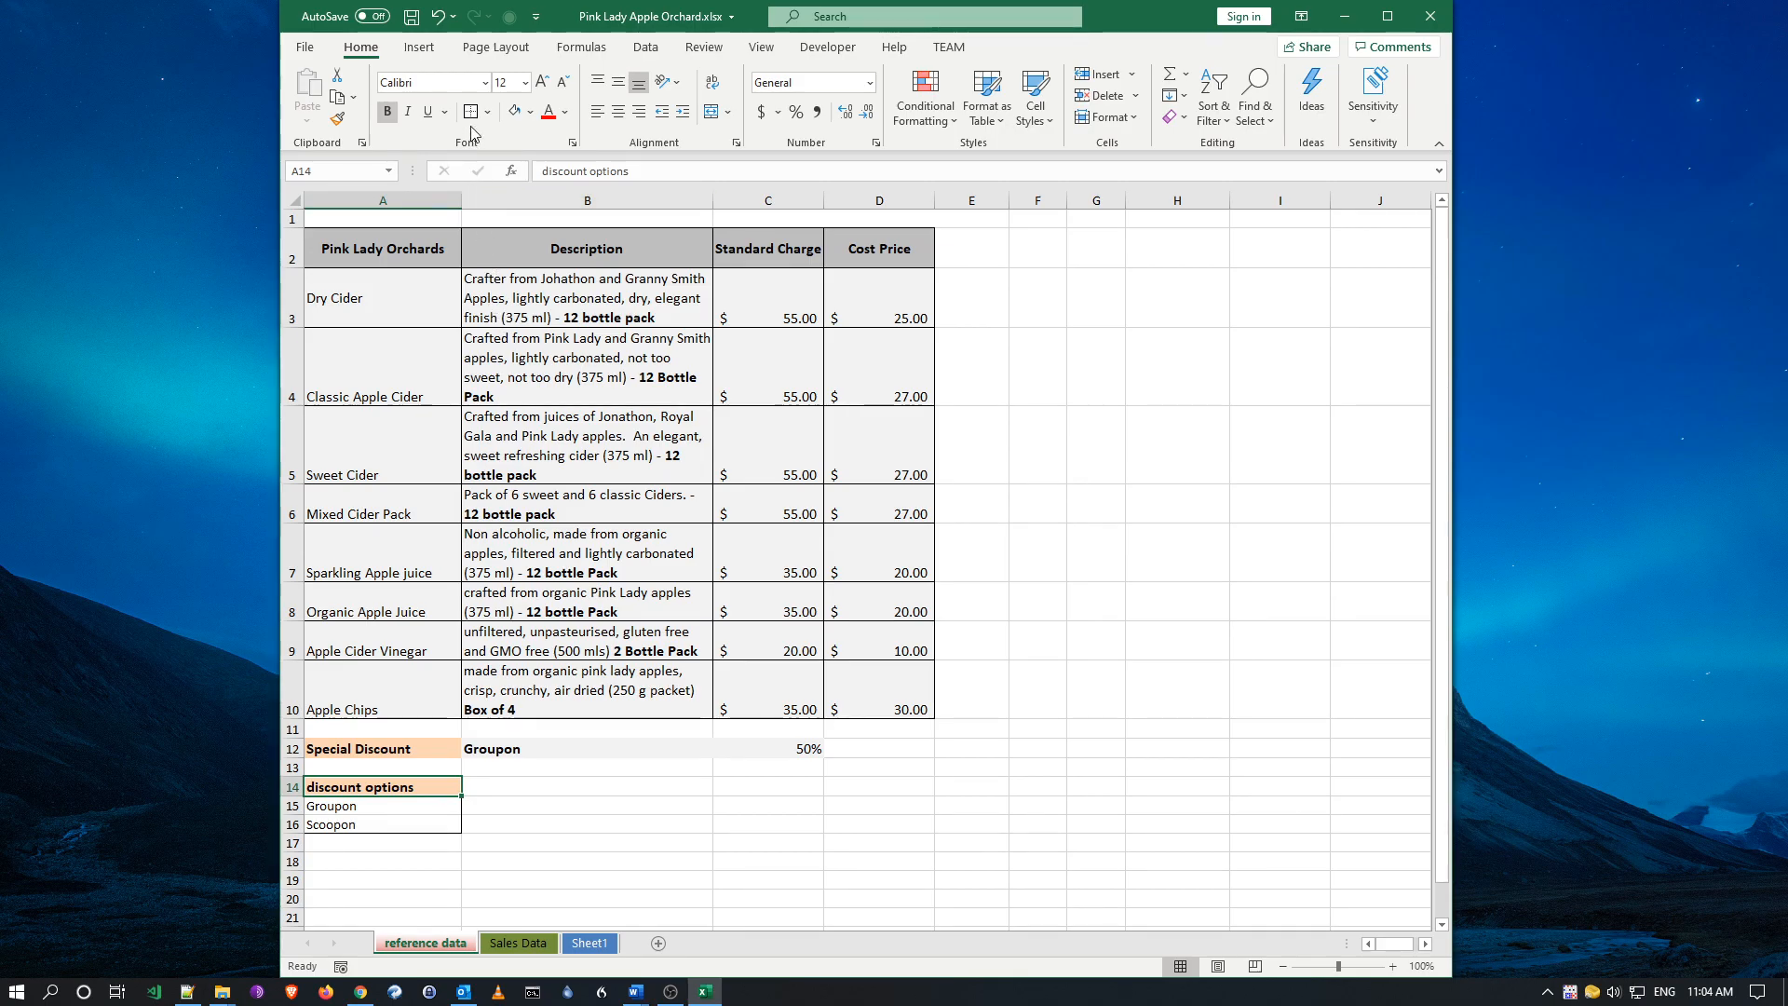
- Name the voucher range A15:A16 on the reference data sheet myDiscounts
drag(404, 805, 404, 820)
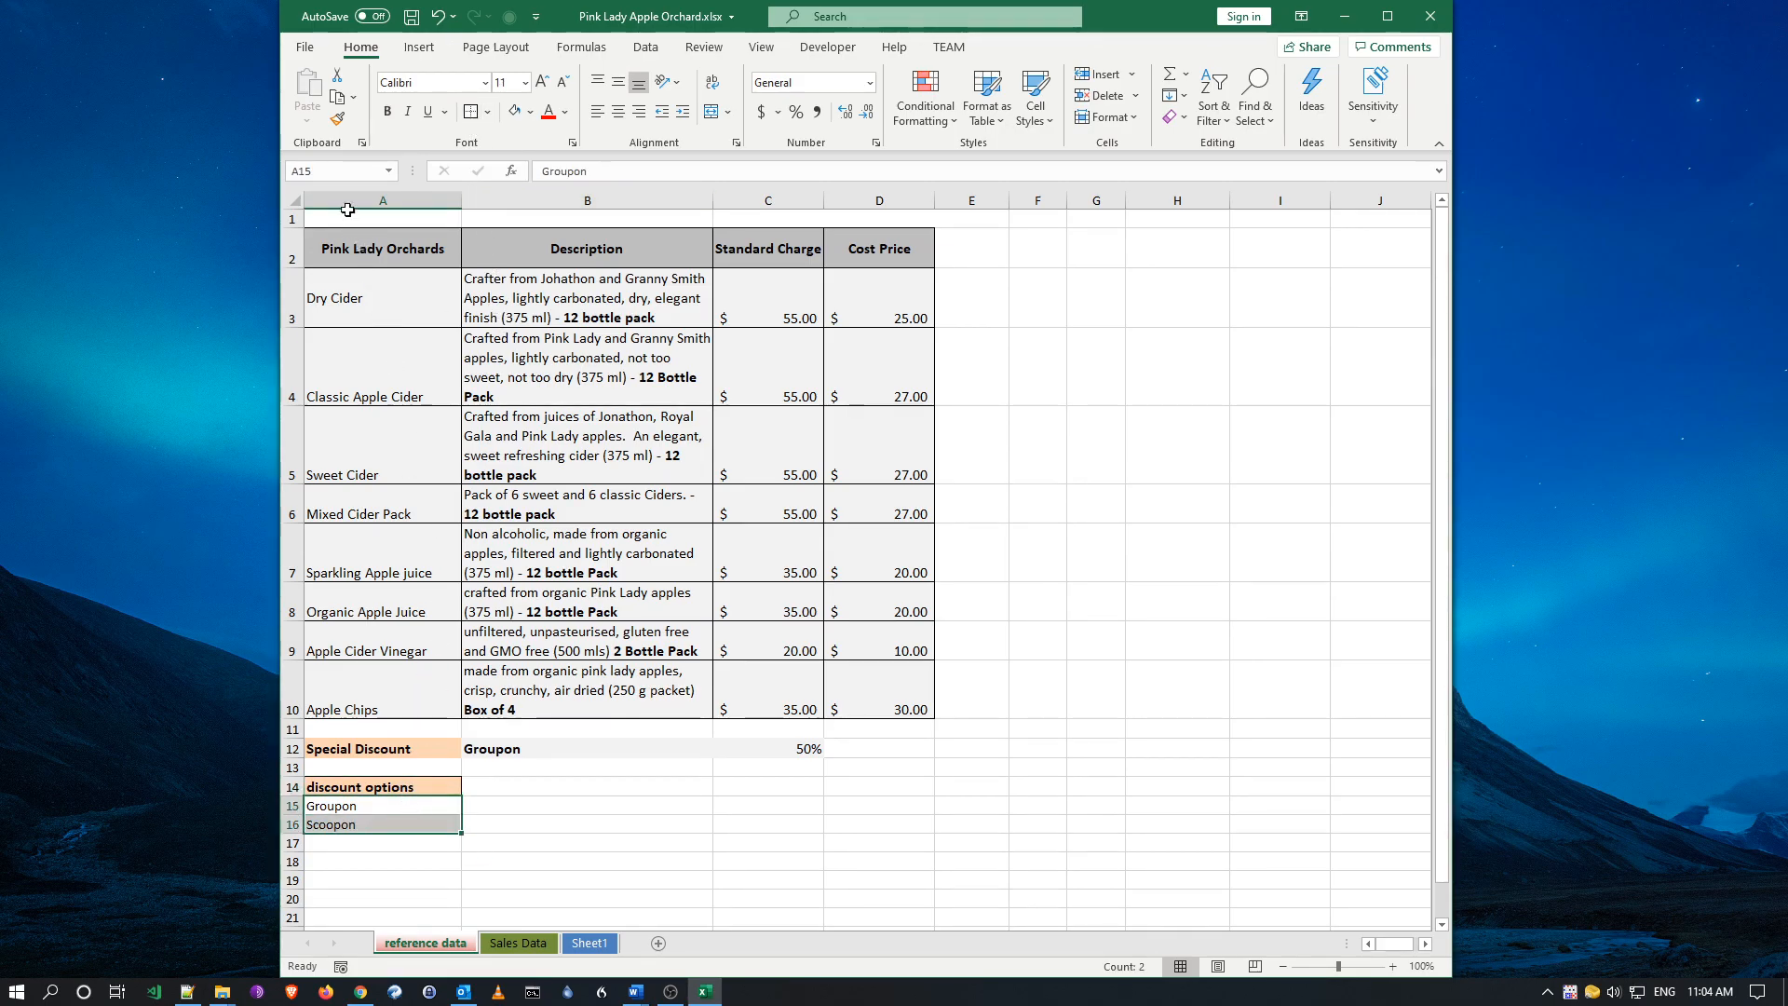
click(334, 170)
text(myDiscounts)
key(Return)
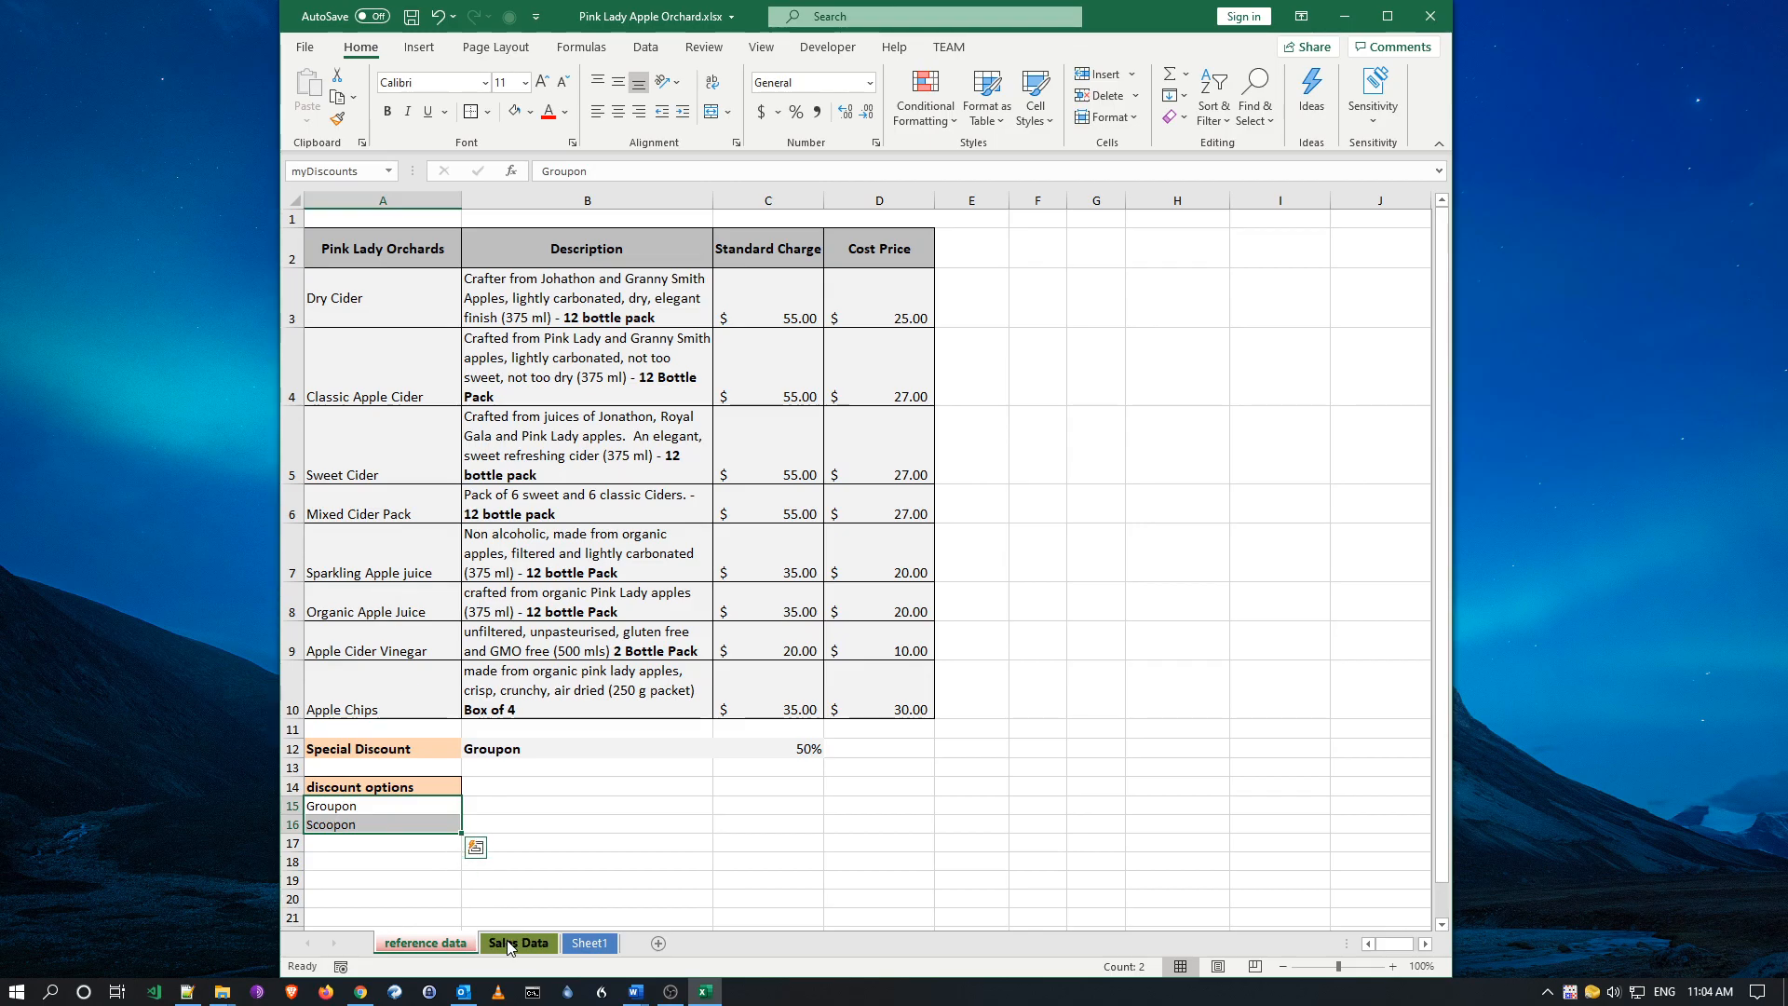
- Apply list data validation with the source =mydiscounts to the whole Discount Voucher column C on Sales Data
click(508, 944)
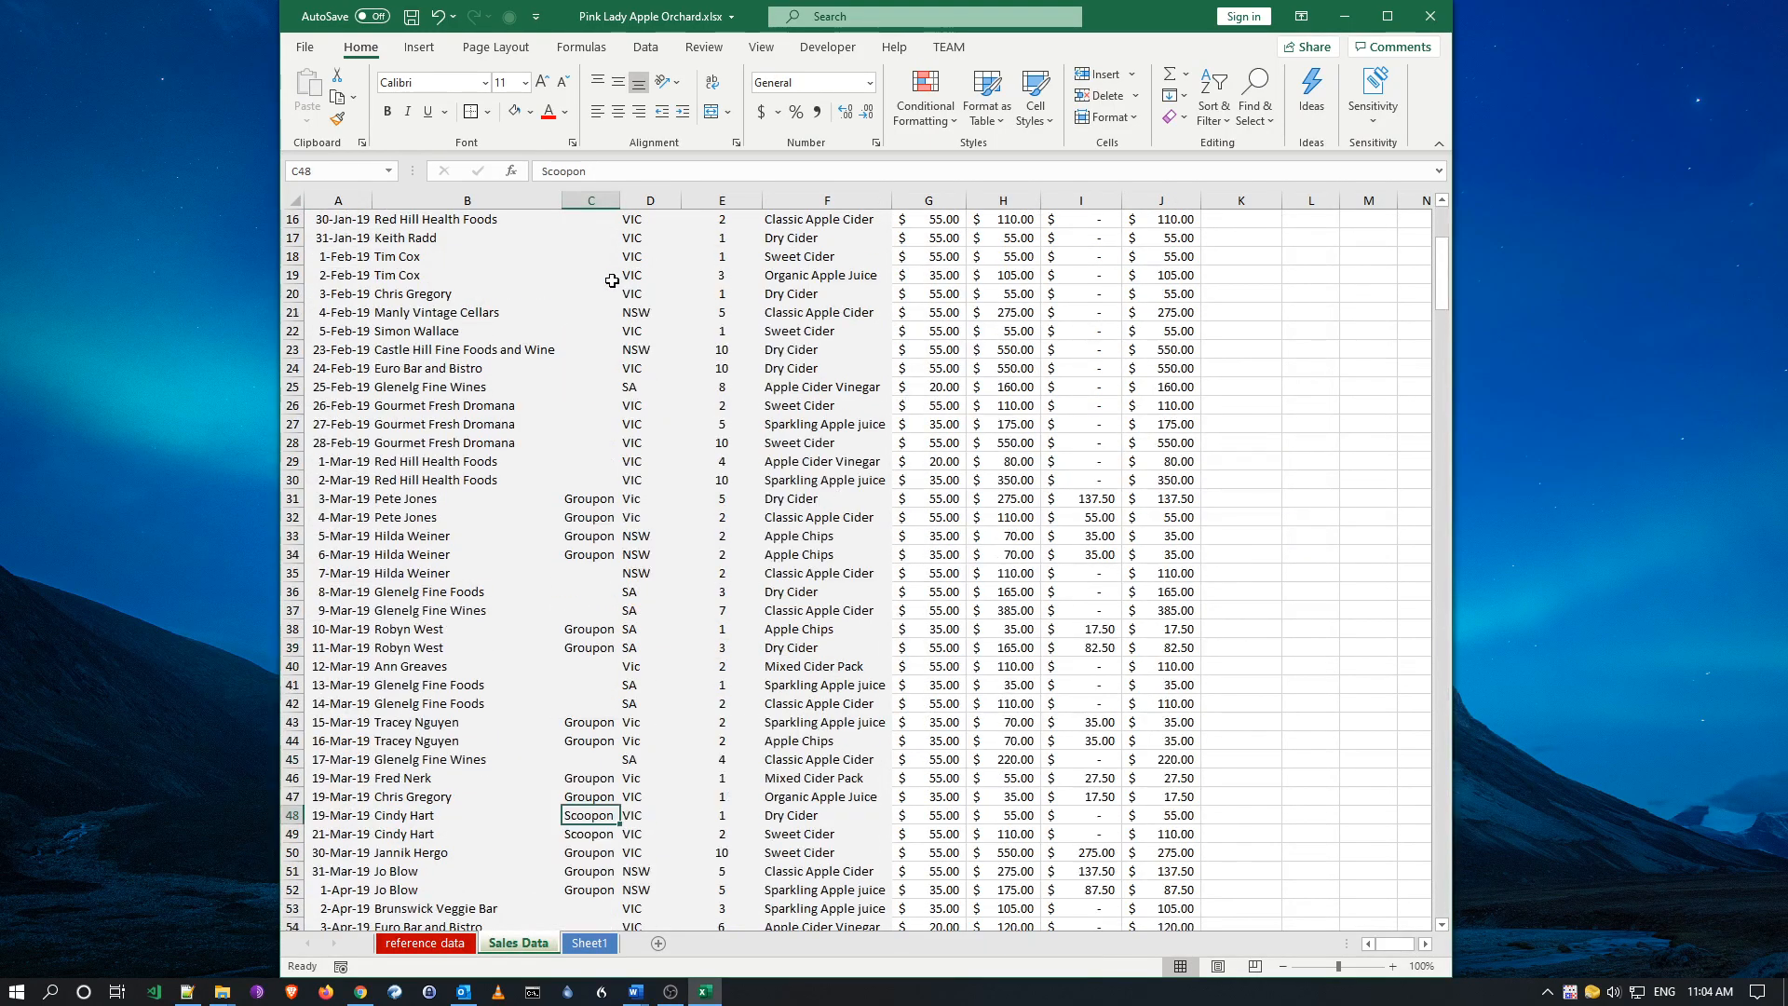
scroll(612, 281, up, 5)
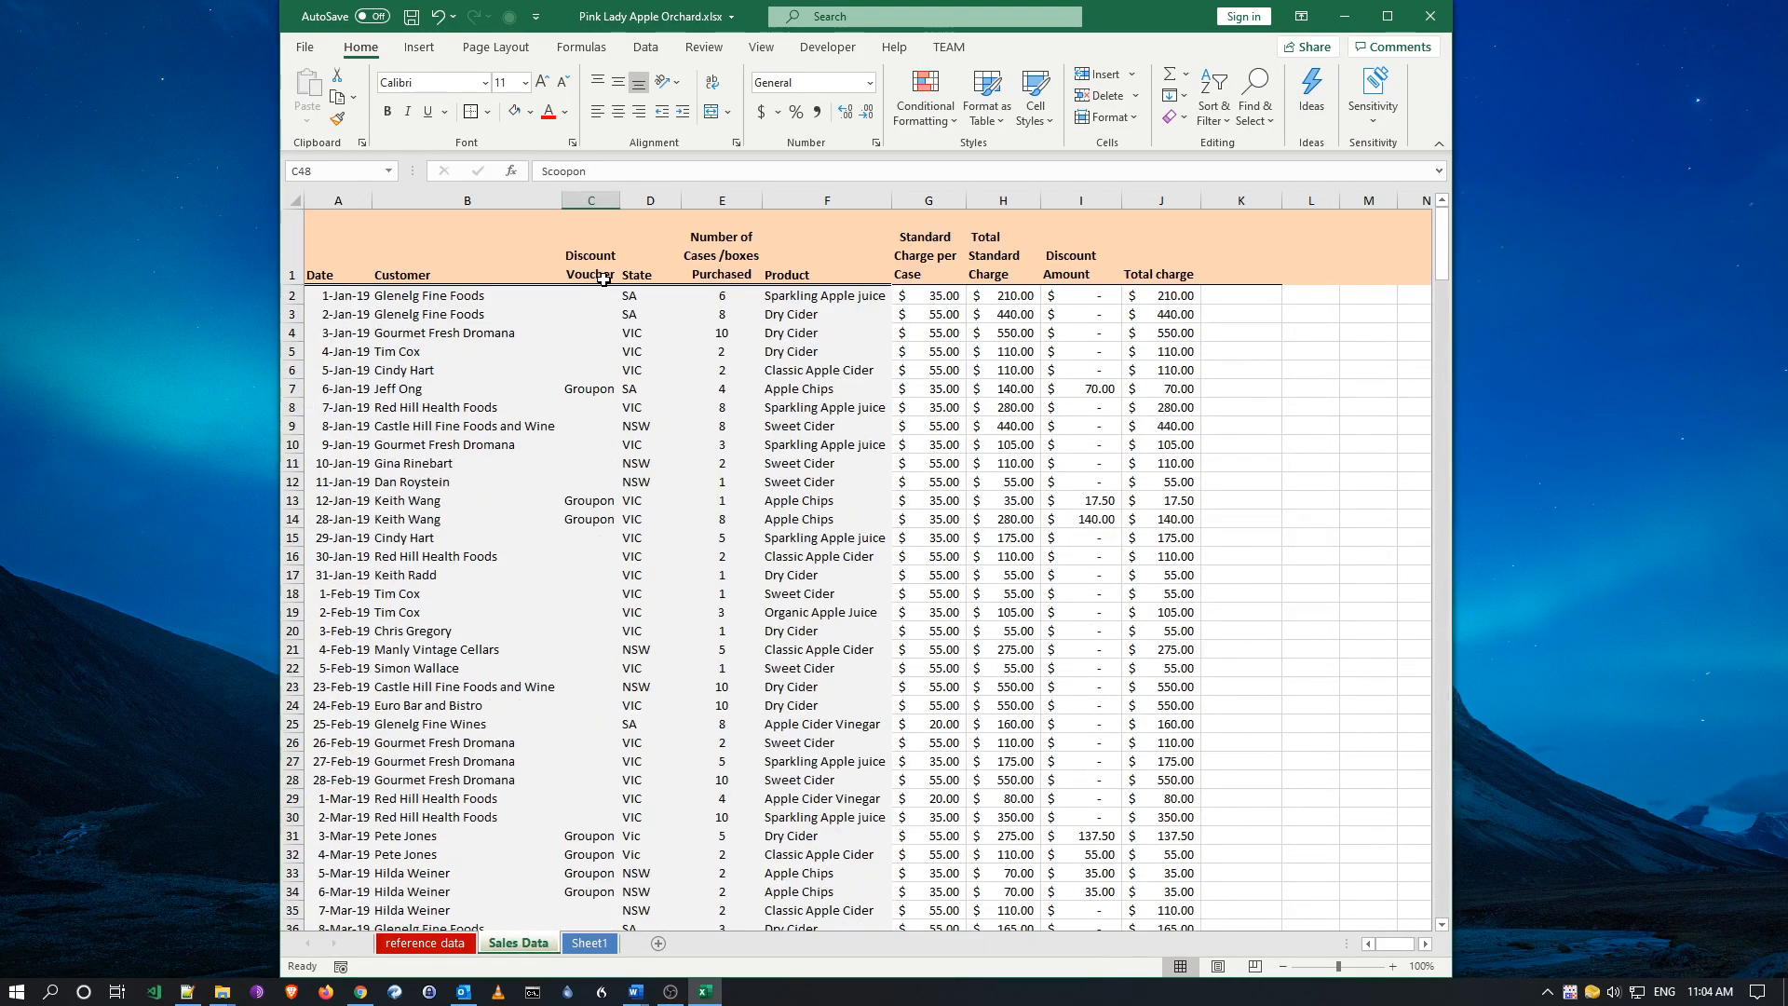
click(590, 201)
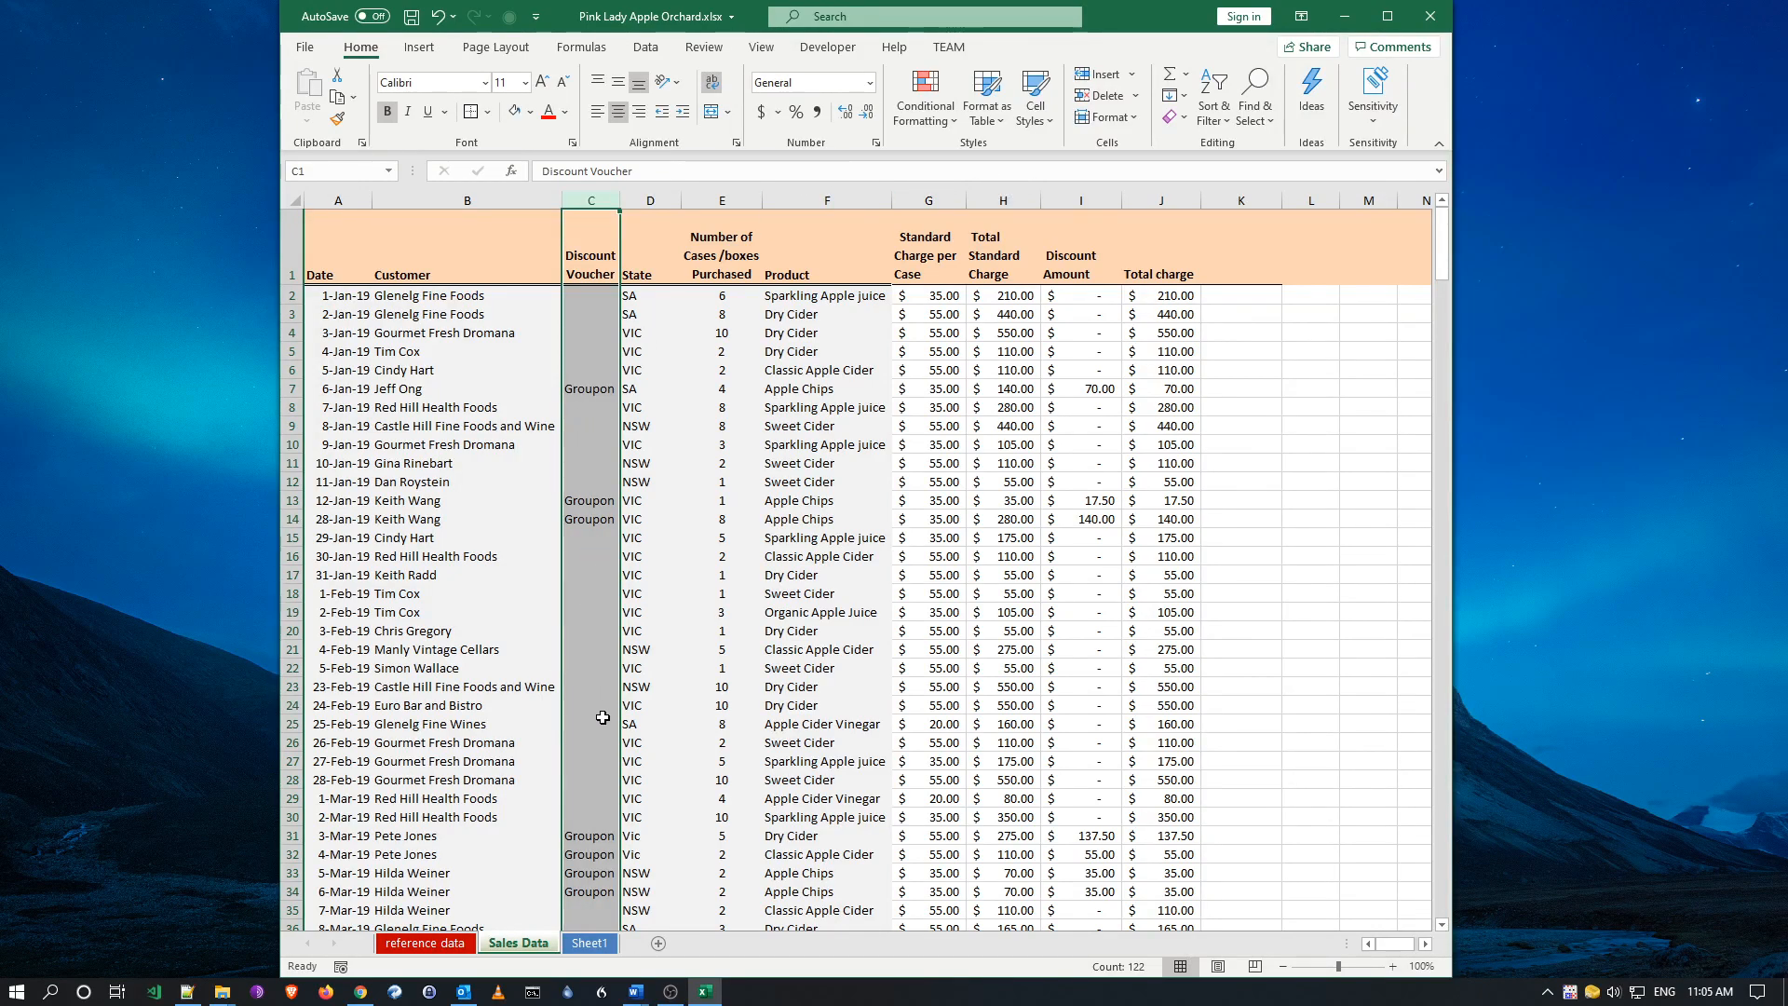
click(647, 49)
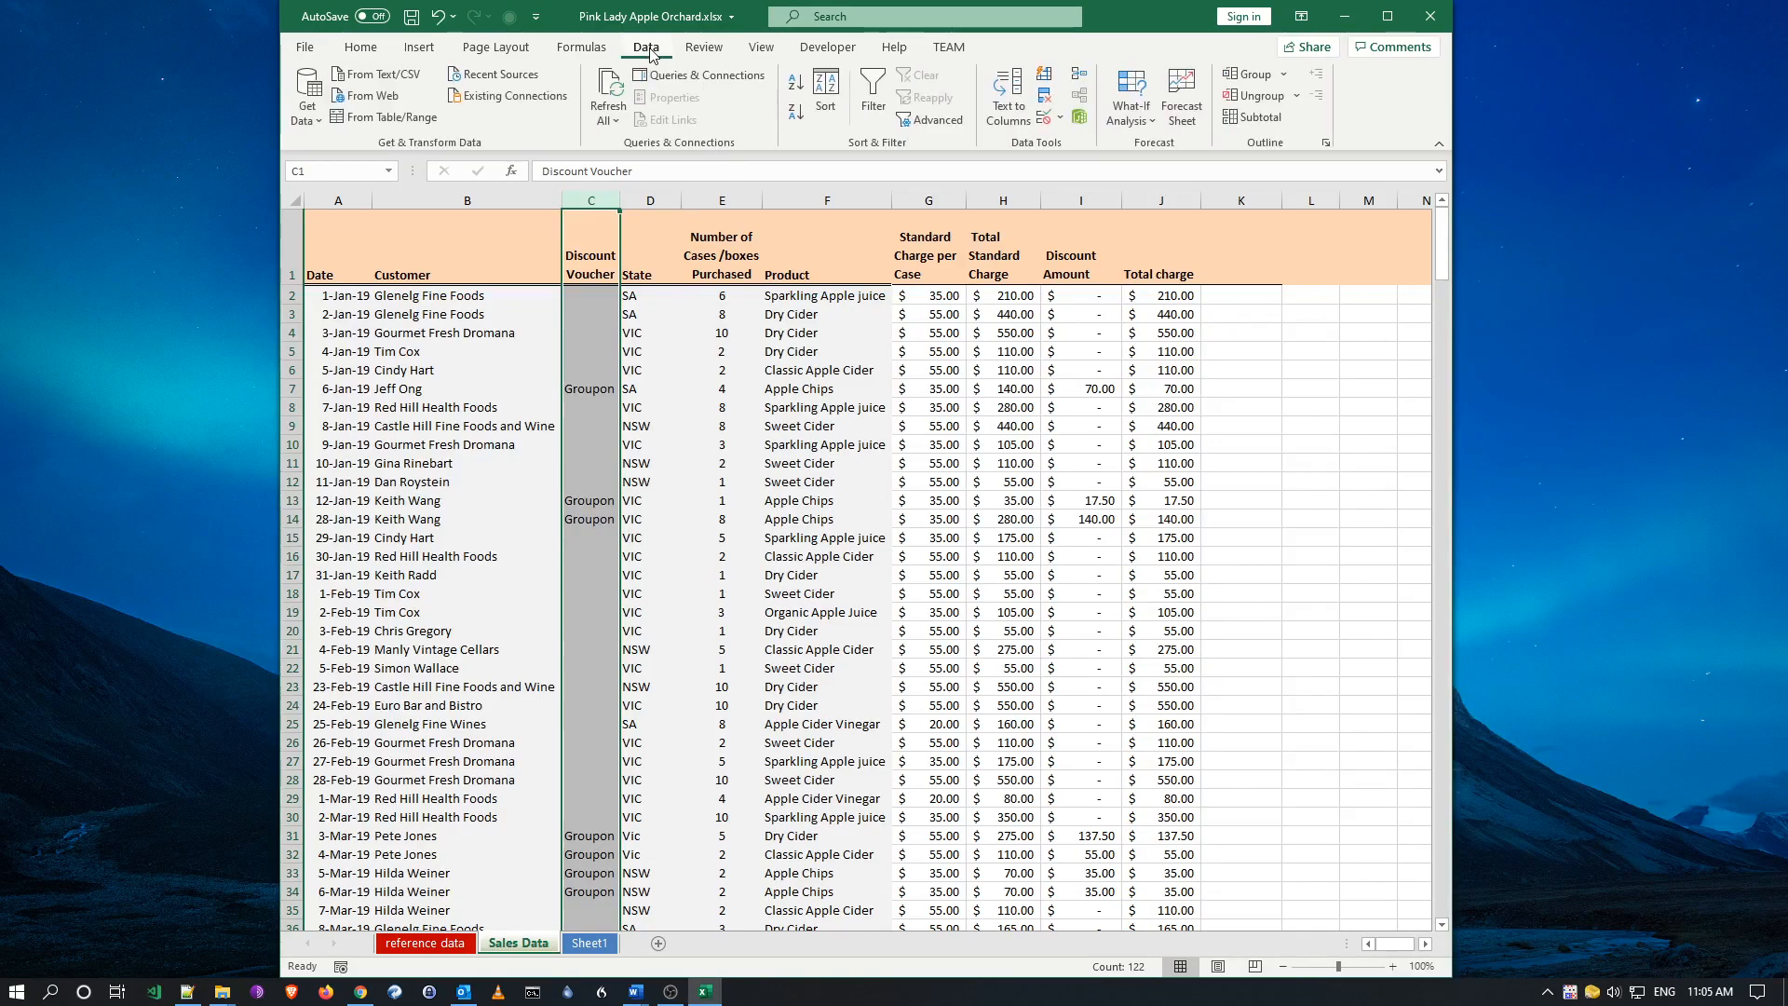
click(1049, 118)
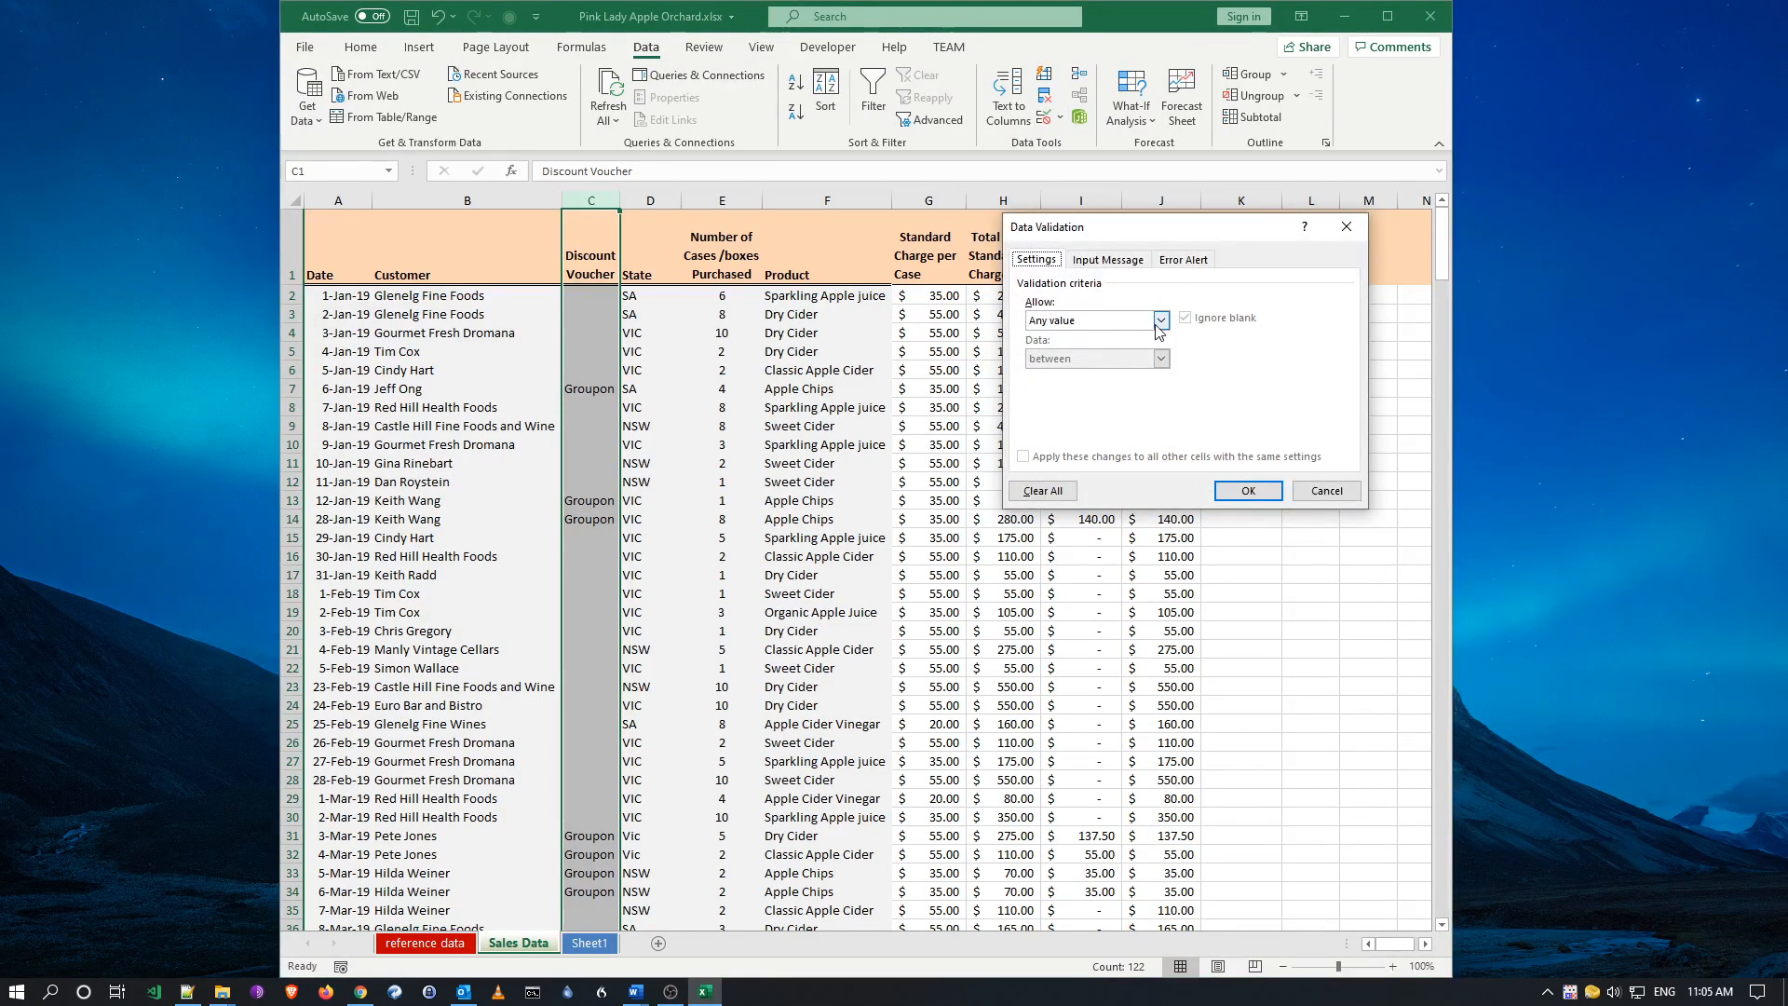
click(1159, 322)
click(1085, 375)
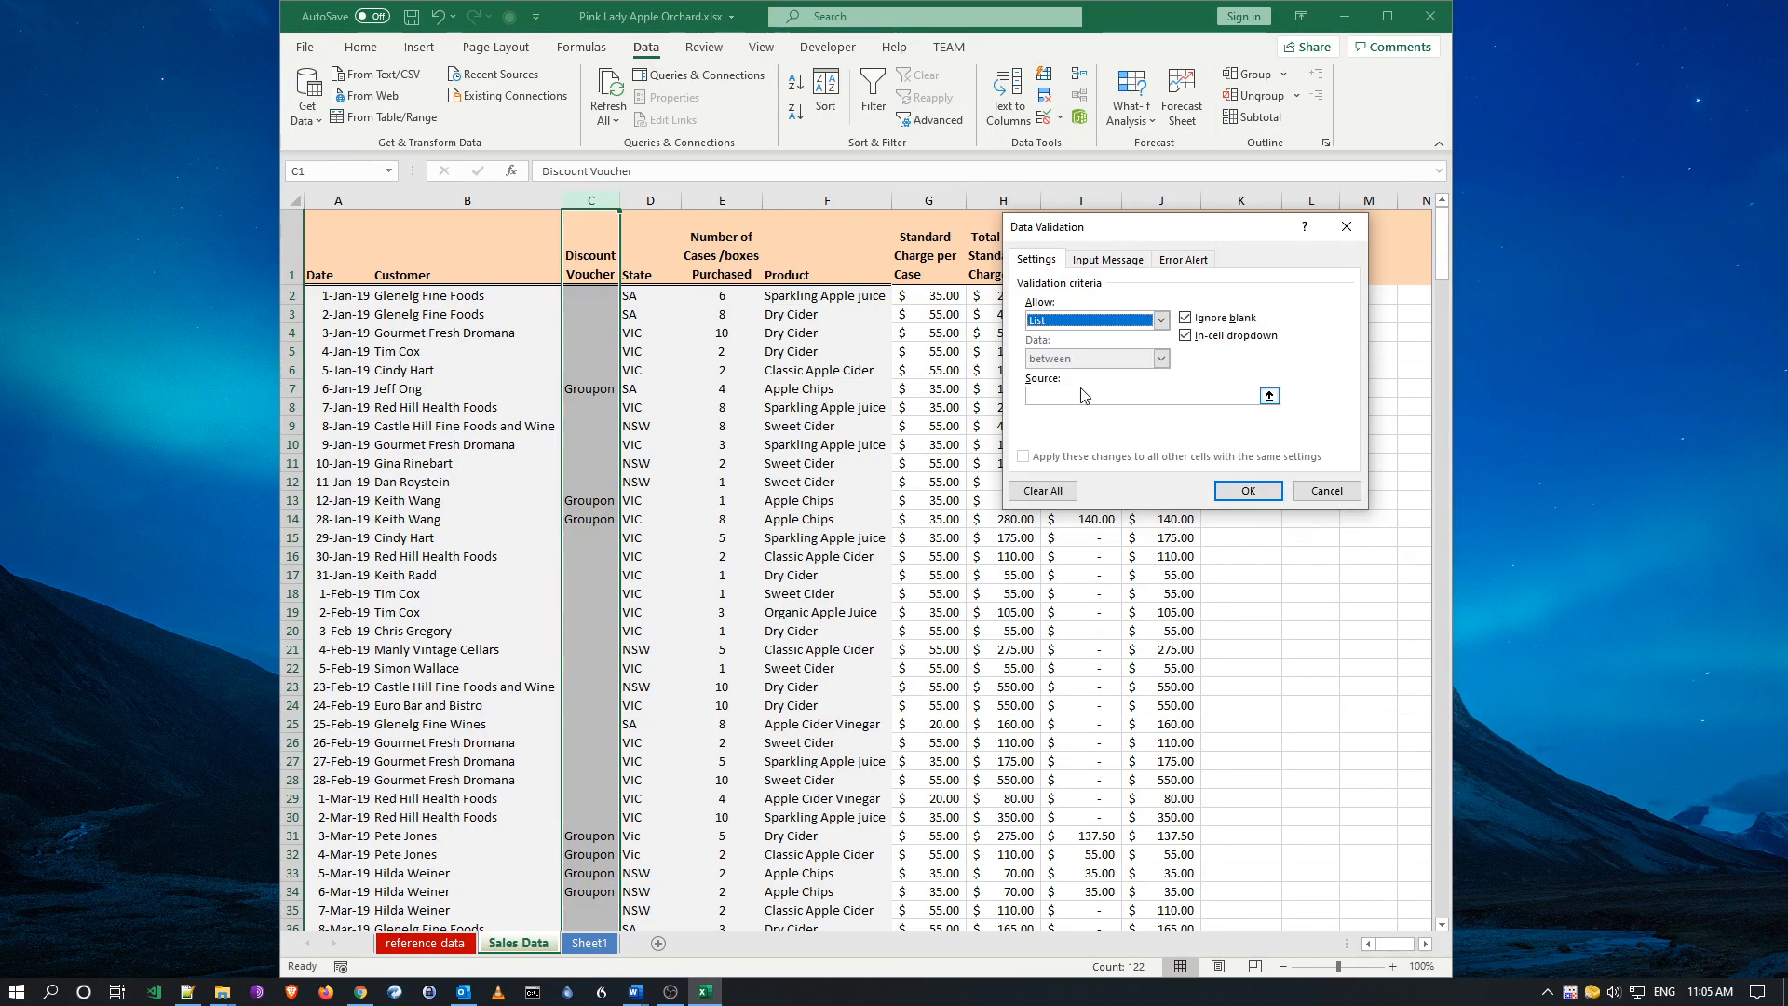
click(1085, 396)
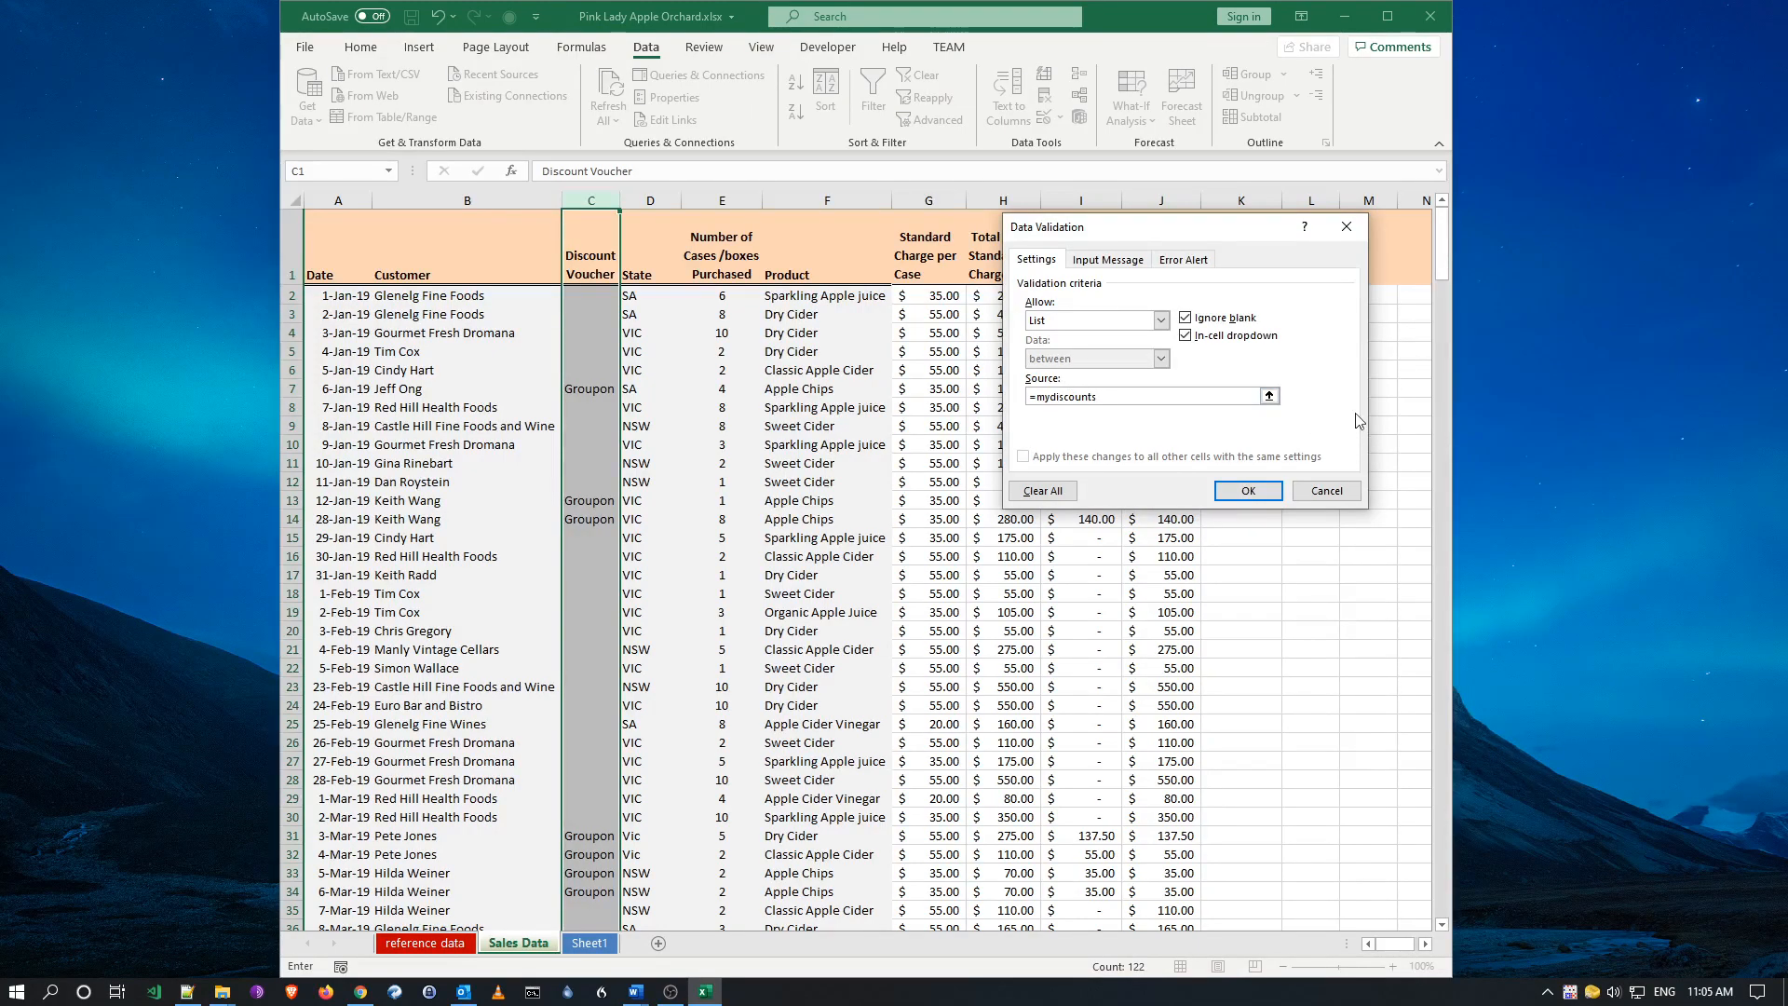
click(1234, 490)
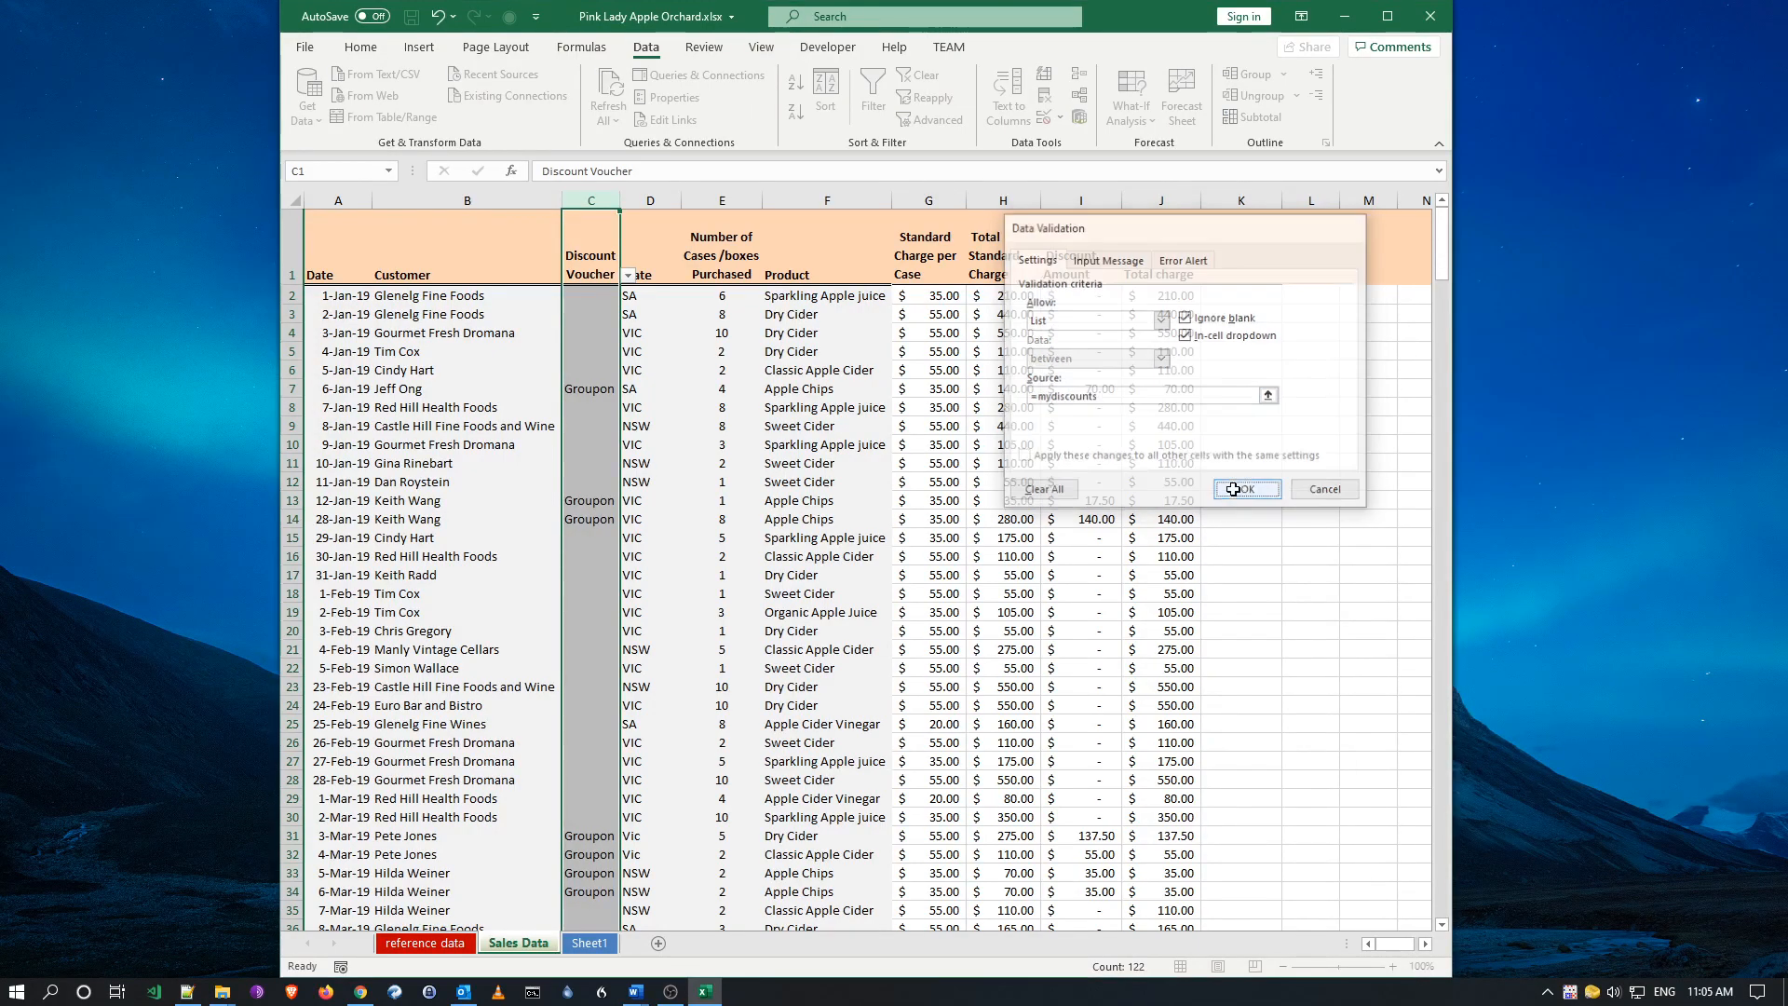
- Check the in-cell drop-down lists of Discount Voucher cells C7 and C5
click(589, 389)
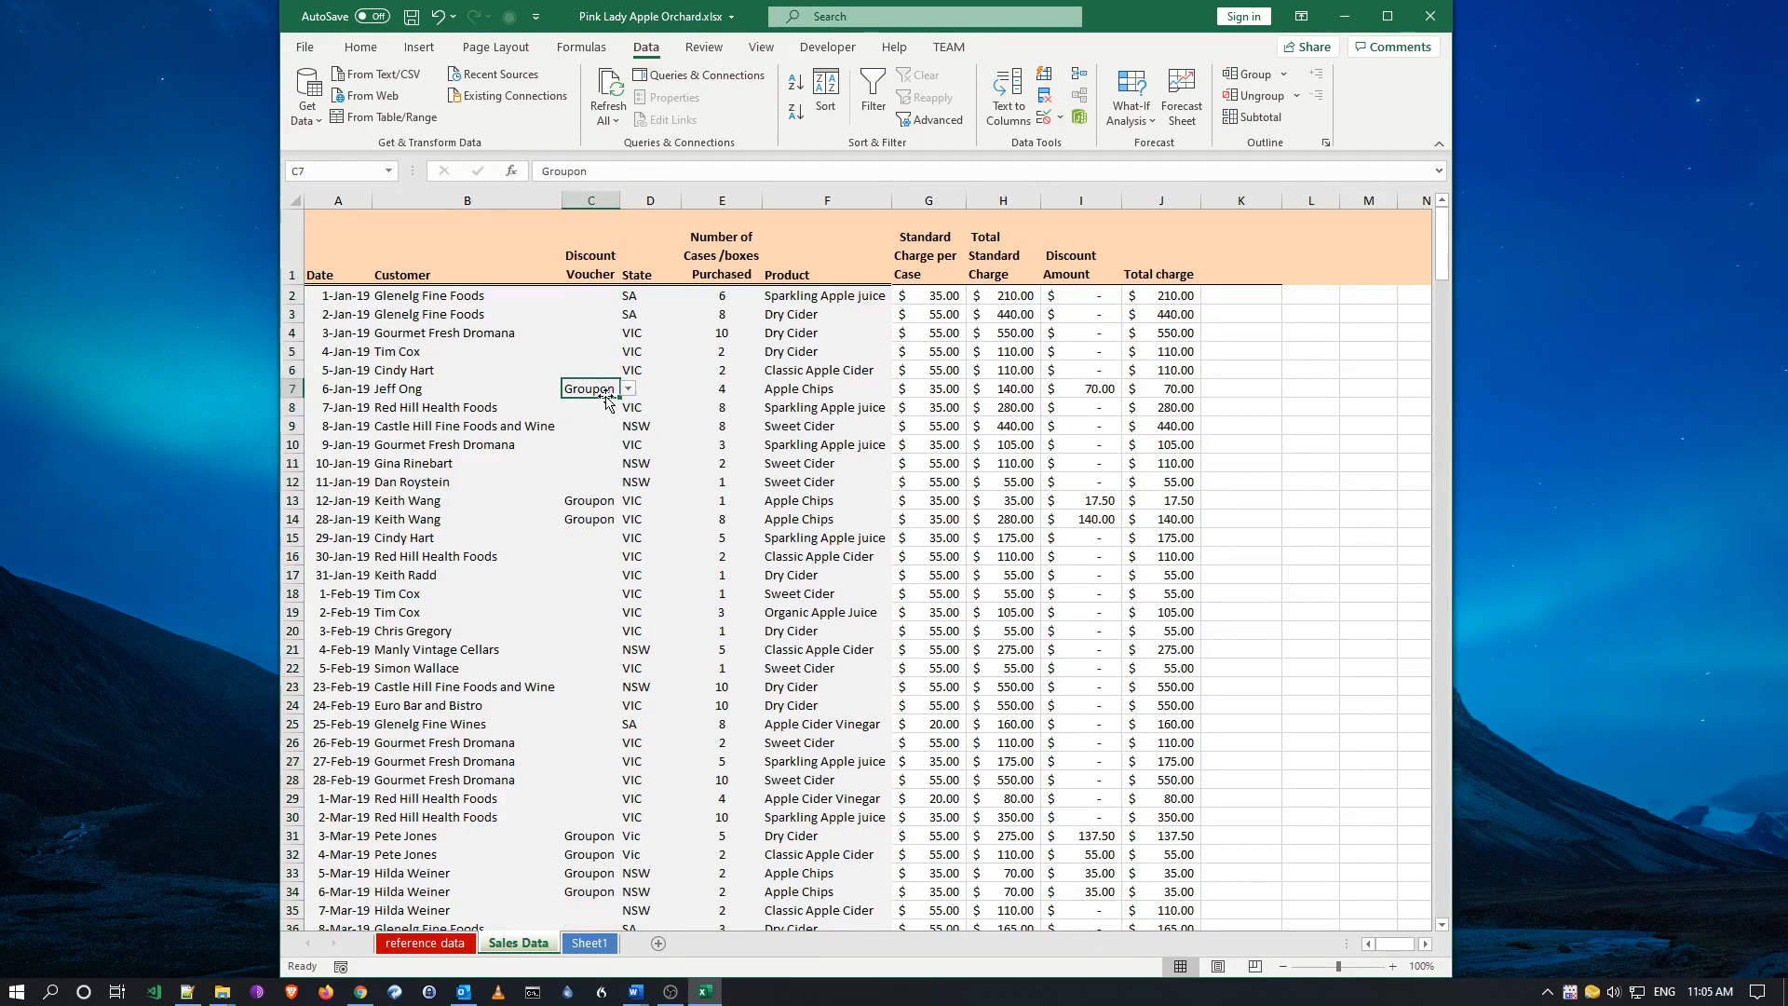
click(629, 389)
click(629, 391)
click(591, 352)
click(628, 352)
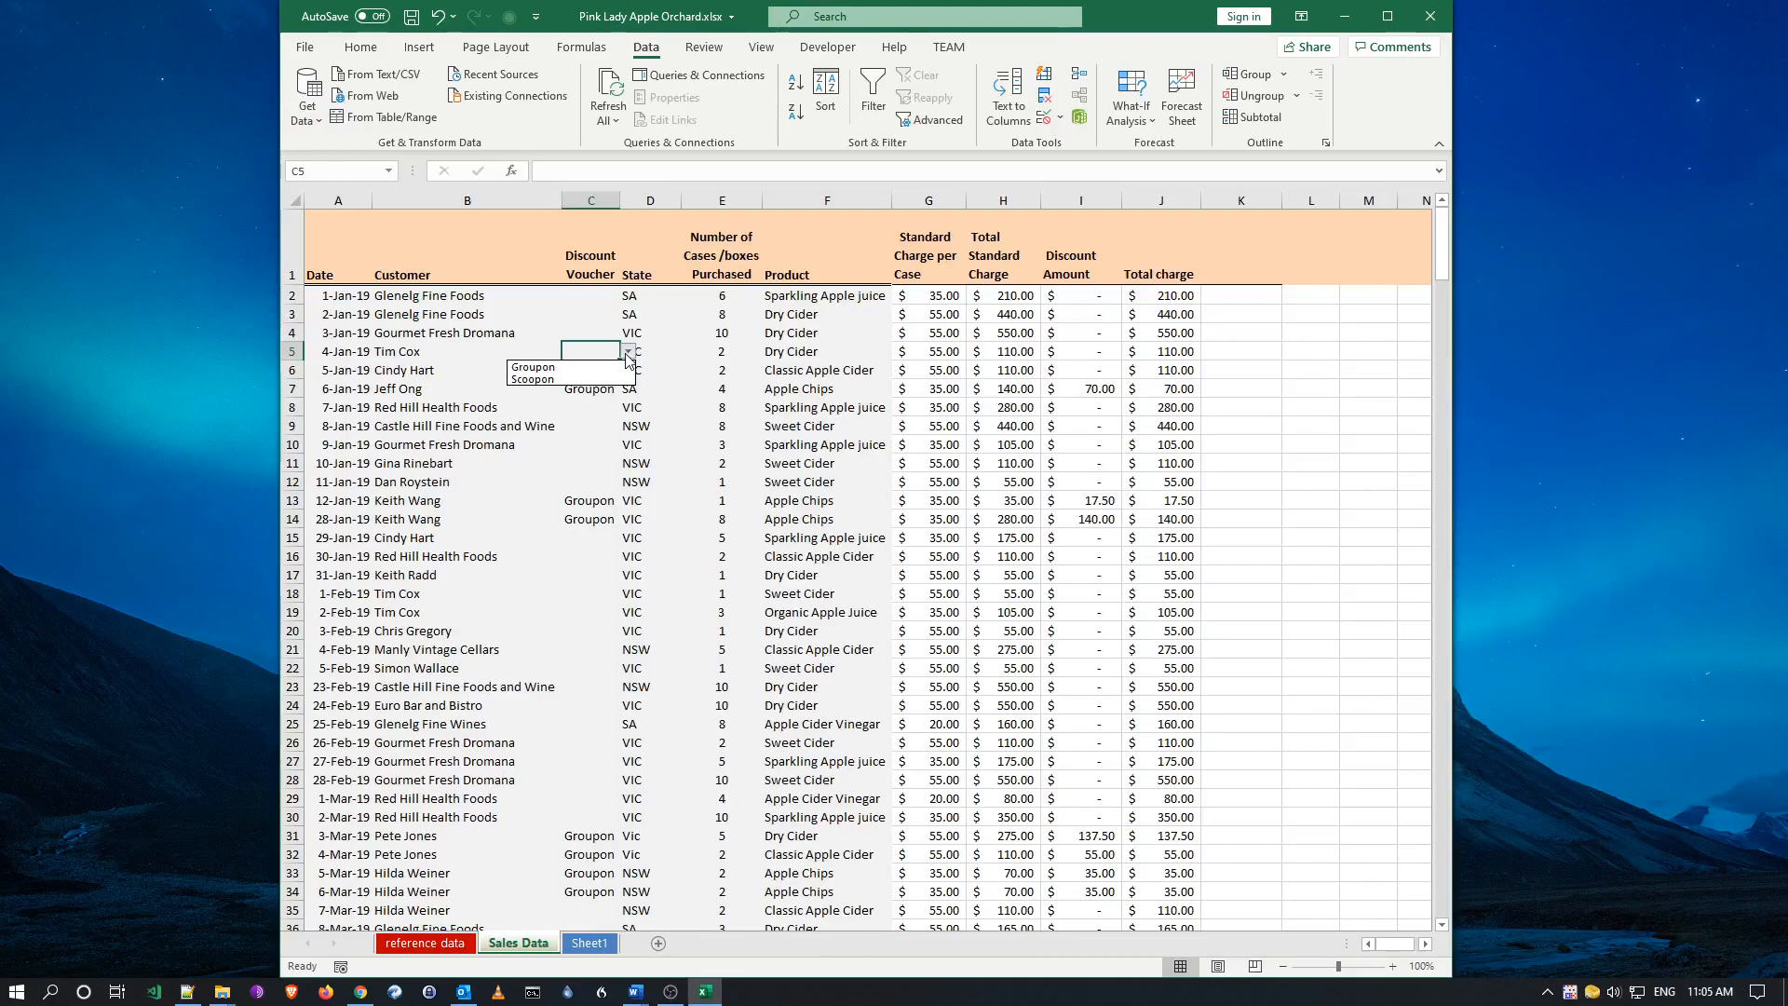
click(628, 354)
- Remove the drop-down from the Discount Voucher header cell C1 by changing its validation to allow any value
click(592, 253)
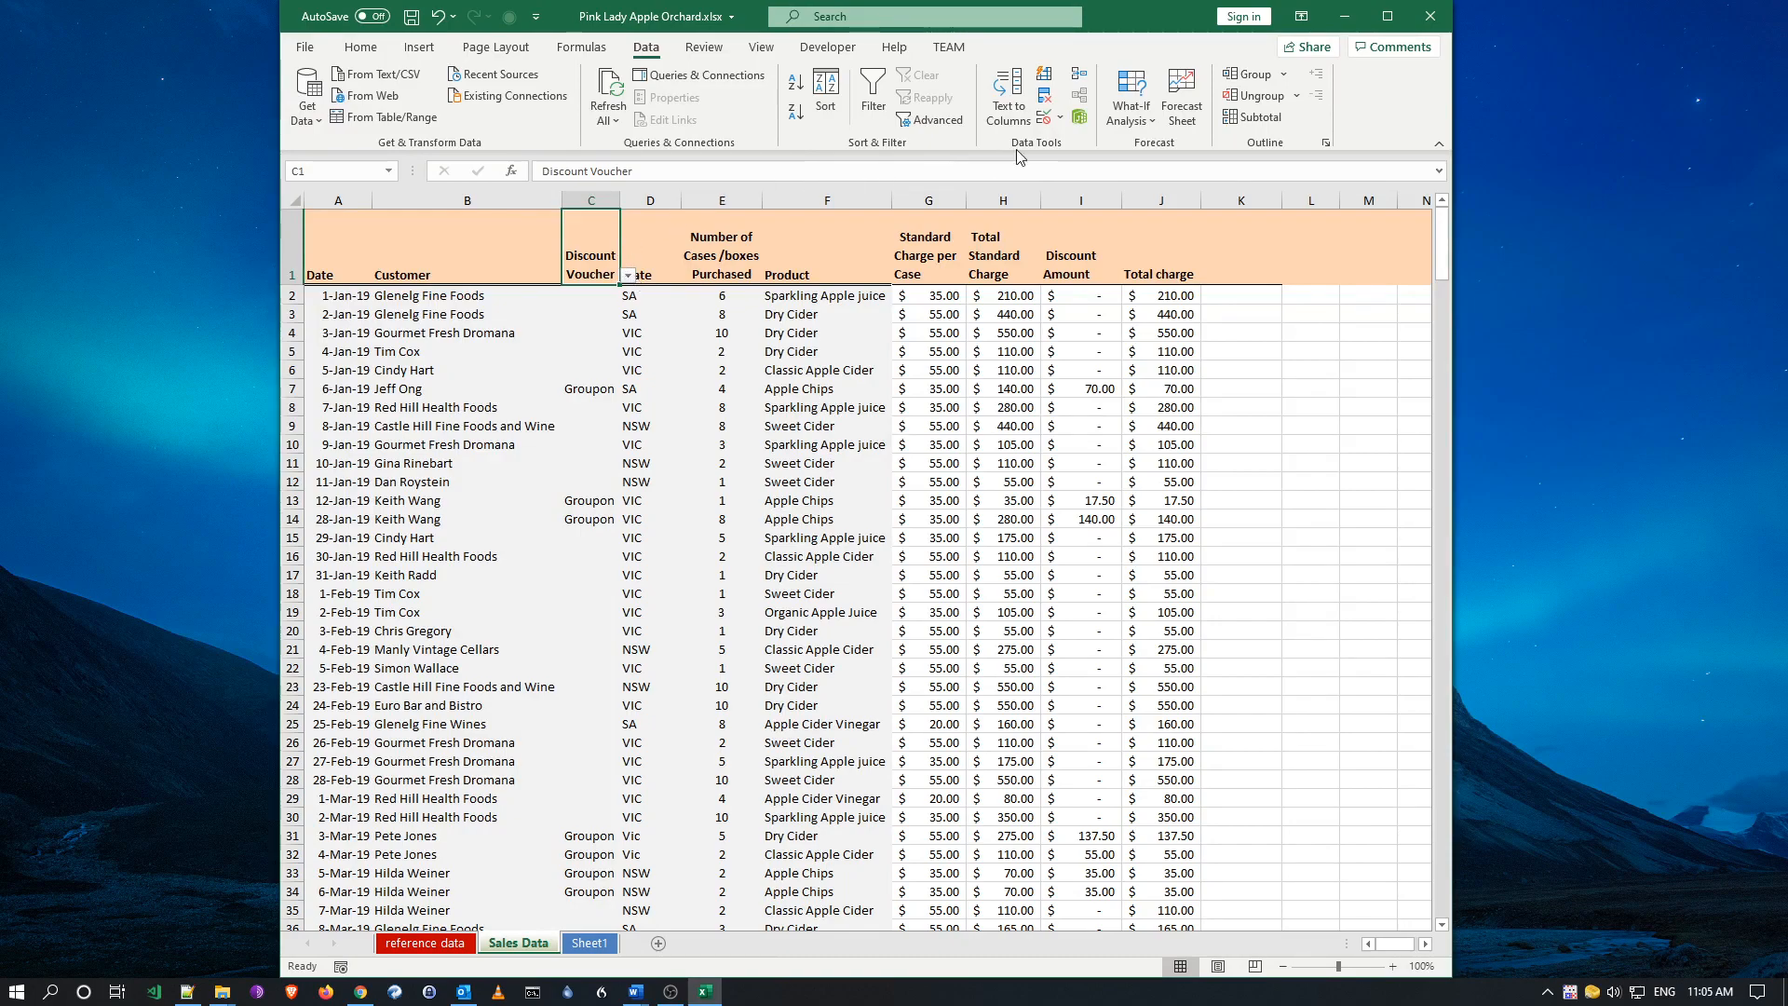
click(1046, 118)
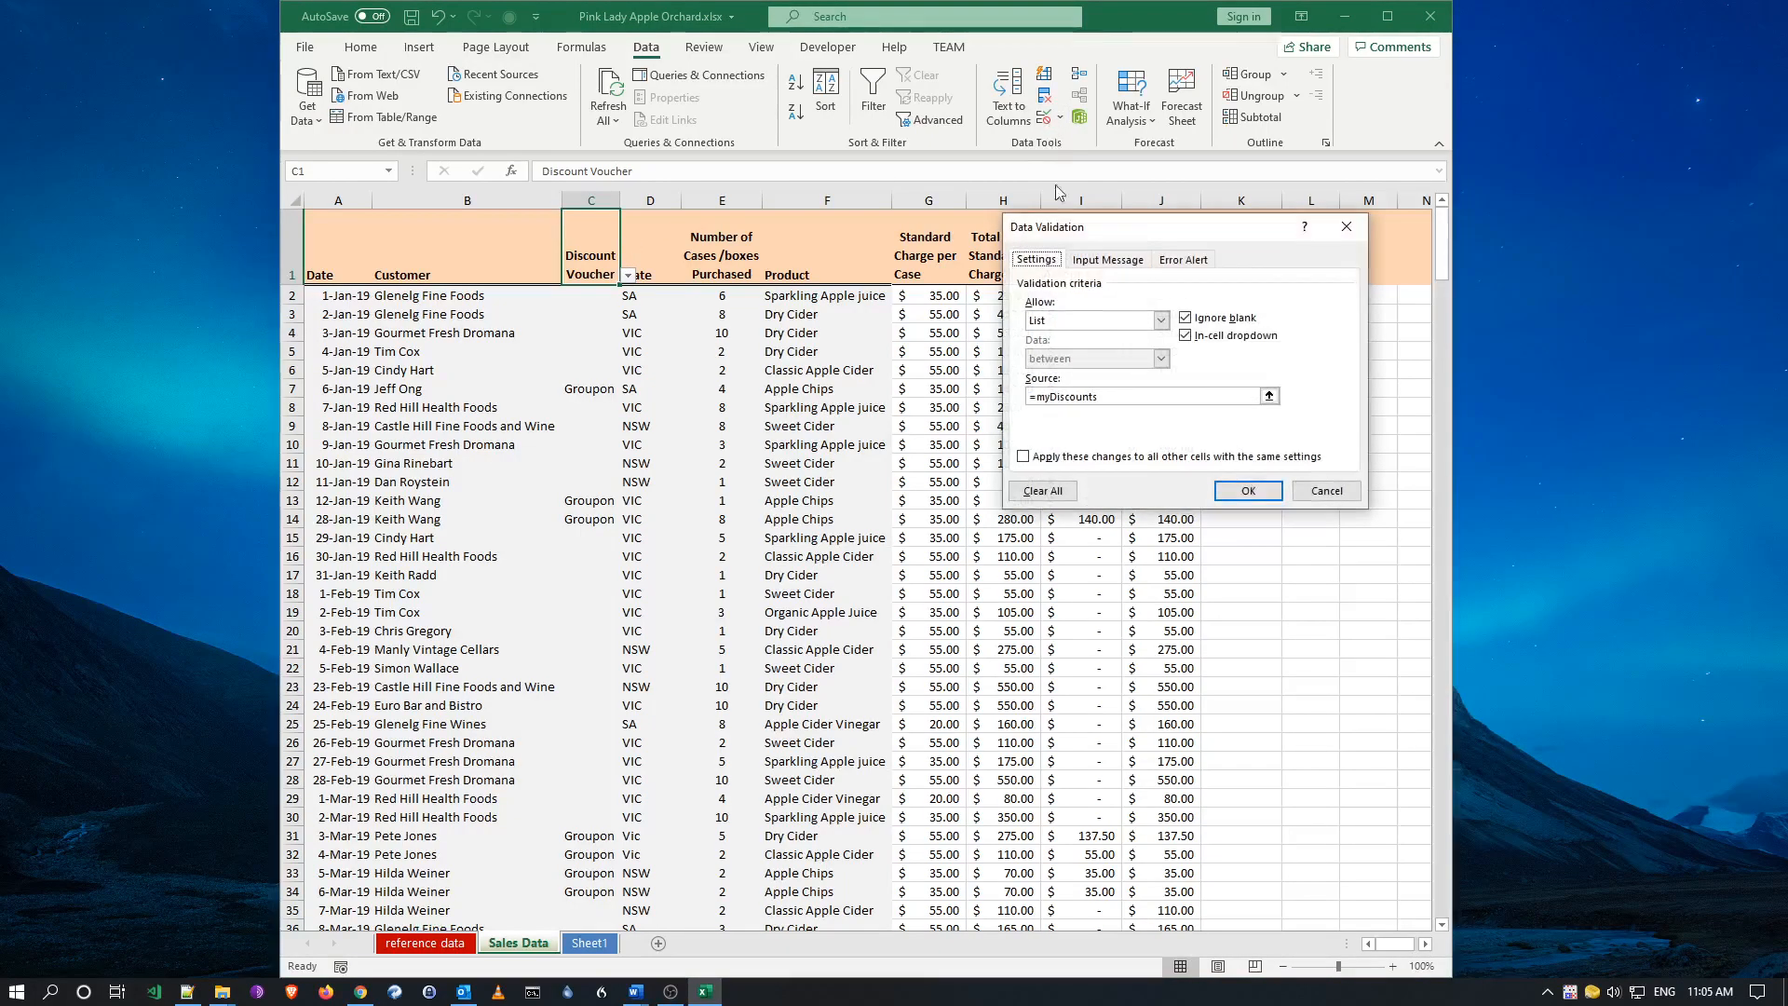
click(1162, 321)
click(1062, 333)
click(1256, 488)
click(742, 353)
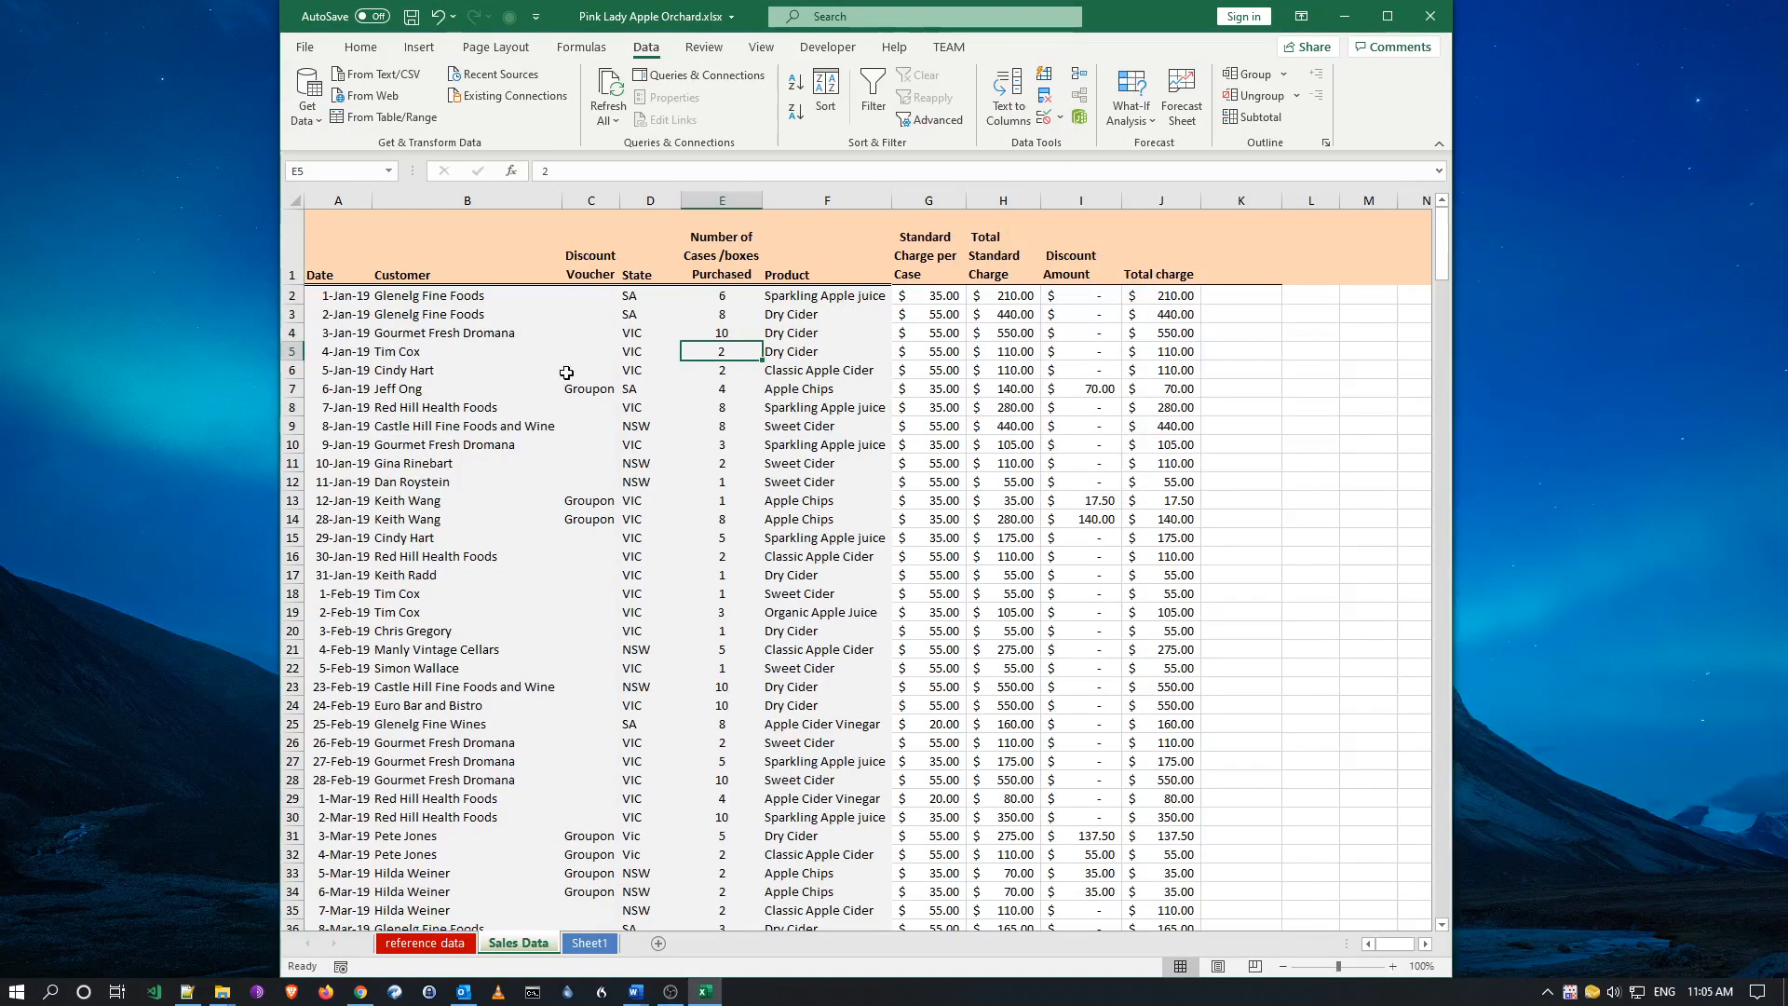
- Look over the Sales Data rows and save the workbook with cell A2 selected
click(340, 296)
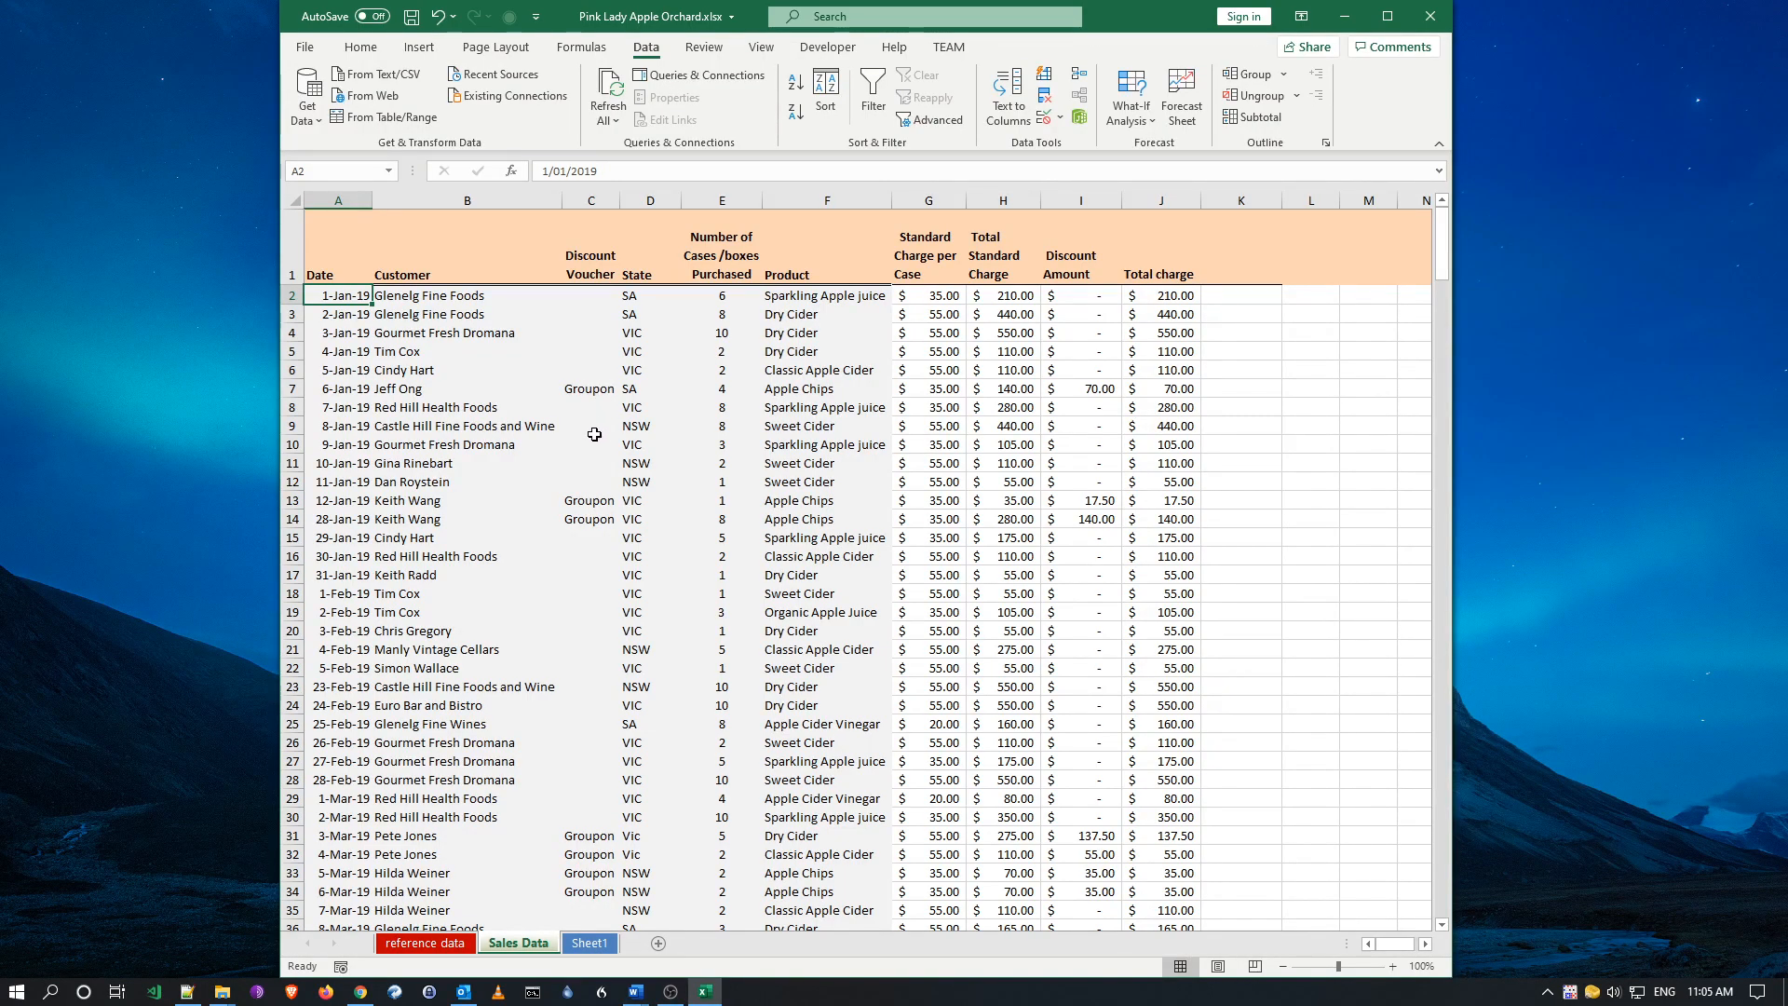
scroll(593, 741, down, 3)
scroll(593, 740, down, 5)
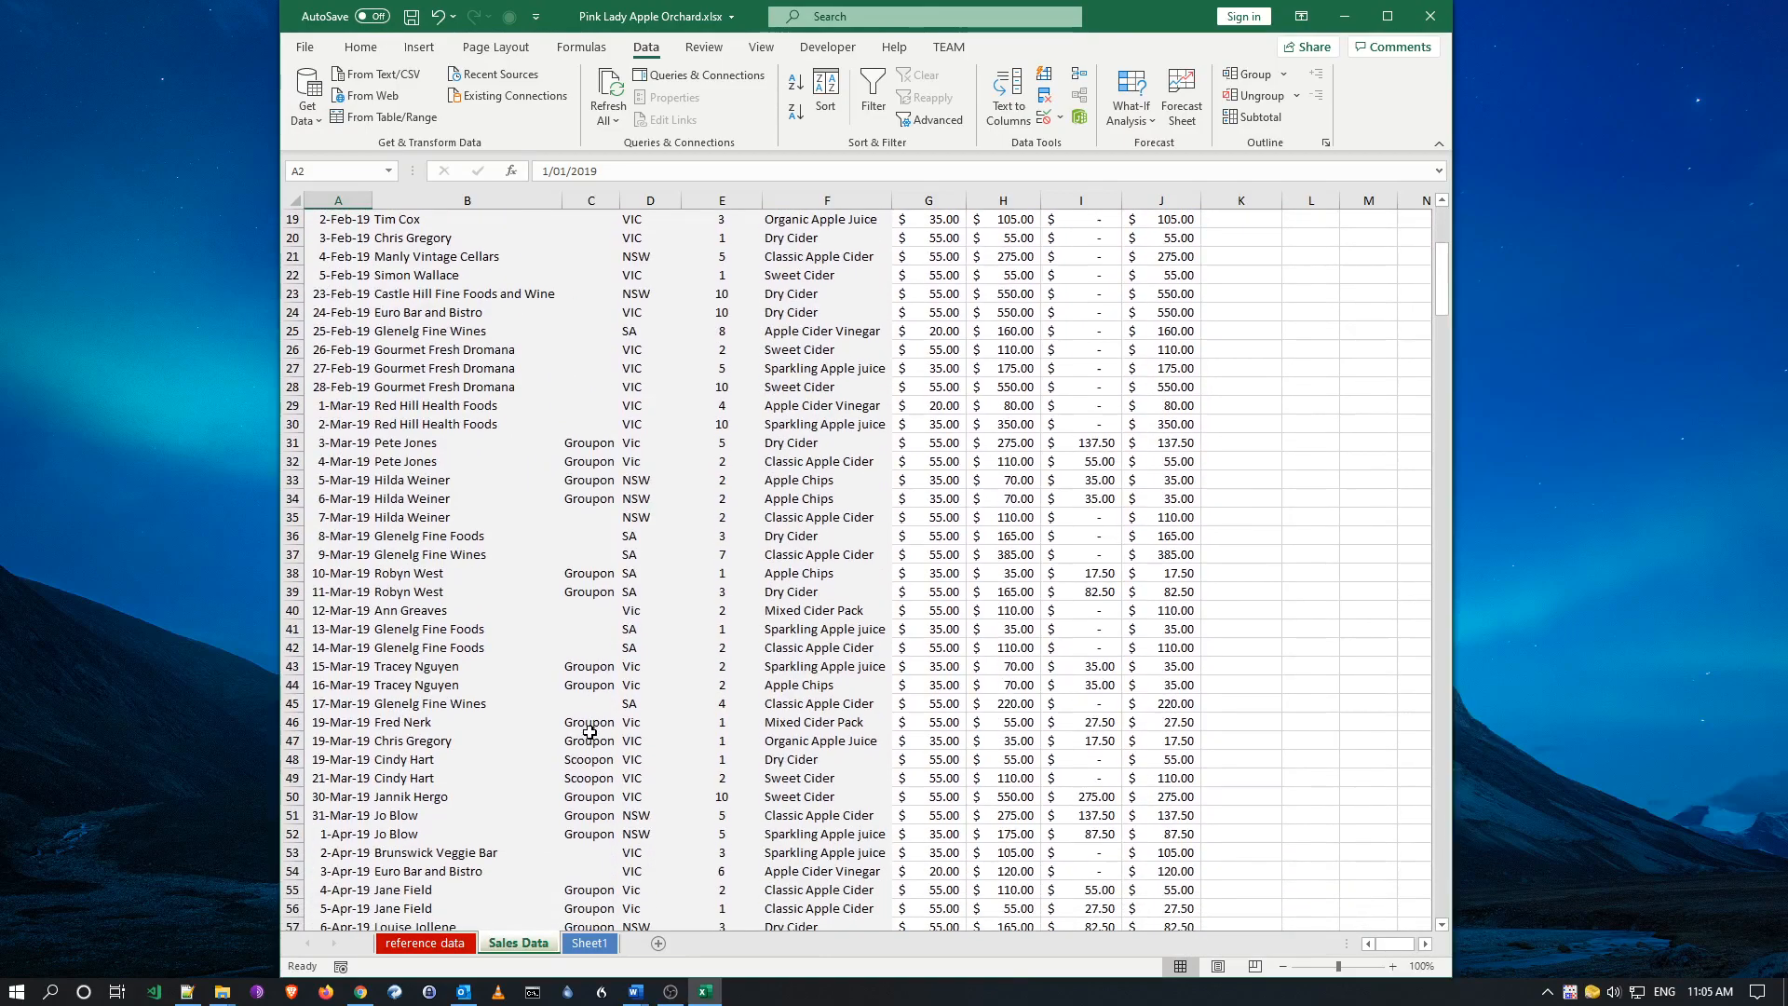
scroll(582, 722, up, 9)
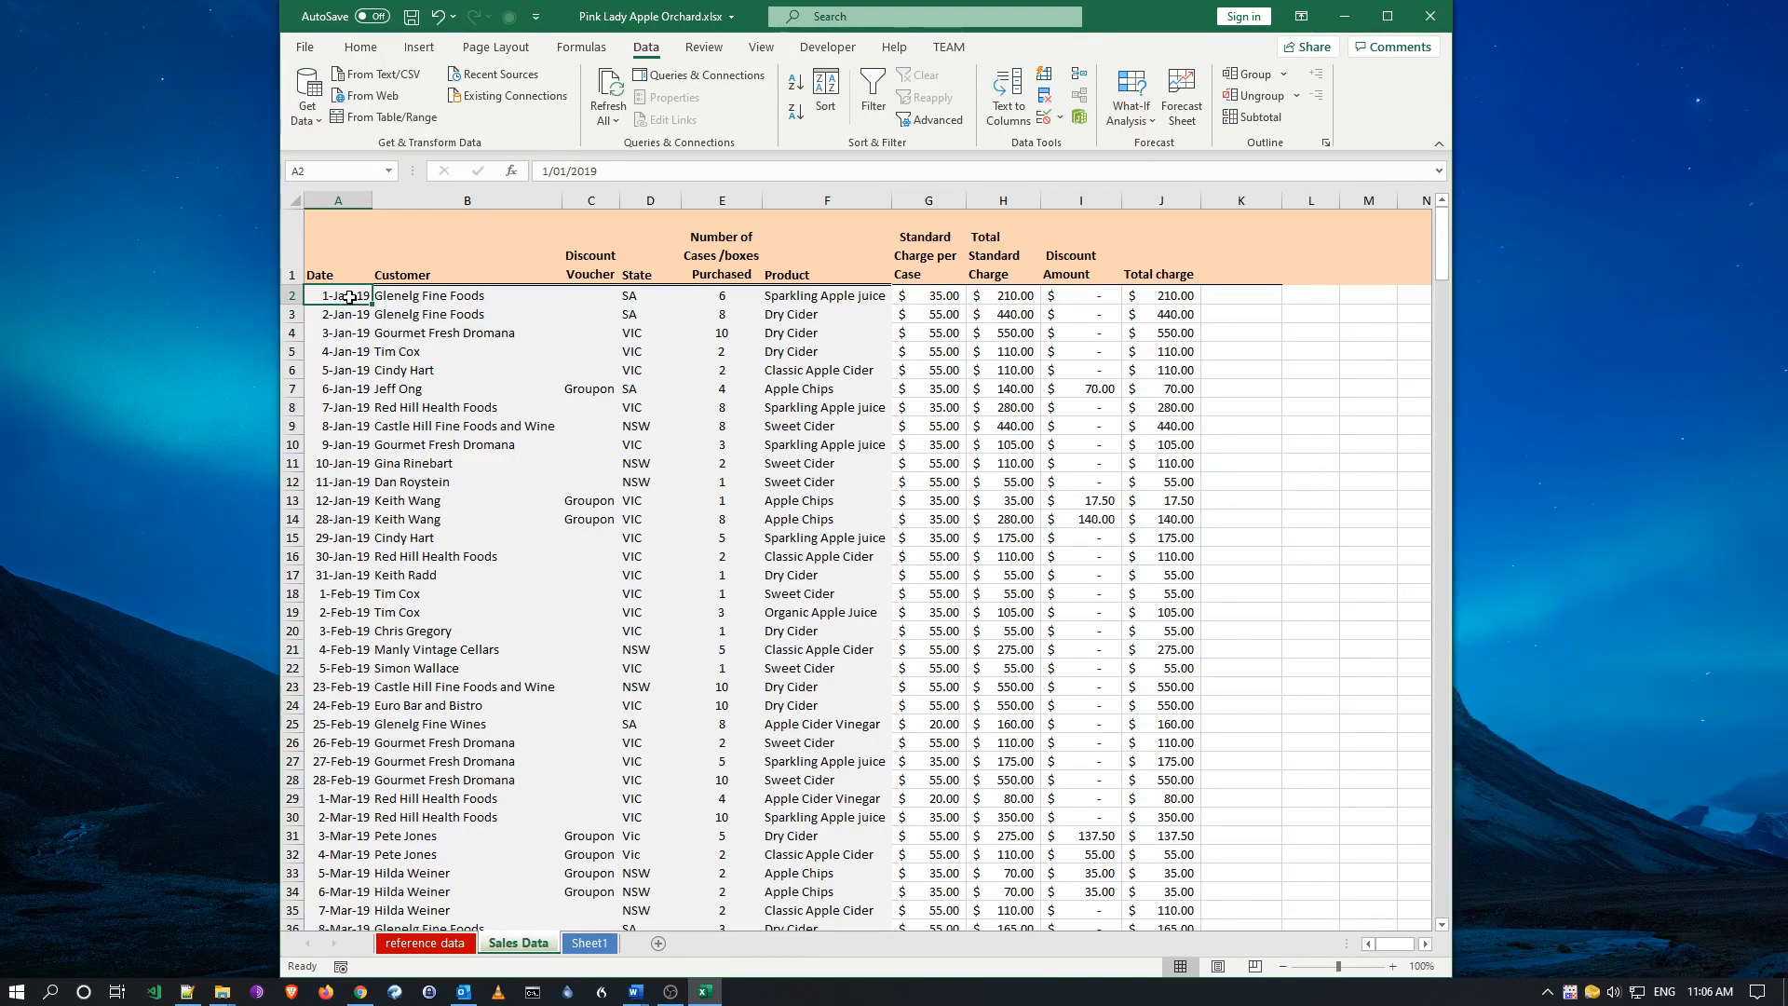
click(360, 46)
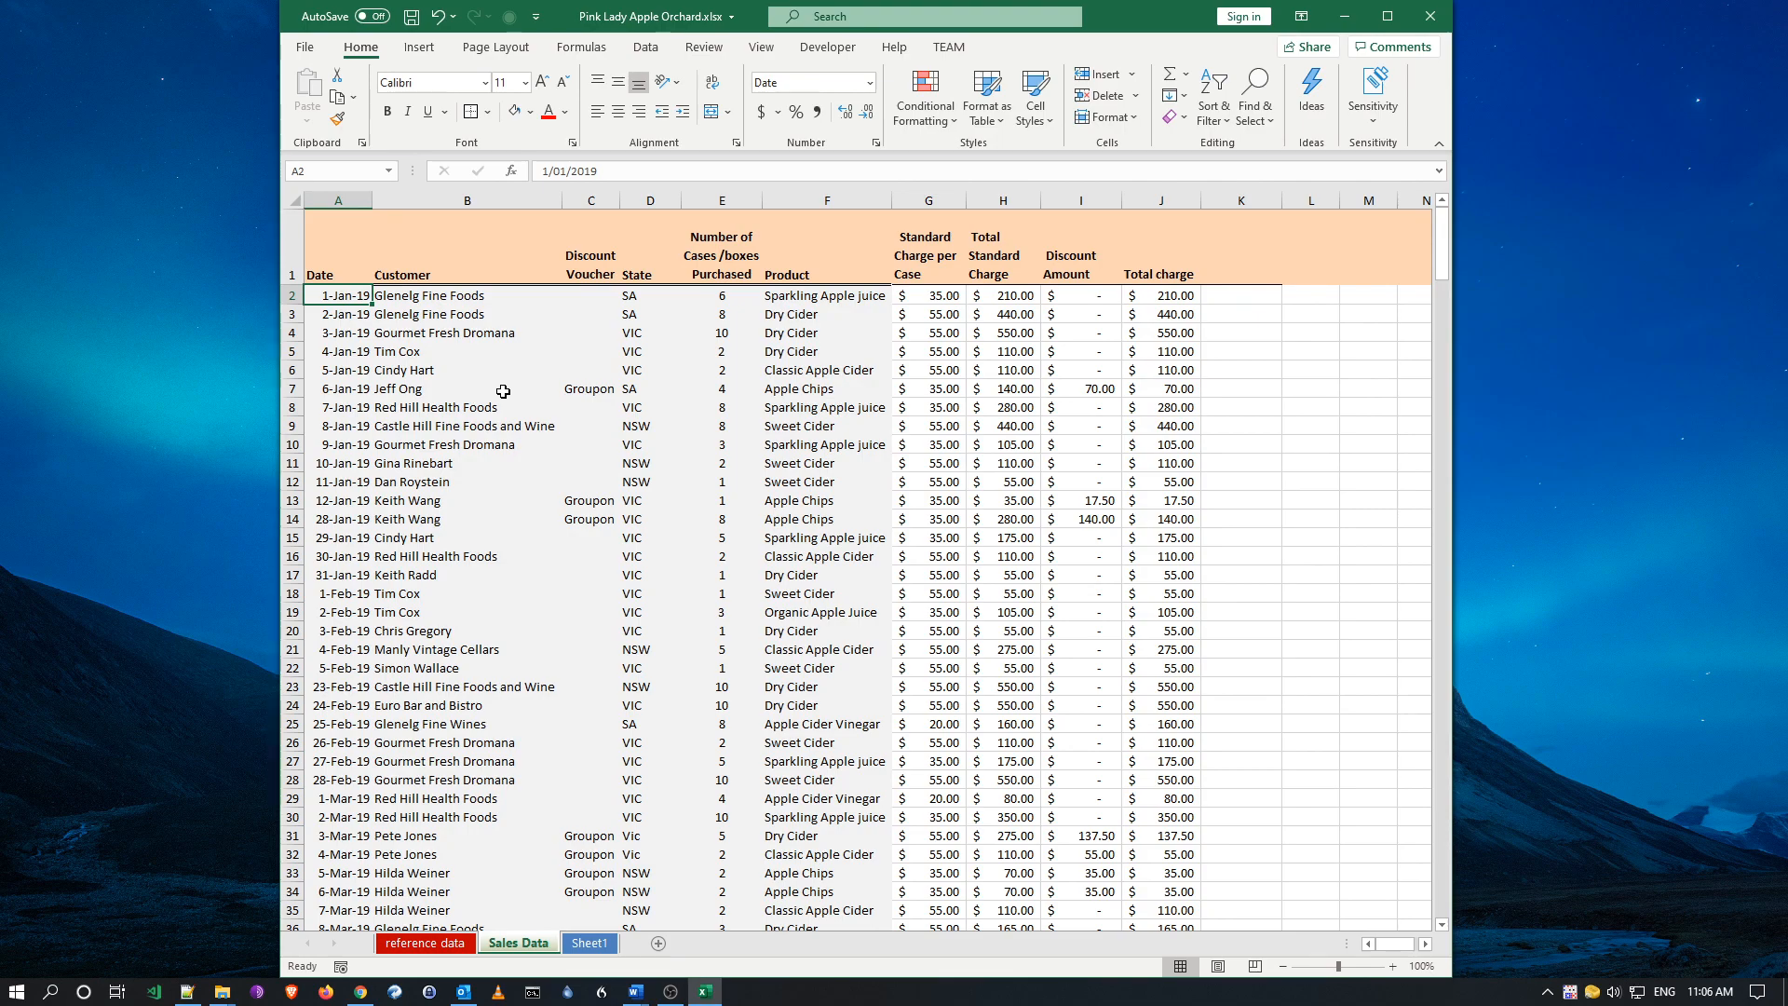
key(ctrl+s)
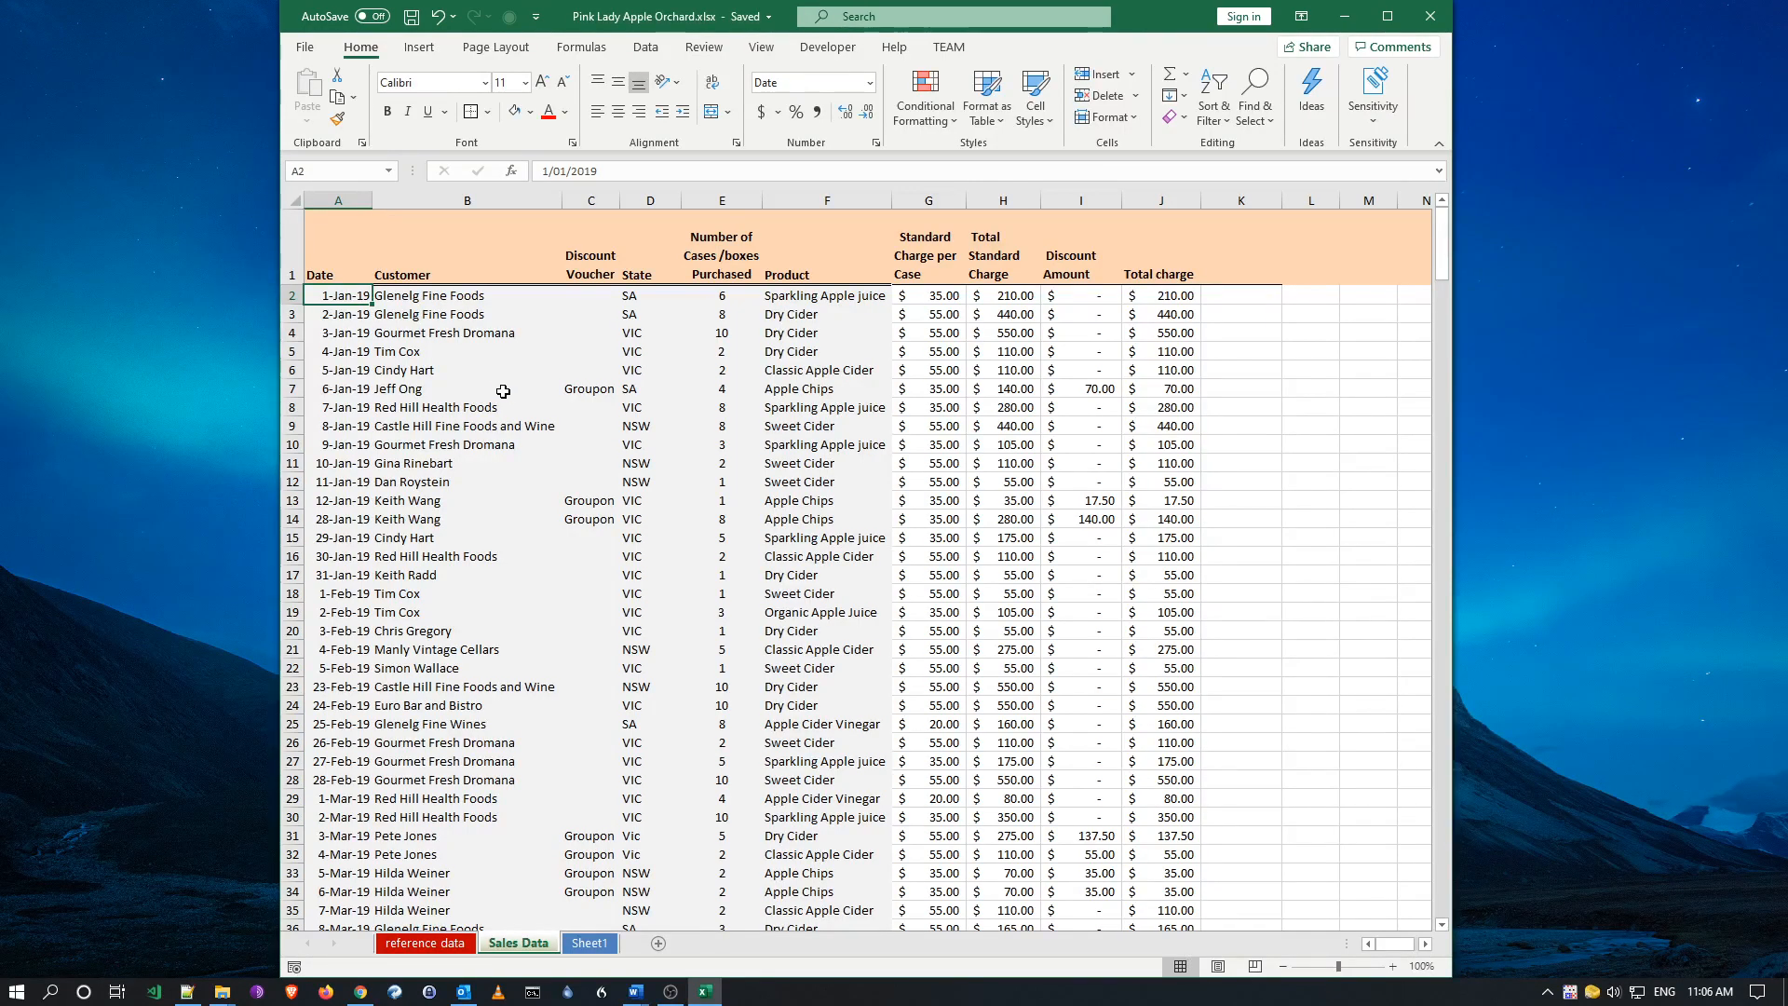